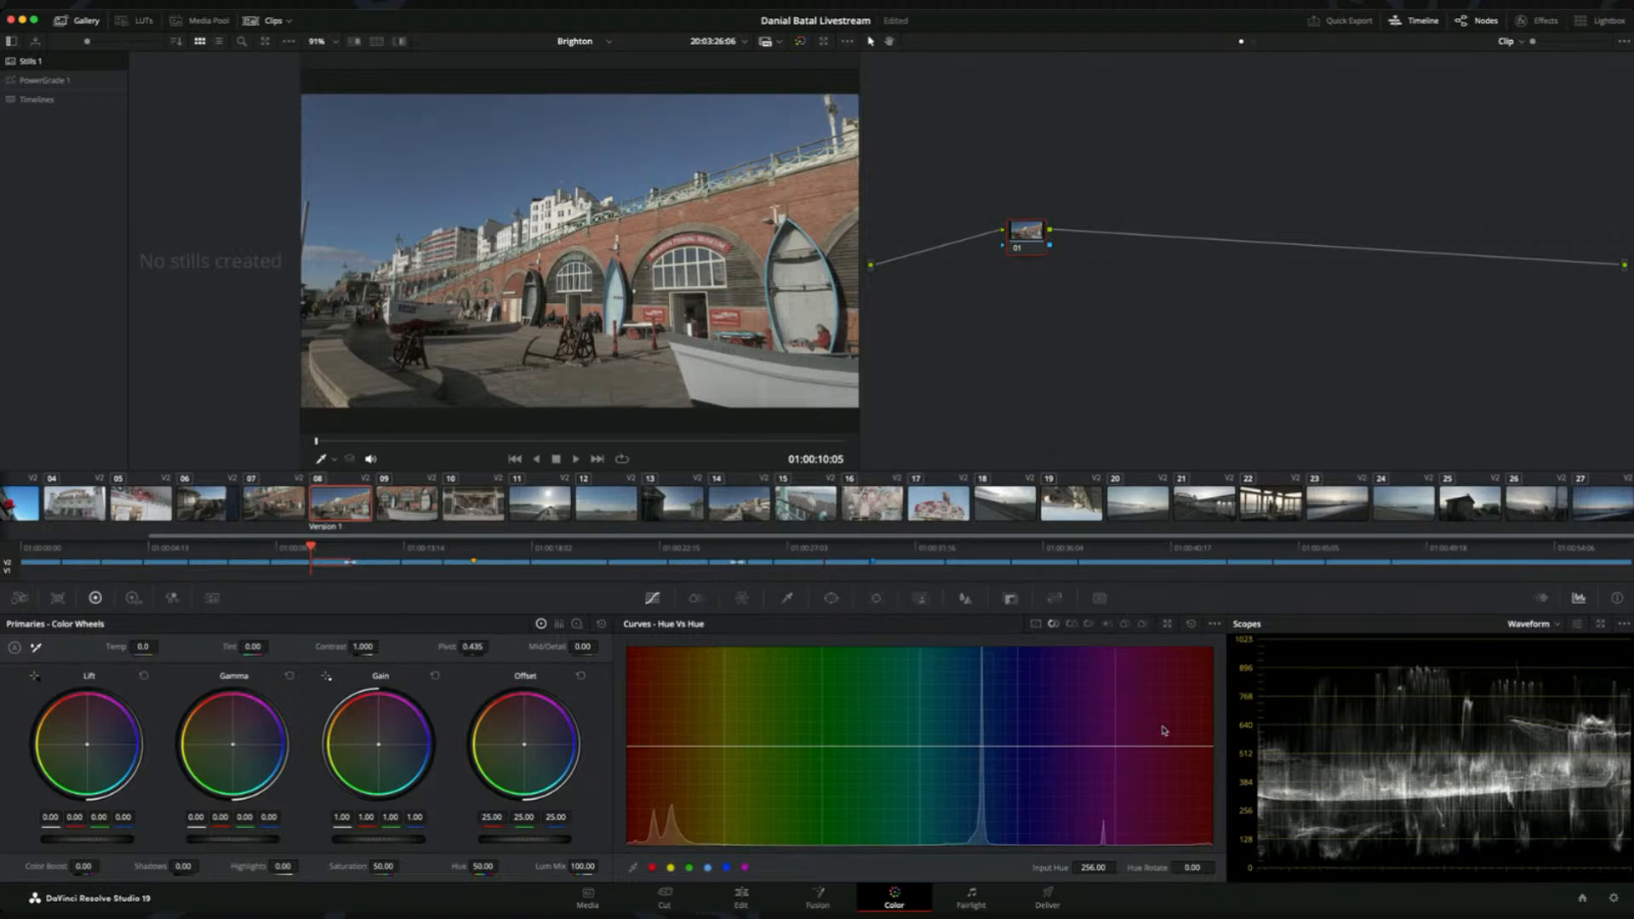
- Hide the stills gallery and reposition node 01 slightly in the node graph
{"action": "left_click_drag", "start_coordinate": [1036, 238], "coordinate": [1034, 243]}
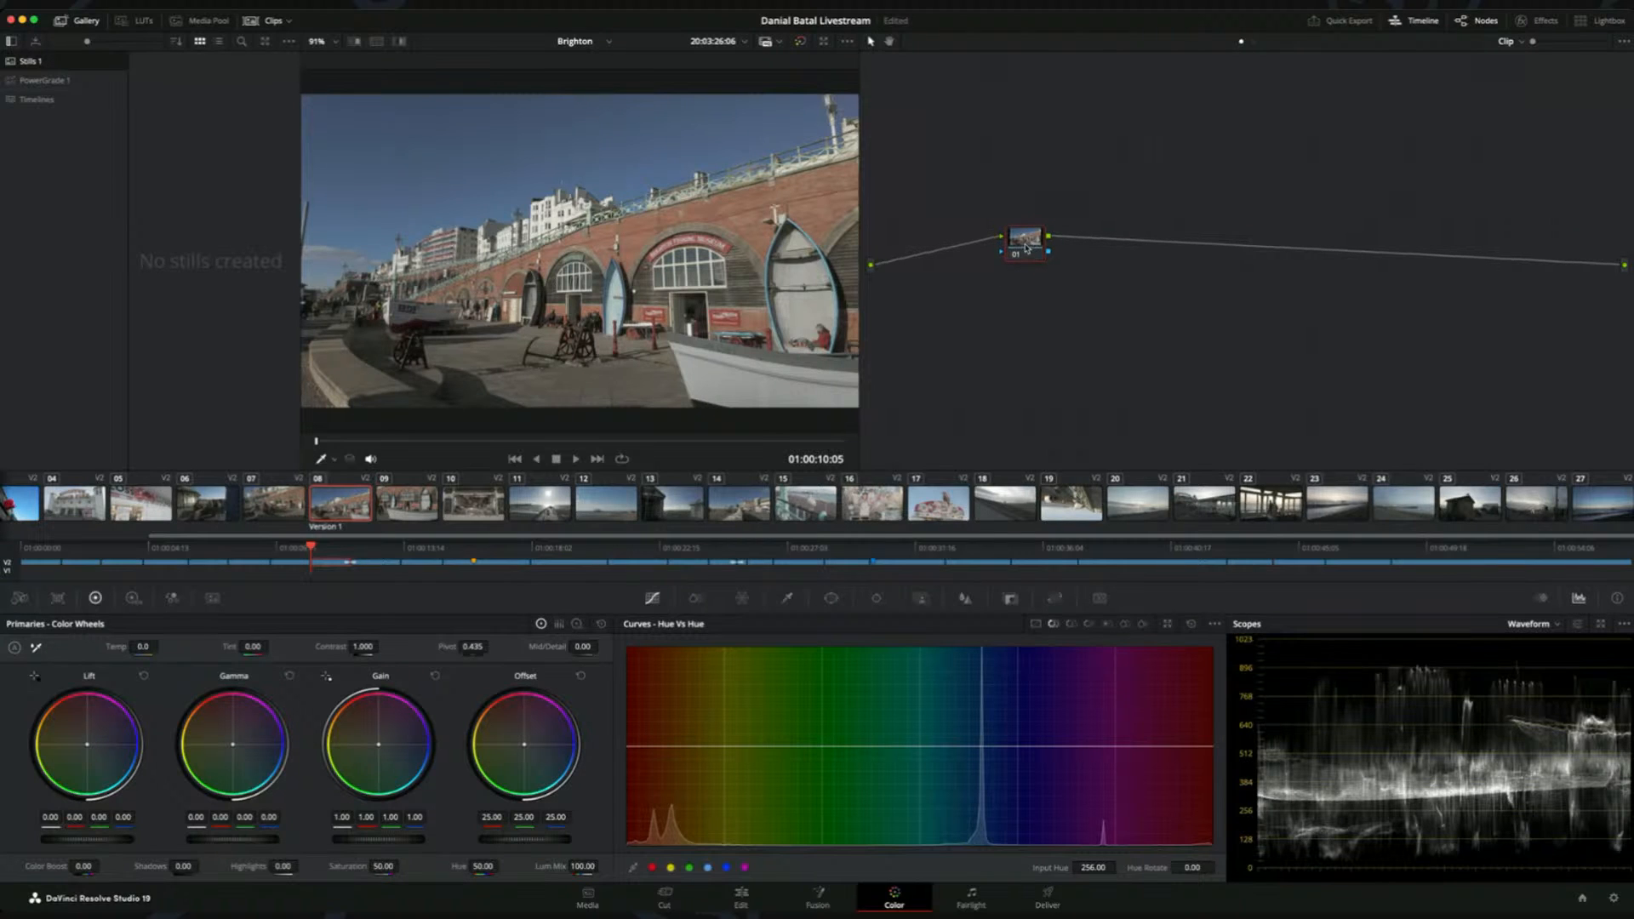
{"action": "left_click", "coordinate": [76, 23]}
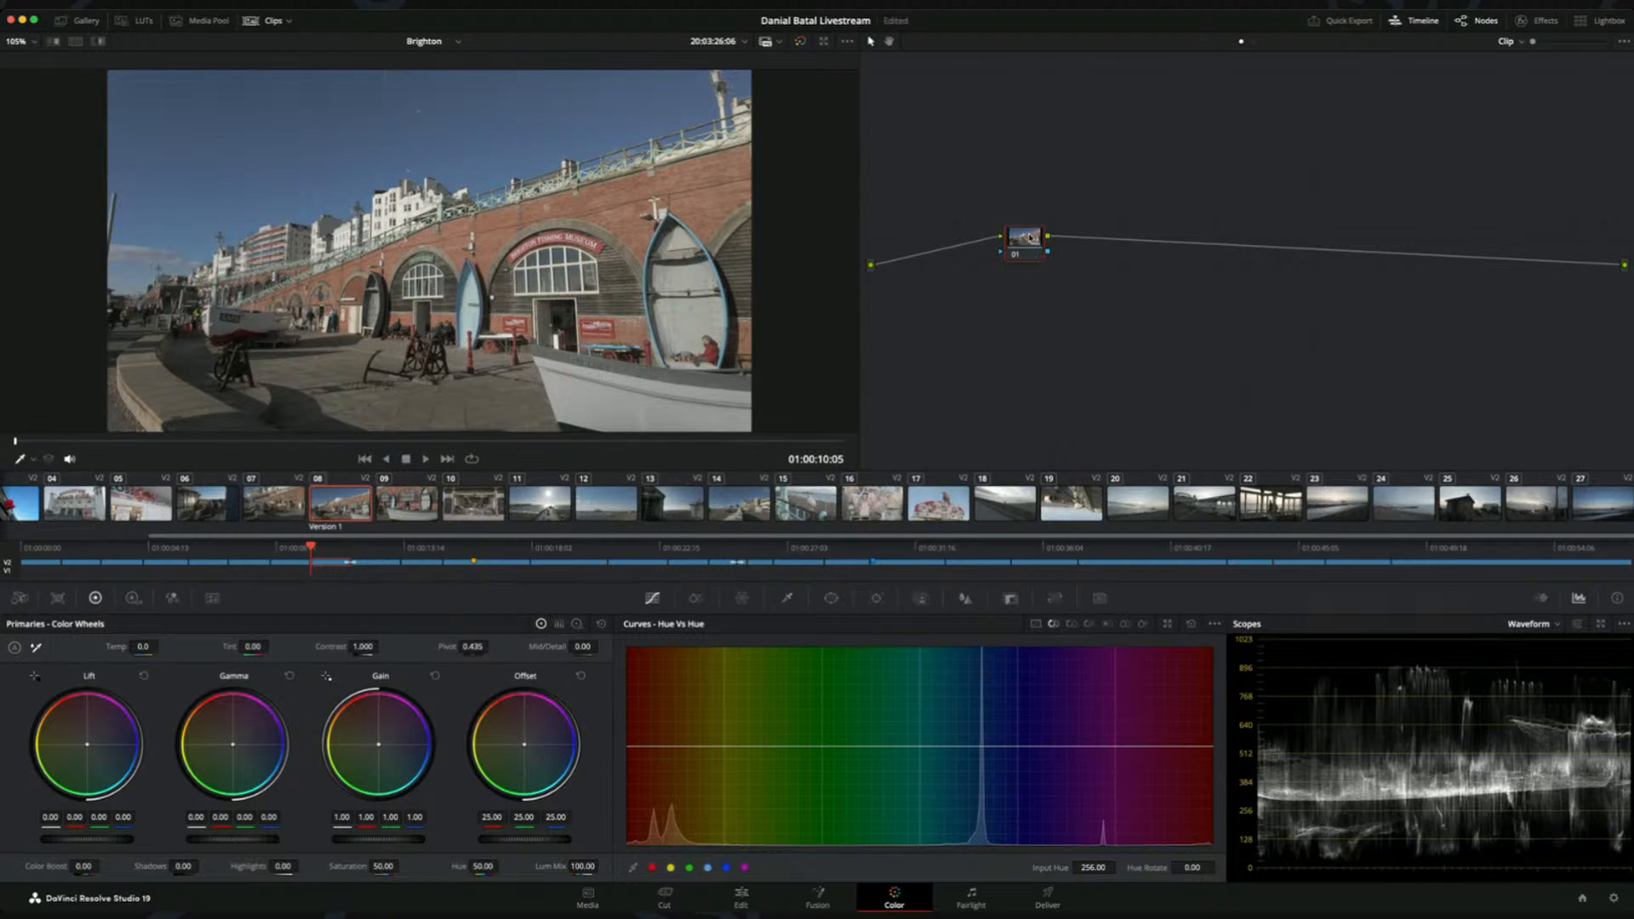
{"action": "left_click_drag", "start_coordinate": [1031, 239], "coordinate": [1019, 248]}
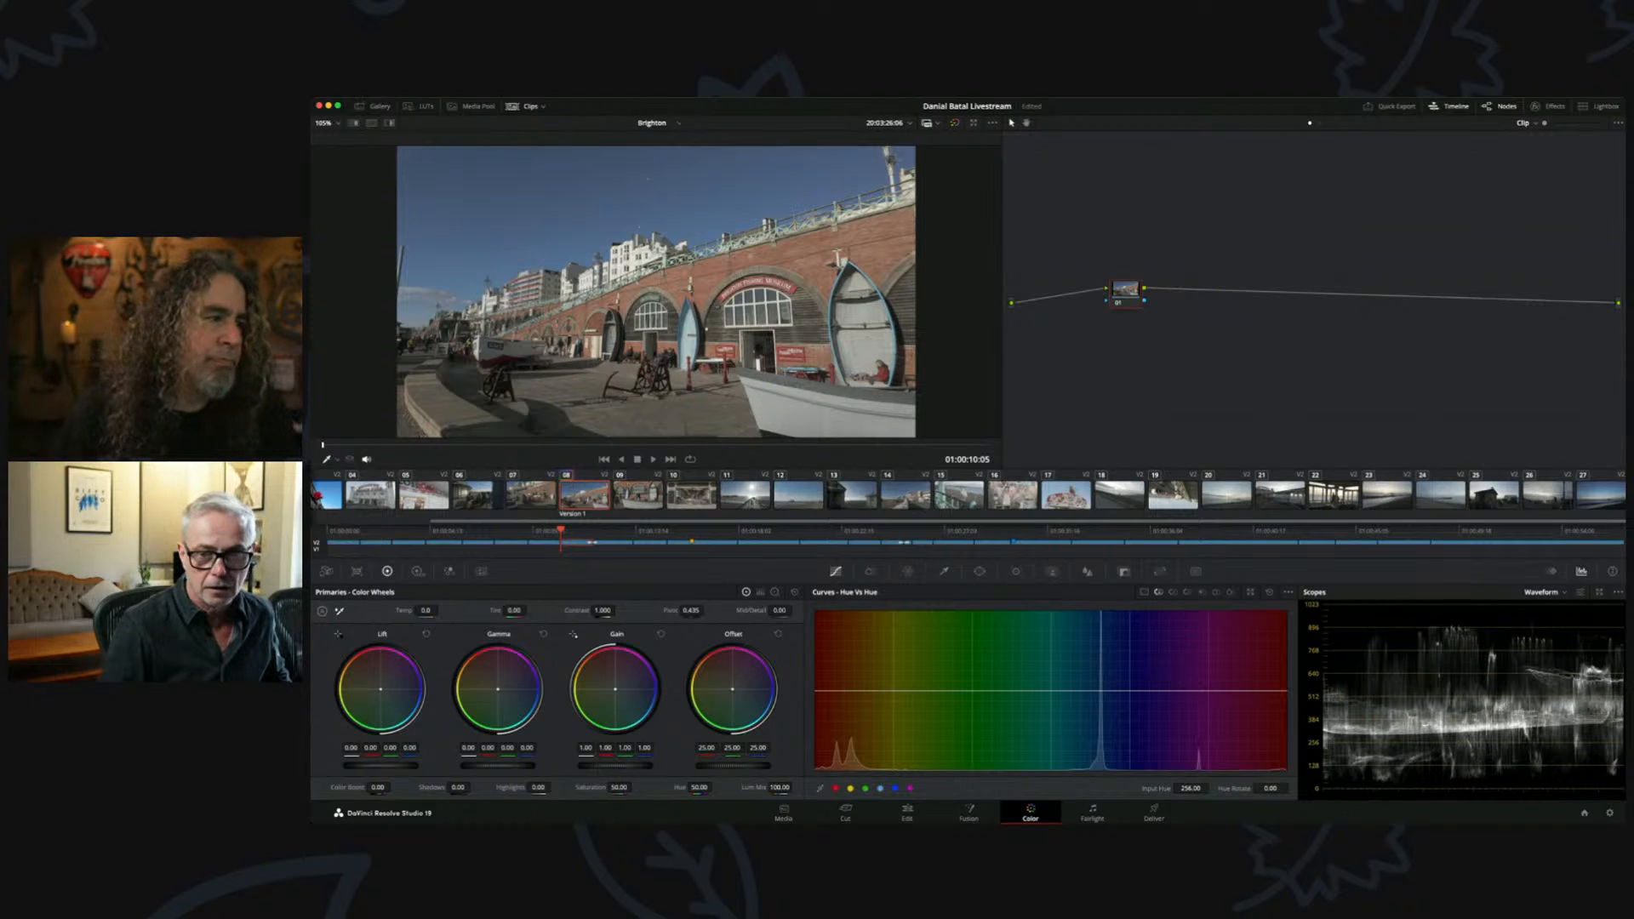
- Raise the clip's master Offset to 61.15 and reset the Offset wheel to its default
{"action": "left_click_drag", "start_coordinate": [706, 772], "coordinate": [738, 772]}
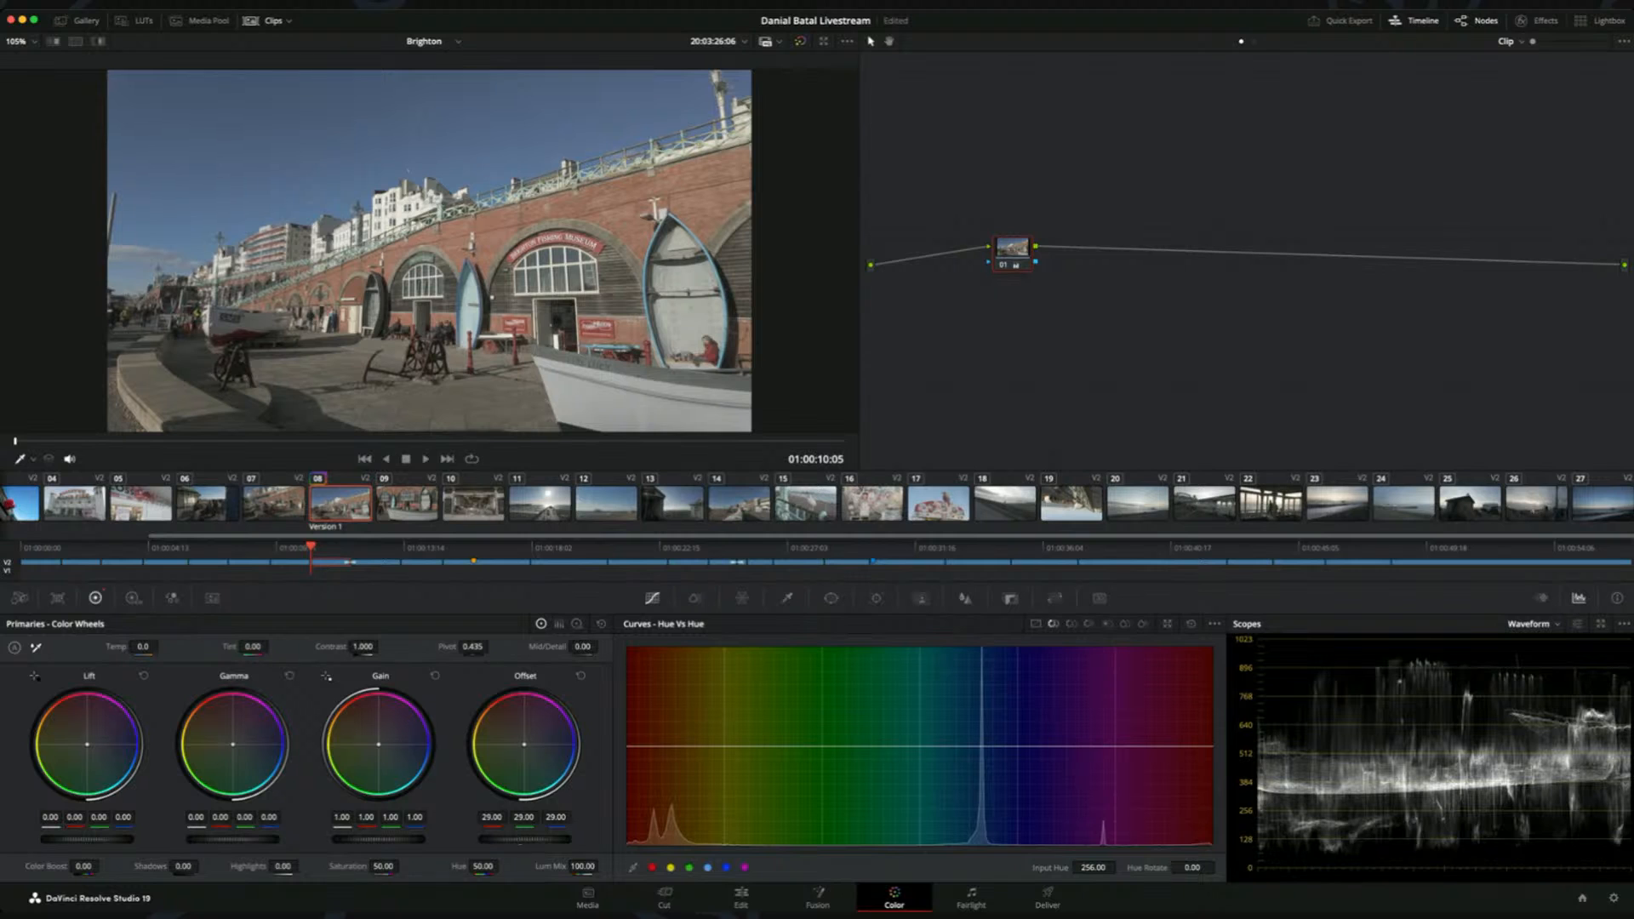
{"action": "left_click_drag", "start_coordinate": [518, 838], "coordinate": [652, 839]}
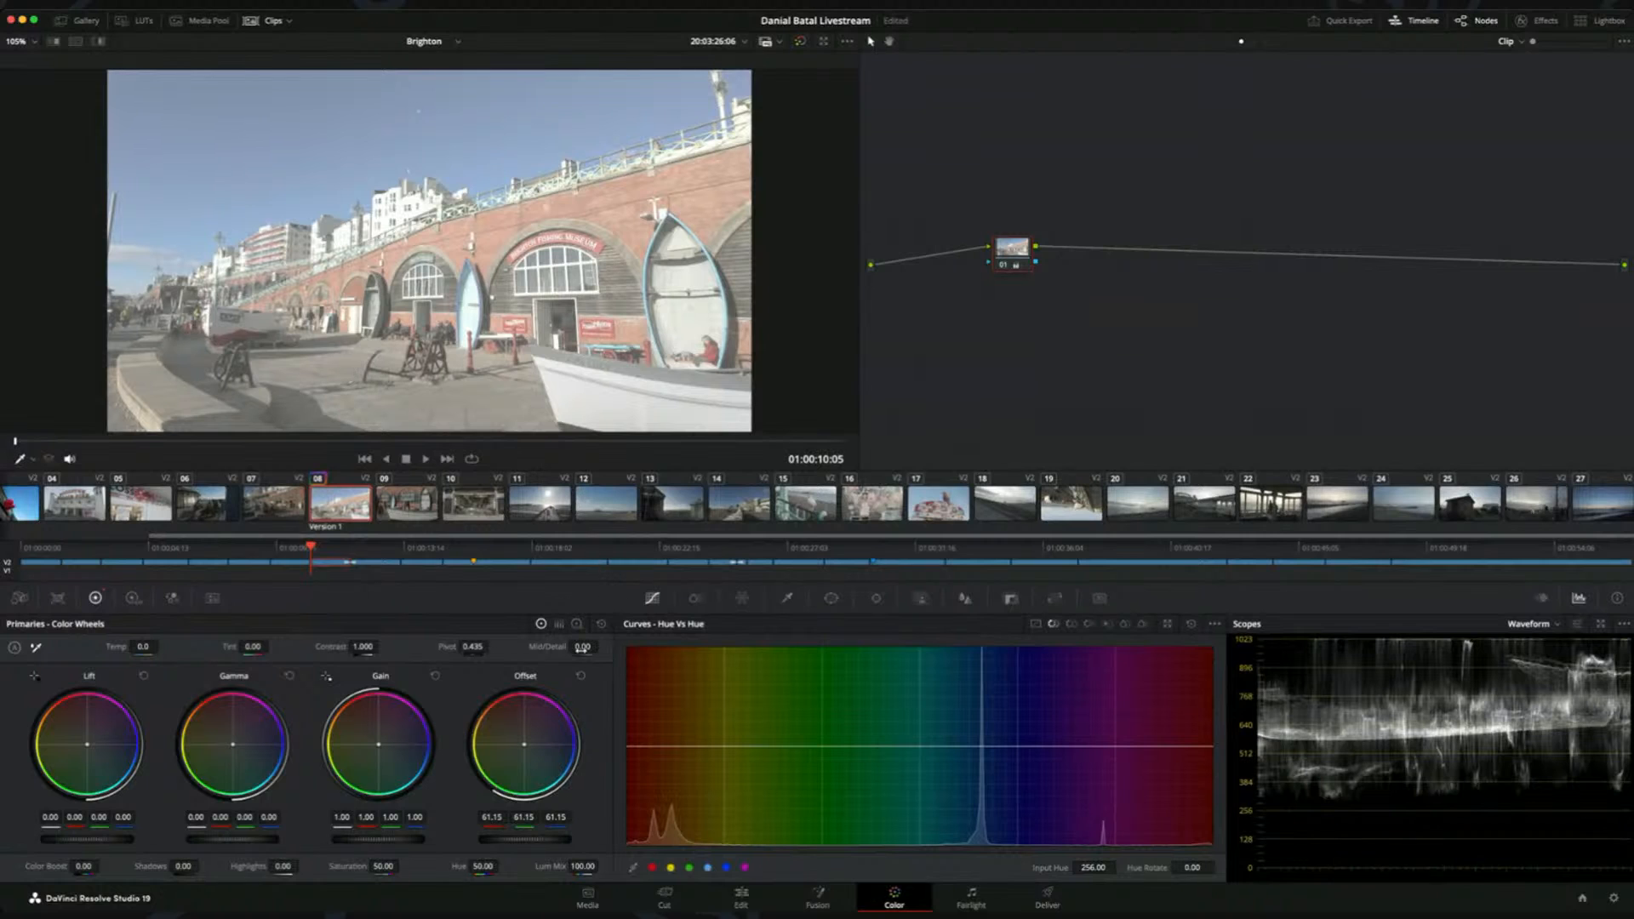
{"action": "left_click", "coordinate": [582, 677]}
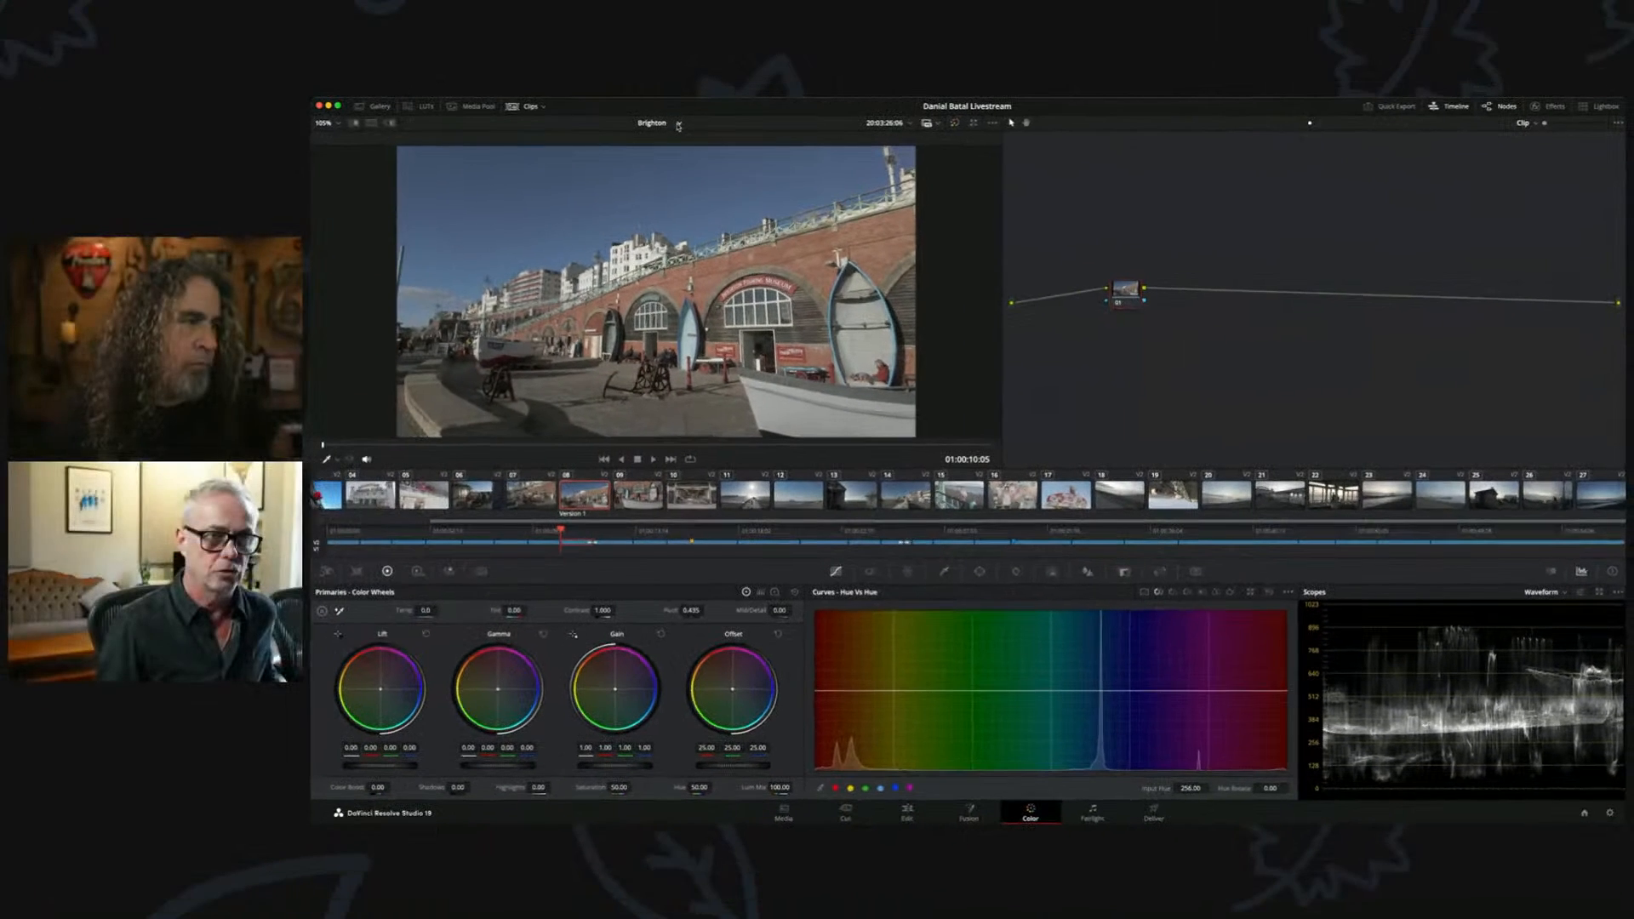
- View the first clip of the Arri timeline and return to the Brighton timeline
{"action": "left_click", "coordinate": [664, 122]}
{"action": "left_click", "coordinate": [673, 144]}
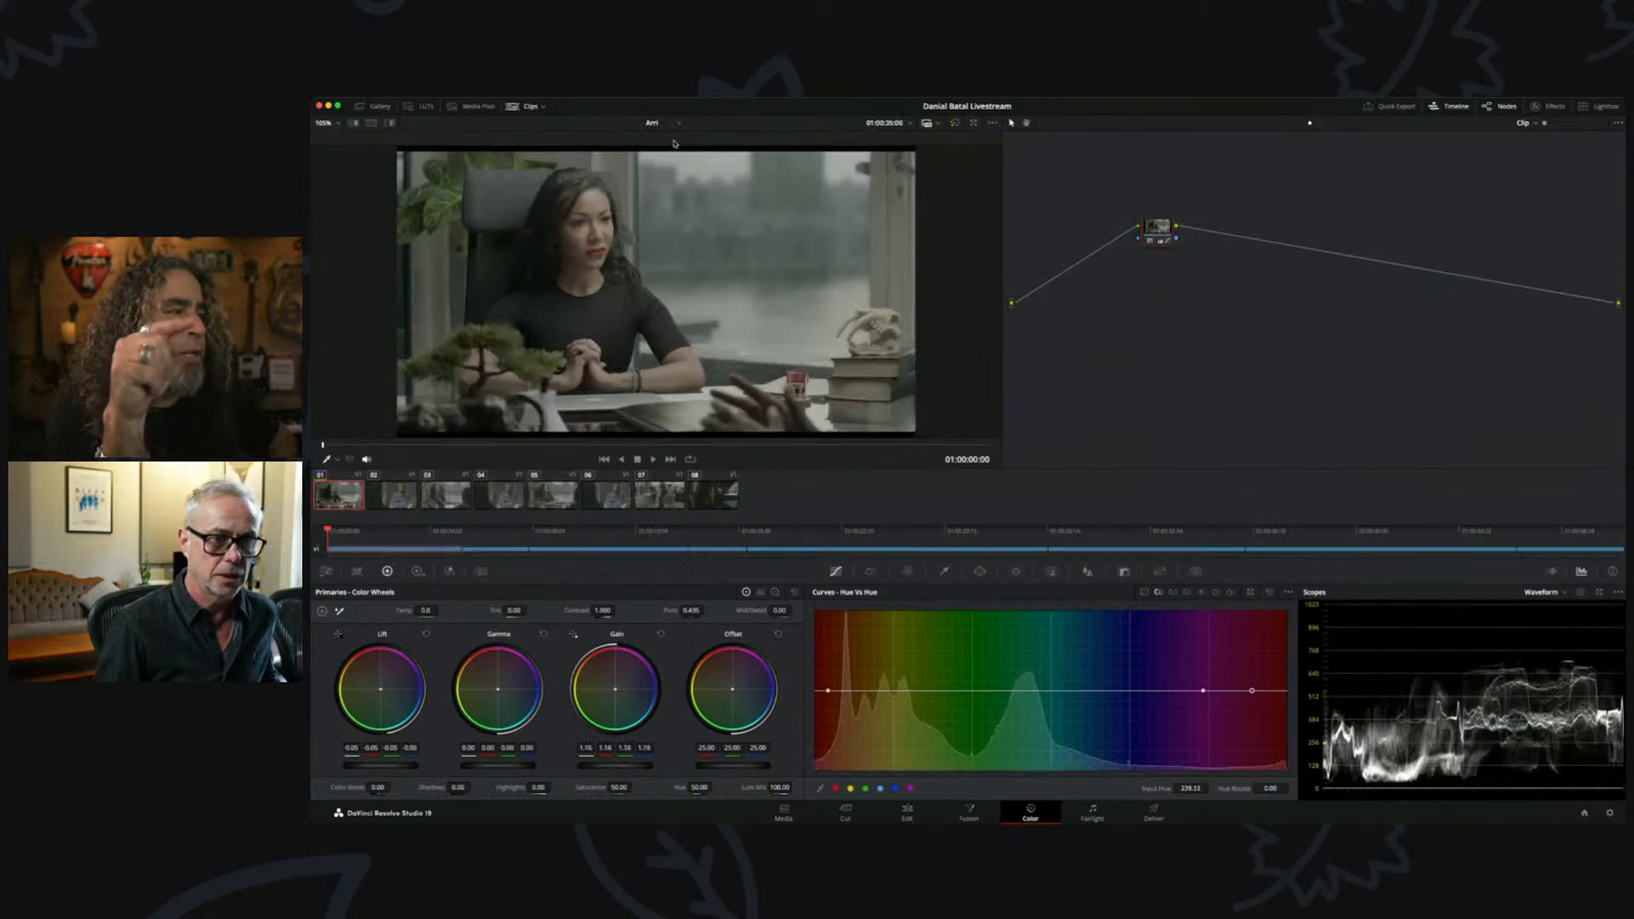
{"action": "left_click", "coordinate": [663, 124]}
{"action": "left_click", "coordinate": [663, 154]}
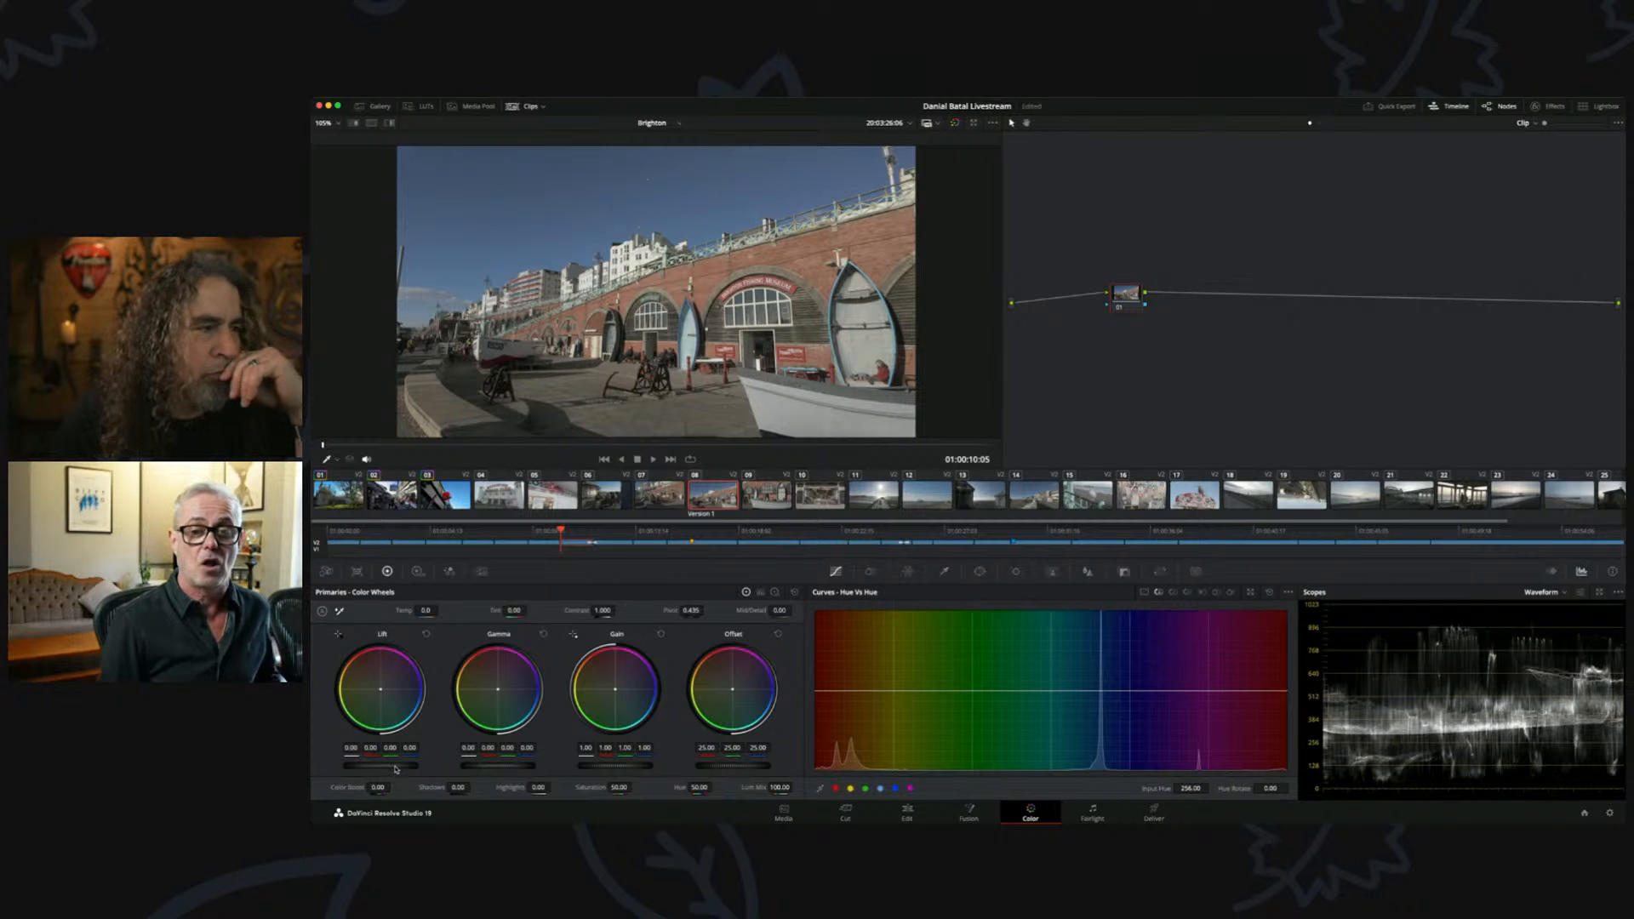
- Try a Lift of -0.04 and a Gain of 1.09 on the Brighton clip, and reset the node's grade
{"action": "left_click_drag", "start_coordinate": [393, 769], "coordinate": [380, 769]}
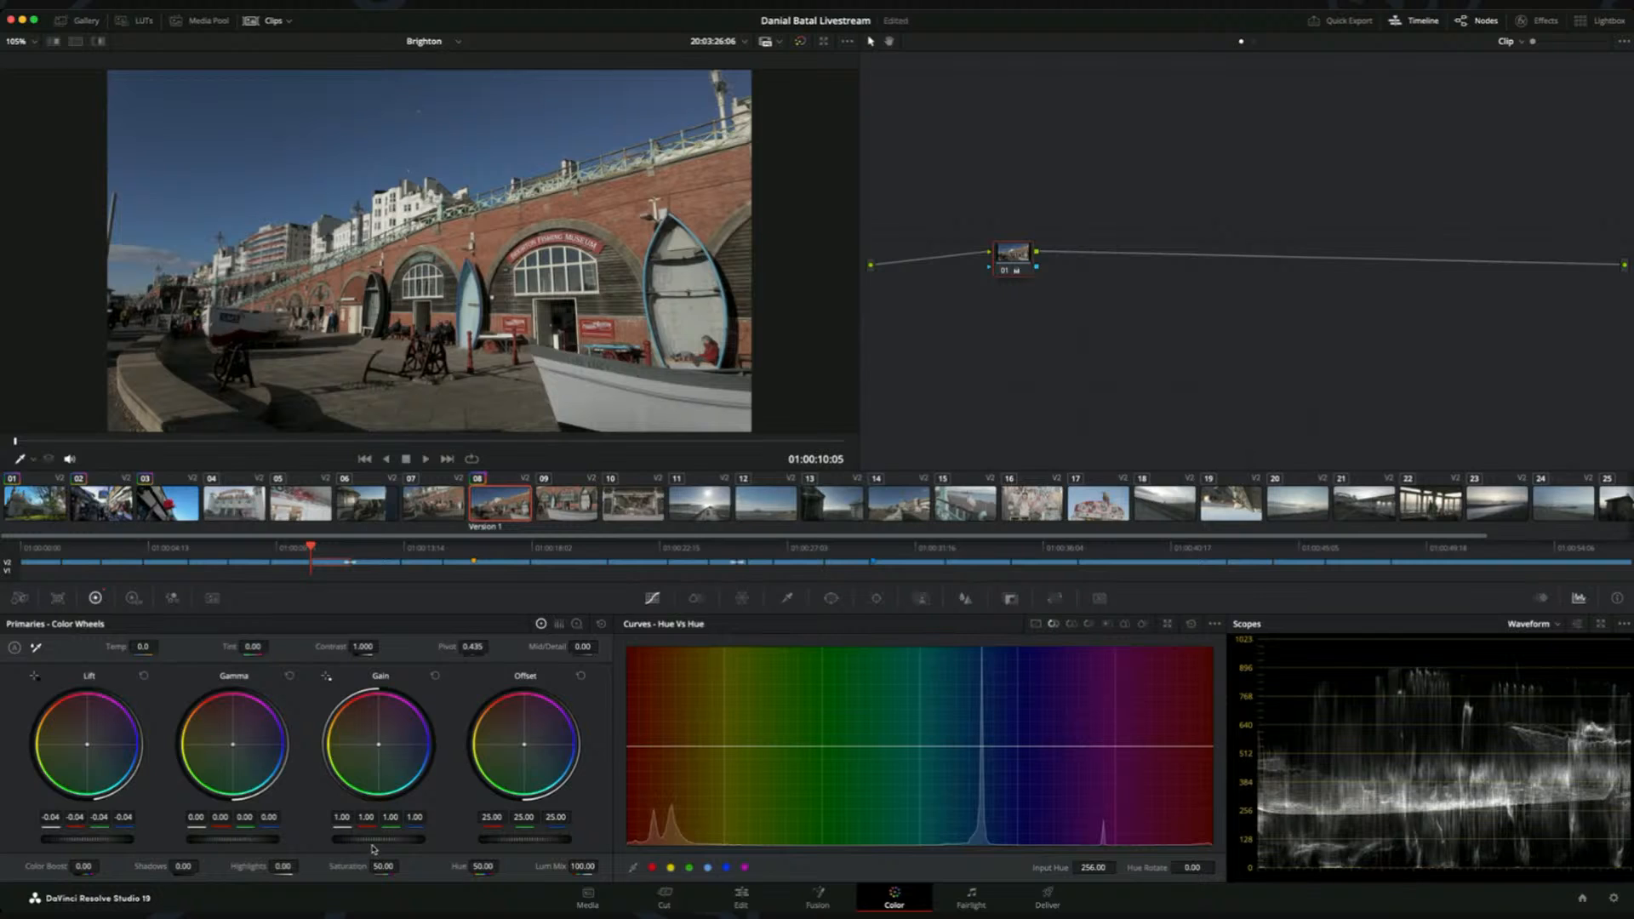
{"action": "left_click_drag", "start_coordinate": [376, 839], "coordinate": [439, 803]}
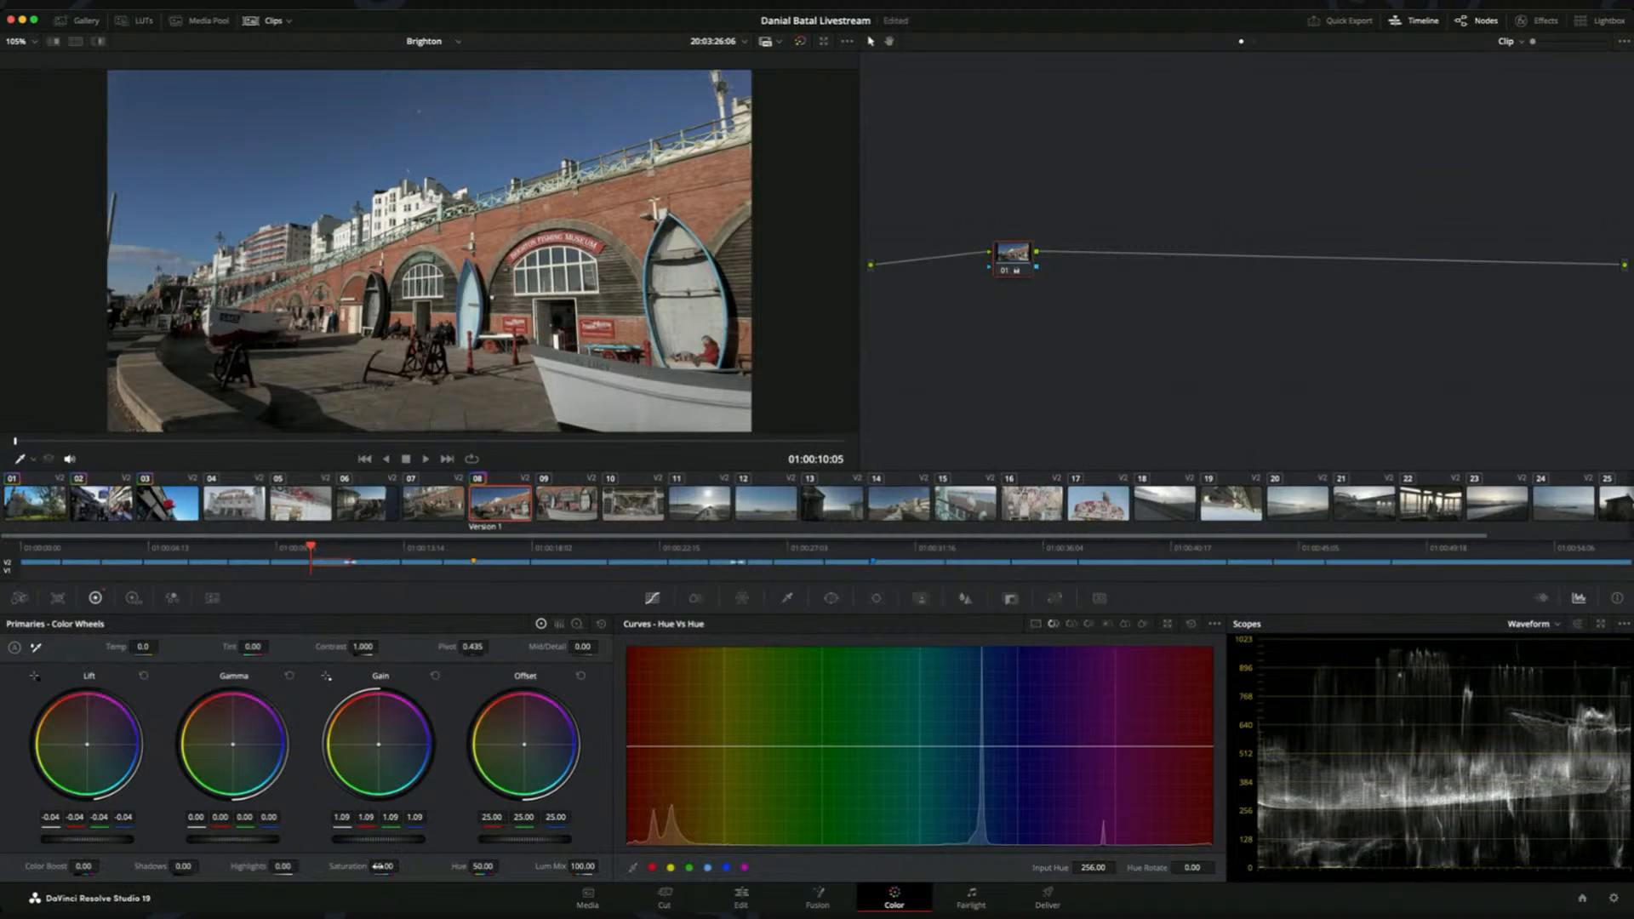
{"action": "left_click_drag", "start_coordinate": [402, 866], "coordinate": [387, 866]}
{"action": "key", "text": "shift+Home"}
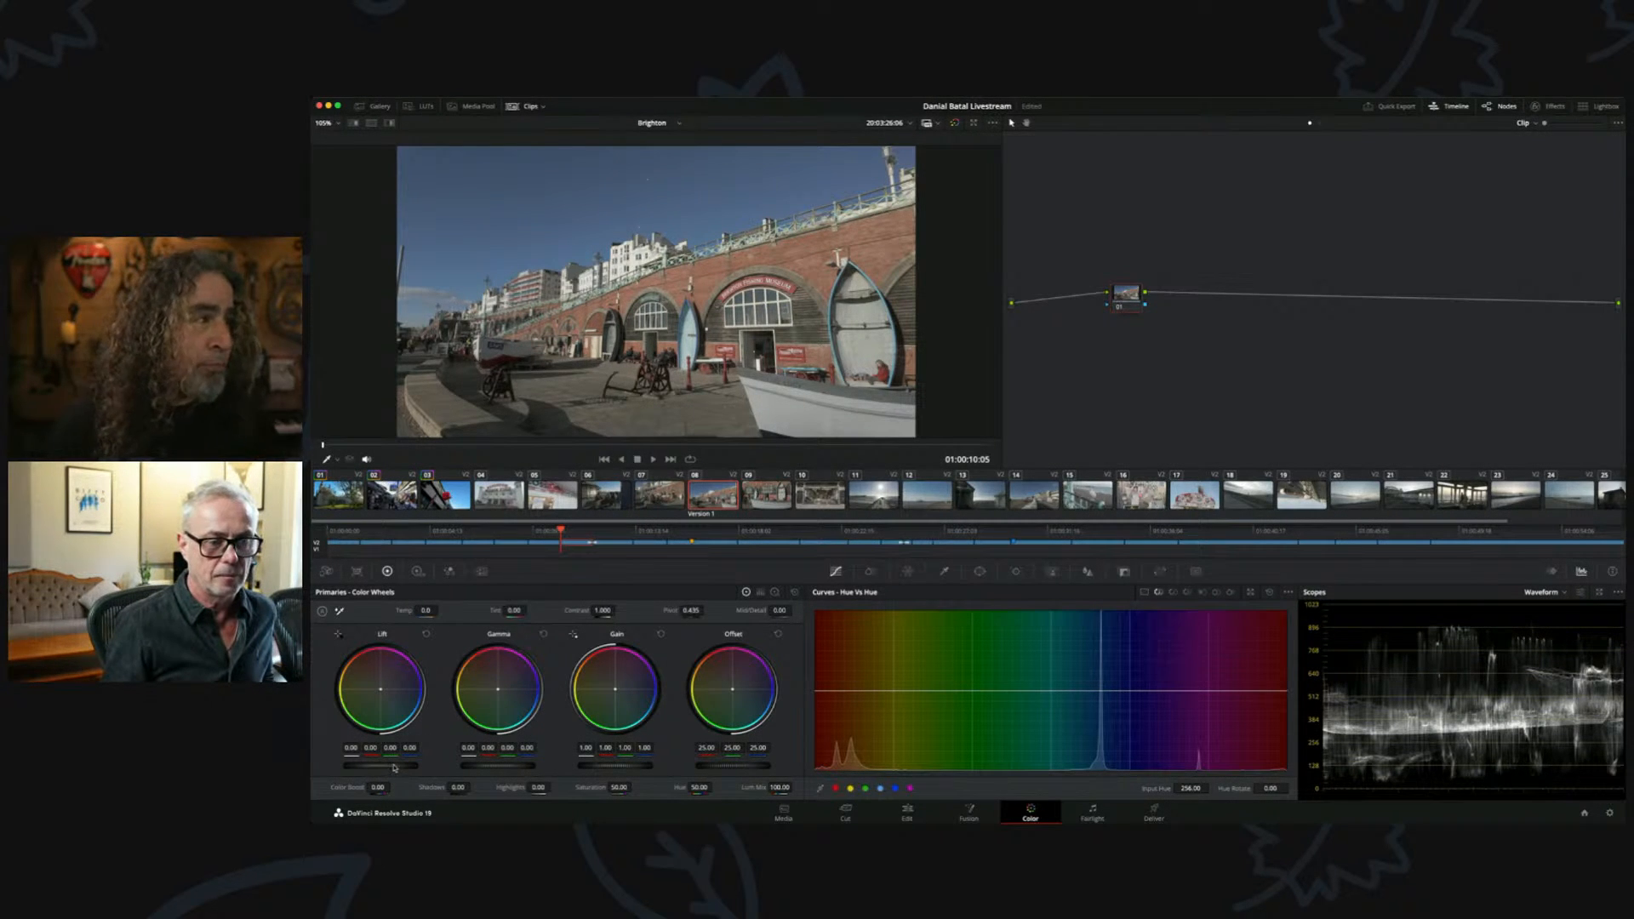
- Adjust the Brighton clip's tonal range with Lift at -0.03, Gain at 1.07 and Offset at 30.75
{"action": "mouse_move", "coordinate": [396, 767]}
{"action": "left_mouse_down"}
{"action": "mouse_move", "coordinate": [366, 766]}
{"action": "mouse_move", "coordinate": [383, 767]}
{"action": "left_mouse_up"}
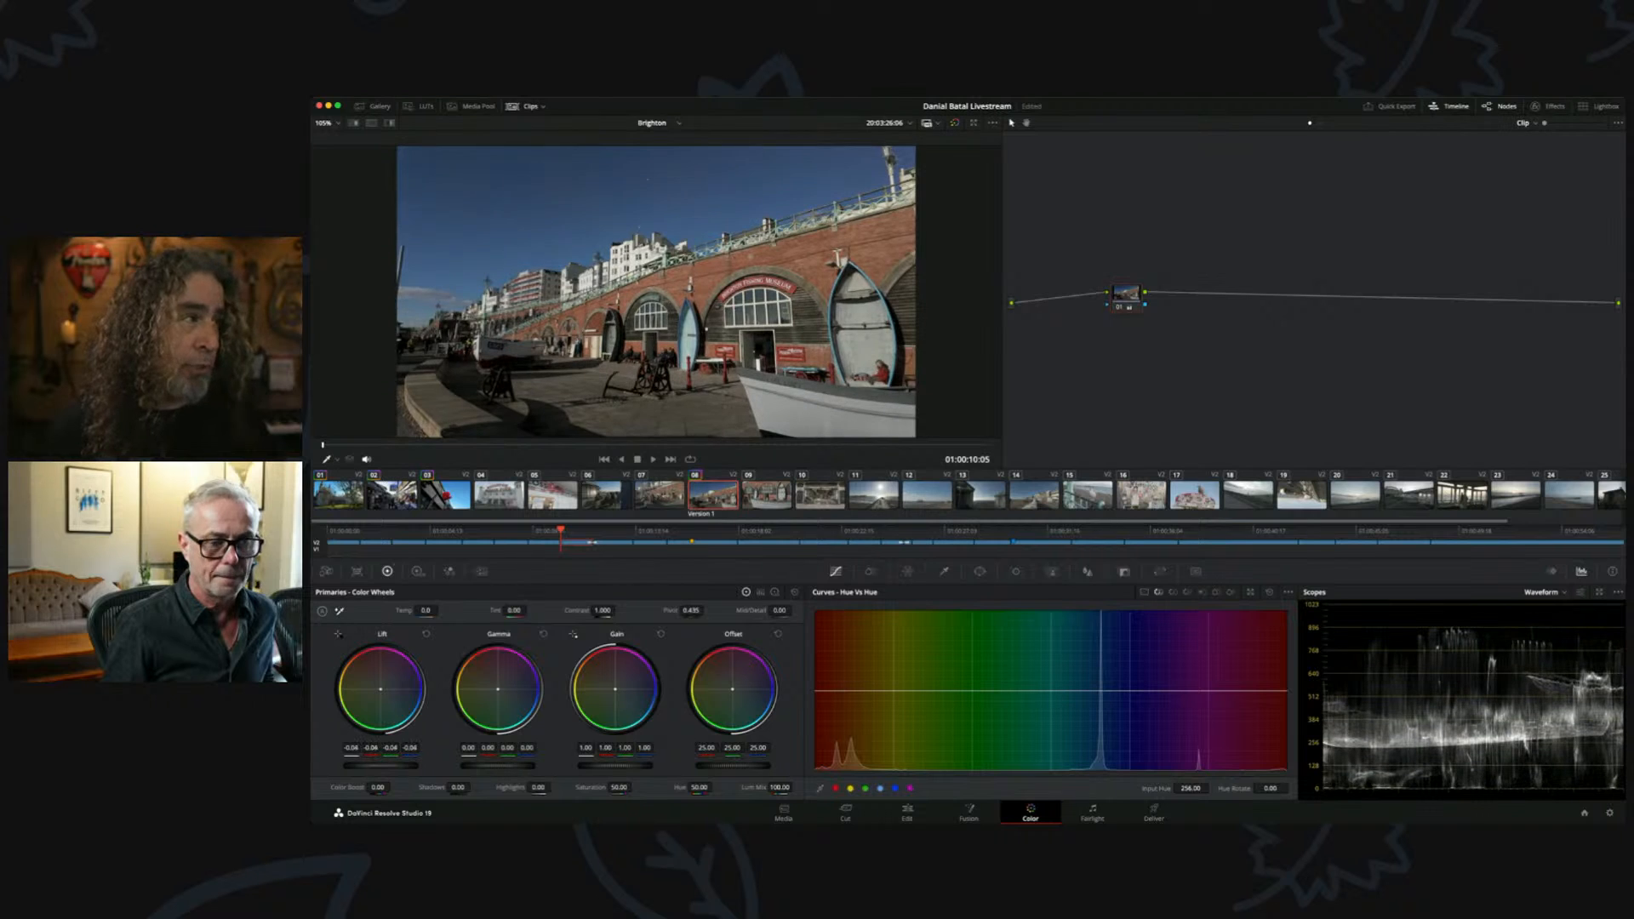
{"action": "left_click_drag", "start_coordinate": [609, 766], "coordinate": [647, 771]}
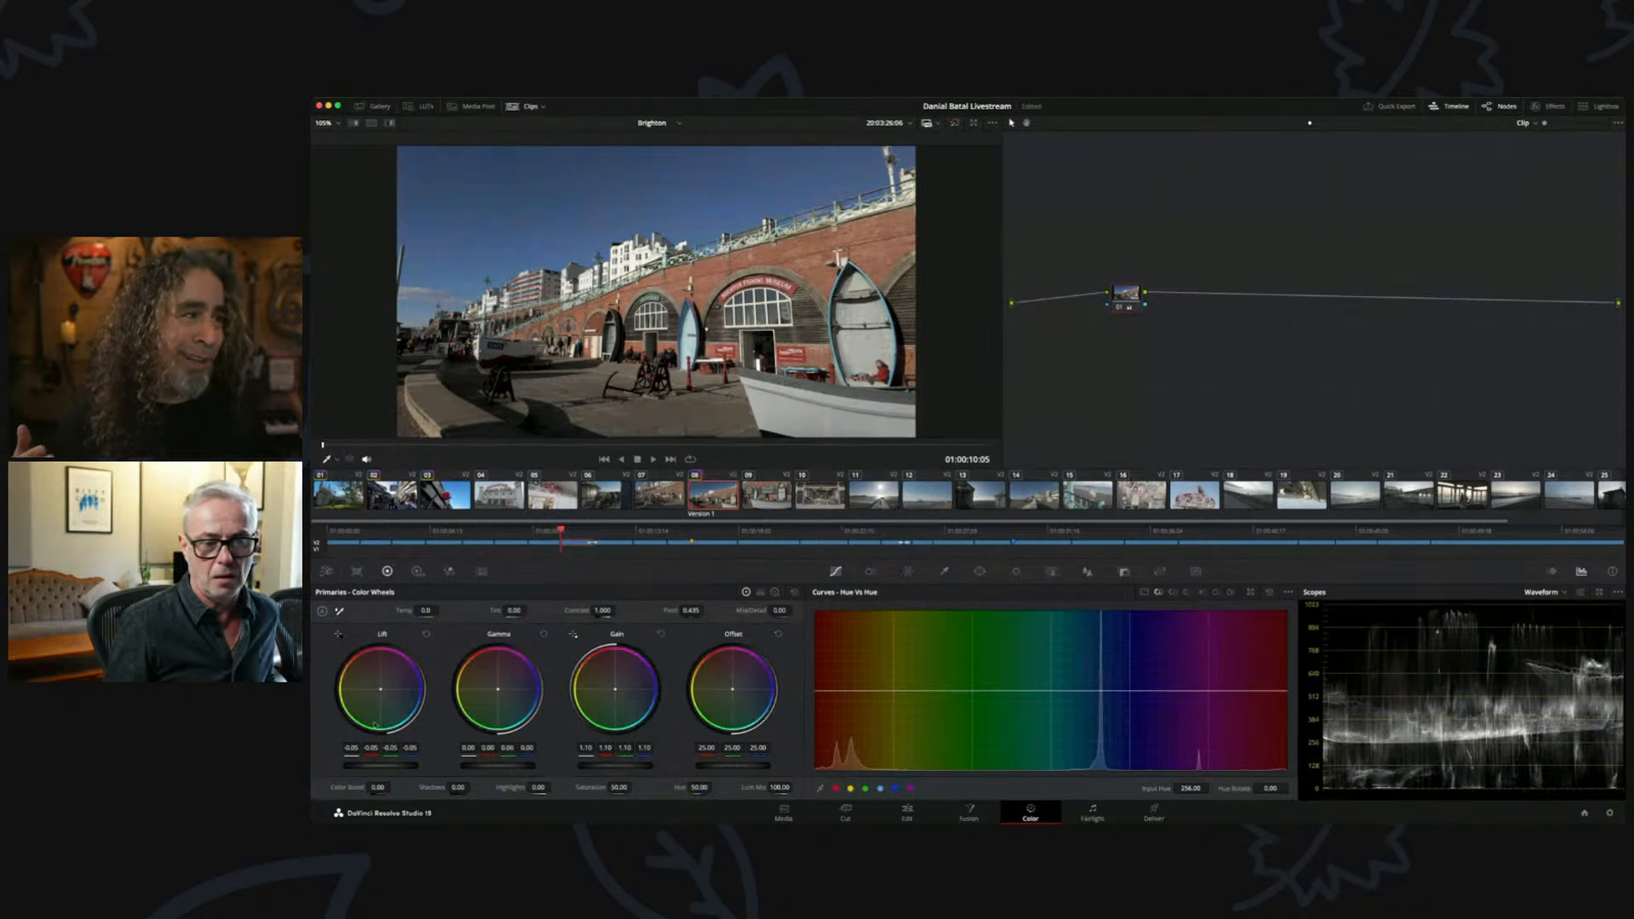
{"action": "left_click_drag", "start_coordinate": [375, 765], "coordinate": [387, 765]}
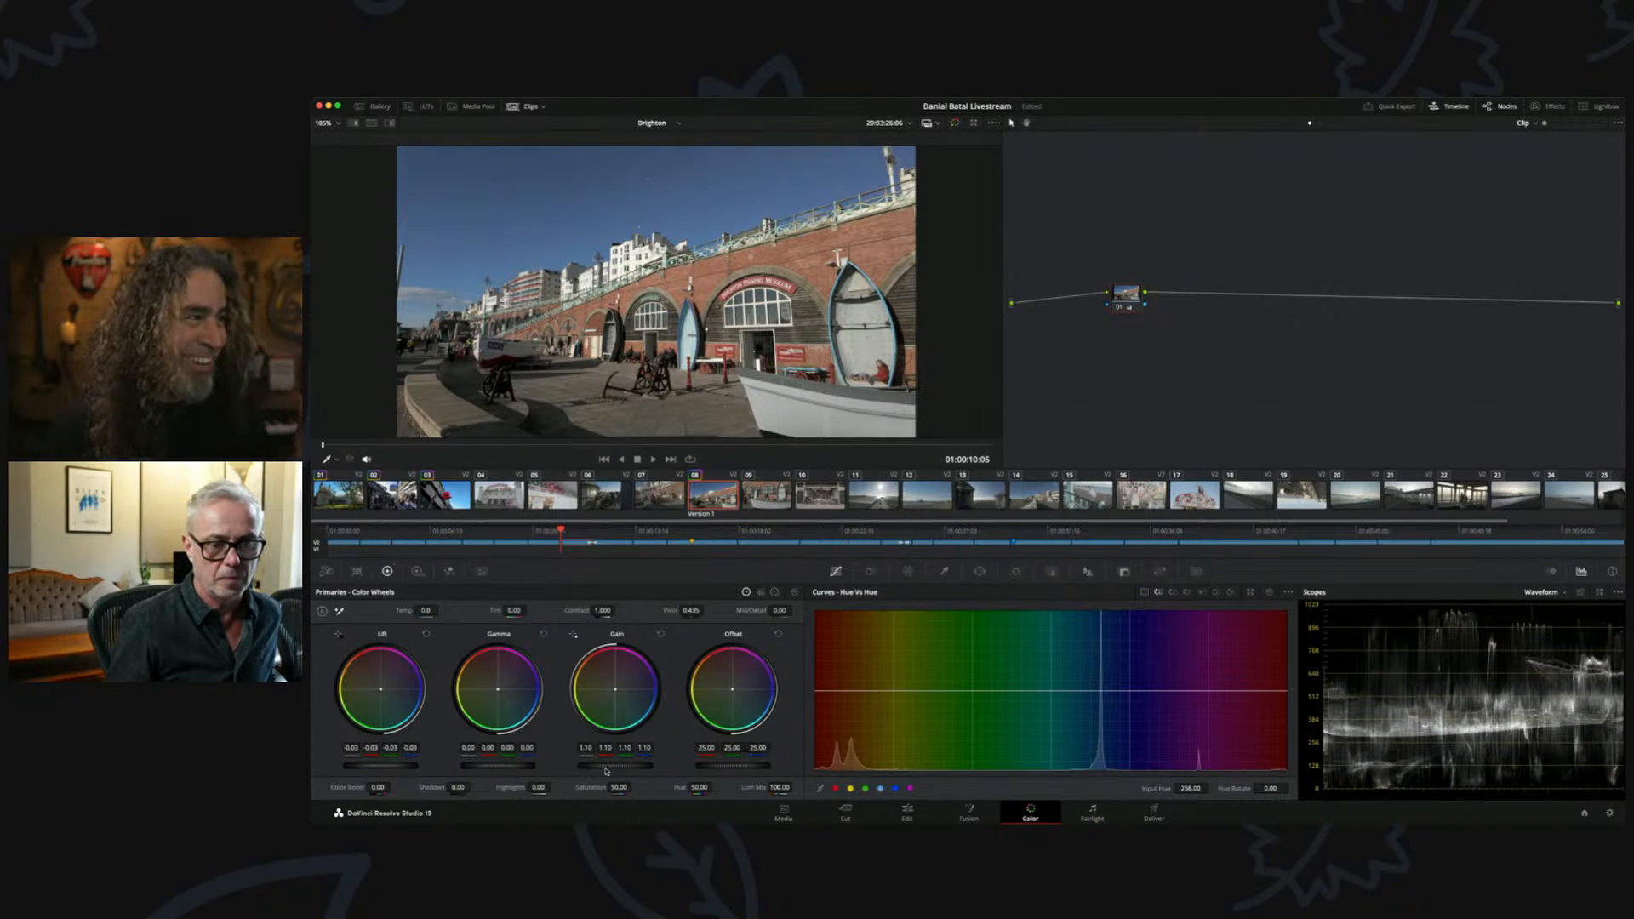
{"action": "left_click_drag", "start_coordinate": [607, 771], "coordinate": [590, 771]}
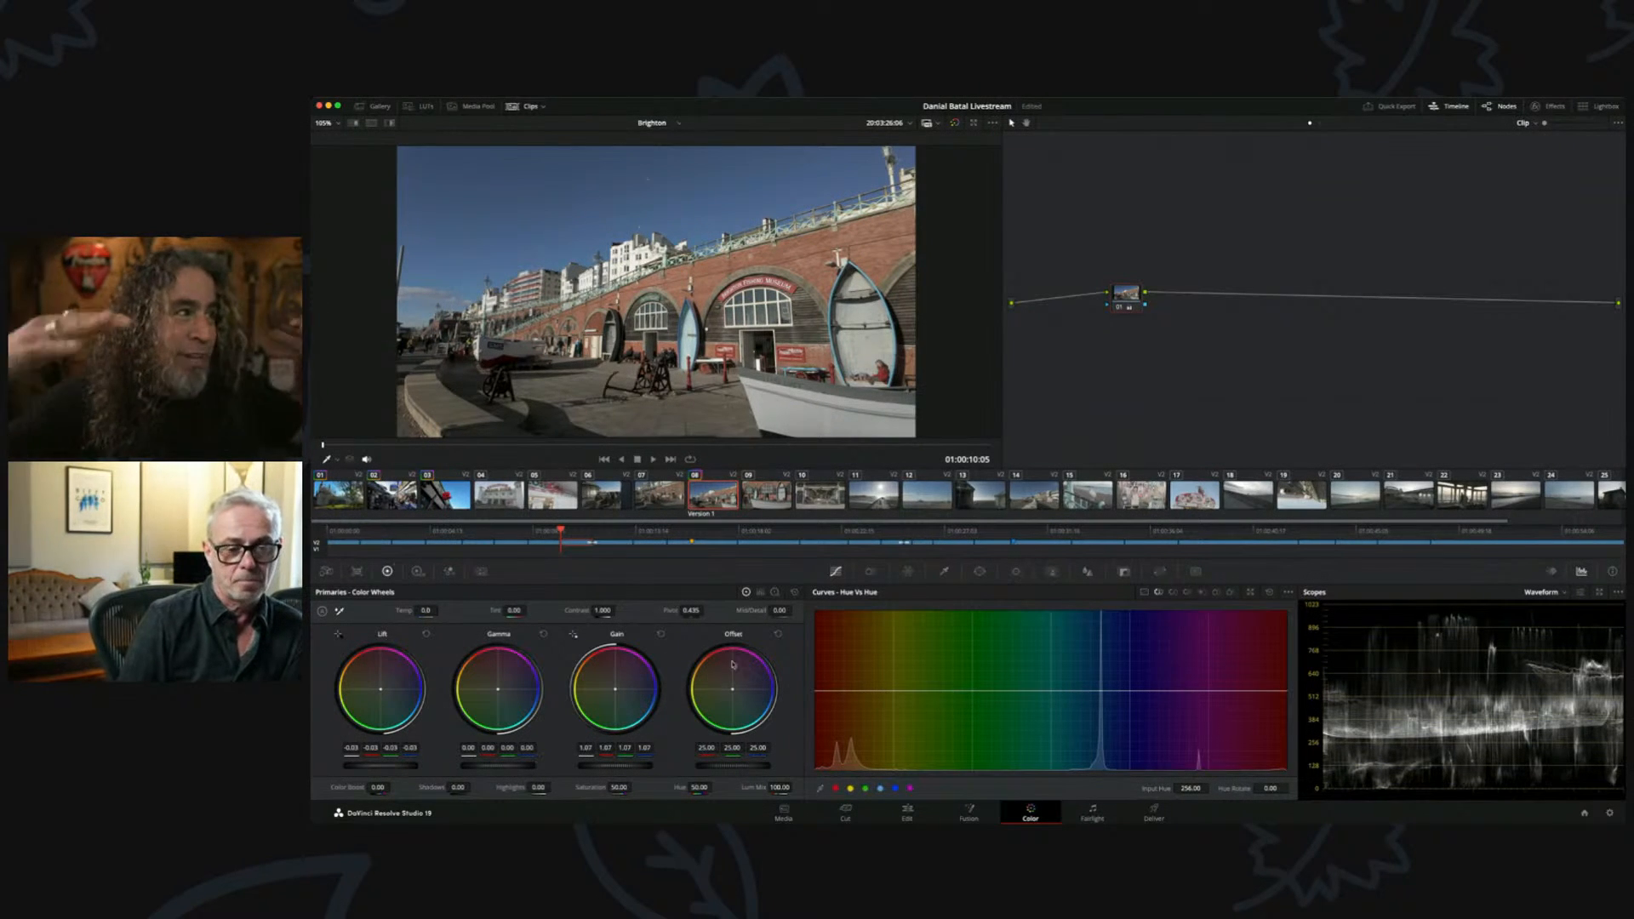
{"action": "left_click_drag", "start_coordinate": [732, 766], "coordinate": [1195, 789]}
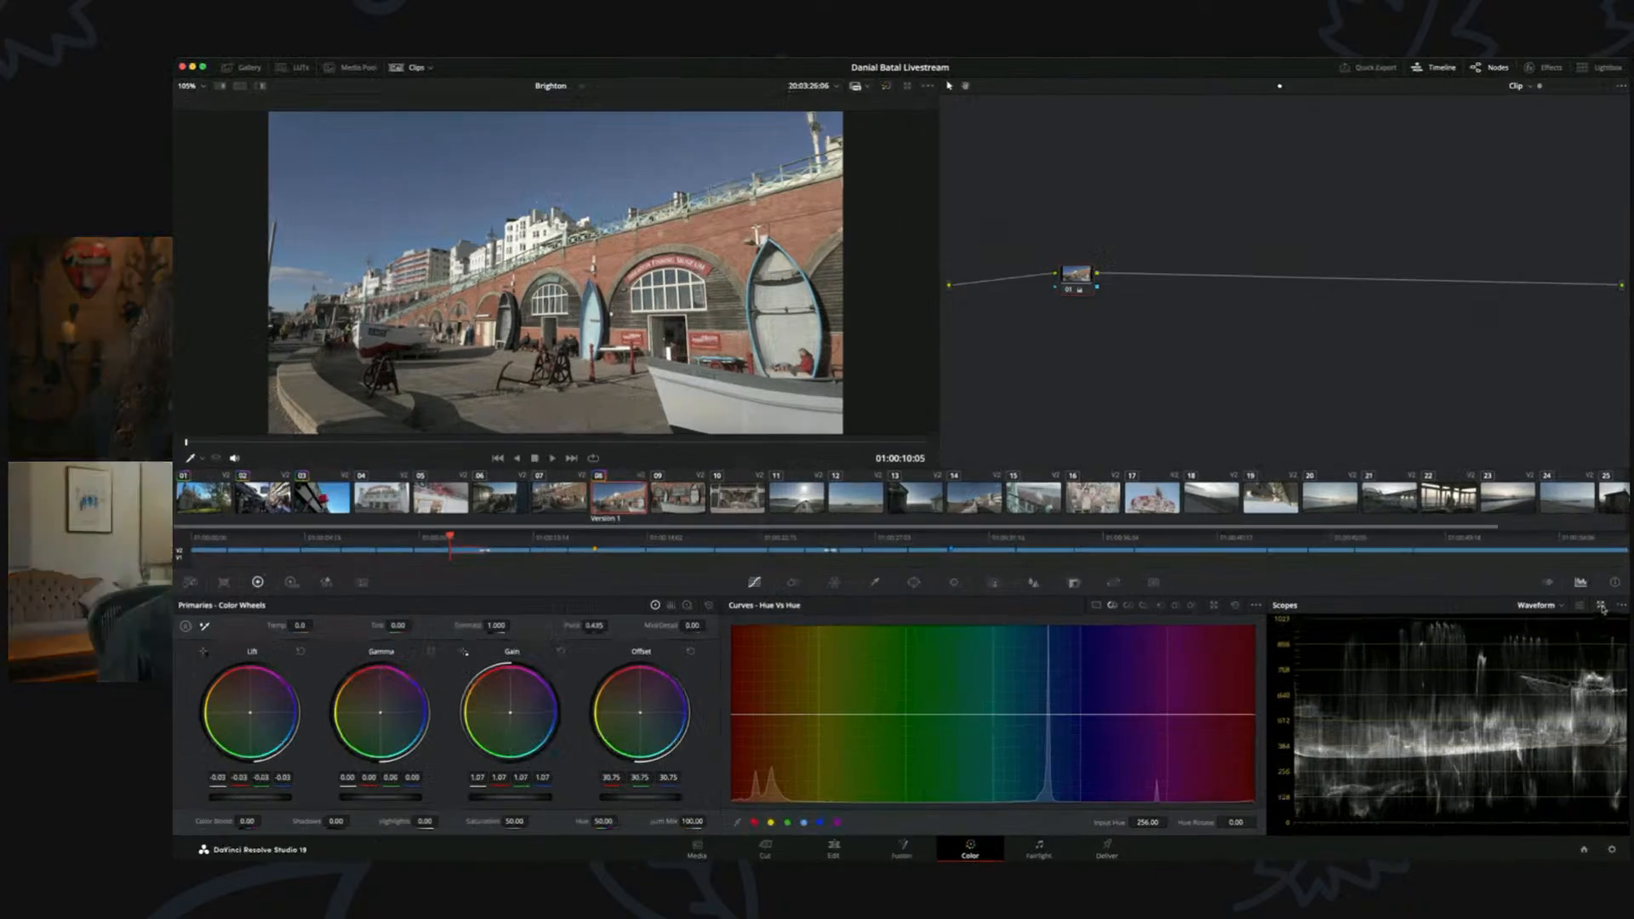
- Bring the waveform scope back into view and reset the Brighton clip's grade
{"action": "left_click", "coordinate": [1600, 595]}
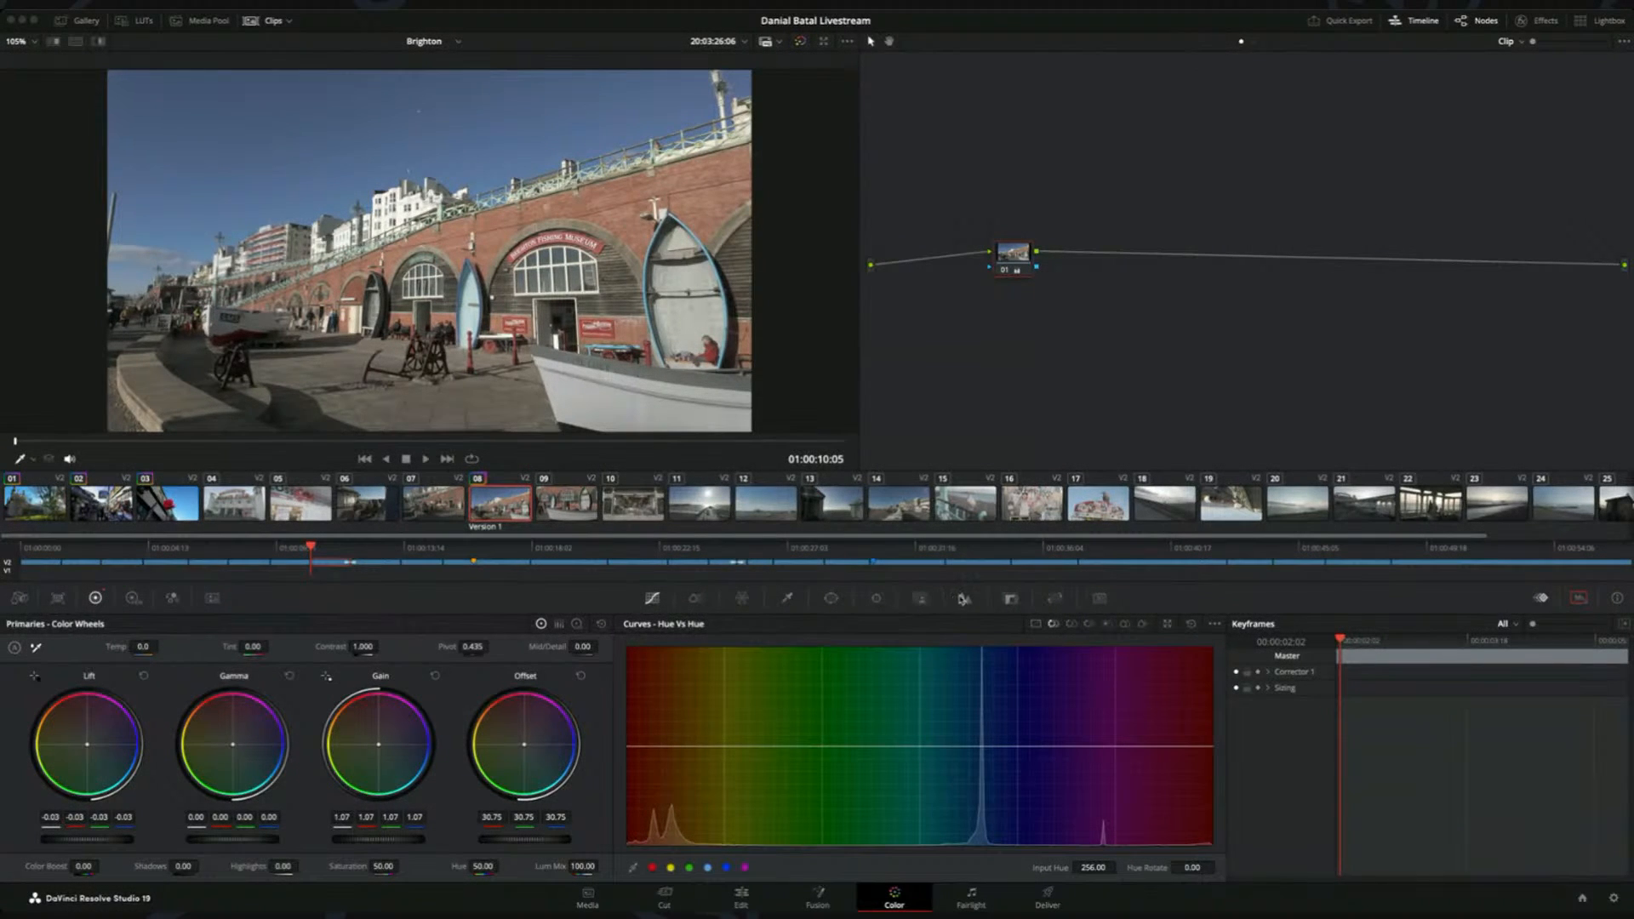
{"action": "key", "text": "ctrl+shift+w"}
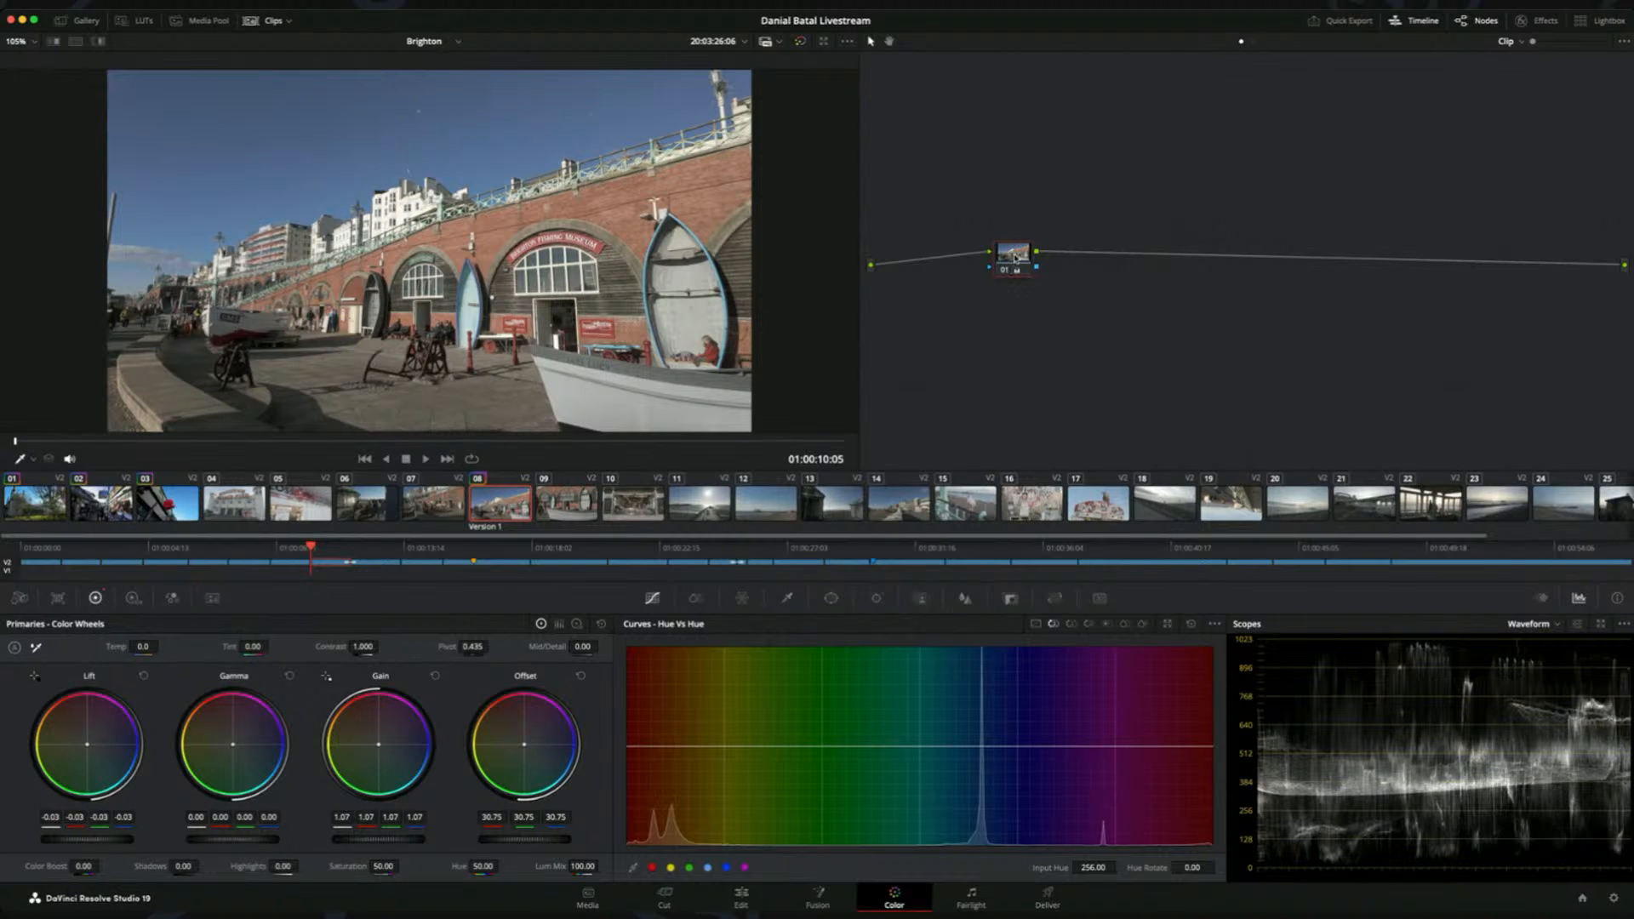
{"action": "key", "text": "shift+Home"}
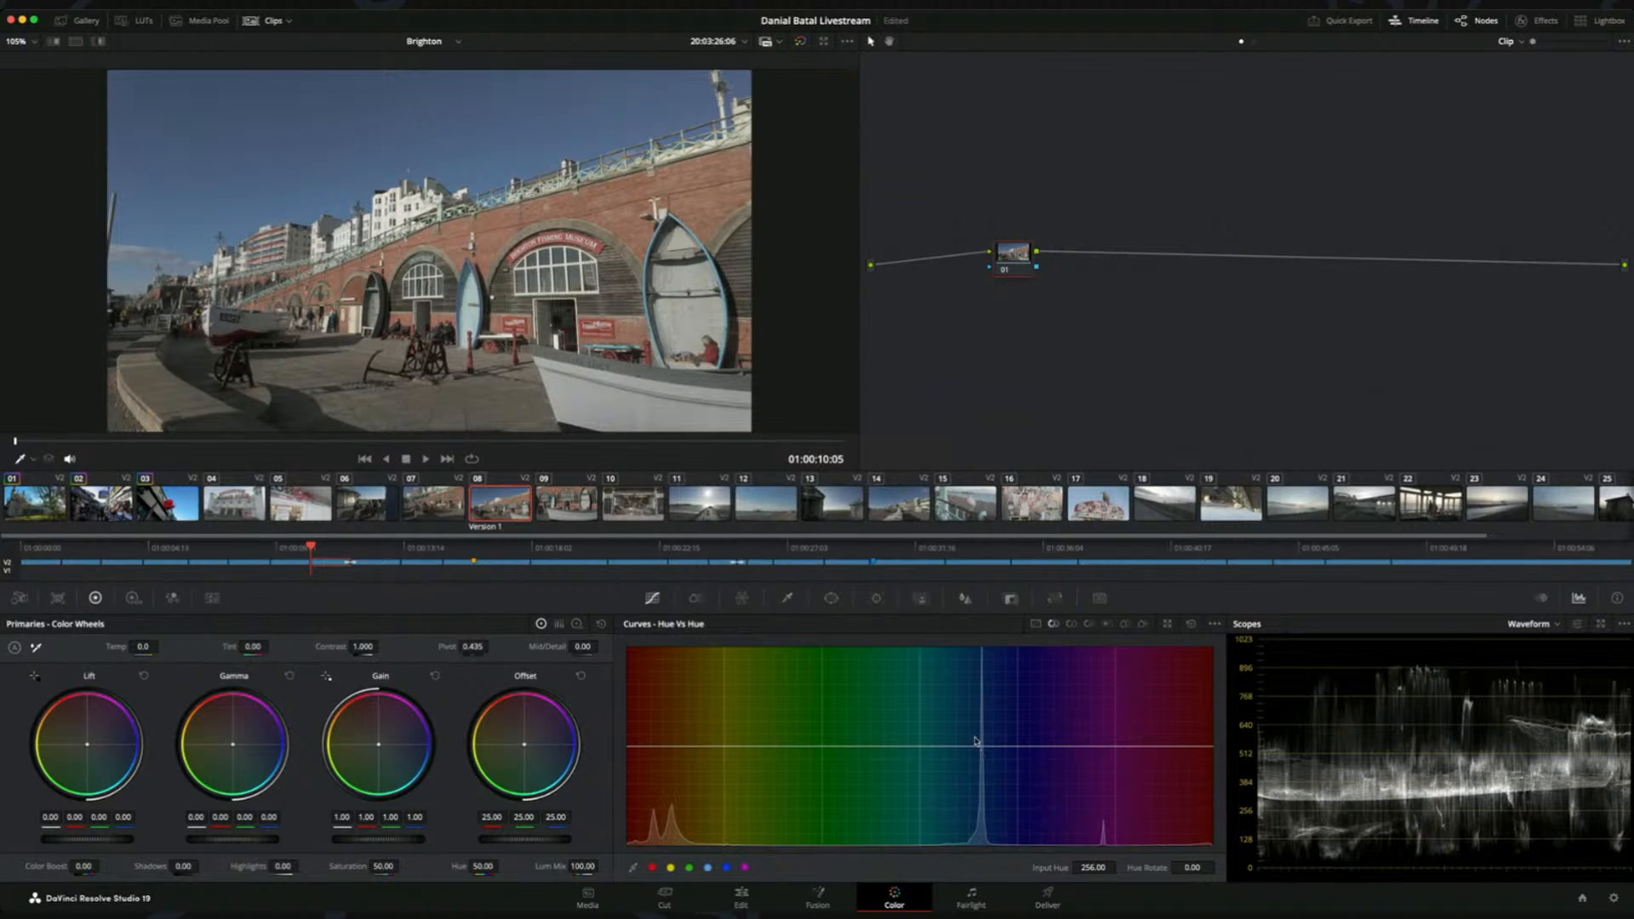
- On the first clip of the Arri timeline, raise the master Gain to 1.54 and fine-tune the Lift
{"action": "left_click", "coordinate": [457, 41]}
{"action": "left_click", "coordinate": [426, 72]}
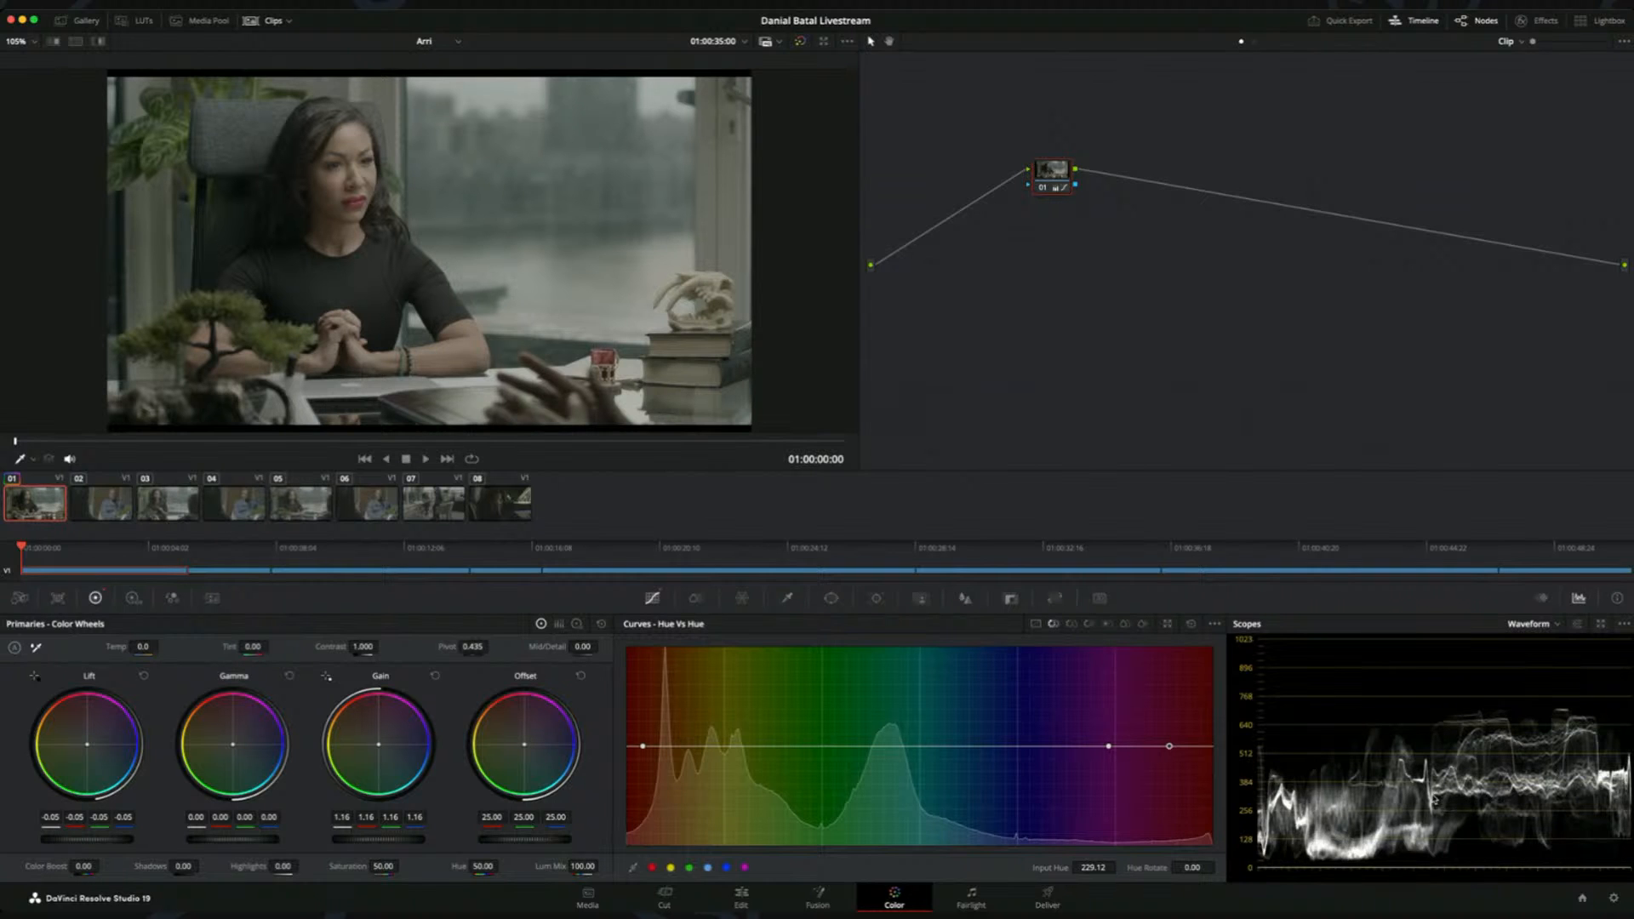
{"action": "left_click_drag", "start_coordinate": [378, 840], "coordinate": [404, 839]}
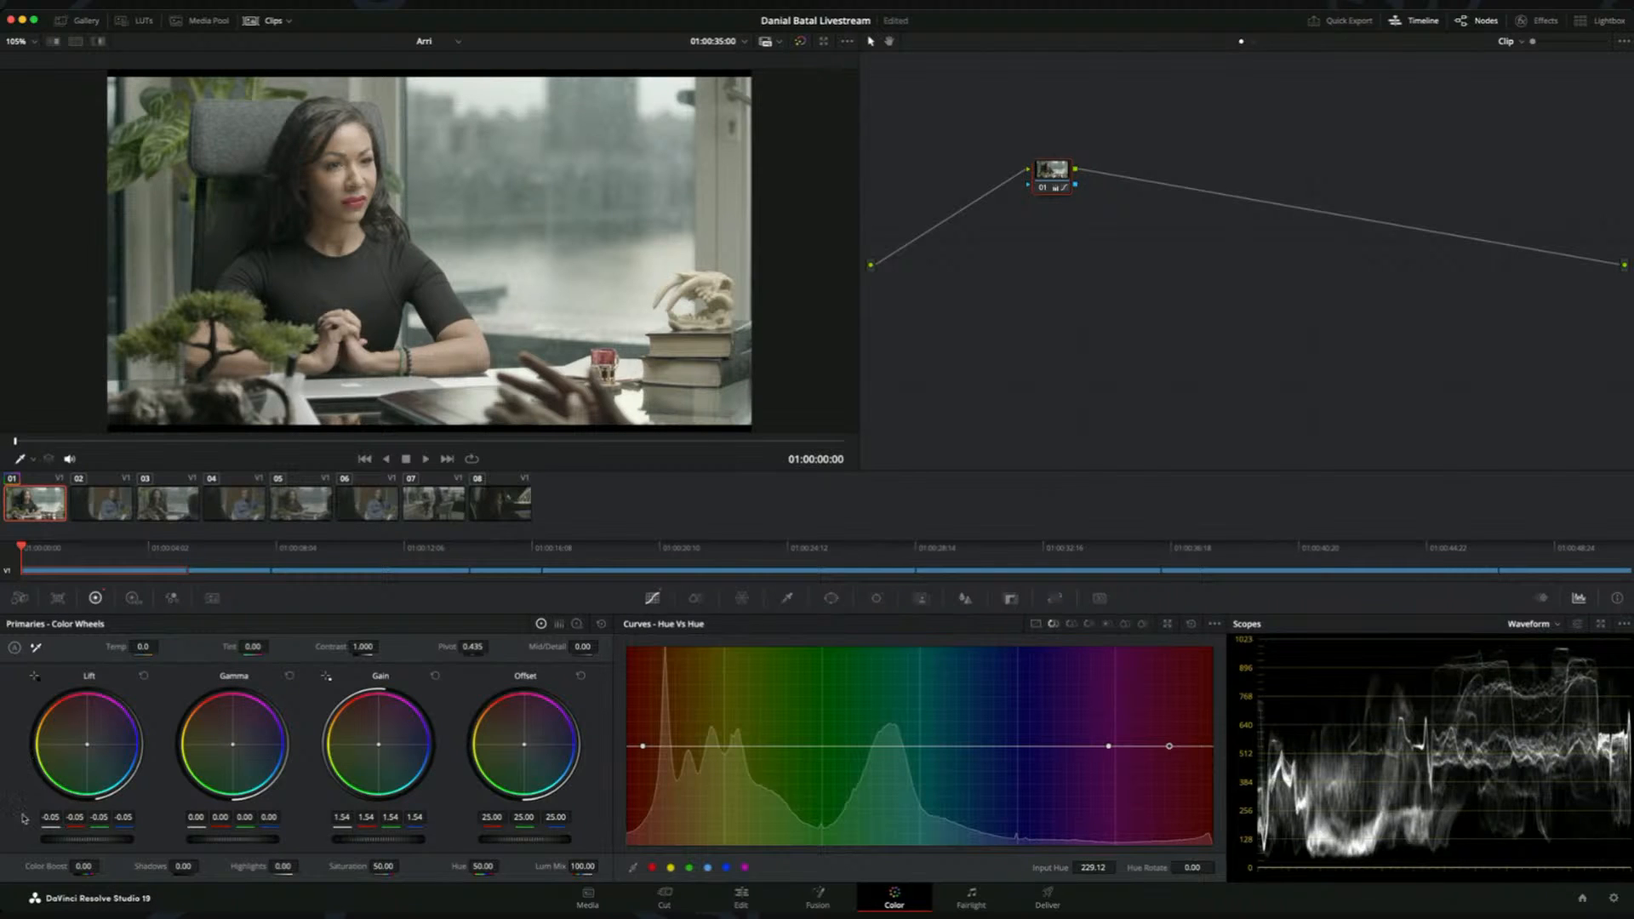
{"action": "left_click_drag", "start_coordinate": [97, 840], "coordinate": [85, 840]}
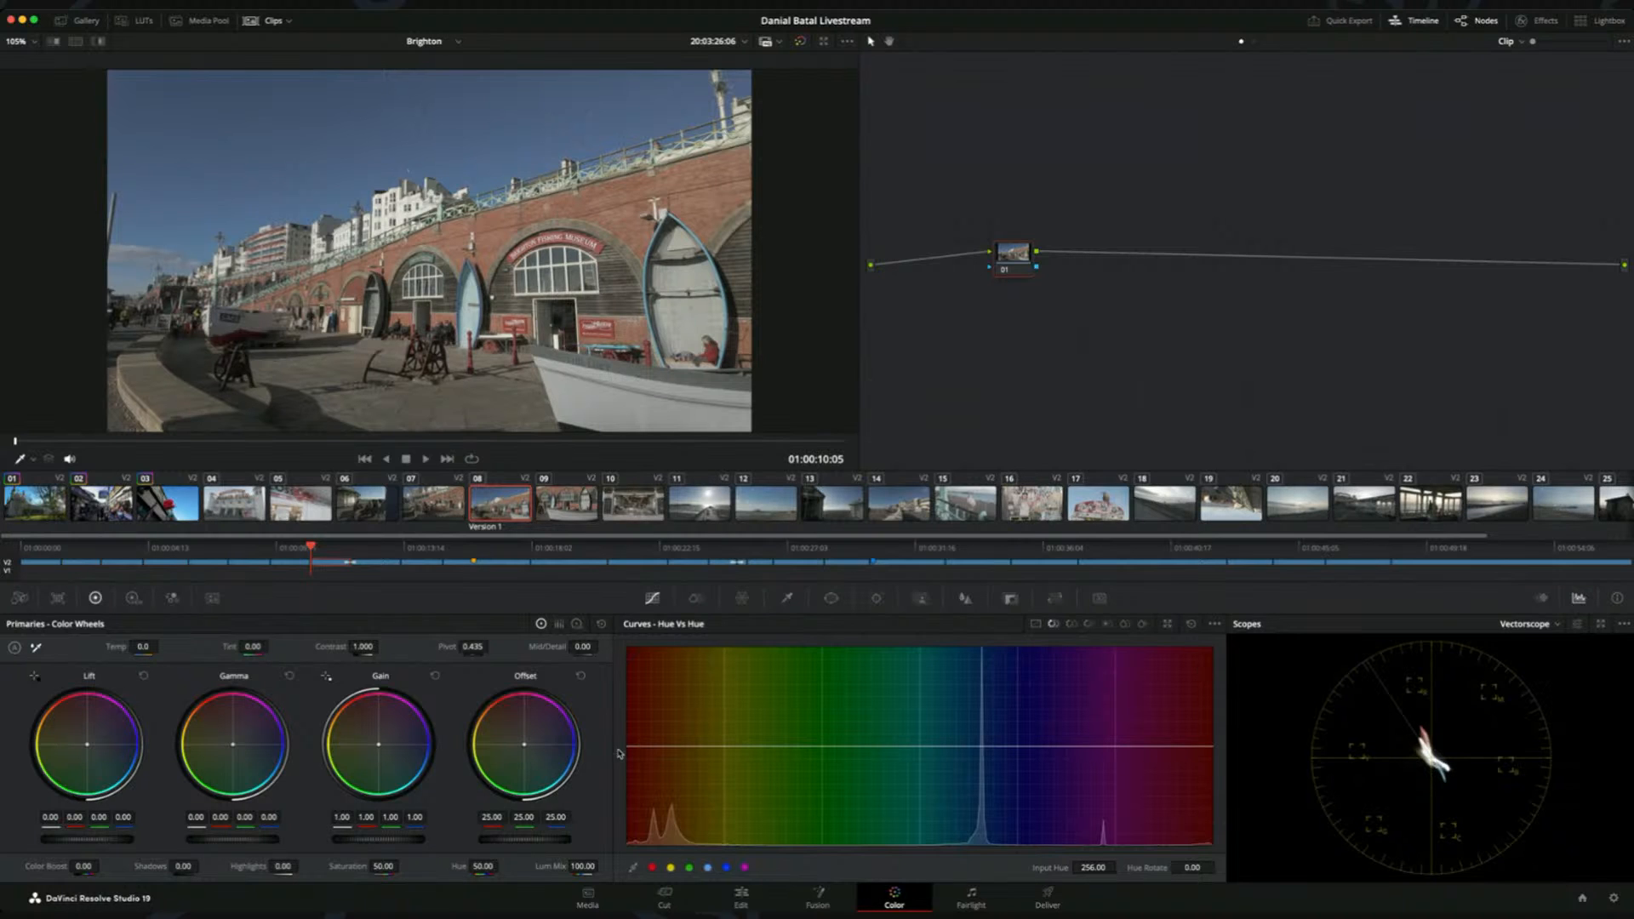
- Take the Brighton clip's saturation down to 0 and up to 81.40, and switch the scope to Waveform
{"action": "left_click_drag", "start_coordinate": [383, 867], "coordinate": [403, 867]}
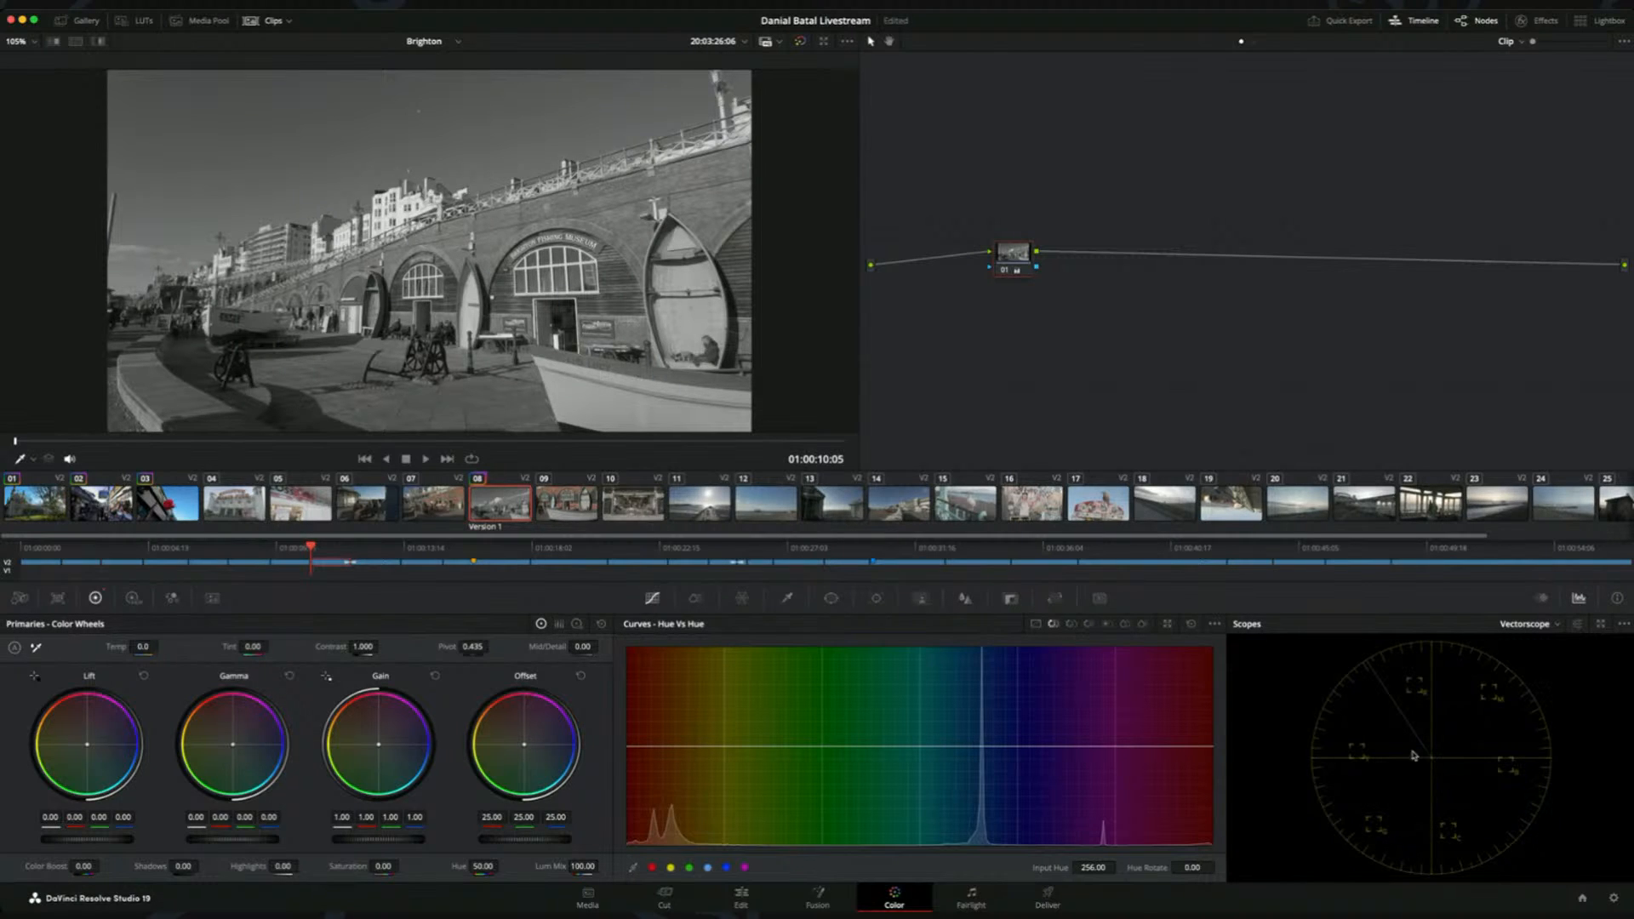
{"action": "left_click_drag", "start_coordinate": [383, 866], "coordinate": [477, 866]}
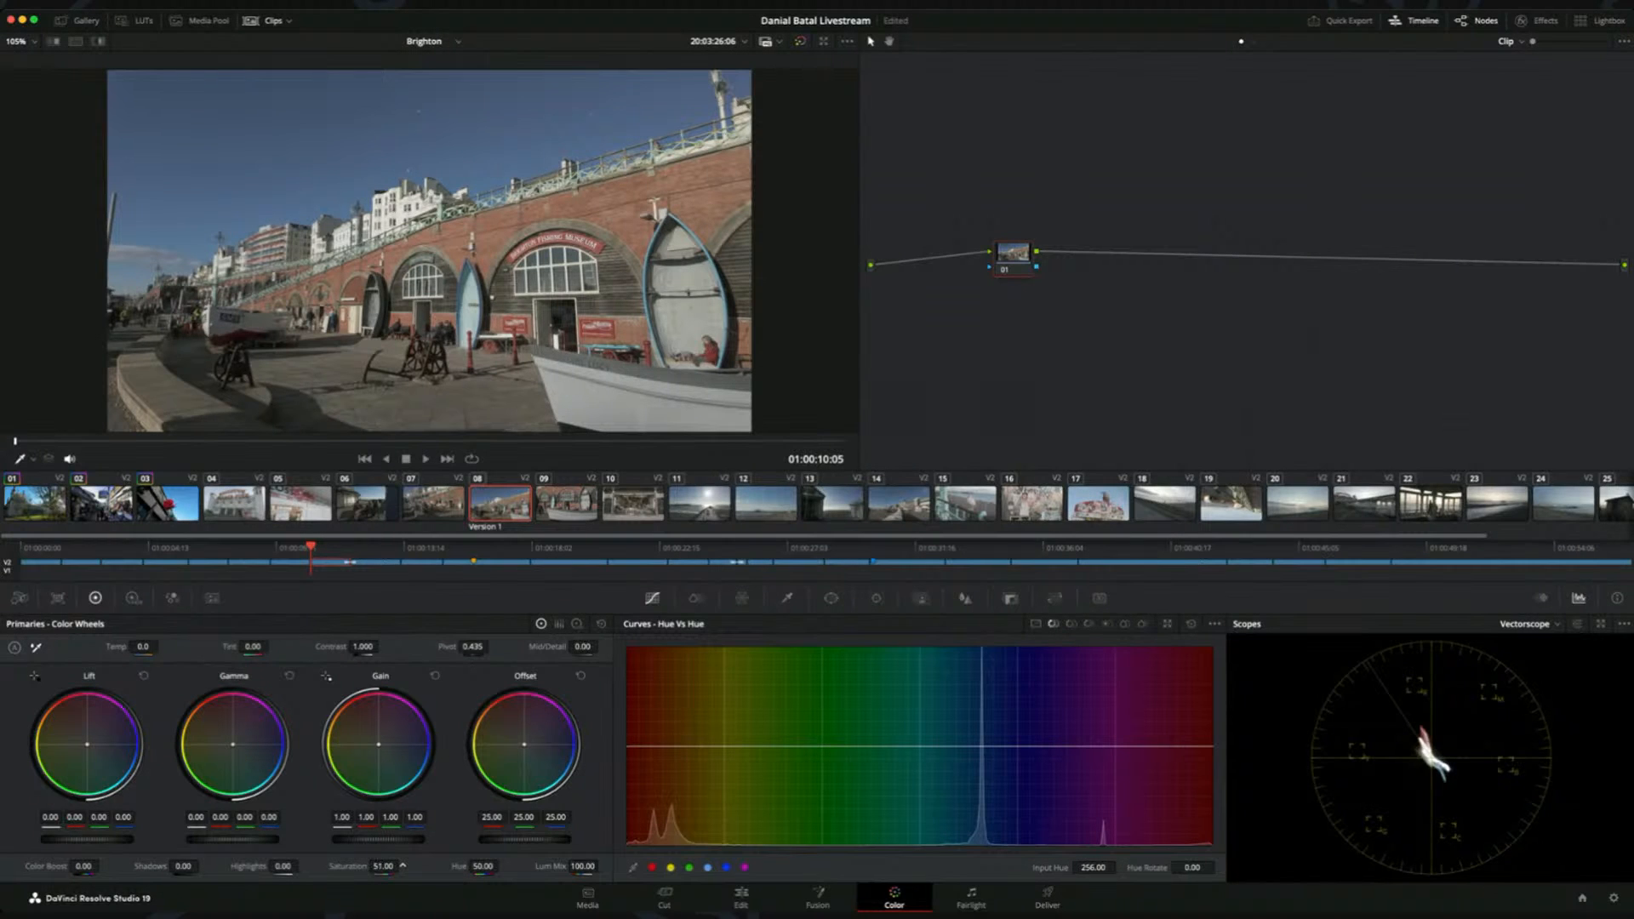
{"action": "scroll", "coordinate": [403, 865], "scroll_direction": "up", "scroll_amount": 5}
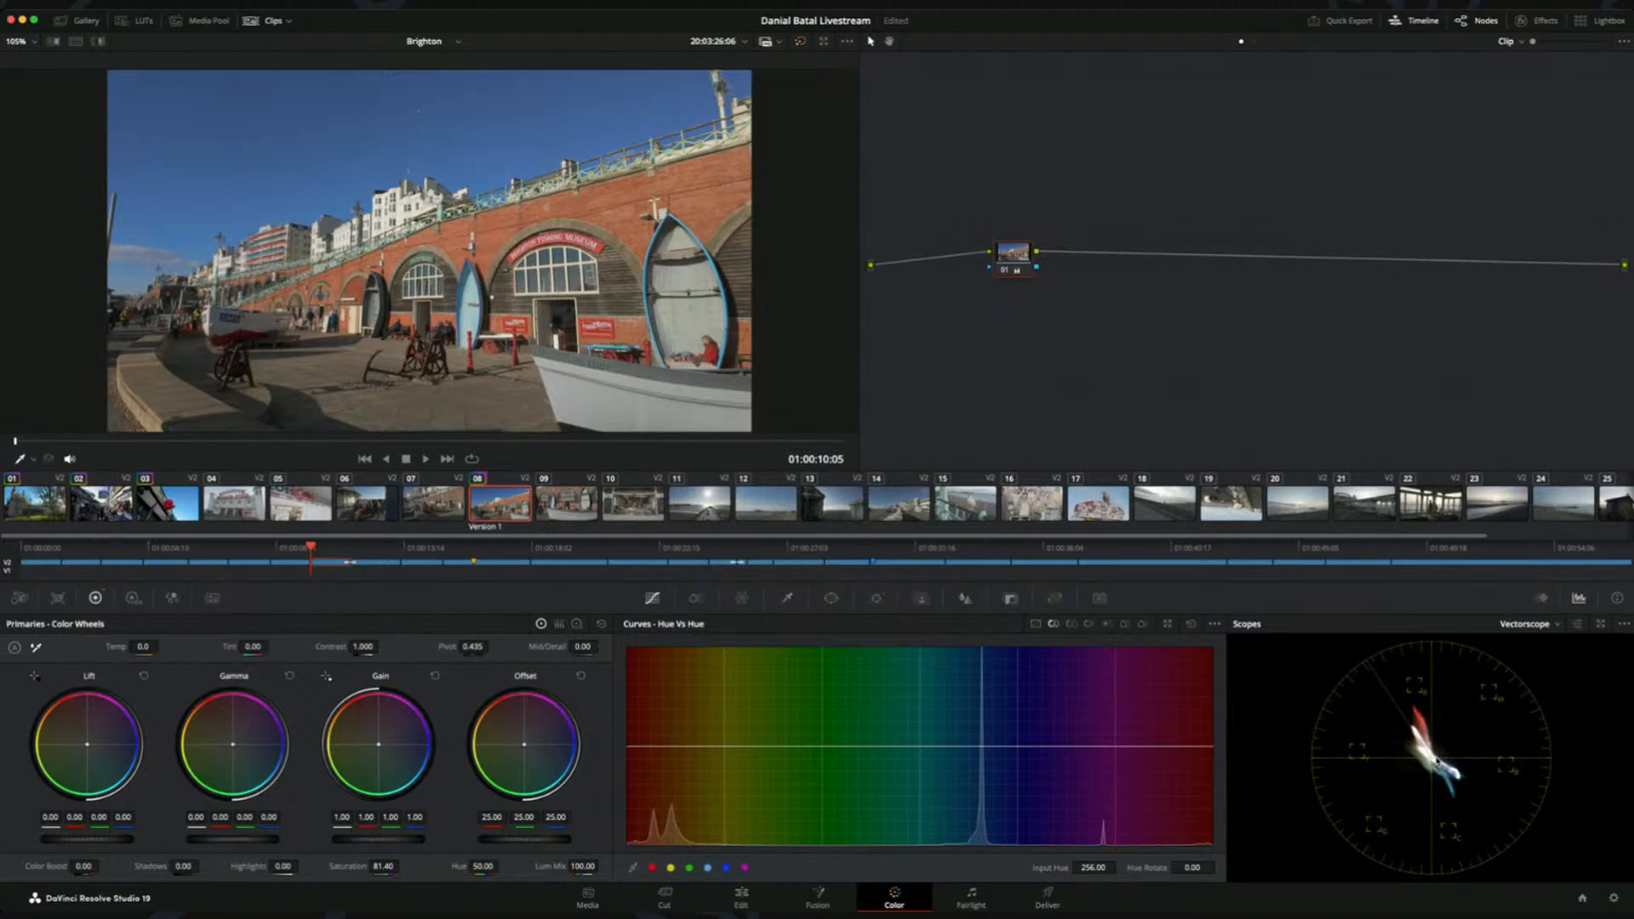
{"action": "left_click", "coordinate": [1540, 625]}
{"action": "left_click", "coordinate": [1539, 657]}
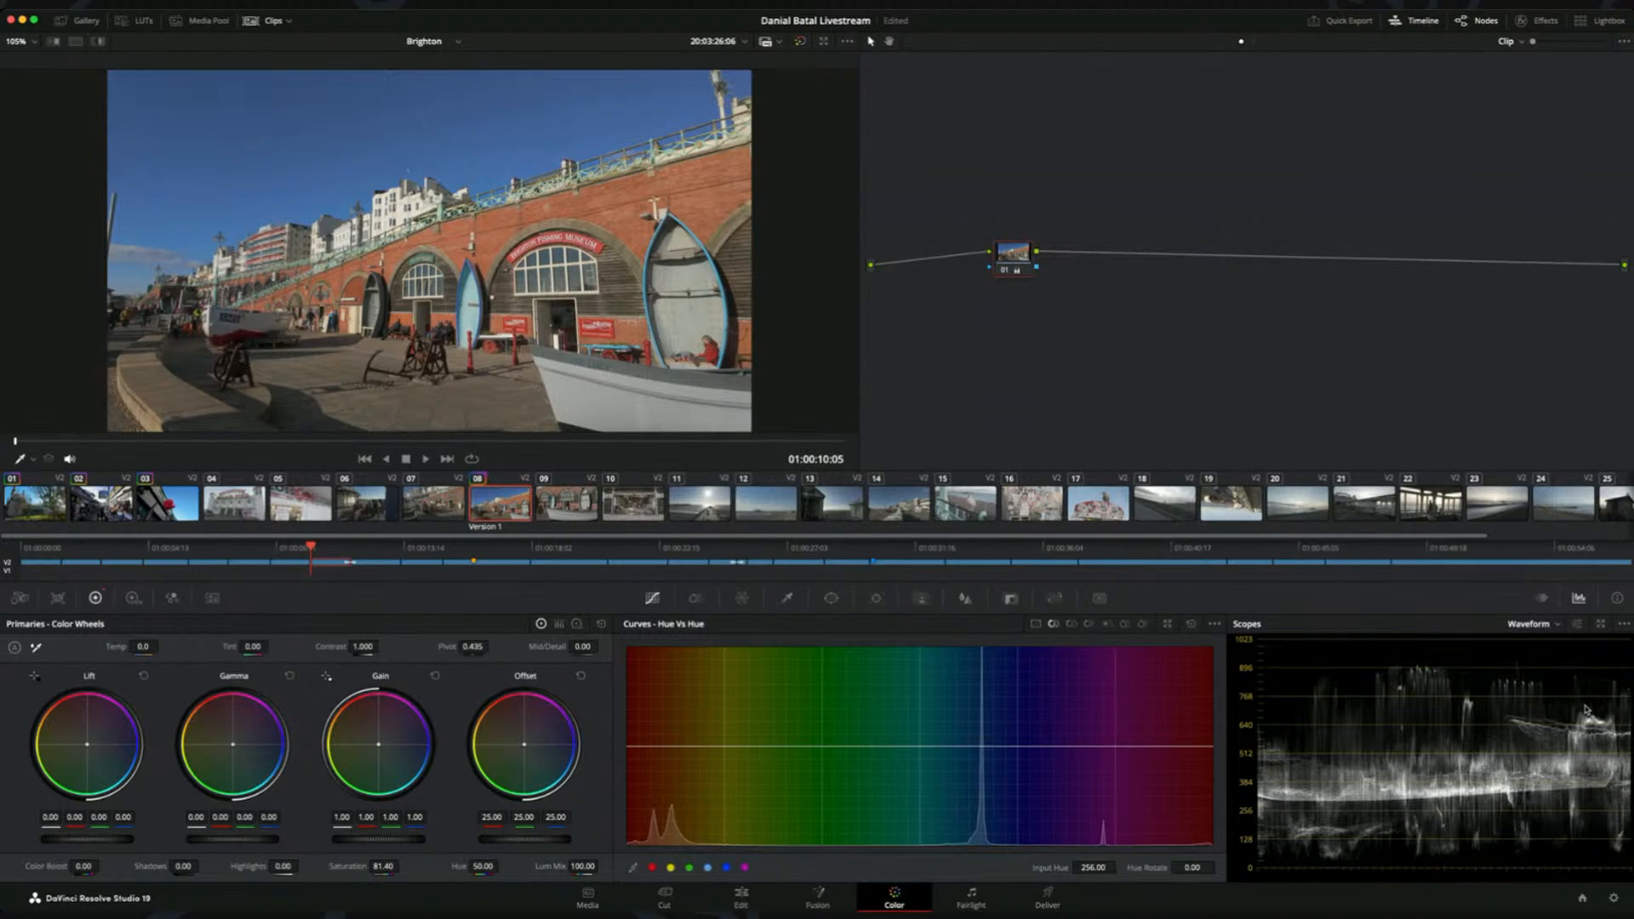
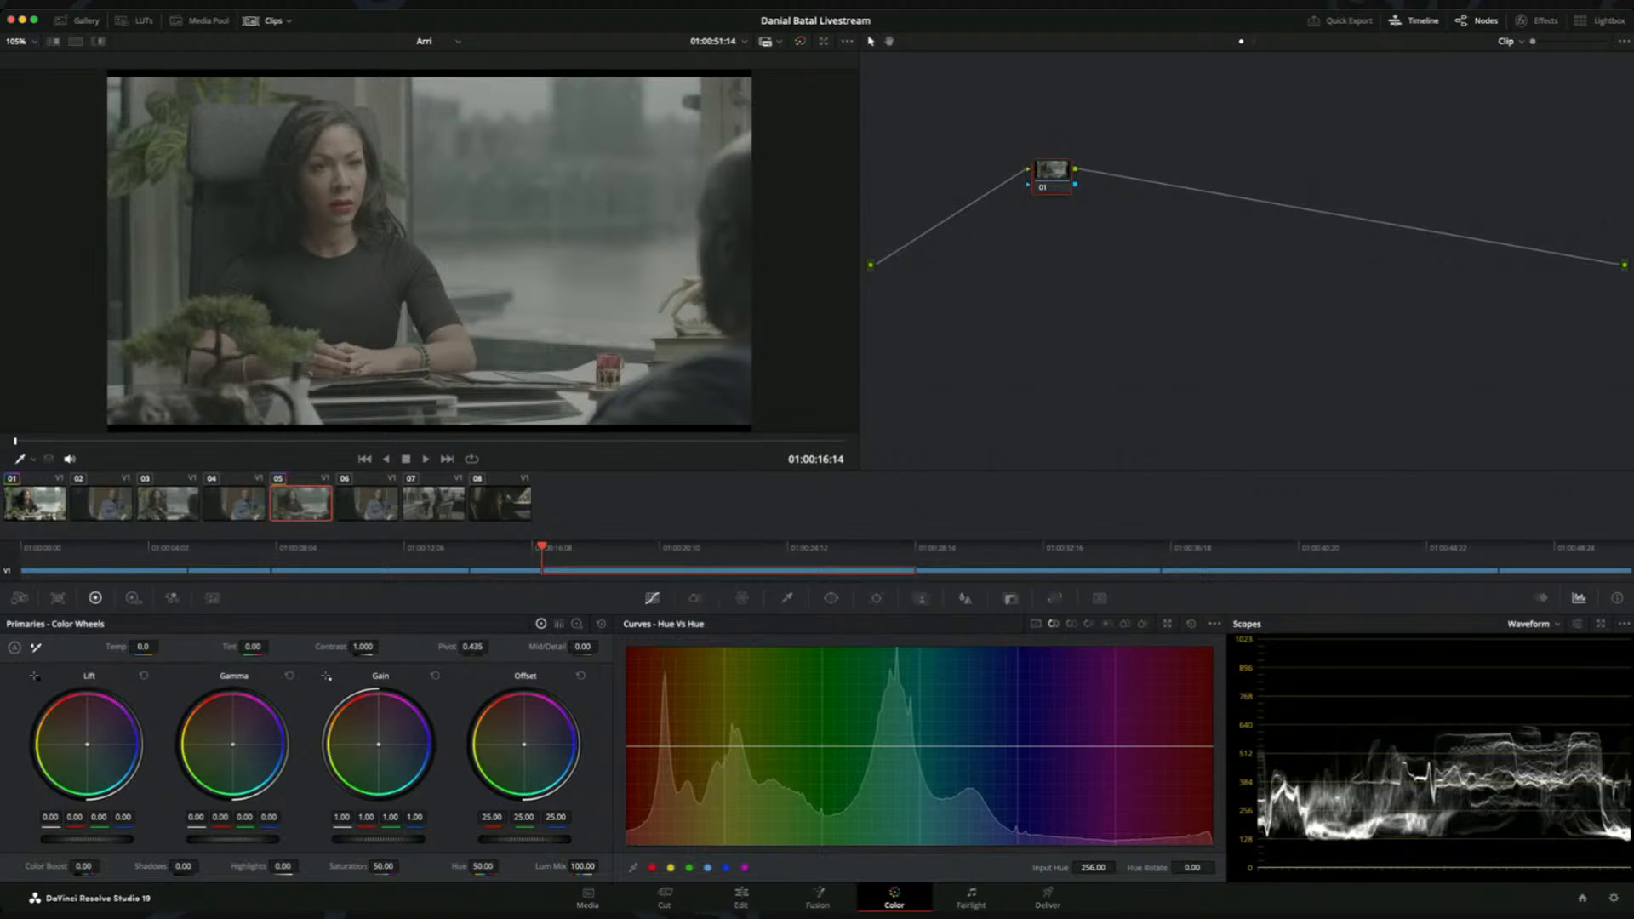
- Set the master Lift to -0.05 and the Gain to 1.49 on clip 05 of the Arri timeline
{"action": "left_click_drag", "start_coordinate": [87, 838], "coordinate": [86, 839]}
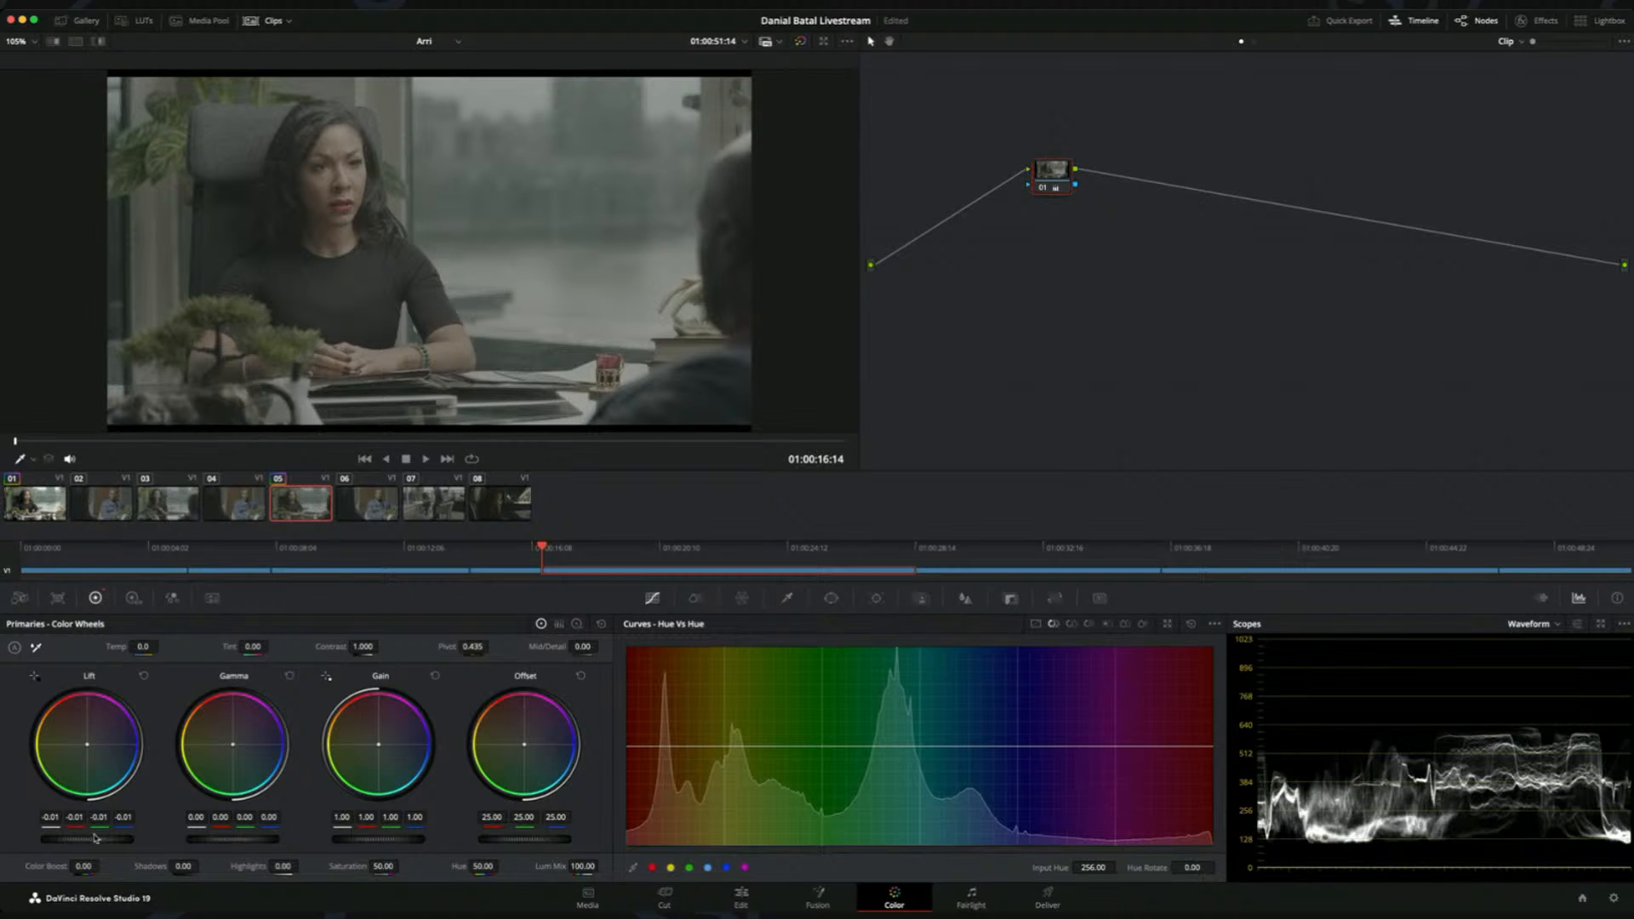
{"action": "left_click_drag", "start_coordinate": [95, 839], "coordinate": [84, 839]}
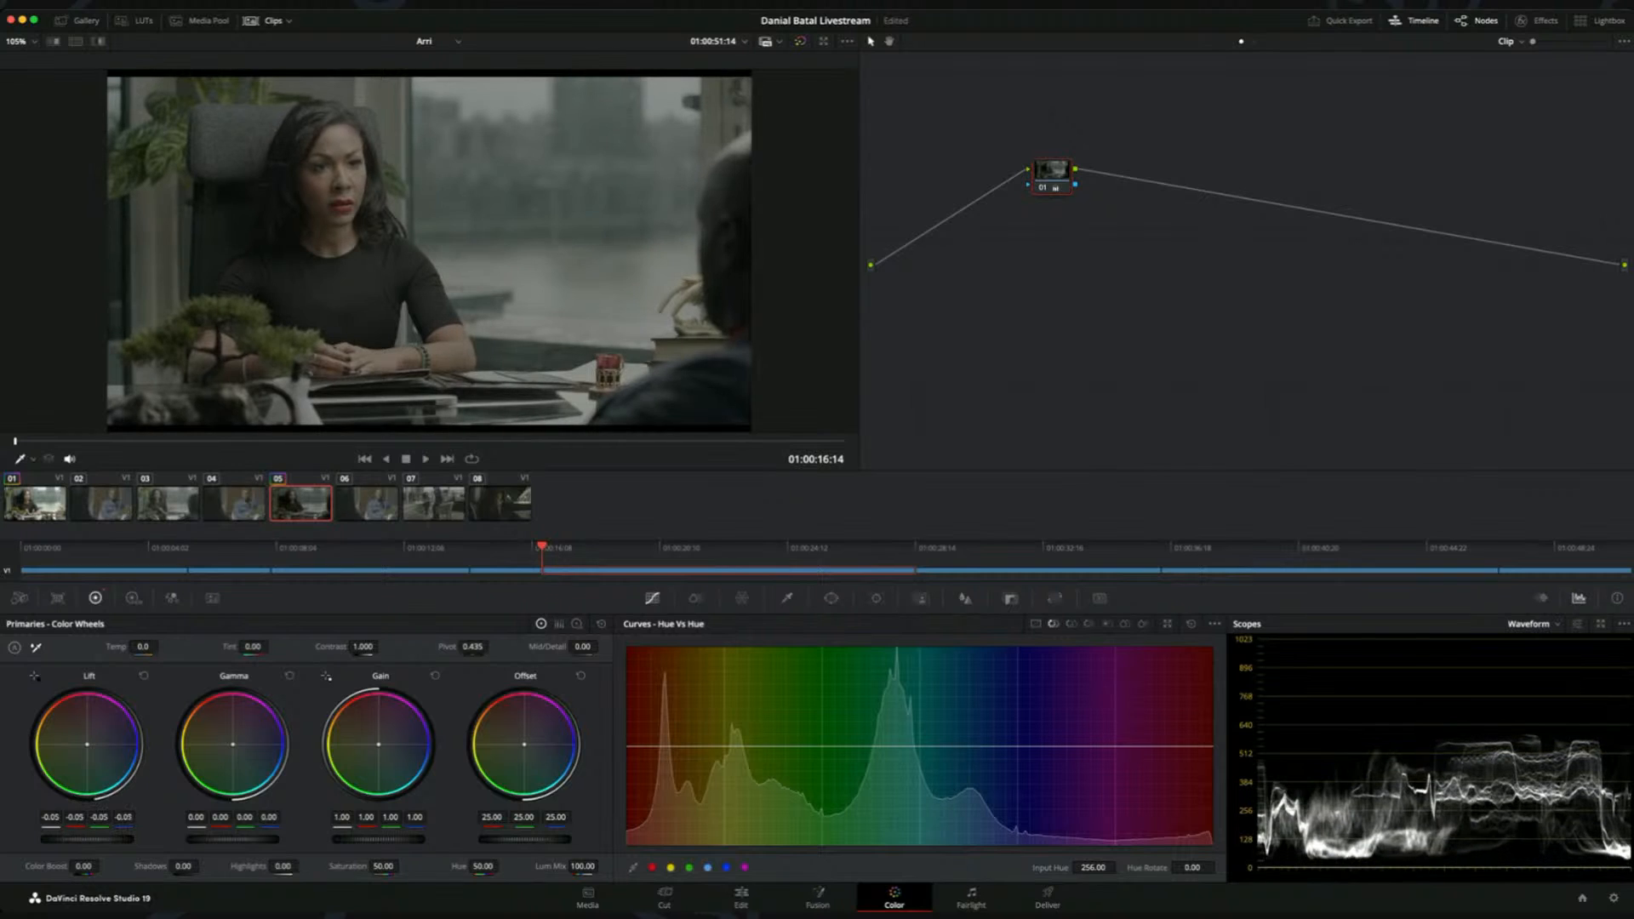
{"action": "left_click_drag", "start_coordinate": [366, 840], "coordinate": [387, 840]}
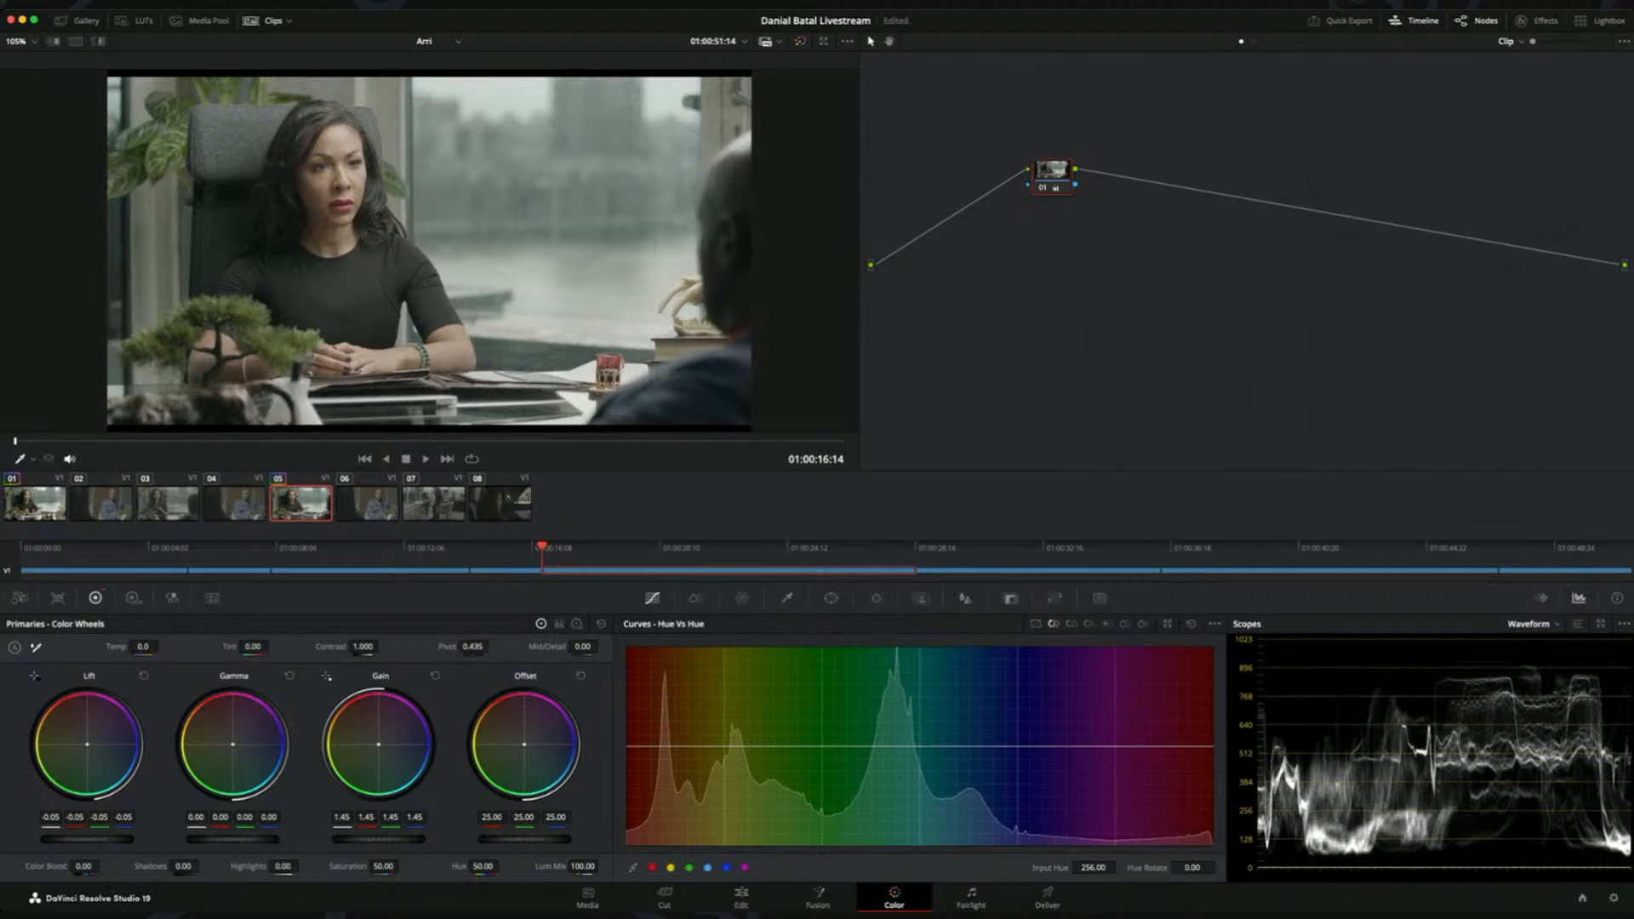
{"action": "mouse_move", "coordinate": [378, 839]}
{"action": "left_mouse_down"}
{"action": "mouse_move", "coordinate": [364, 839]}
{"action": "mouse_move", "coordinate": [393, 839]}
{"action": "mouse_move", "coordinate": [379, 839]}
{"action": "left_mouse_up"}
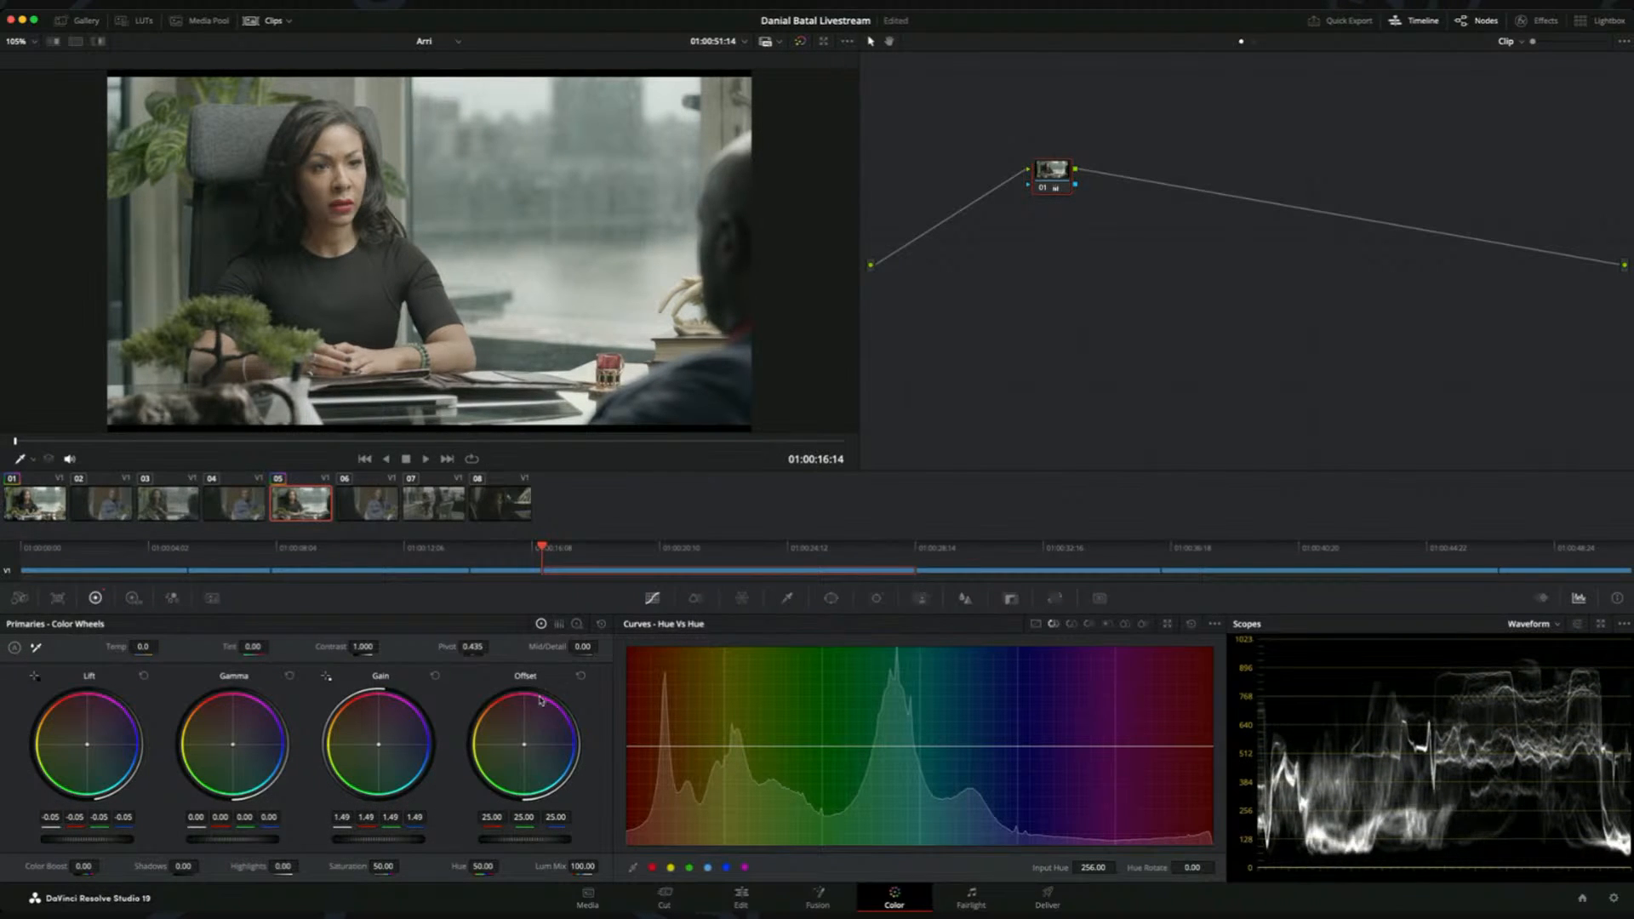
- Refine clip 05 with Offset at 29.85, Lift at -0.06 and Gain at 1.55, and compare it with clip 06
{"action": "mouse_move", "coordinate": [511, 841]}
{"action": "left_mouse_down"}
{"action": "mouse_move", "coordinate": [495, 841]}
{"action": "mouse_move", "coordinate": [523, 841]}
{"action": "left_mouse_up"}
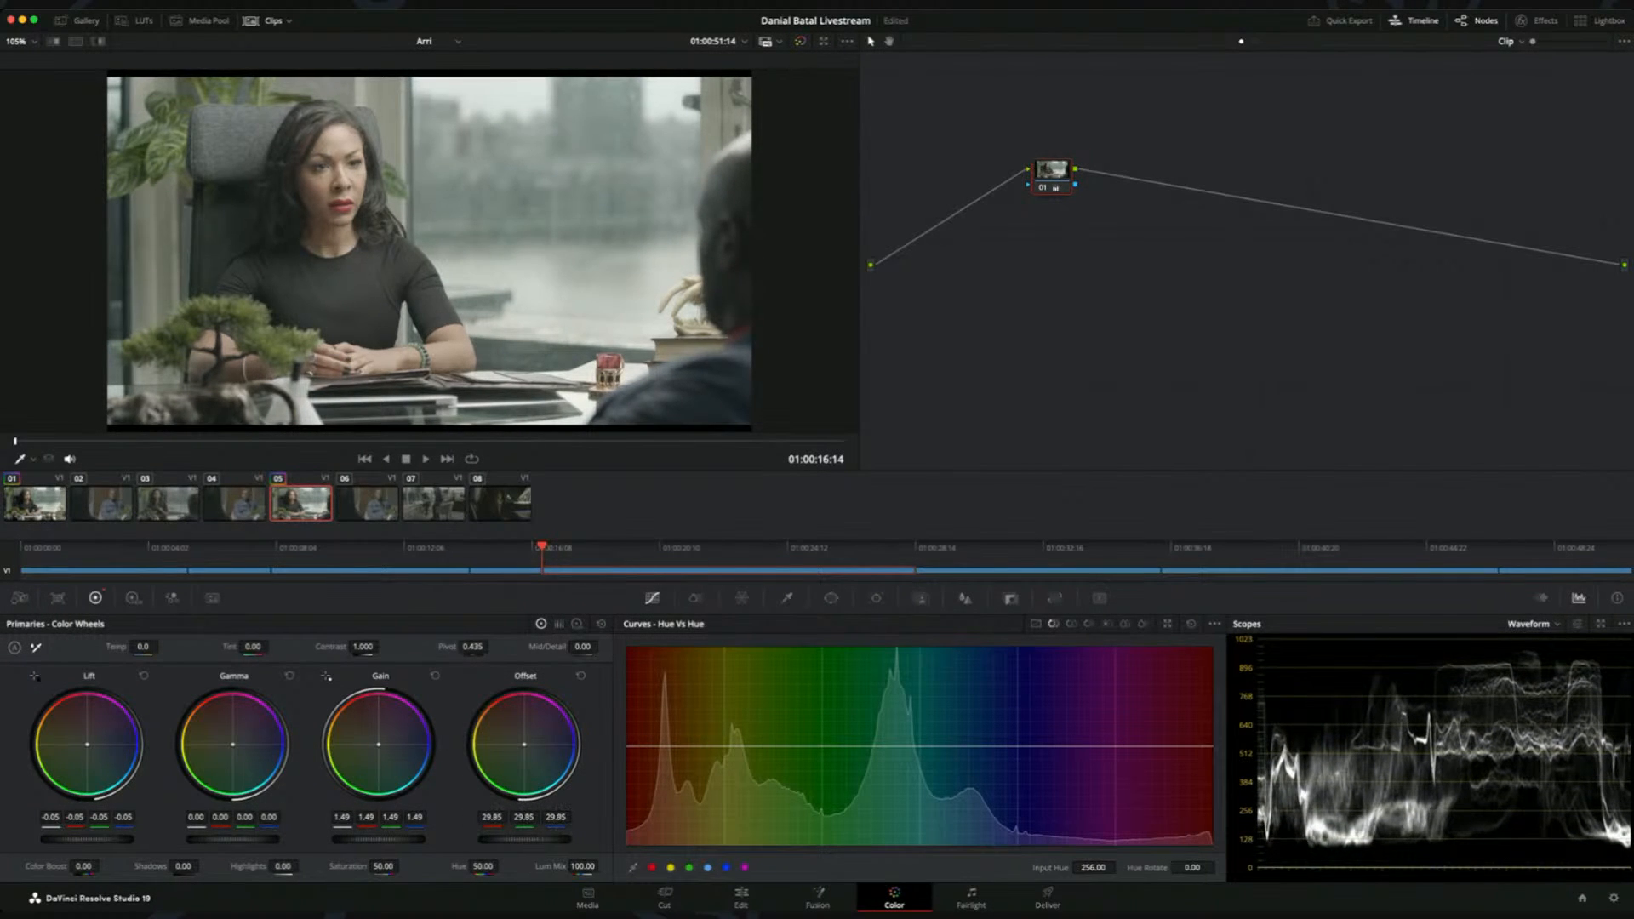
{"action": "left_click_drag", "start_coordinate": [103, 830], "coordinate": [96, 831]}
{"action": "left_click_drag", "start_coordinate": [373, 841], "coordinate": [376, 841]}
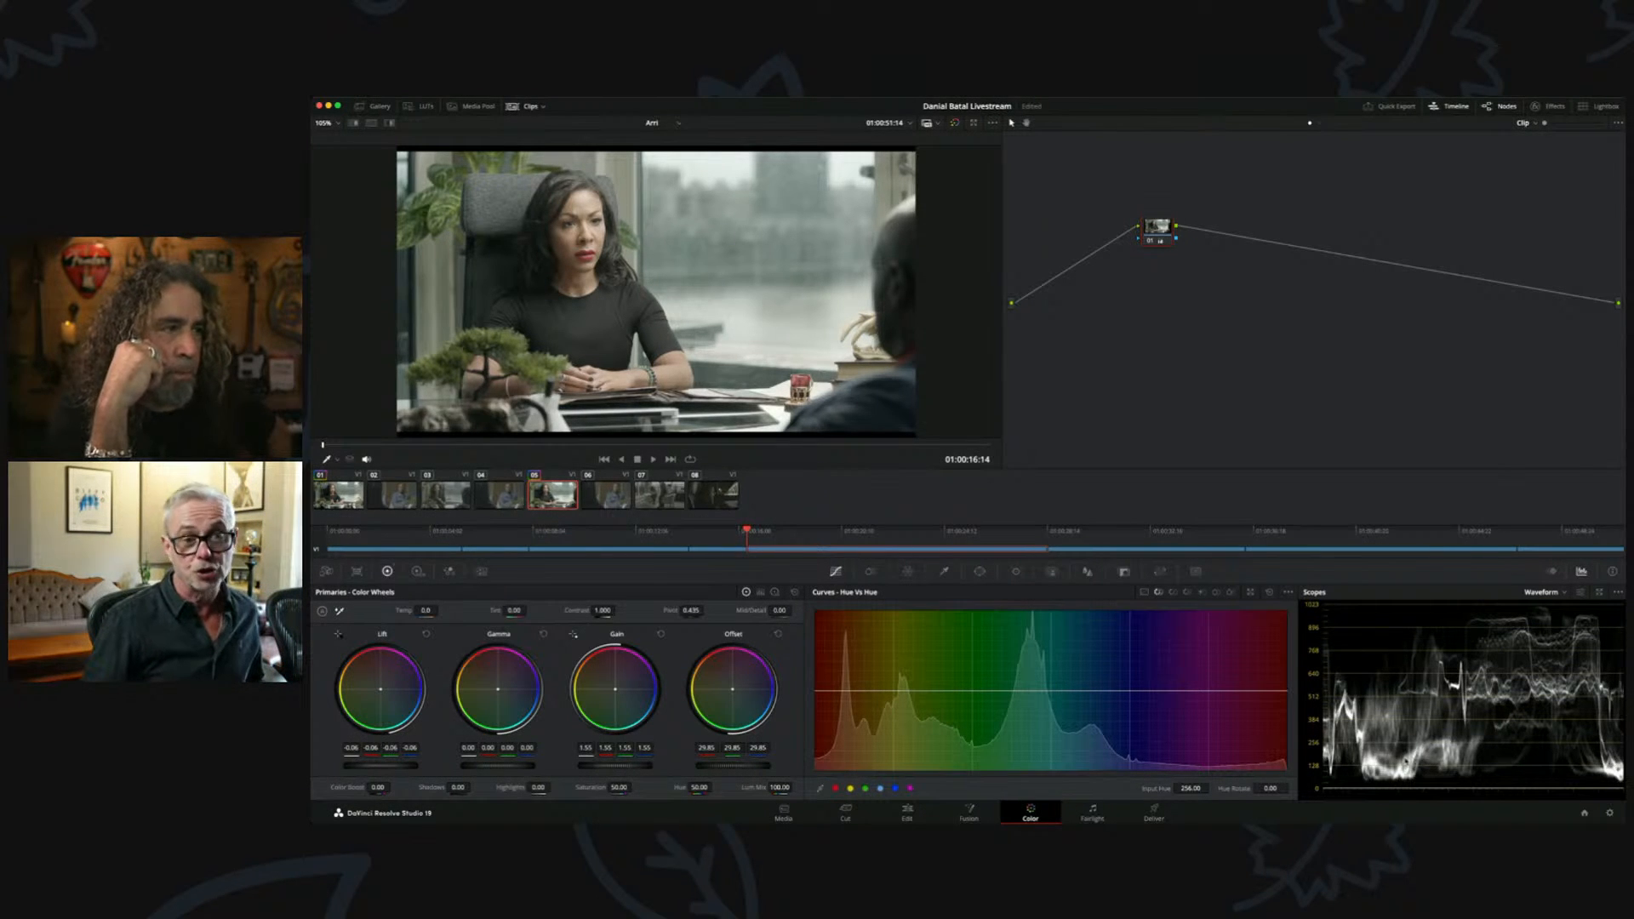
{"action": "key", "text": "Down"}
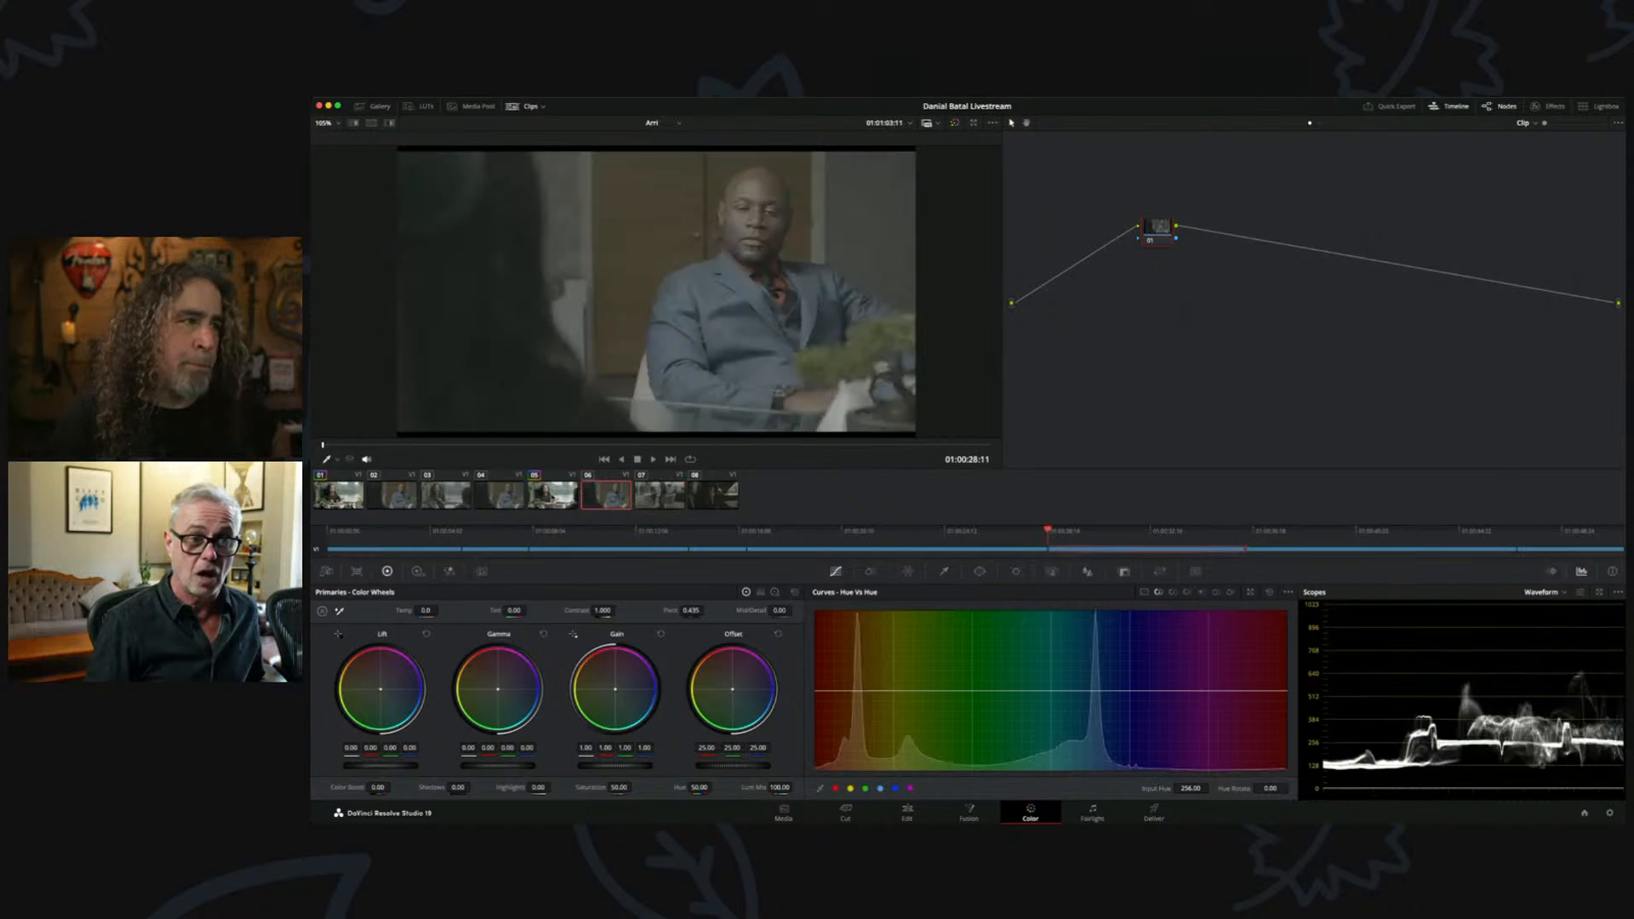
{"action": "key", "text": "Up"}
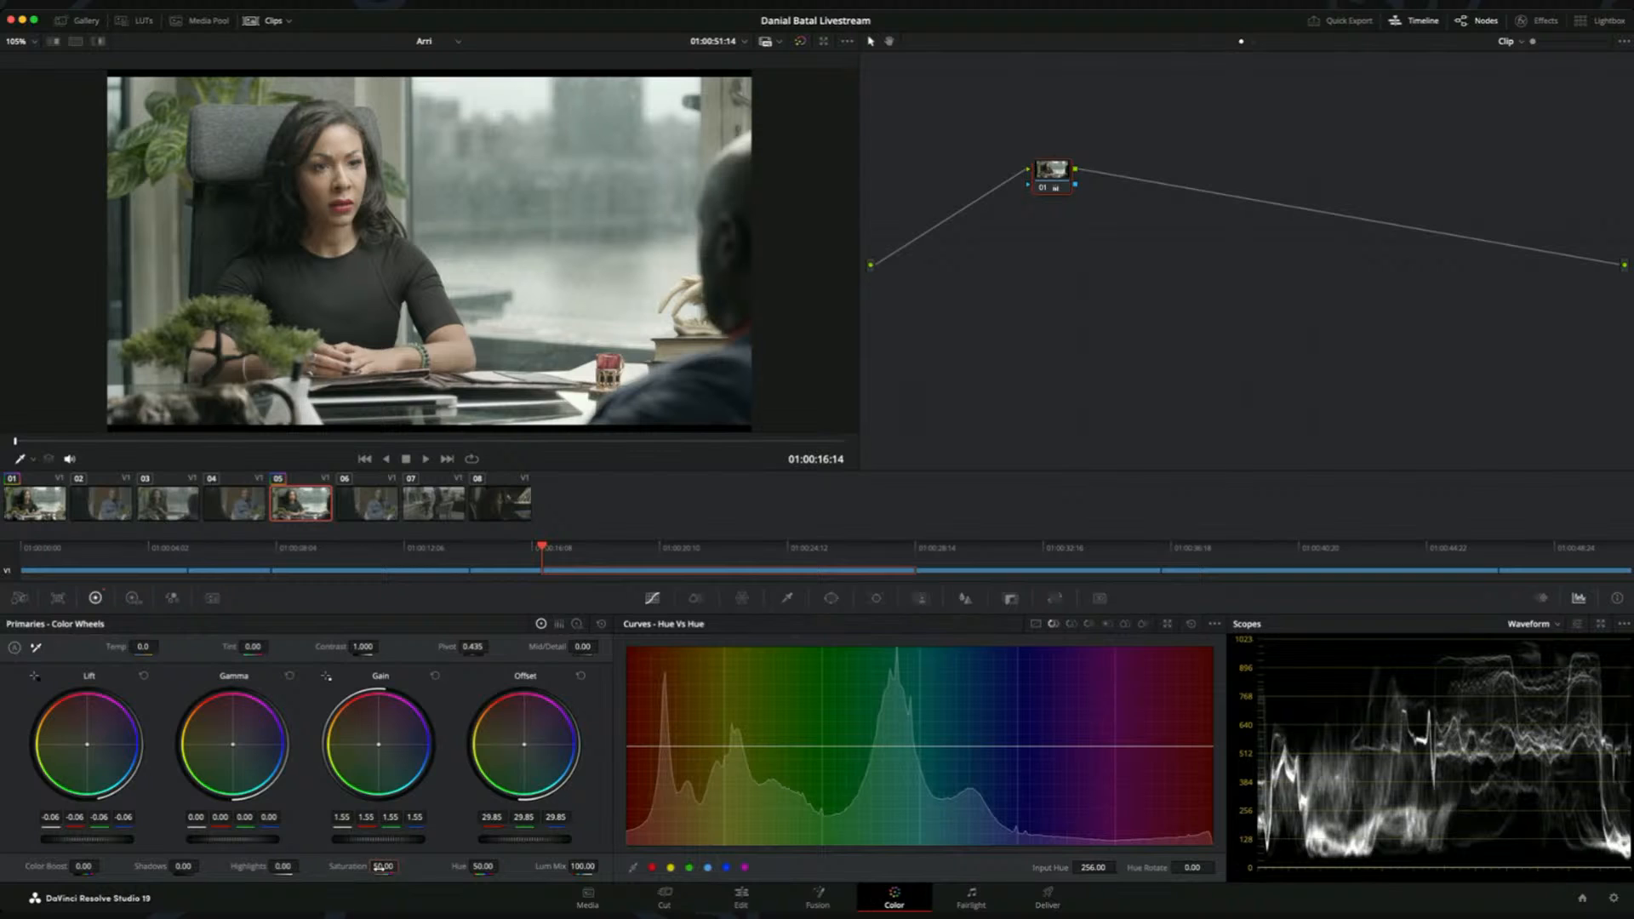
- Raise clip 05's saturation slightly, then reset its node grade to the default values
{"action": "left_click_drag", "start_coordinate": [381, 867], "coordinate": [403, 866]}
{"action": "key", "text": "shift+Home"}
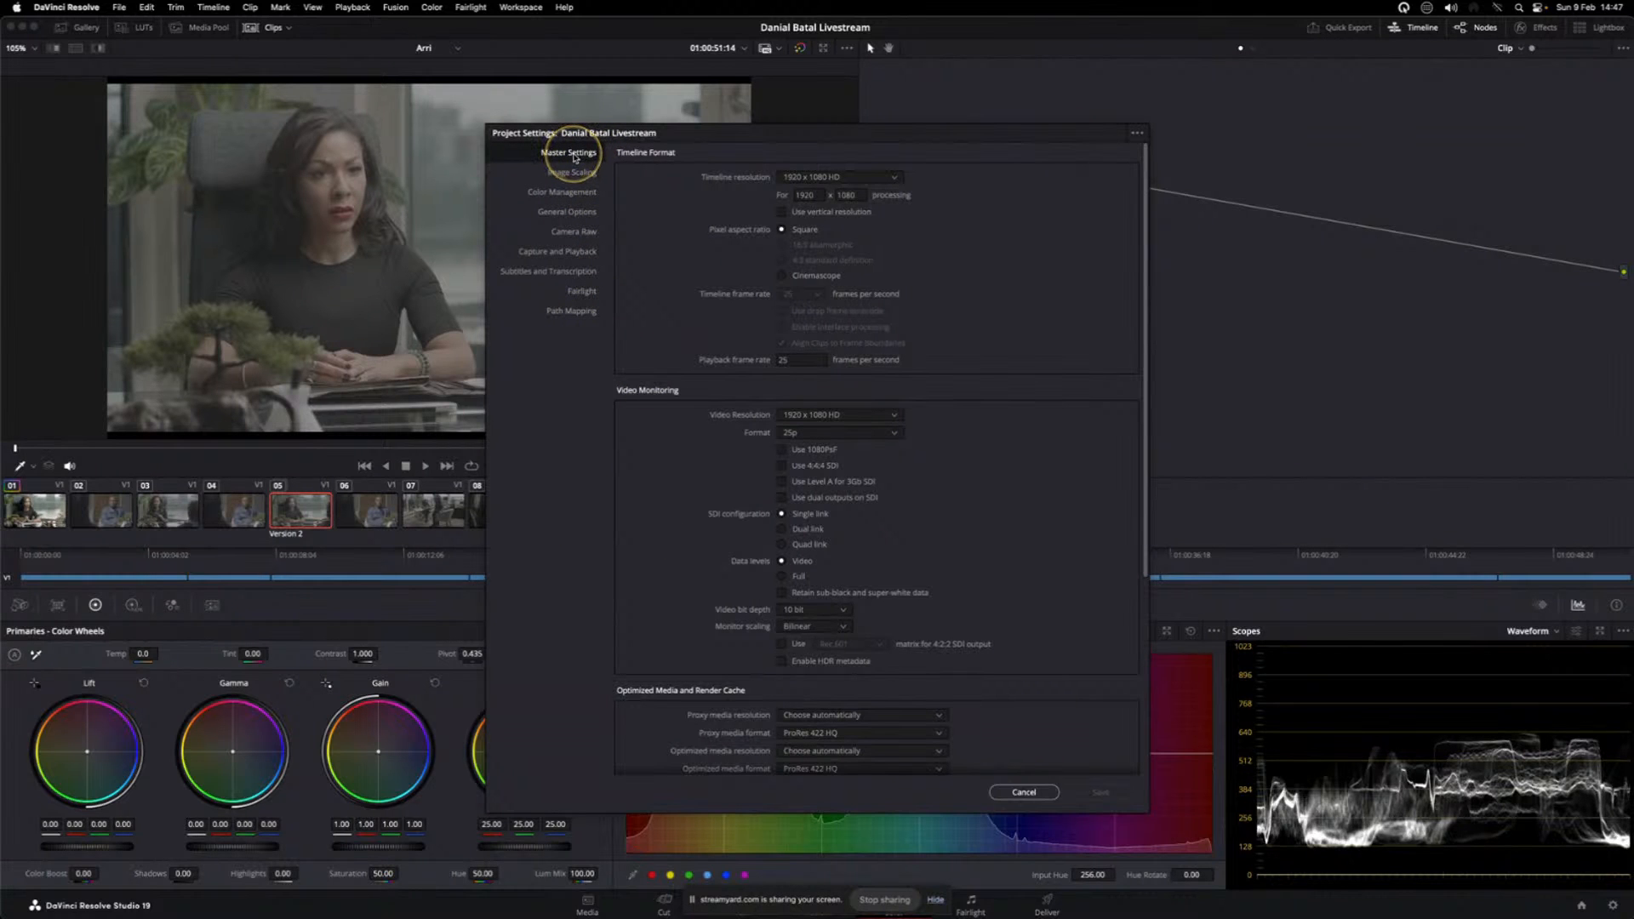
- Change the project's color science to DaVinci YRGB Color Managed in the color management settings and save them
{"action": "left_click", "coordinate": [572, 194]}
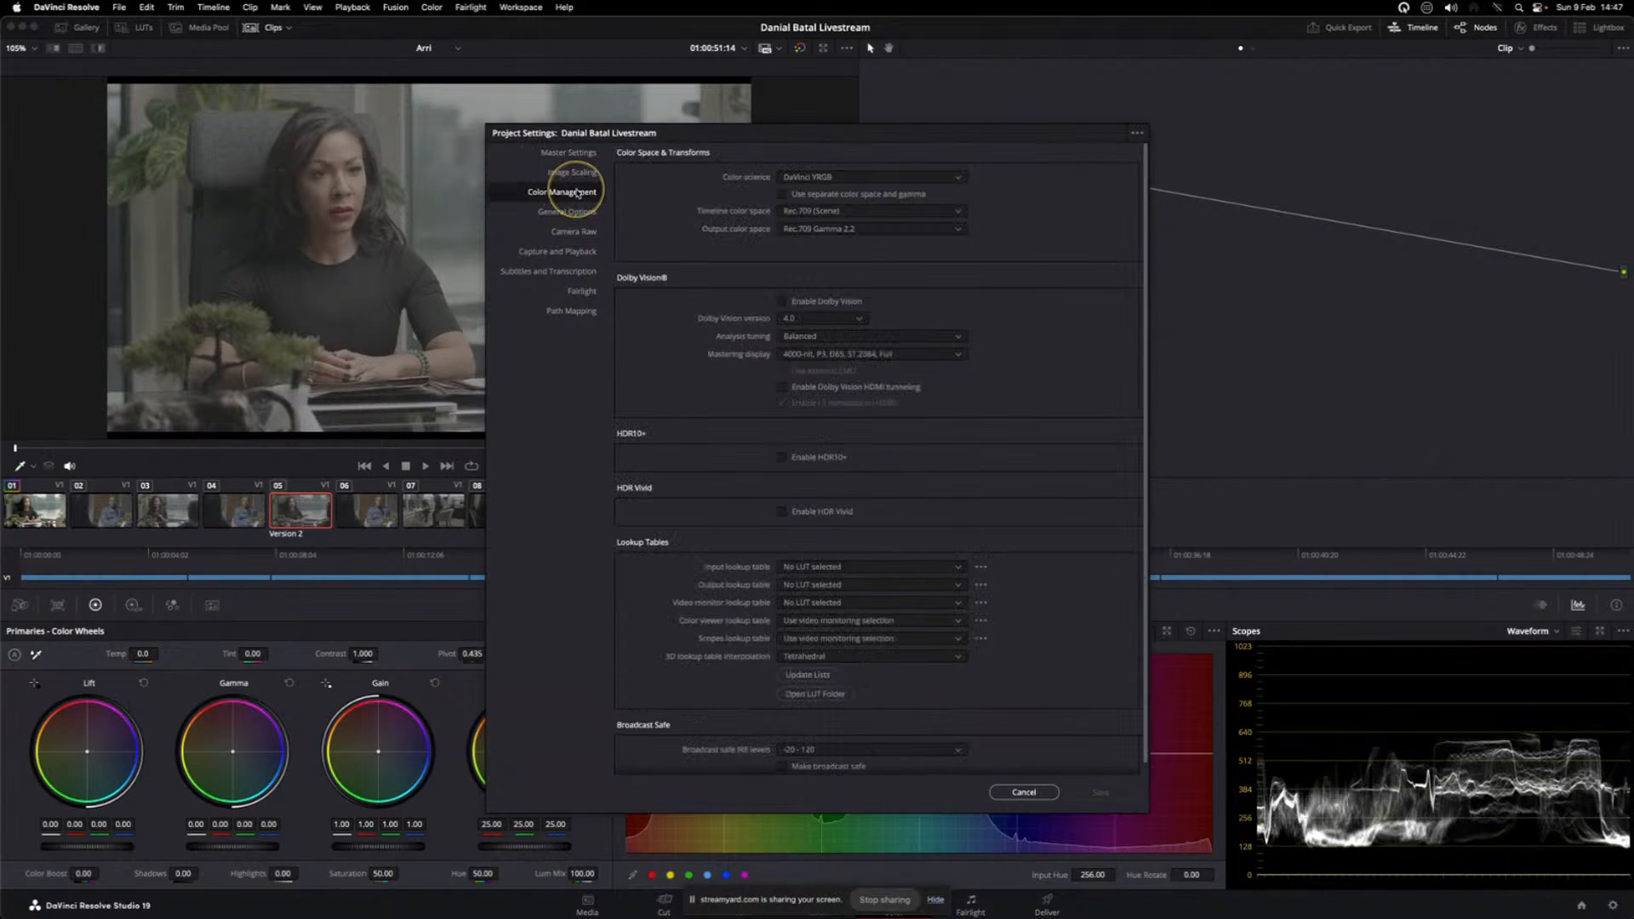
{"action": "left_click_drag", "start_coordinate": [825, 139], "coordinate": [1187, 158]}
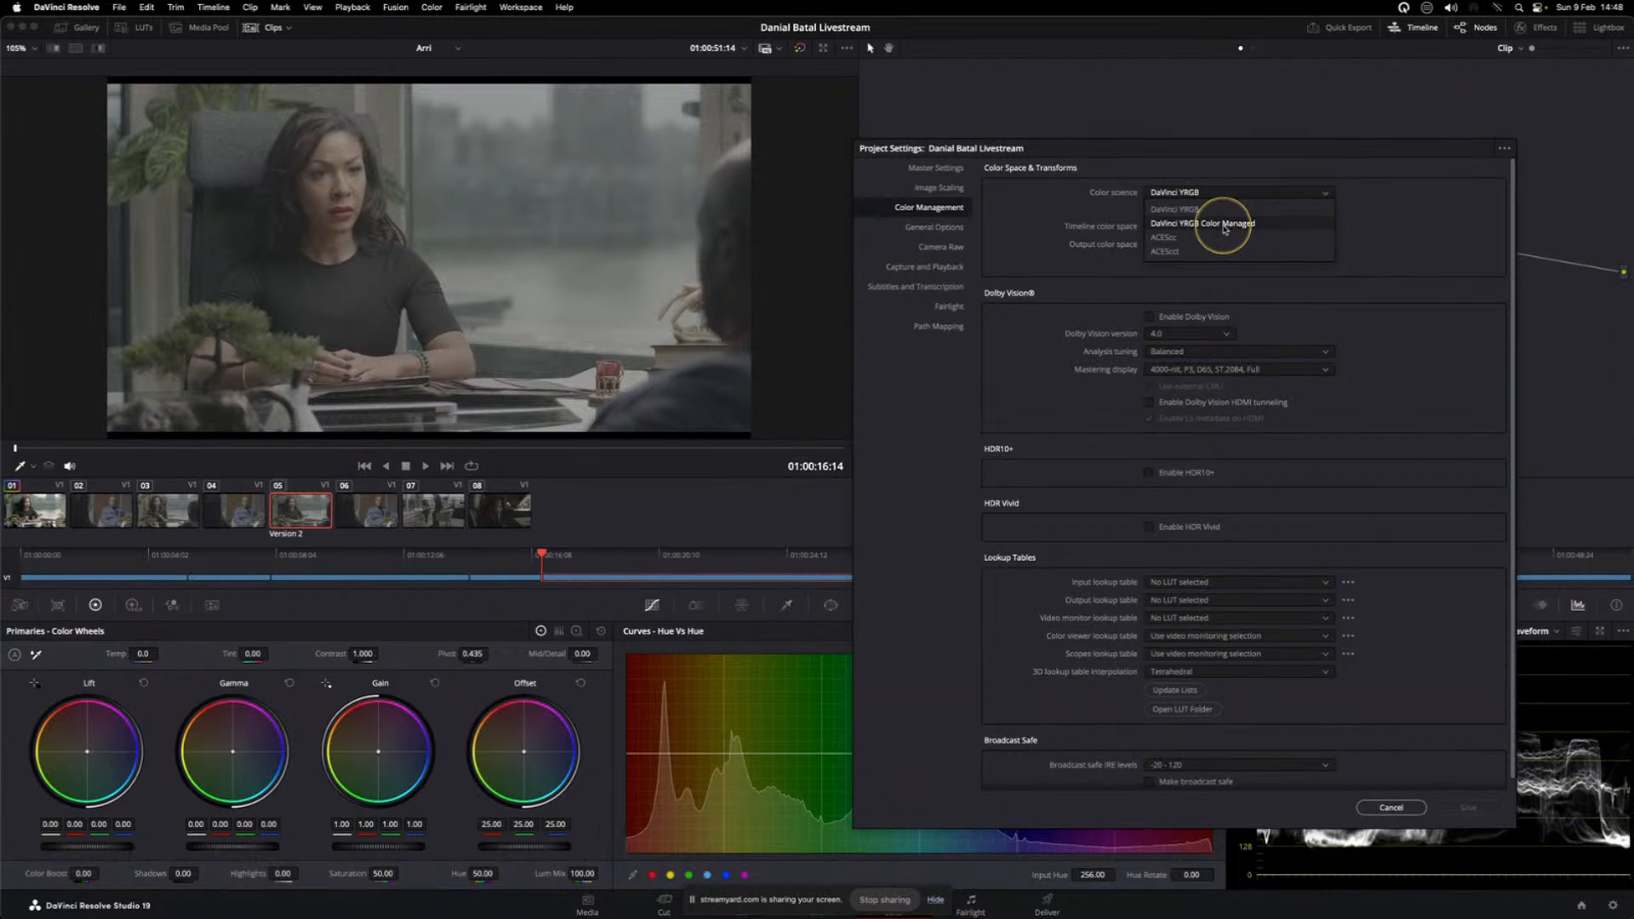
{"action": "left_click", "coordinate": [1224, 228]}
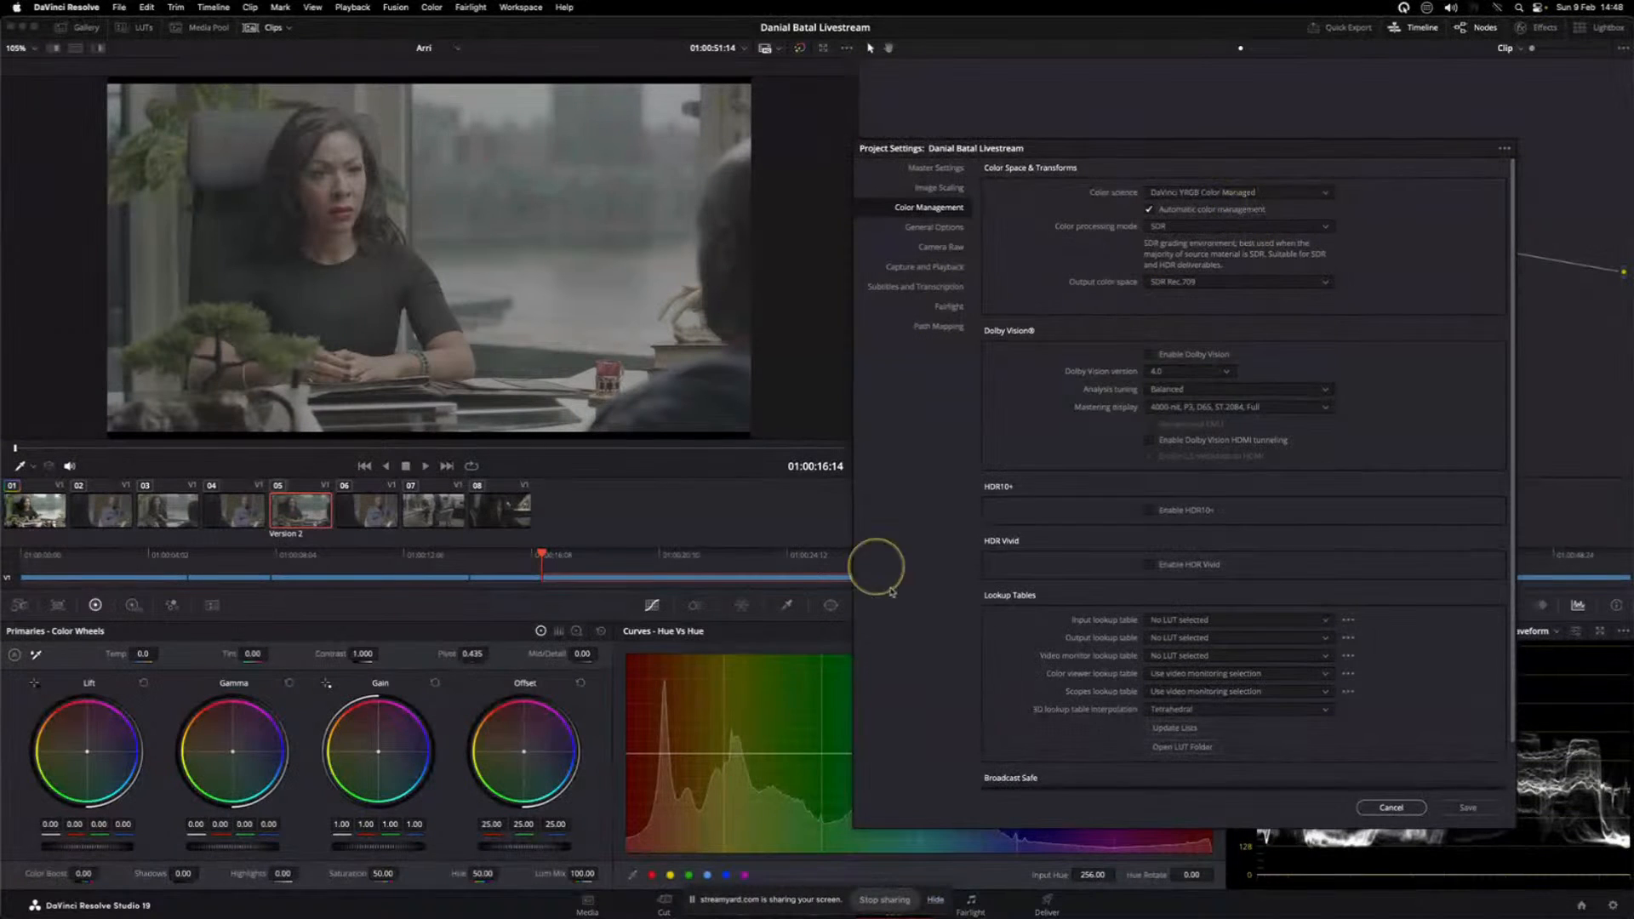
{"action": "left_click", "coordinate": [1458, 810]}
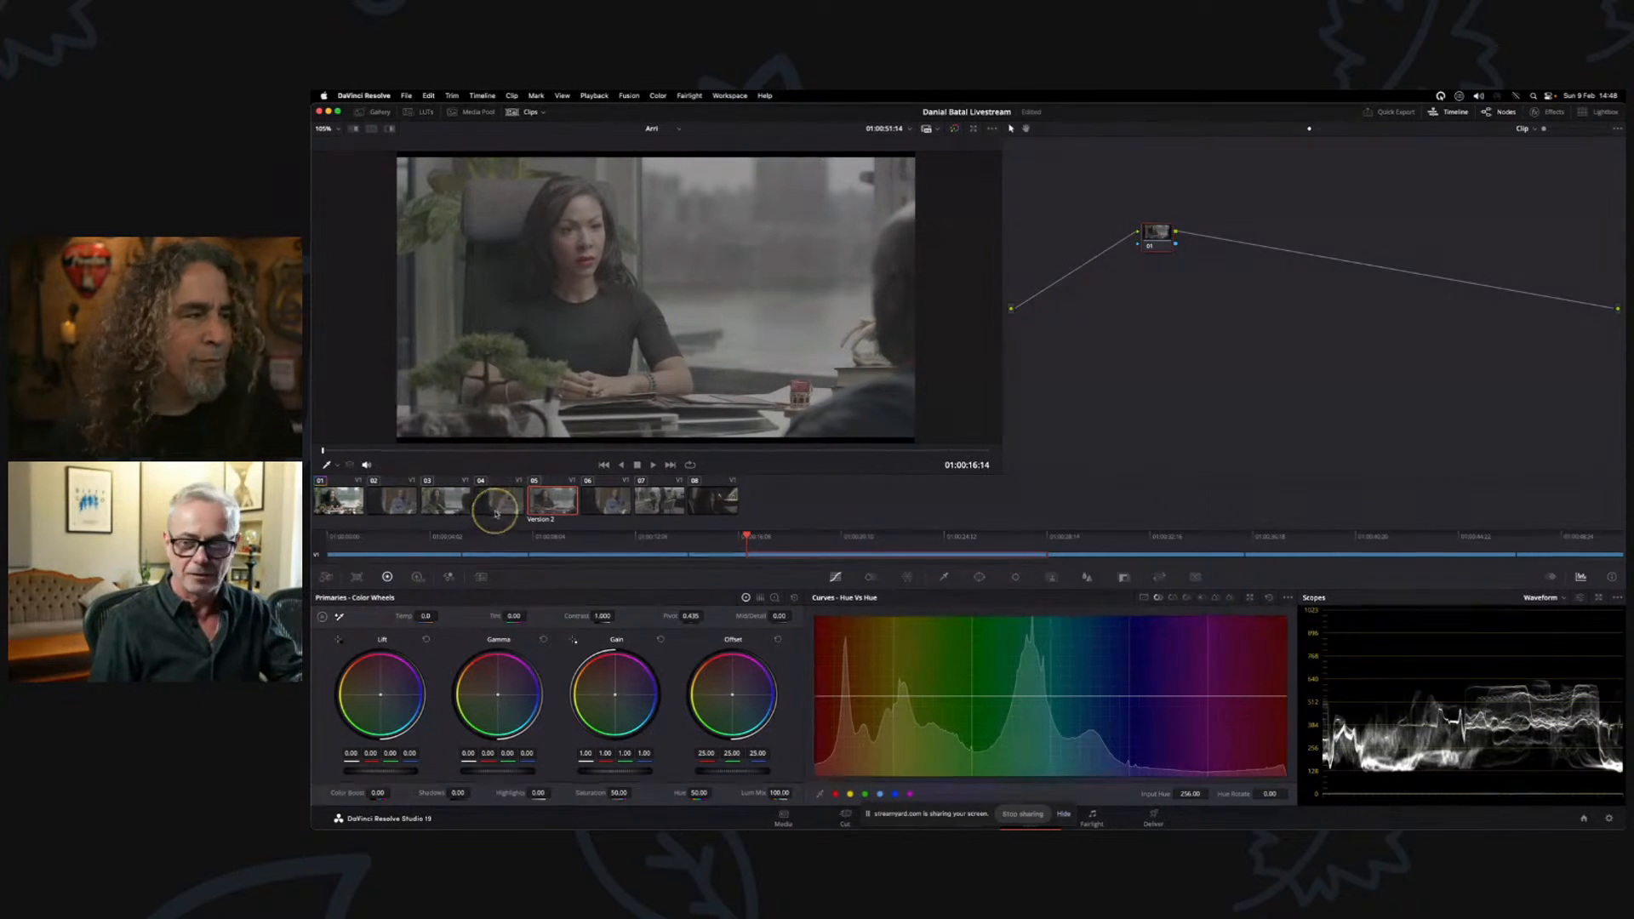
- Assign ARRI LogC3 as the input color space of clip 05
{"action": "right_click", "coordinate": [548, 505]}
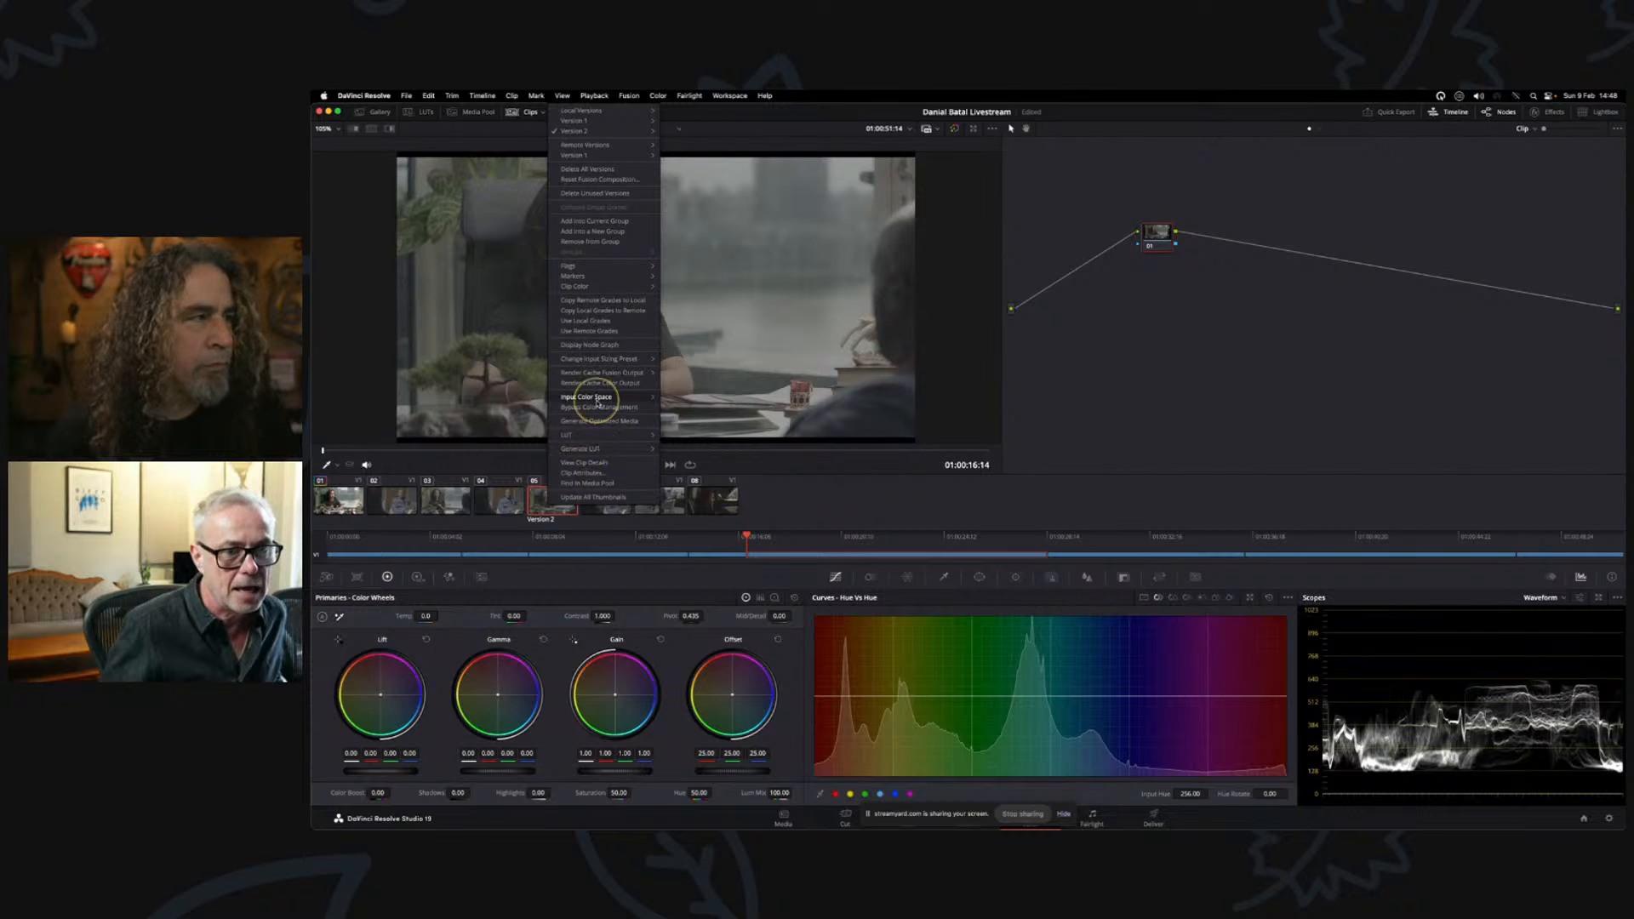
{"action": "mouse_move", "coordinate": [598, 404]}
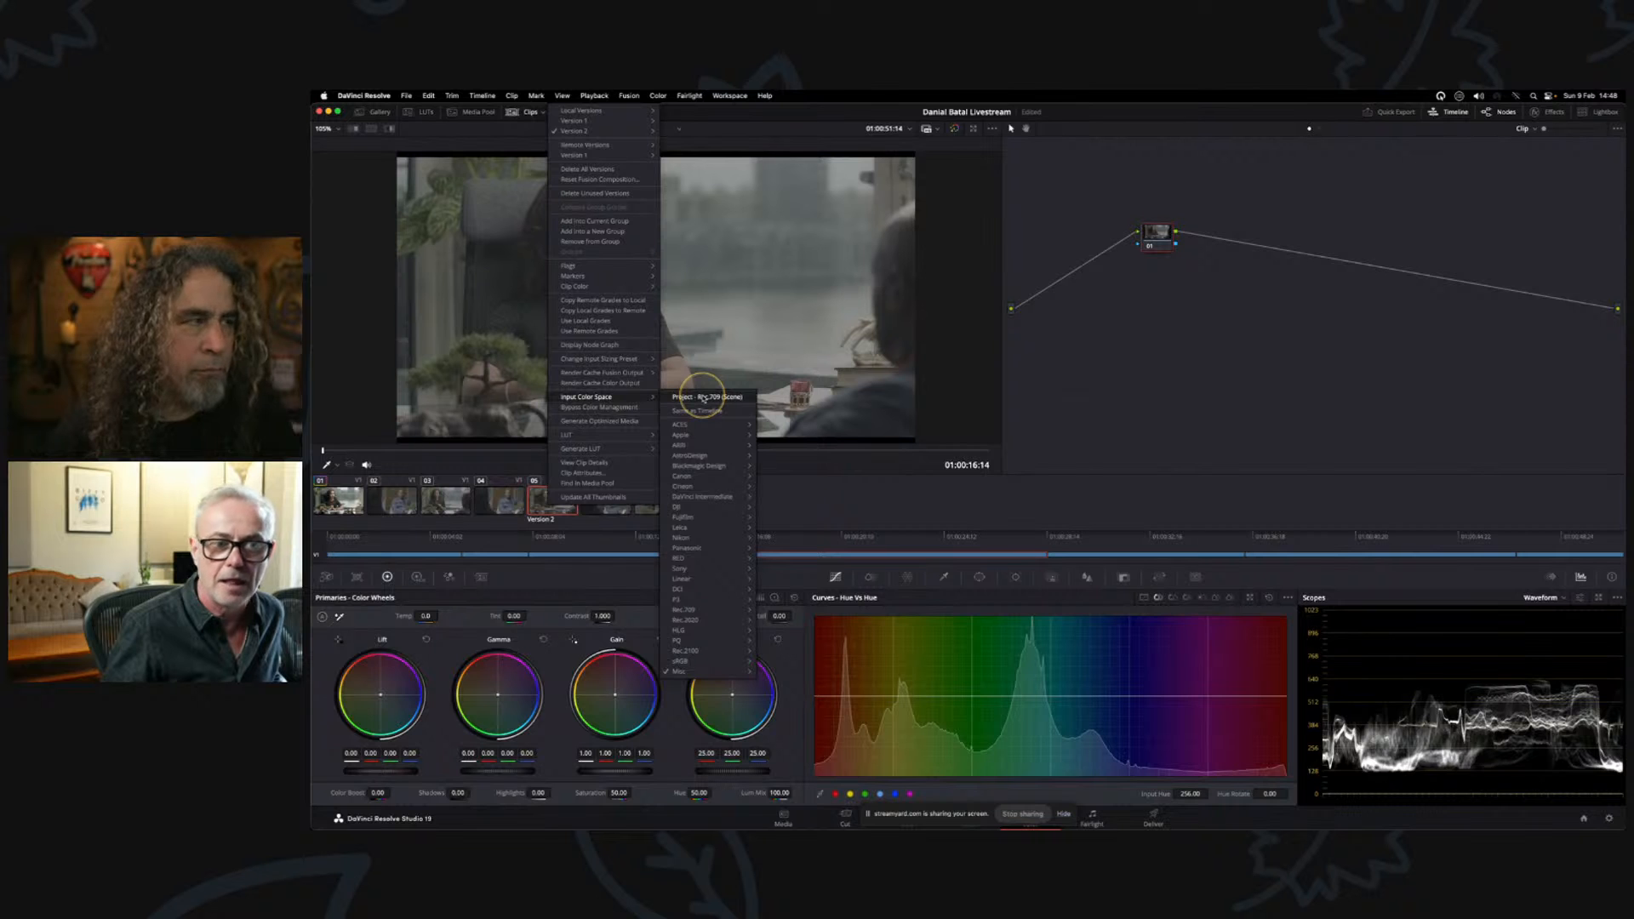
{"action": "mouse_move", "coordinate": [692, 445]}
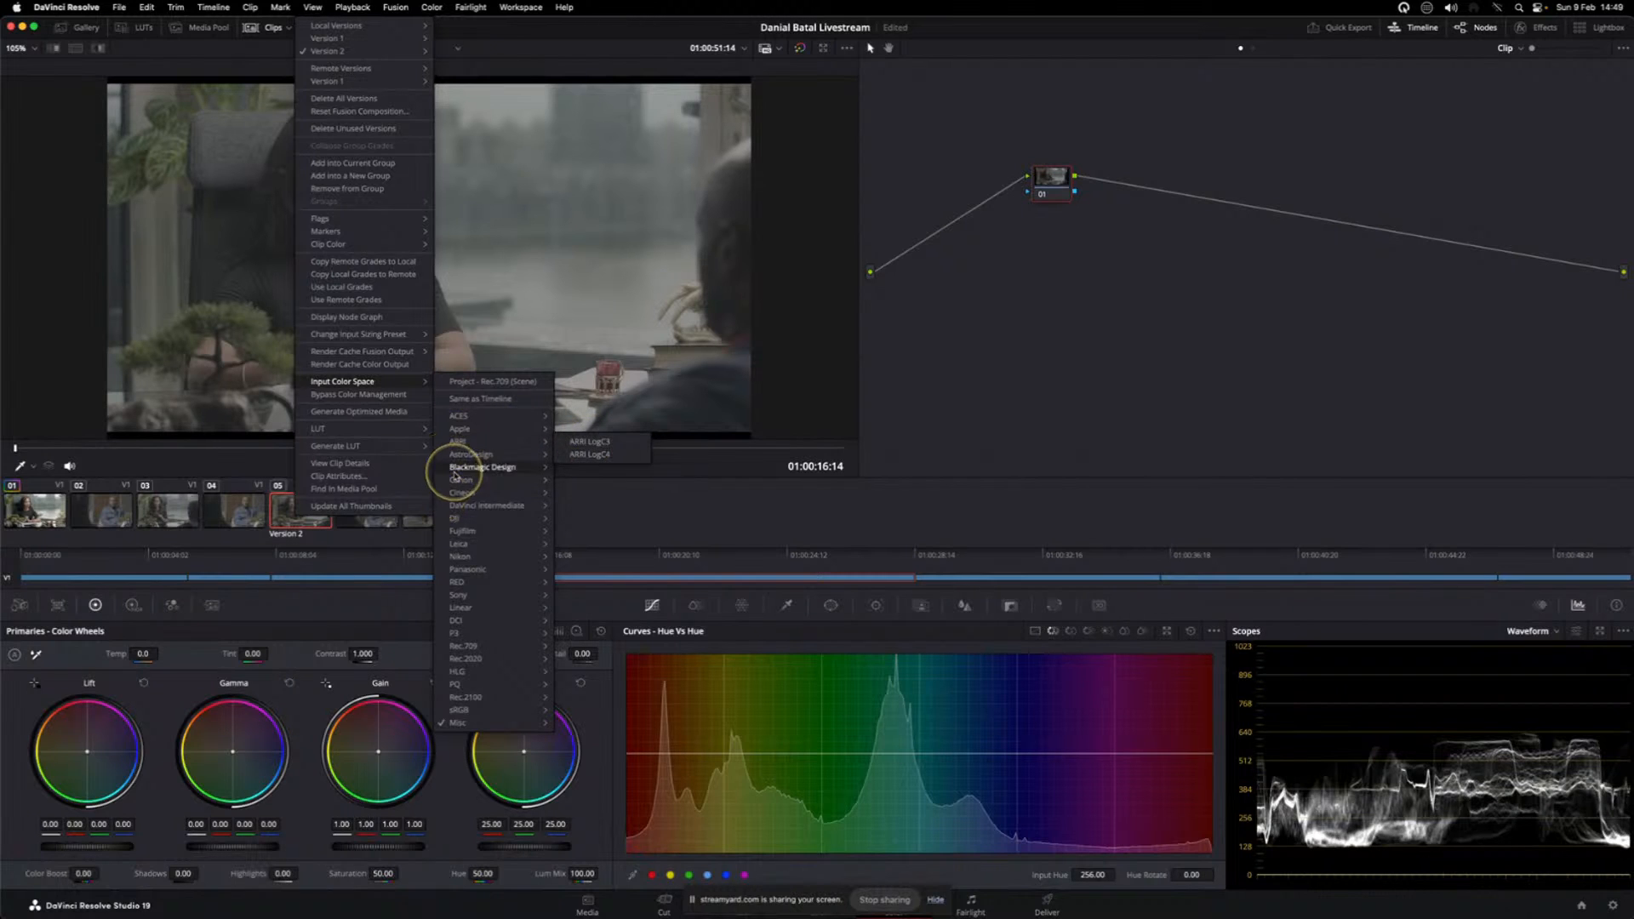
{"action": "mouse_move", "coordinate": [458, 479]}
{"action": "mouse_move", "coordinate": [459, 520]}
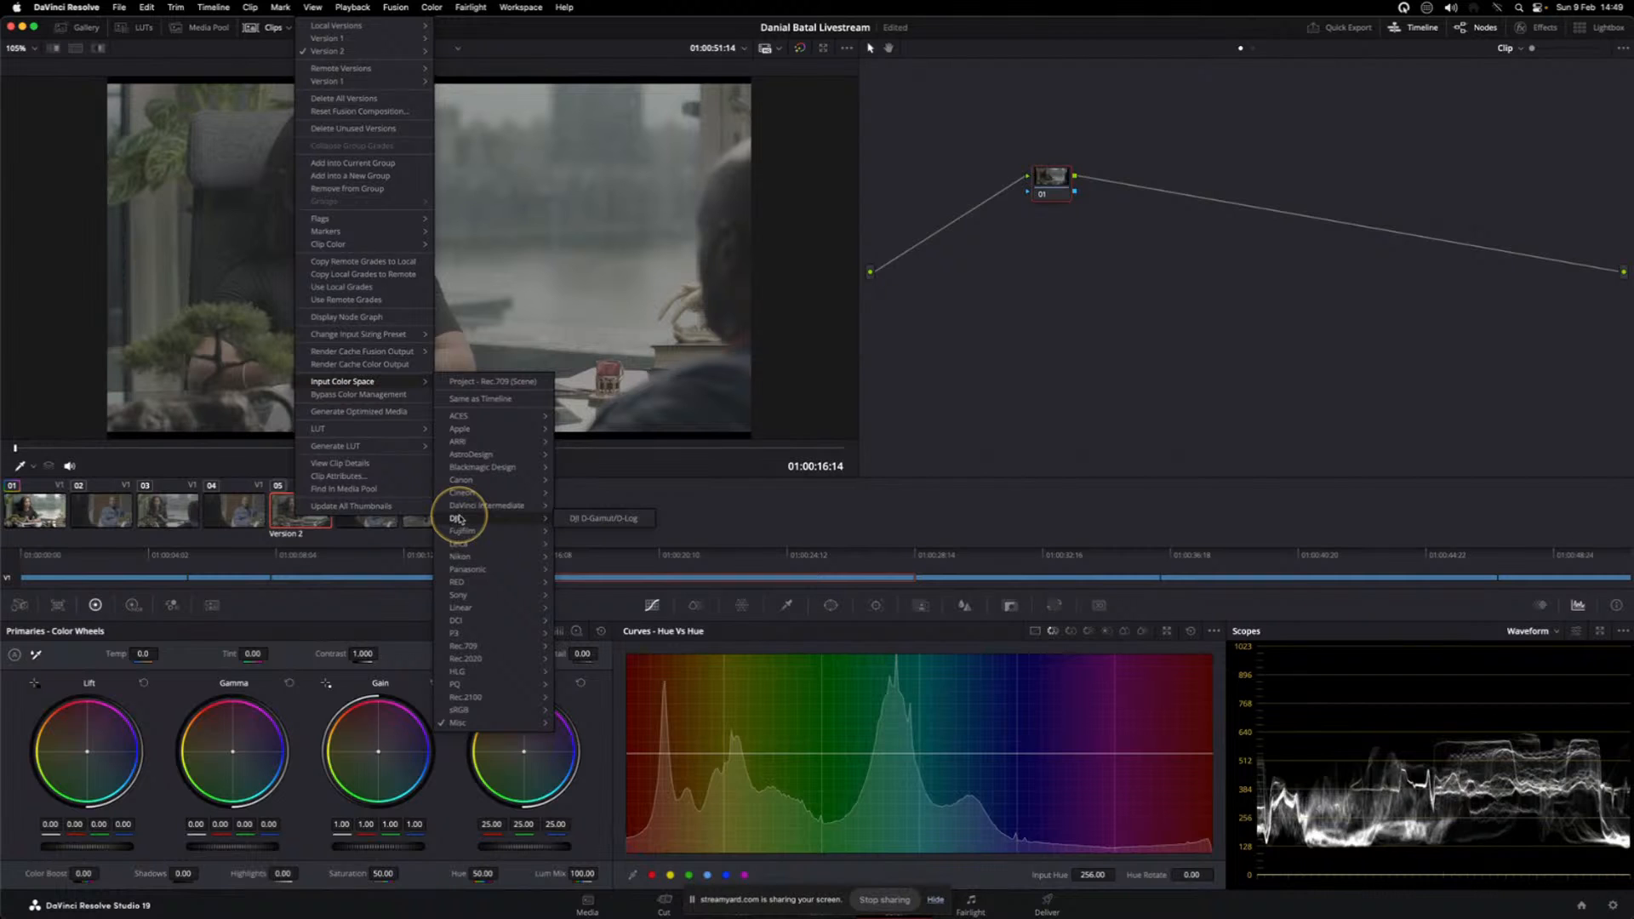
{"action": "mouse_move", "coordinate": [515, 611]}
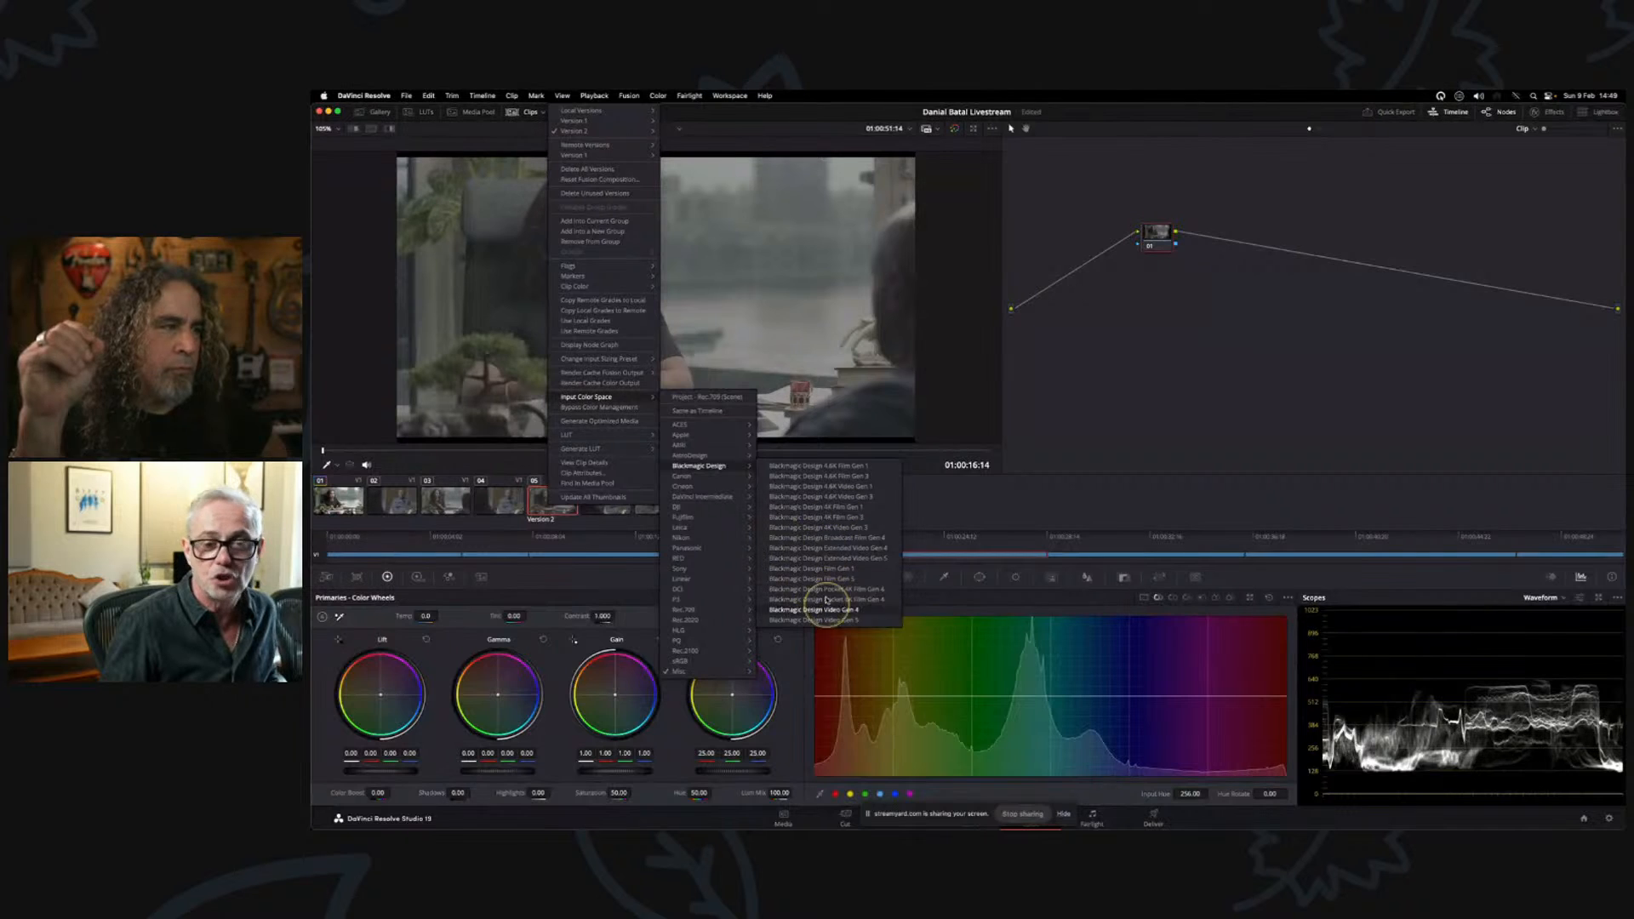
{"action": "mouse_move", "coordinate": [694, 457]}
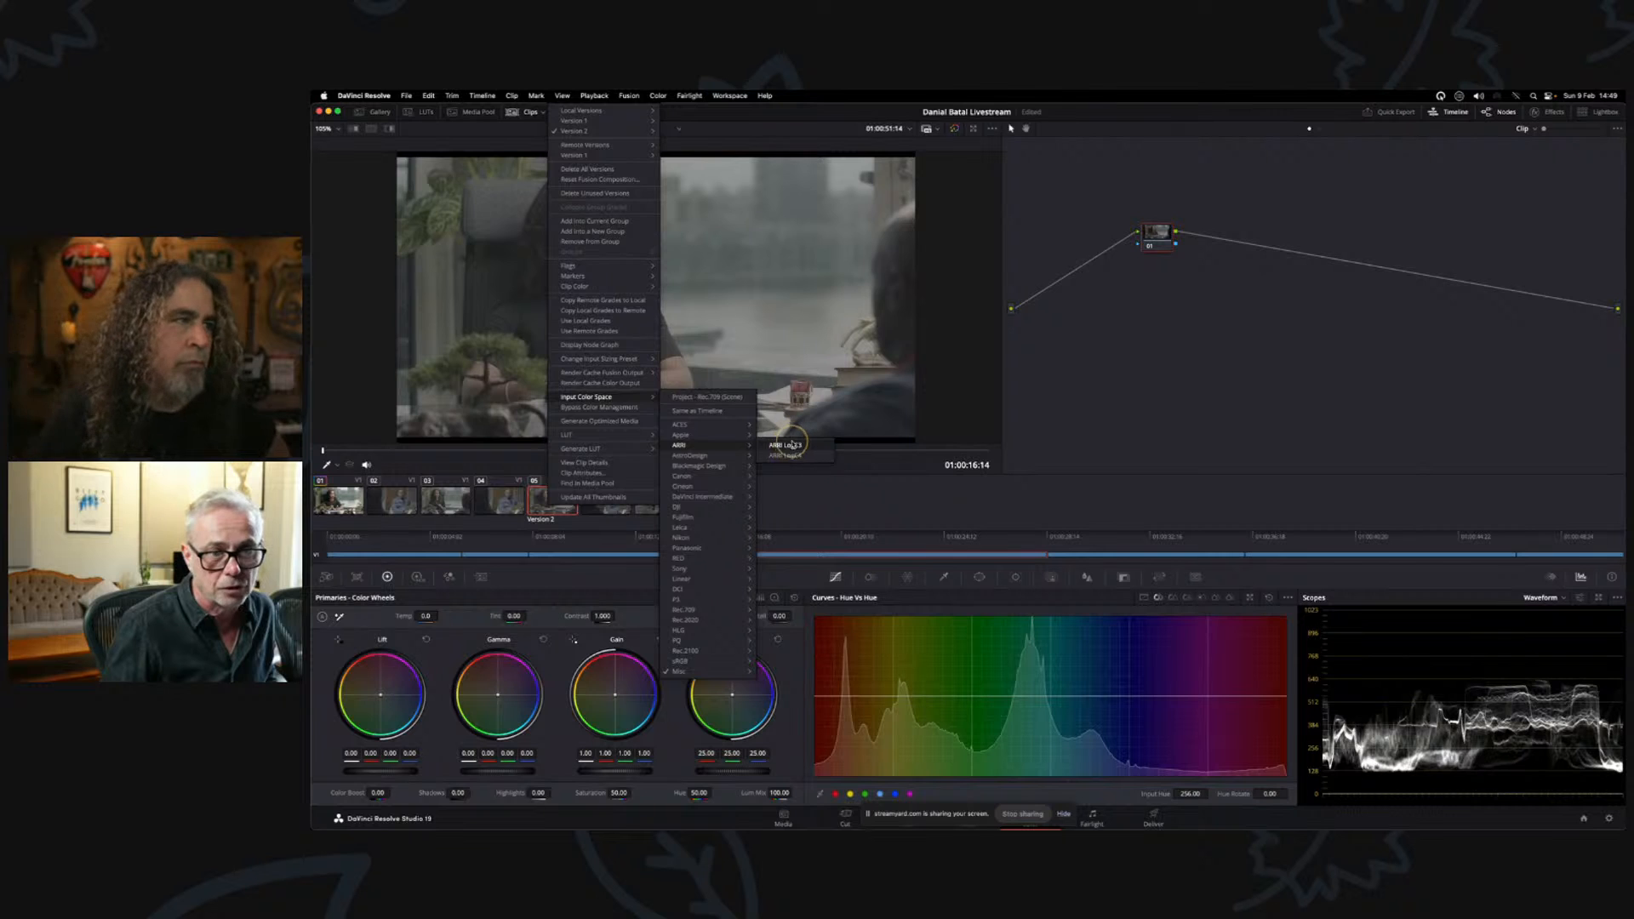
{"action": "left_click", "coordinate": [789, 446]}
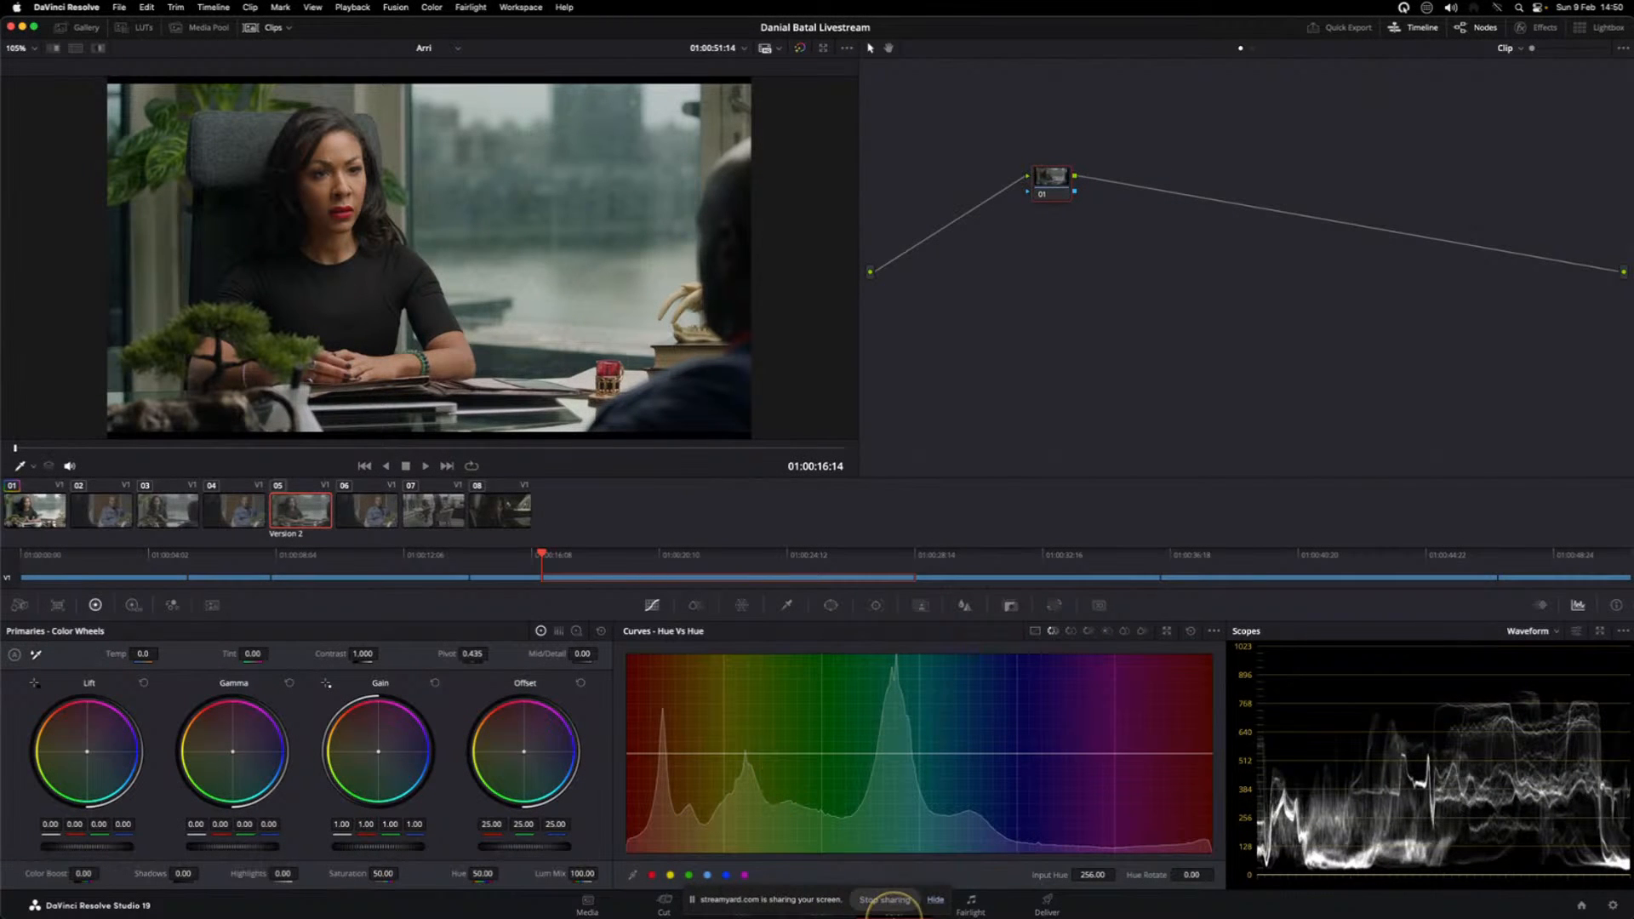
{"action": "left_click", "coordinate": [905, 909]}
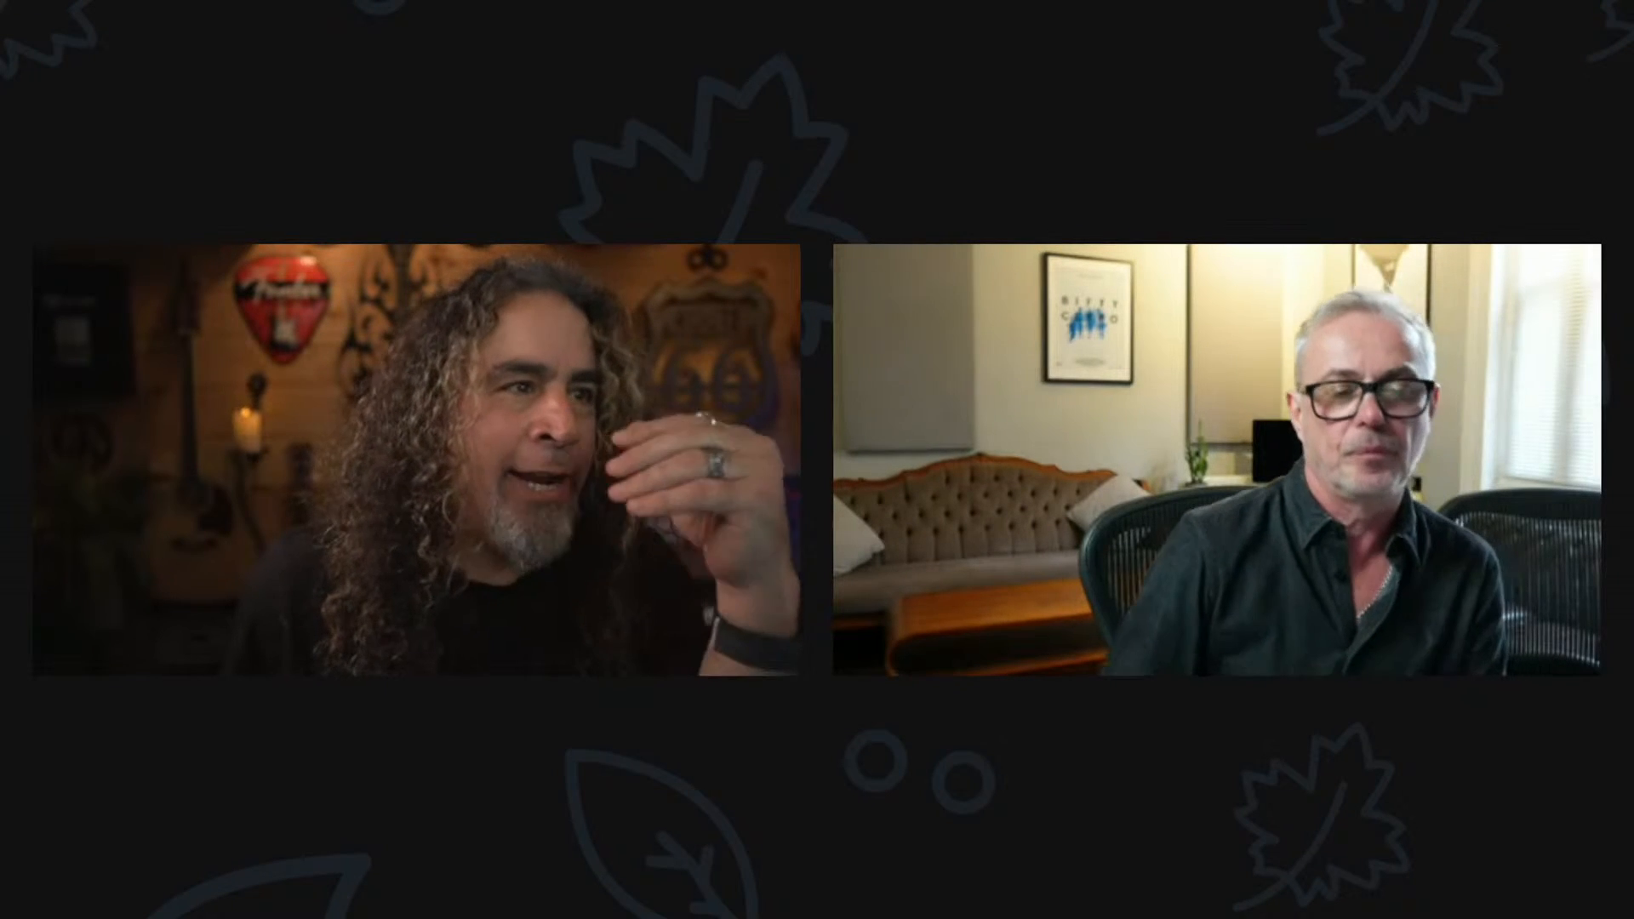
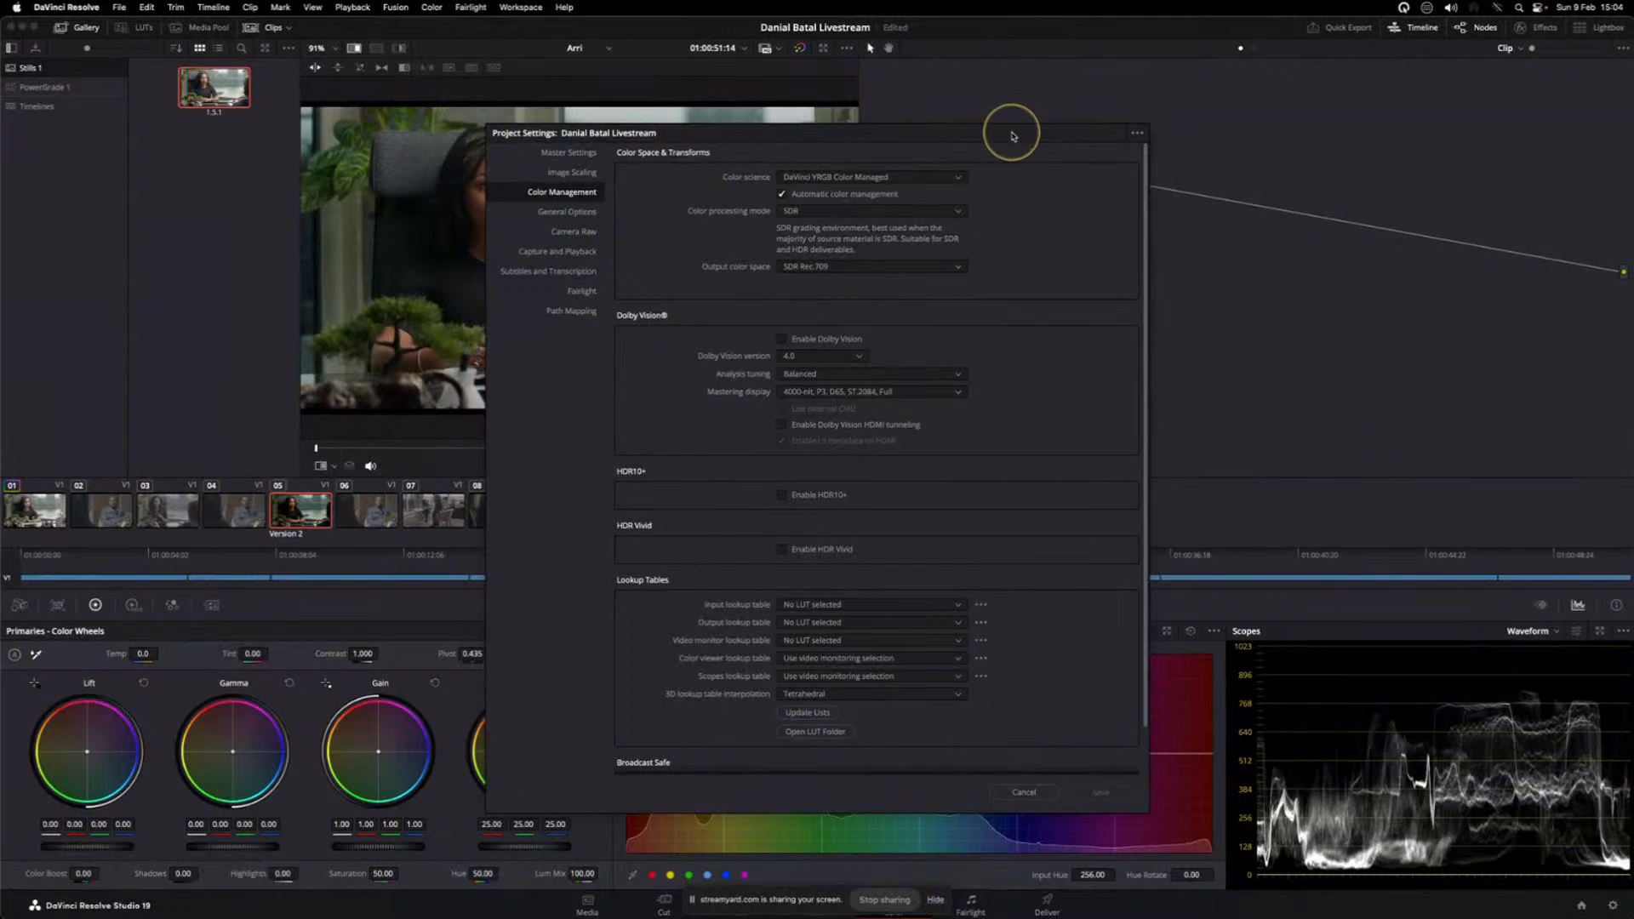
- Return the project's color science to DaVinci YRGB, save the settings, and check clip 05's options for an input color space
{"action": "left_click_drag", "start_coordinate": [1014, 129], "coordinate": [1179, 148]}
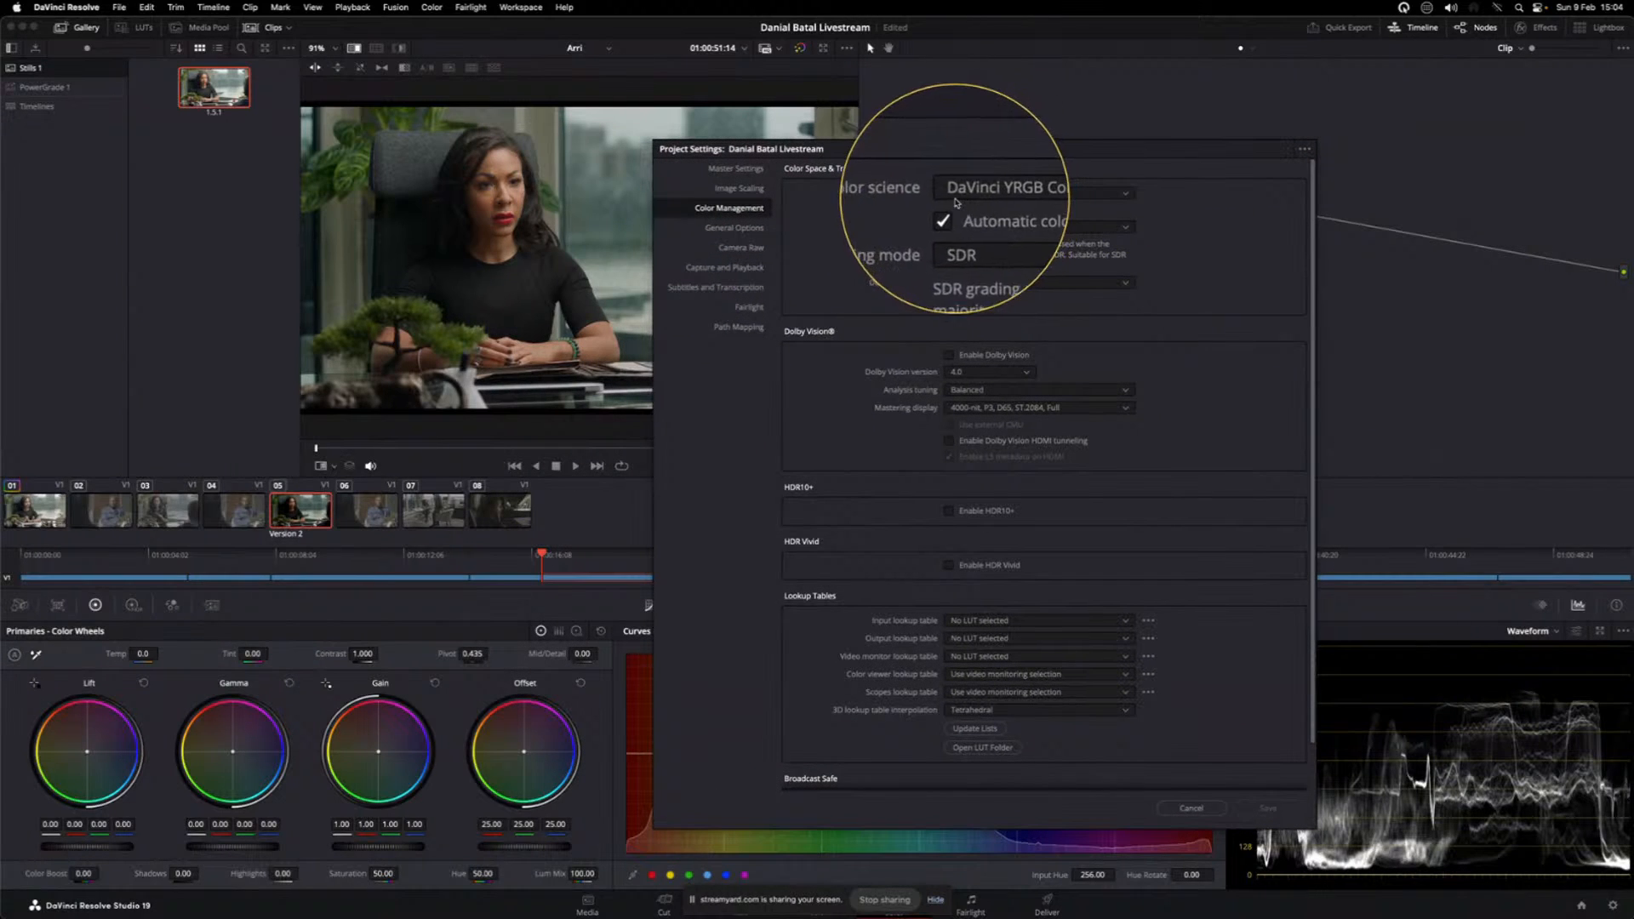
{"action": "left_click", "coordinate": [1087, 195]}
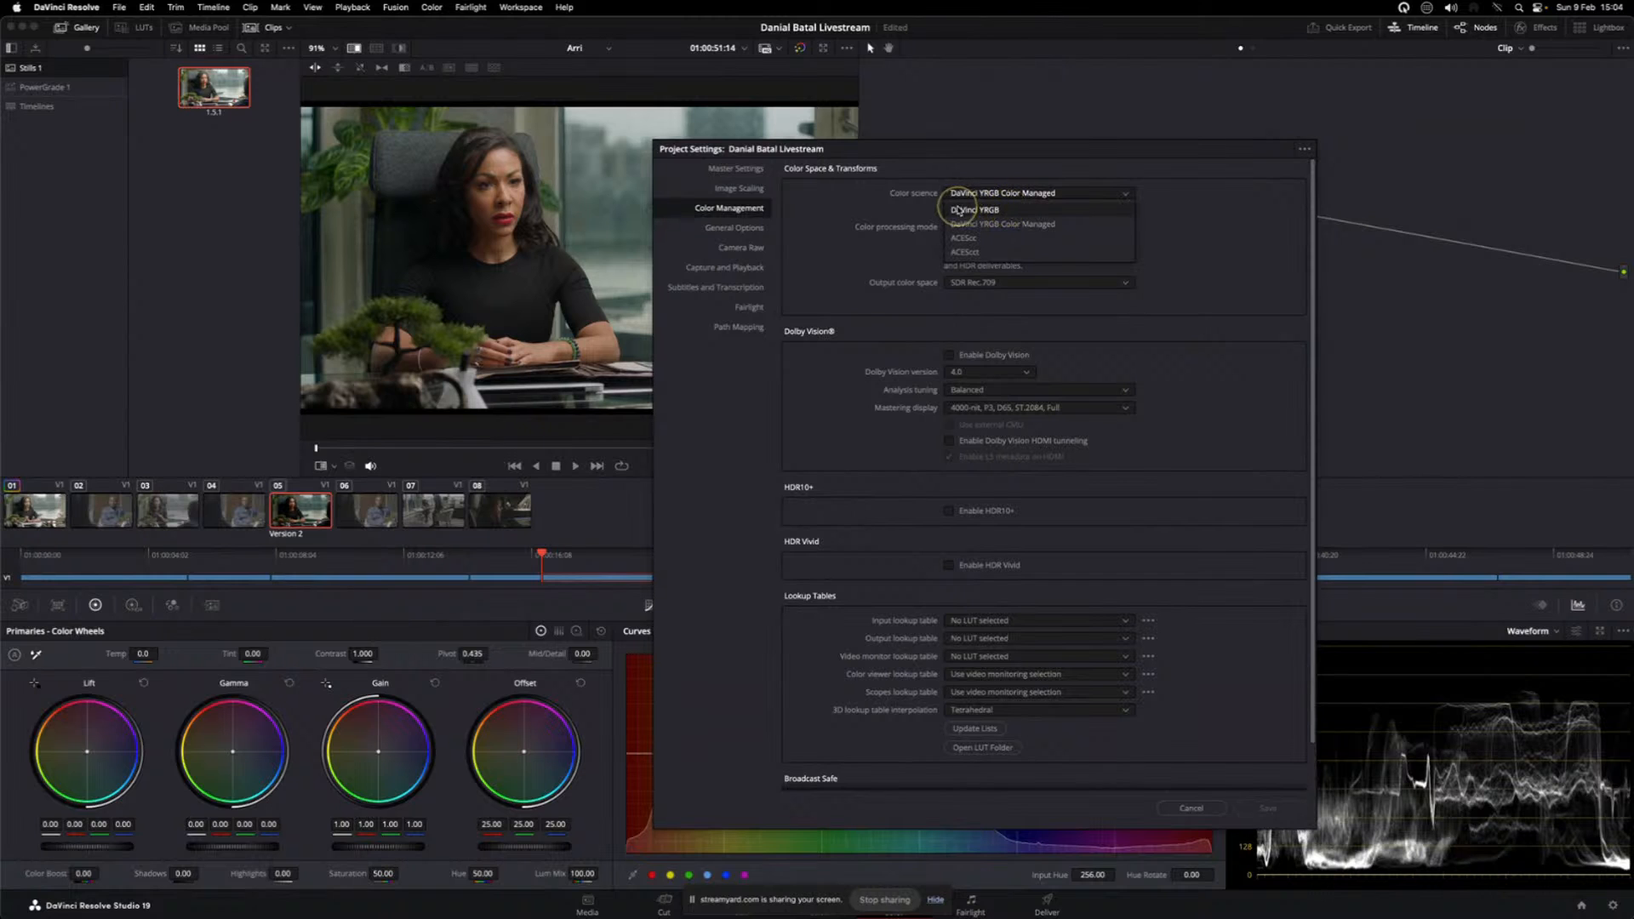
{"action": "left_click", "coordinate": [985, 211]}
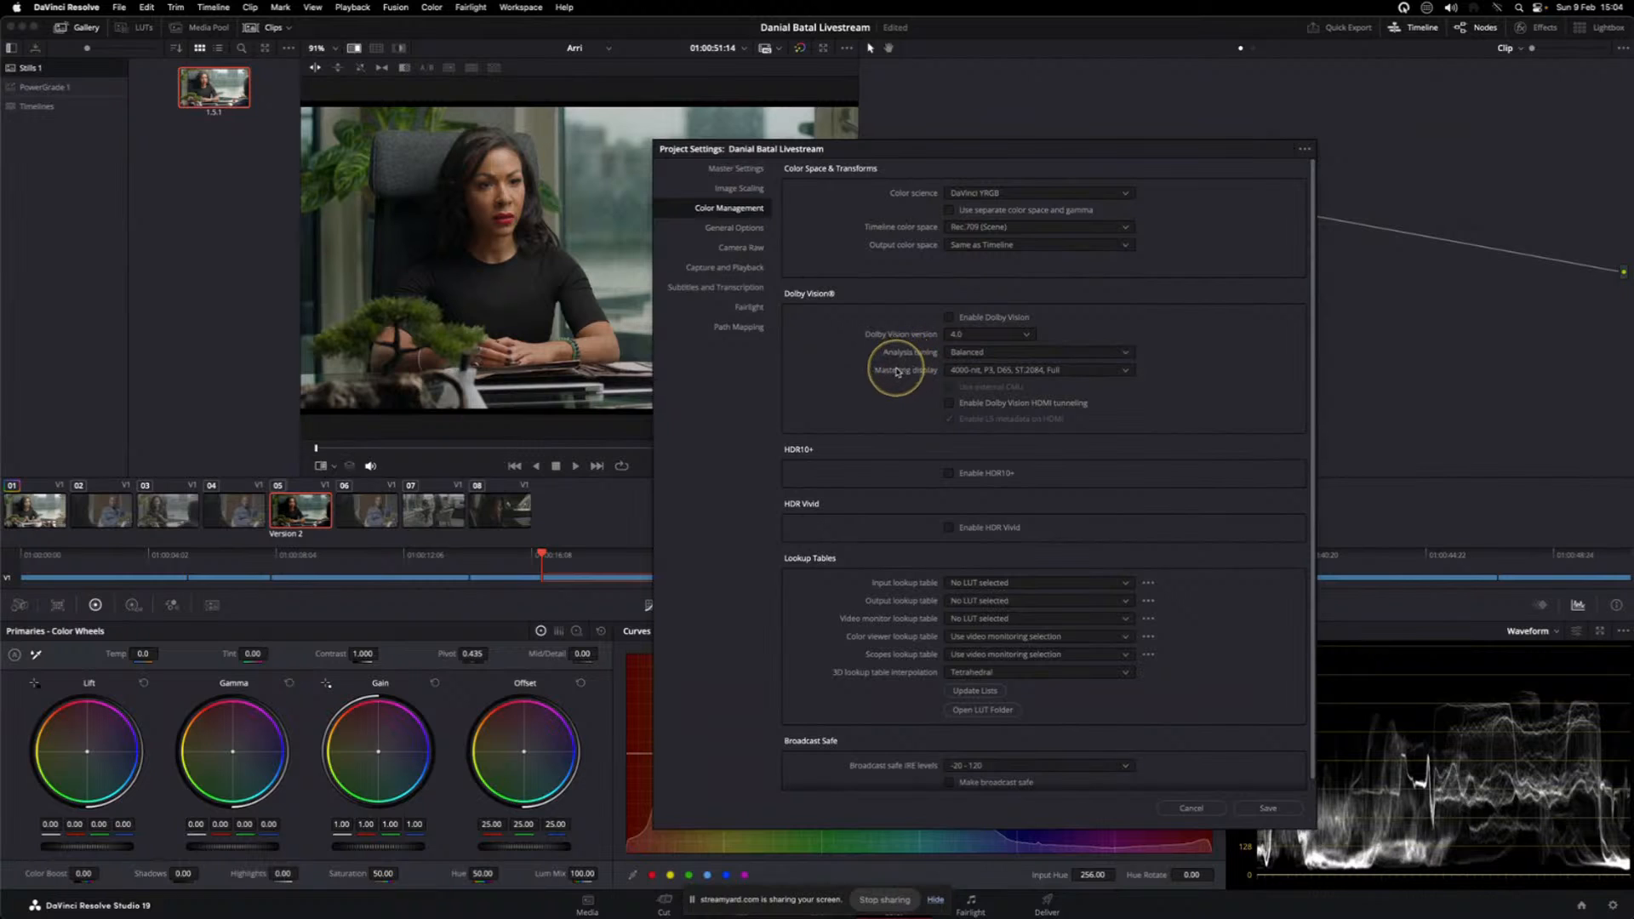
{"action": "left_click", "coordinate": [1267, 806]}
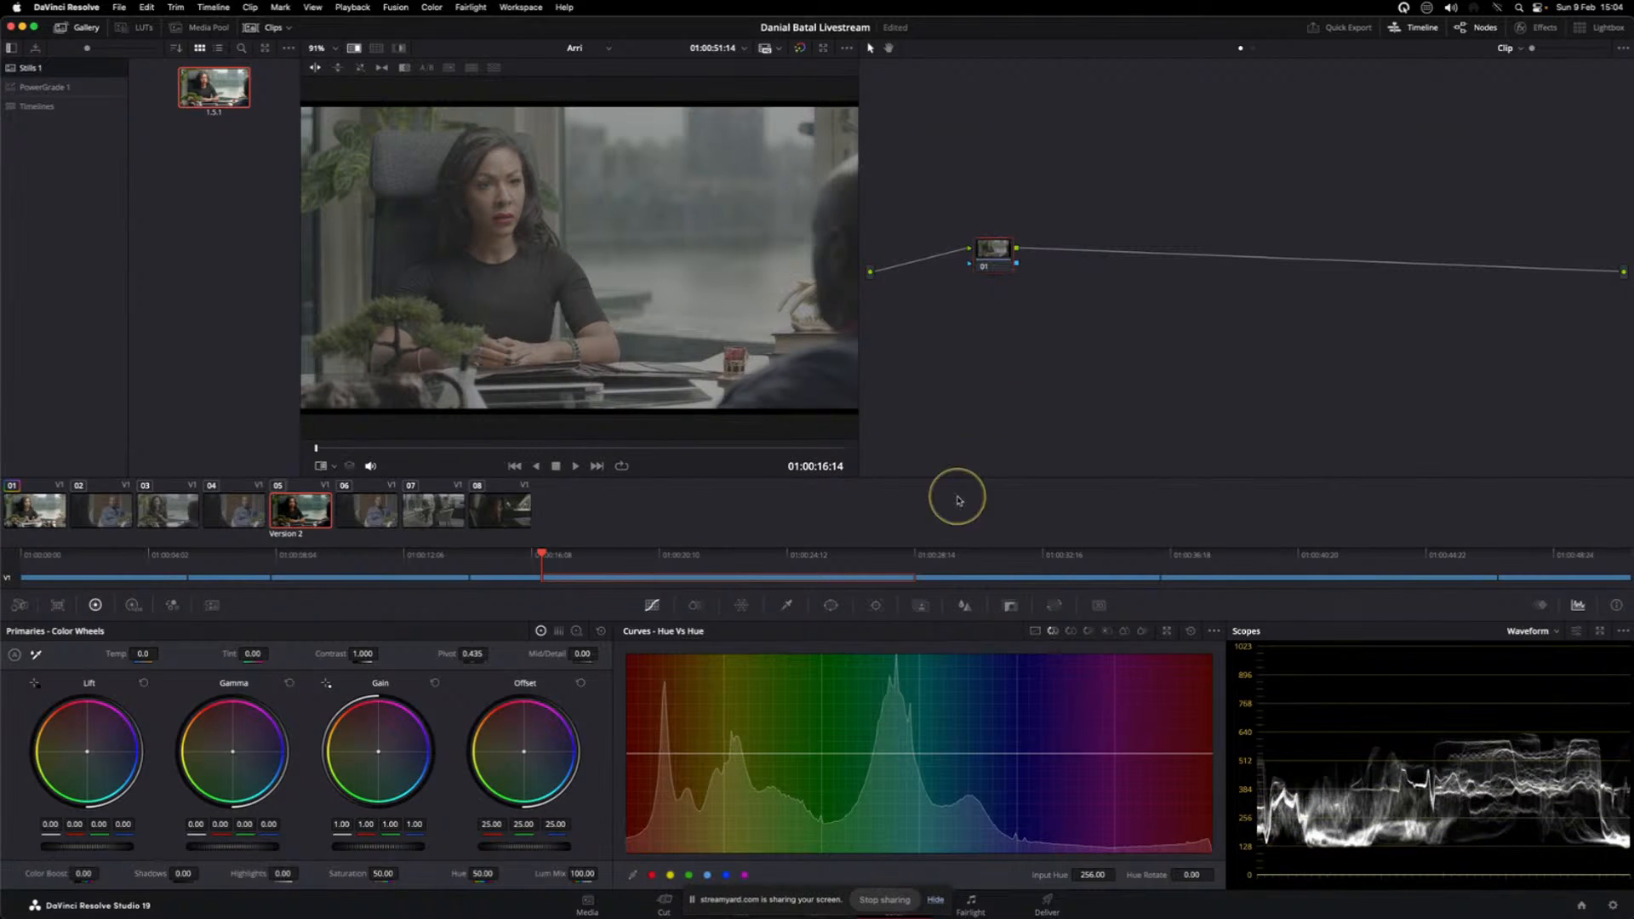
{"action": "right_click", "coordinate": [315, 517]}
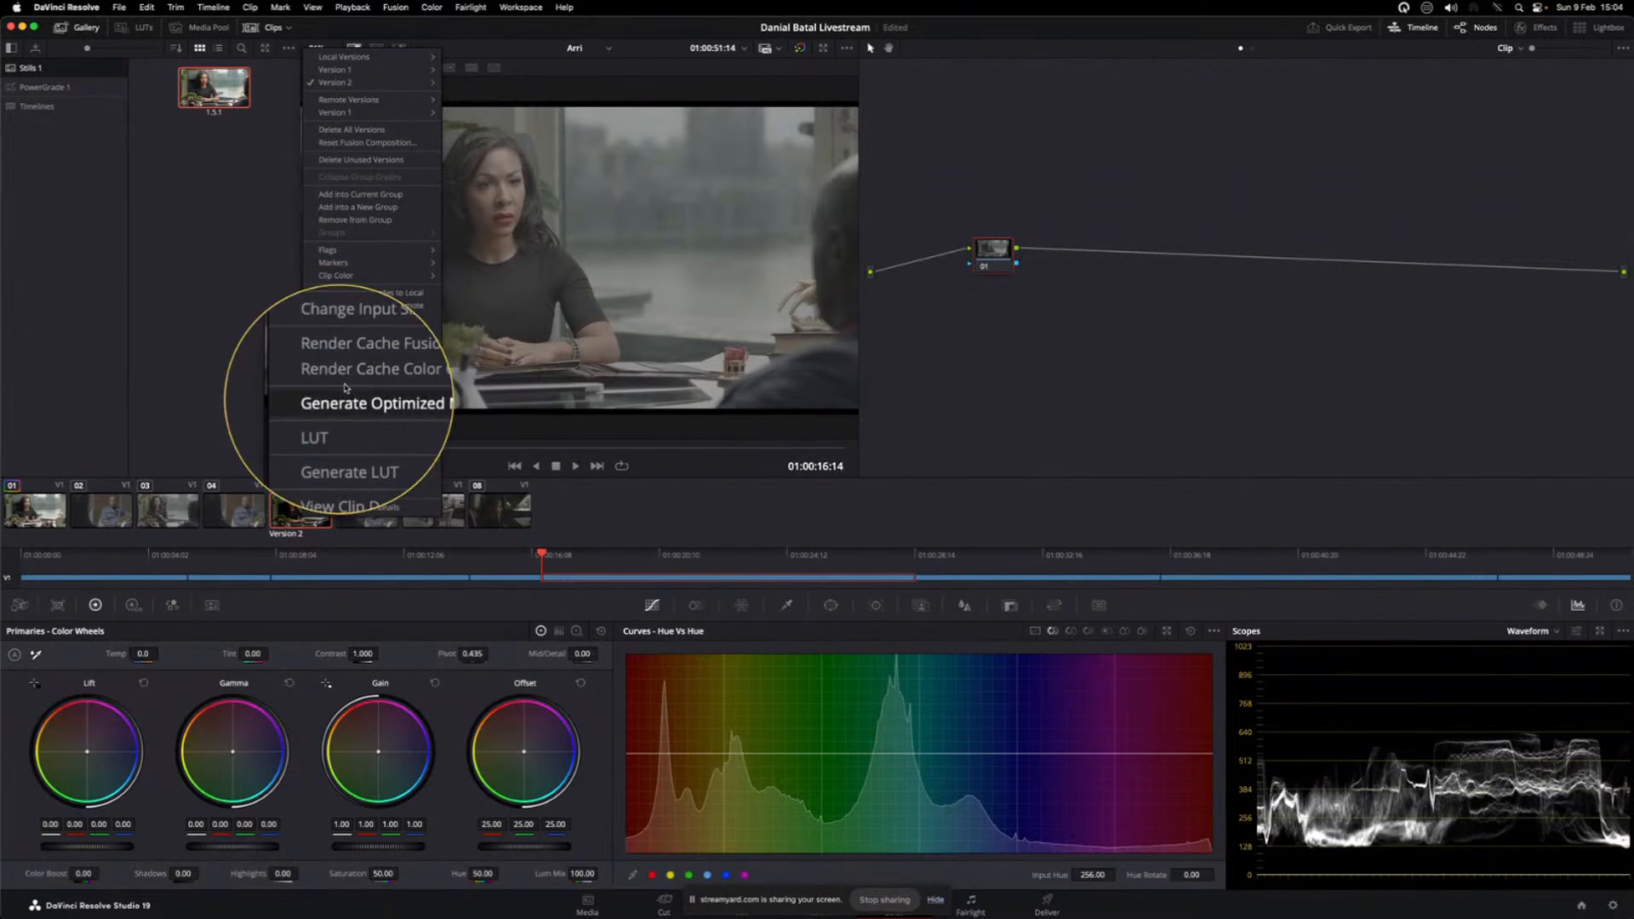
{"action": "left_click", "coordinate": [998, 337]}
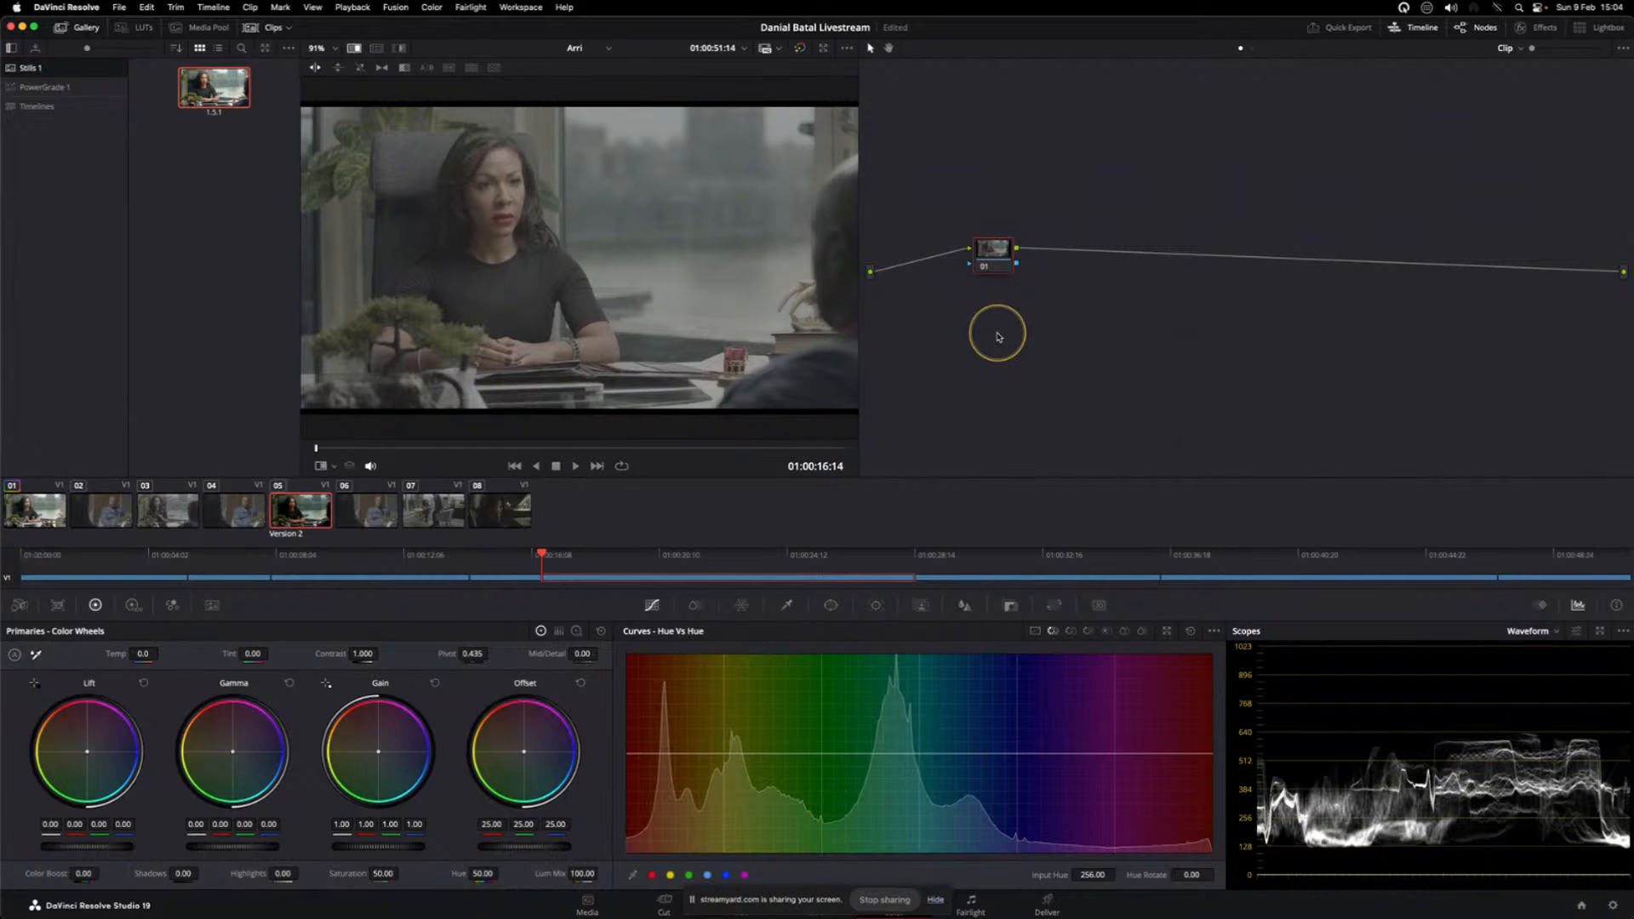
- Reposition node 01 closer to the source in the node graph, and reset the Lift after a slight nudge
{"action": "left_click_drag", "start_coordinate": [1005, 256], "coordinate": [1017, 261]}
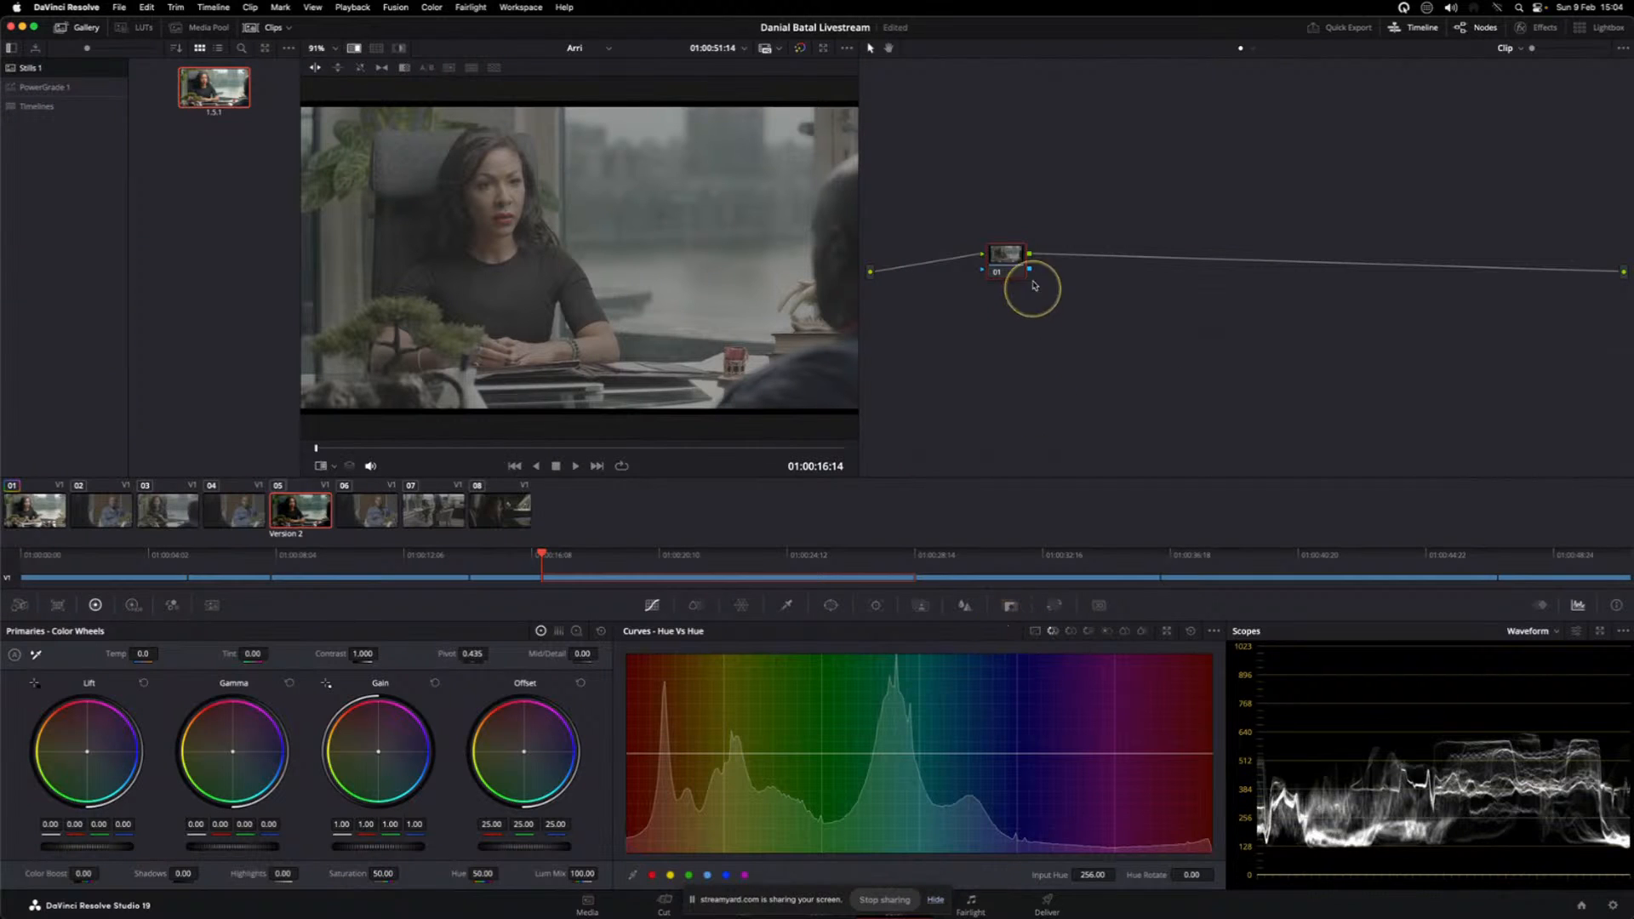
{"action": "left_click_drag", "start_coordinate": [1006, 256], "coordinate": [1006, 273]}
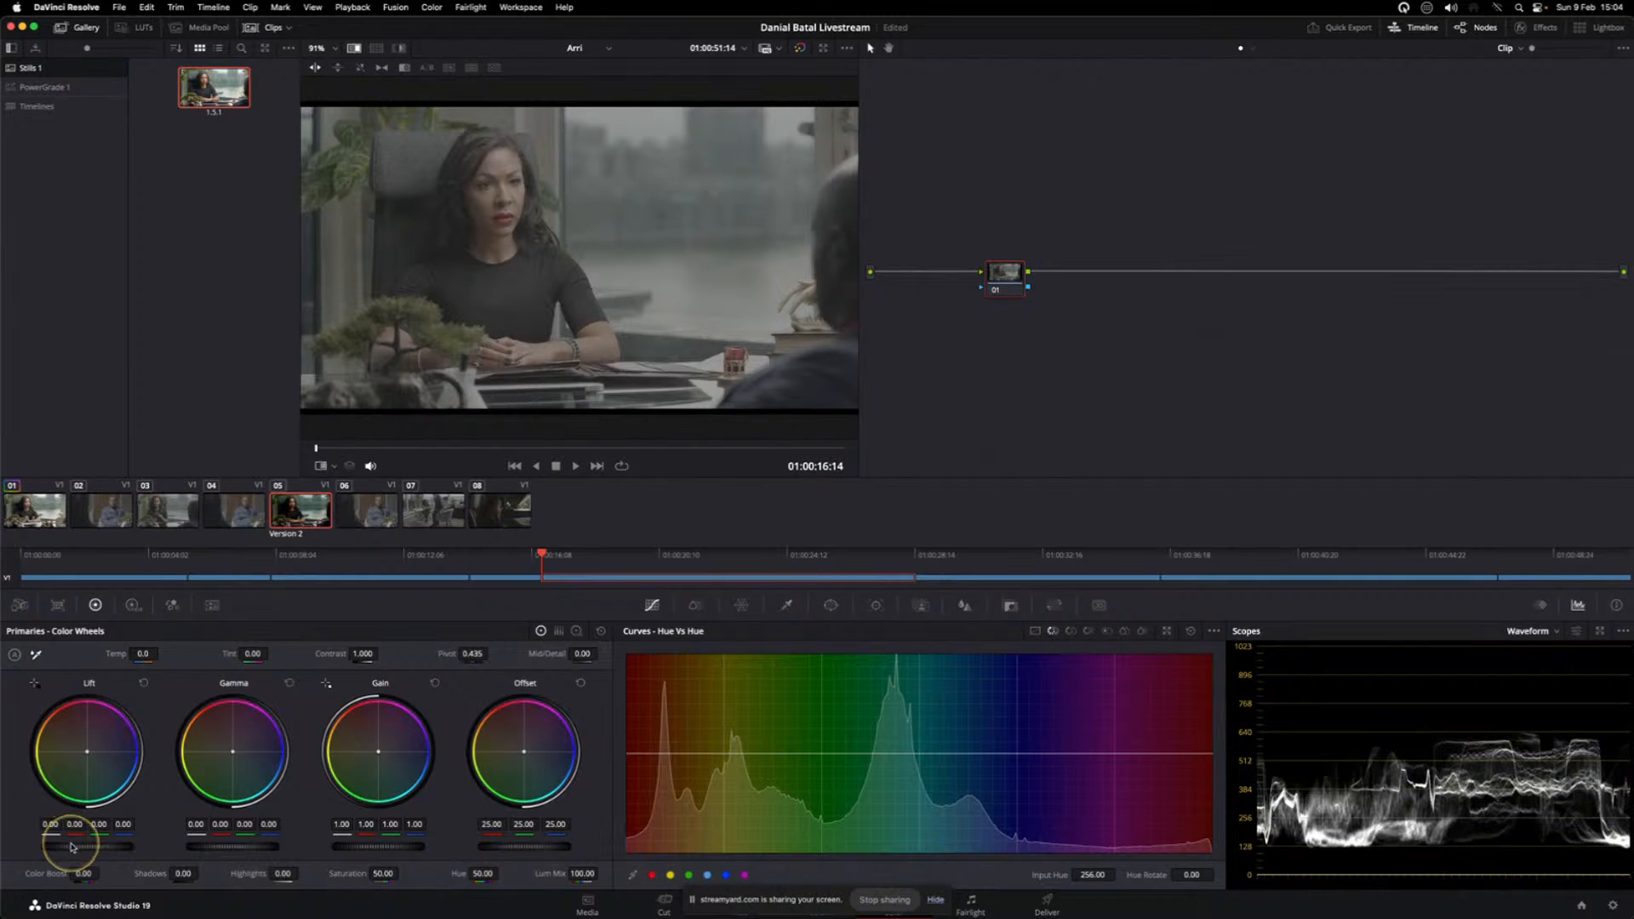
{"action": "left_click_drag", "start_coordinate": [64, 847], "coordinate": [60, 847]}
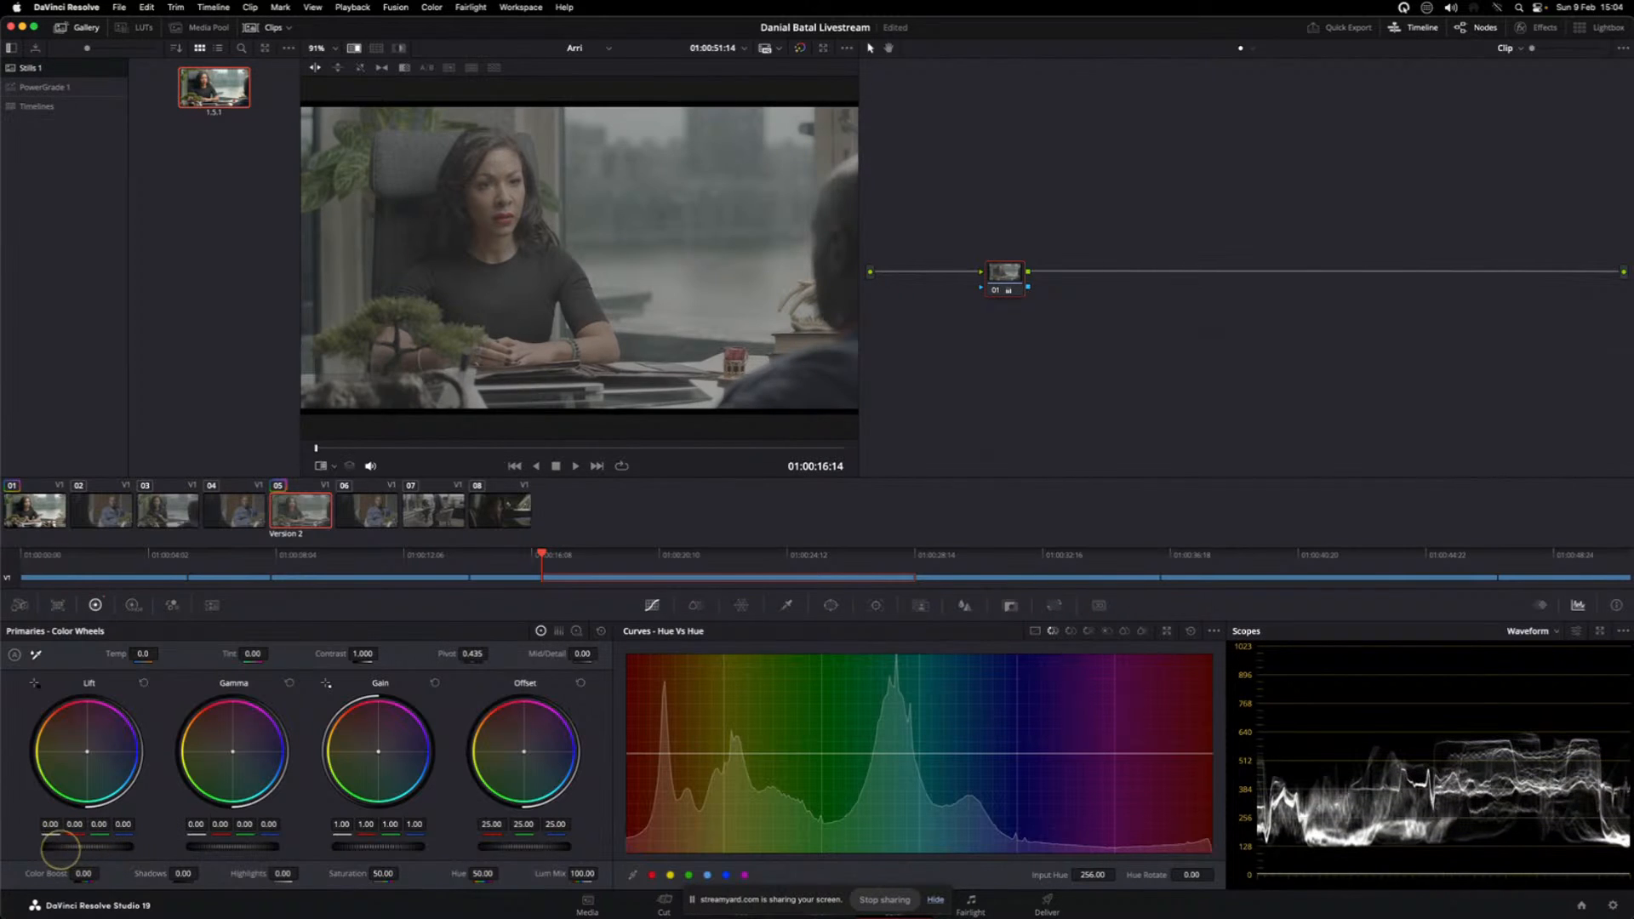
{"action": "left_click", "coordinate": [143, 682]}
{"action": "left_click_drag", "start_coordinate": [1030, 295], "coordinate": [1019, 289]}
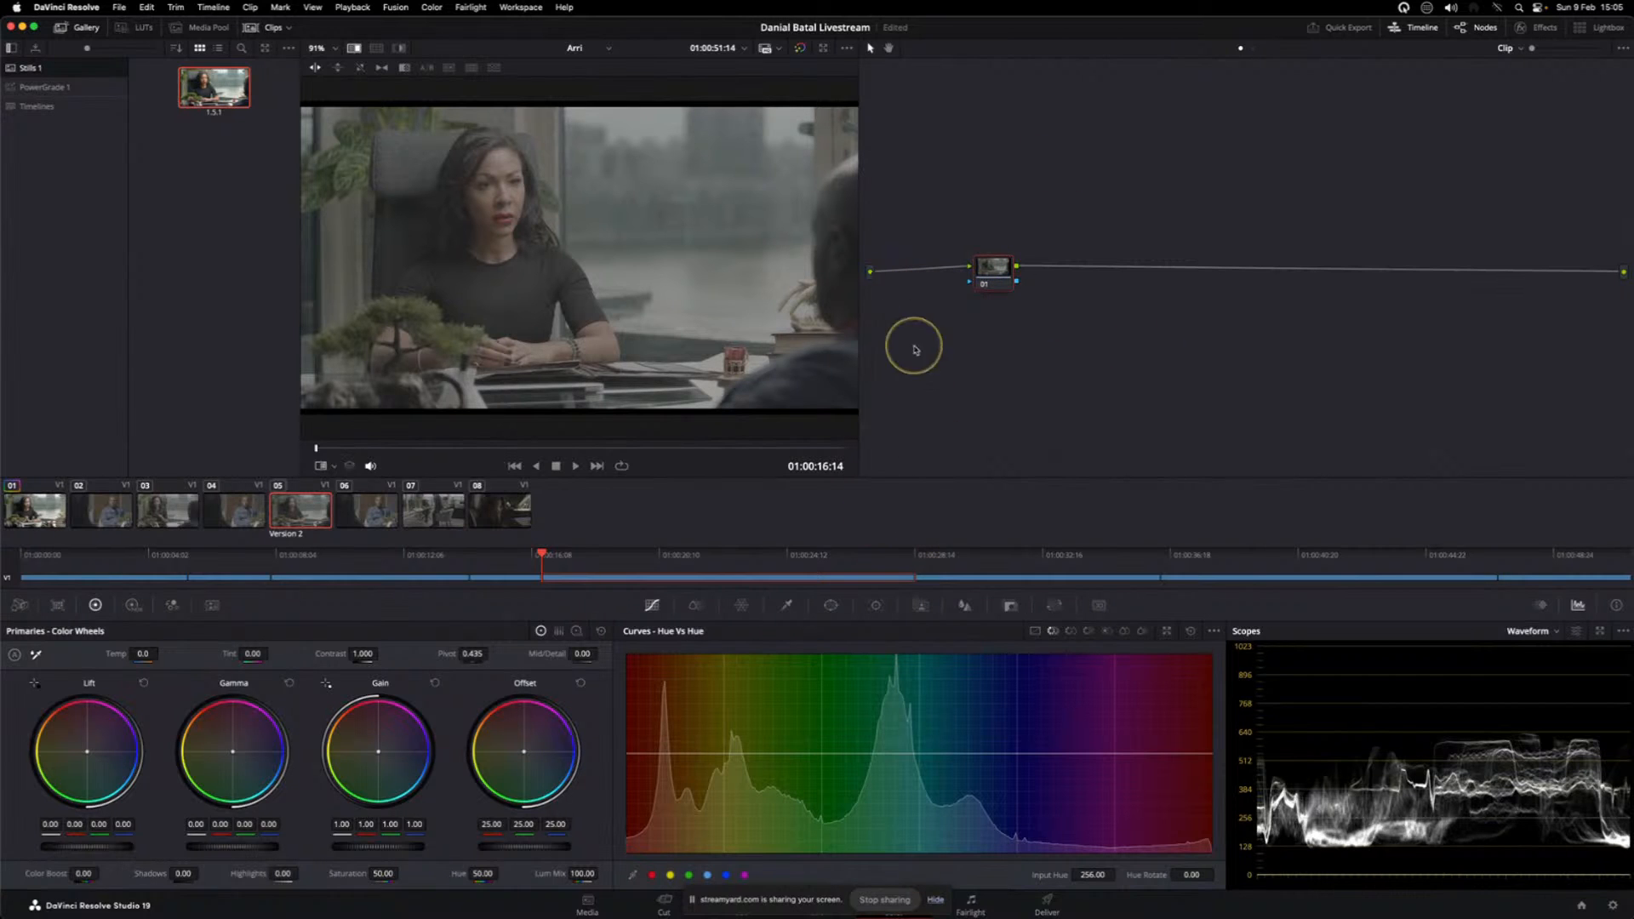
{"action": "left_click_drag", "start_coordinate": [996, 269], "coordinate": [983, 272]}
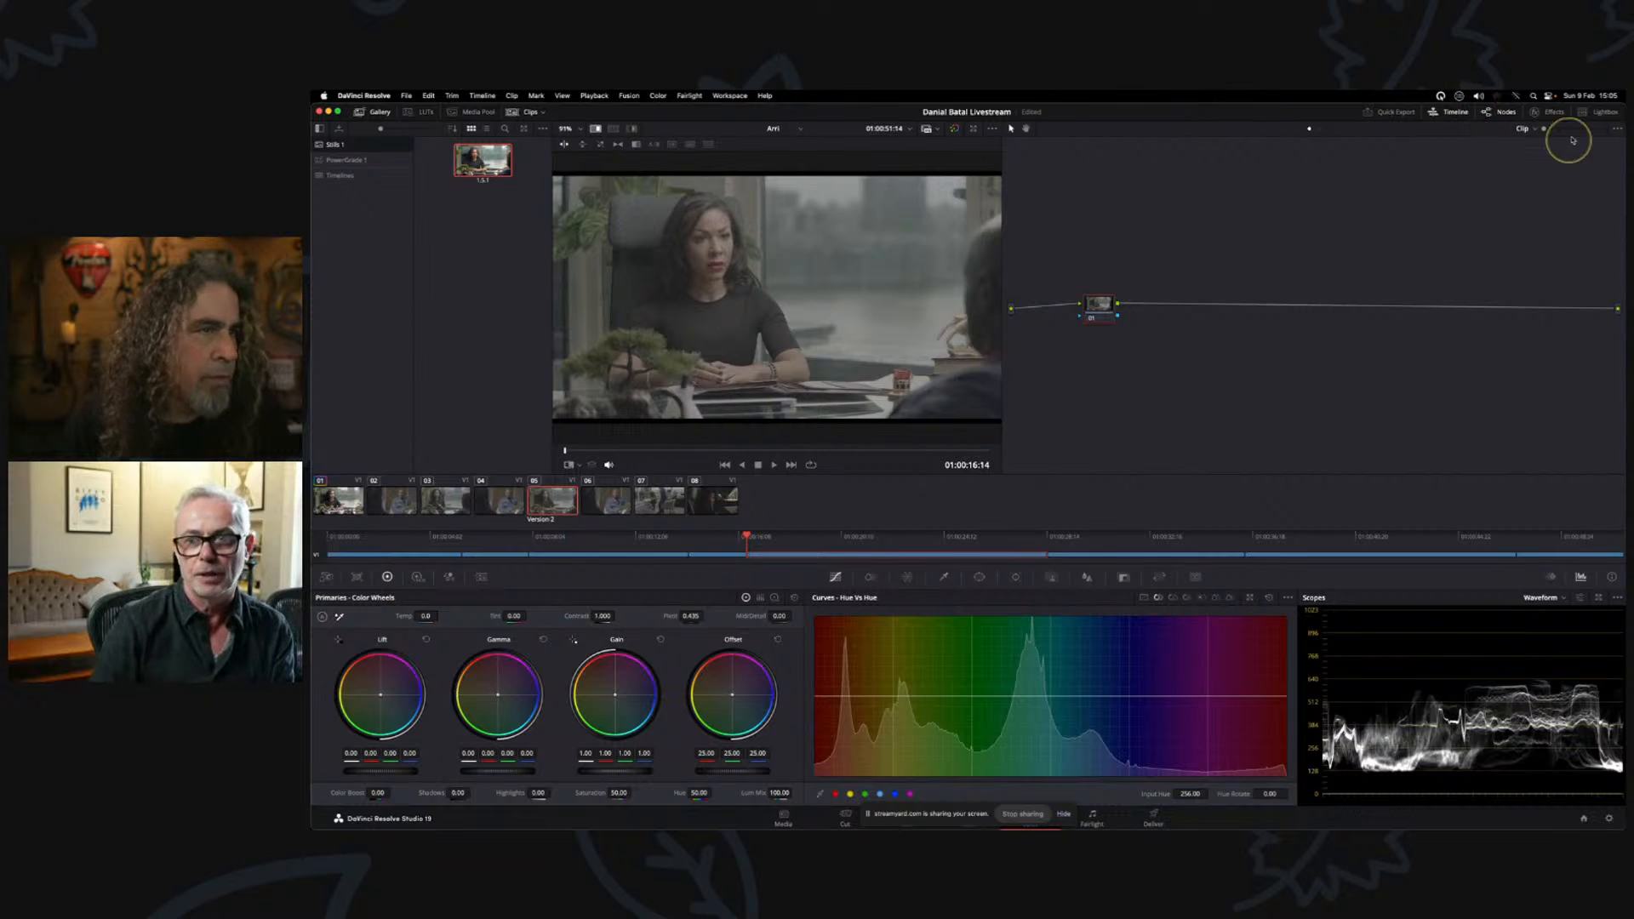
- Apply the Color Space Transform effect to node 01 of clip 05, keeping Use White Point Adaptation enabled
{"action": "left_click", "coordinate": [1551, 114]}
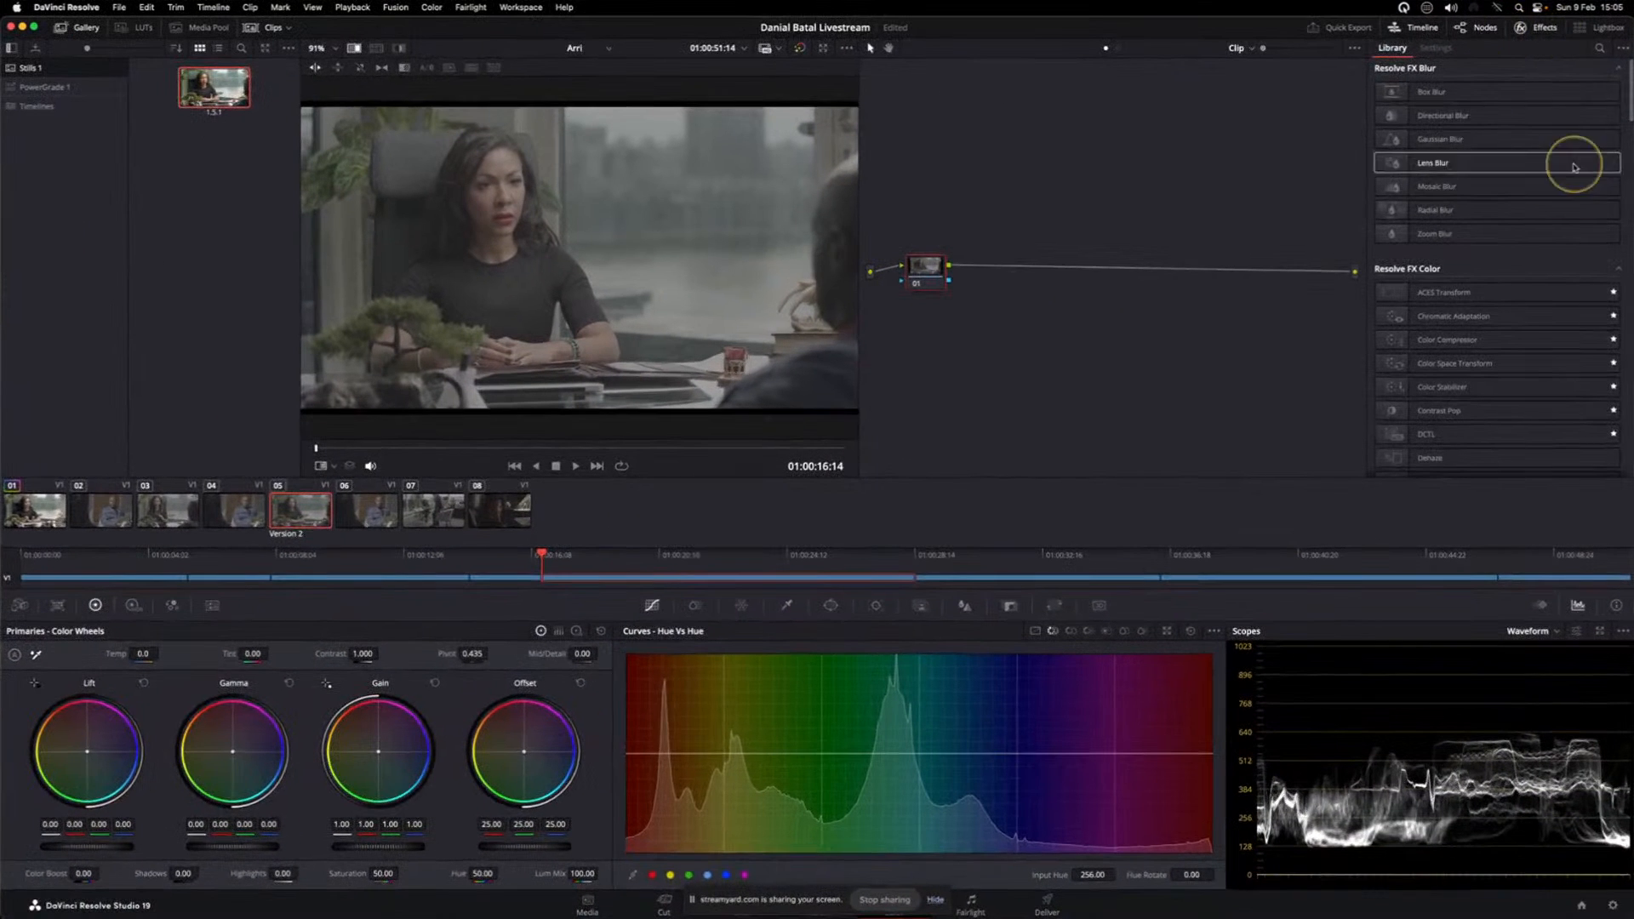
{"action": "left_click", "coordinate": [1419, 368]}
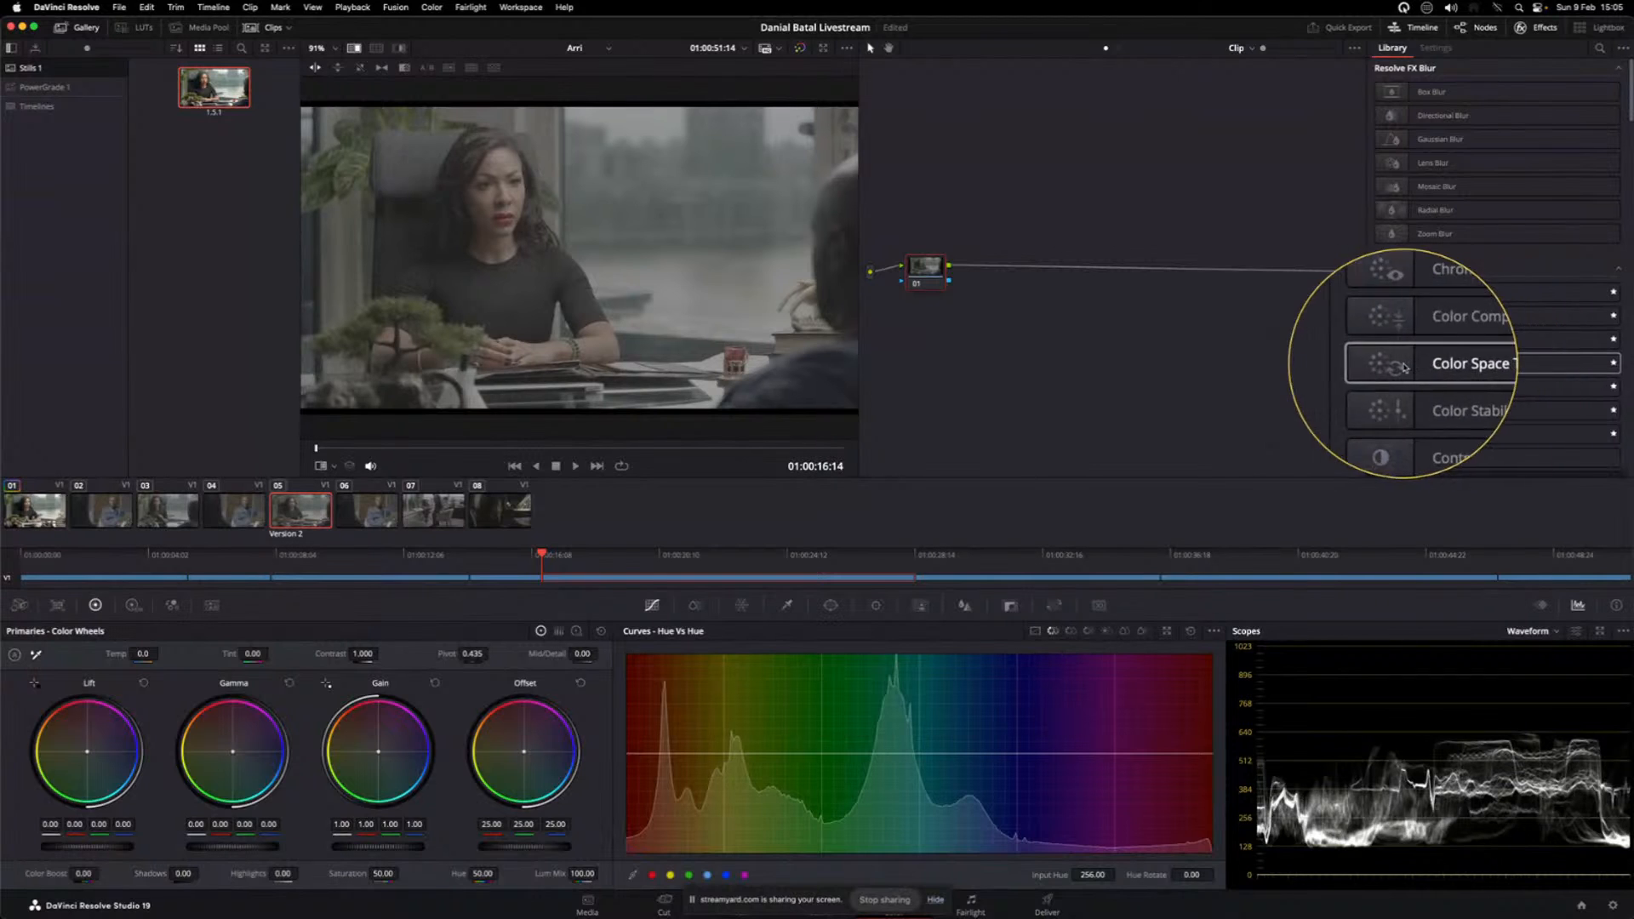
{"action": "left_click_drag", "start_coordinate": [1419, 372], "coordinate": [931, 295]}
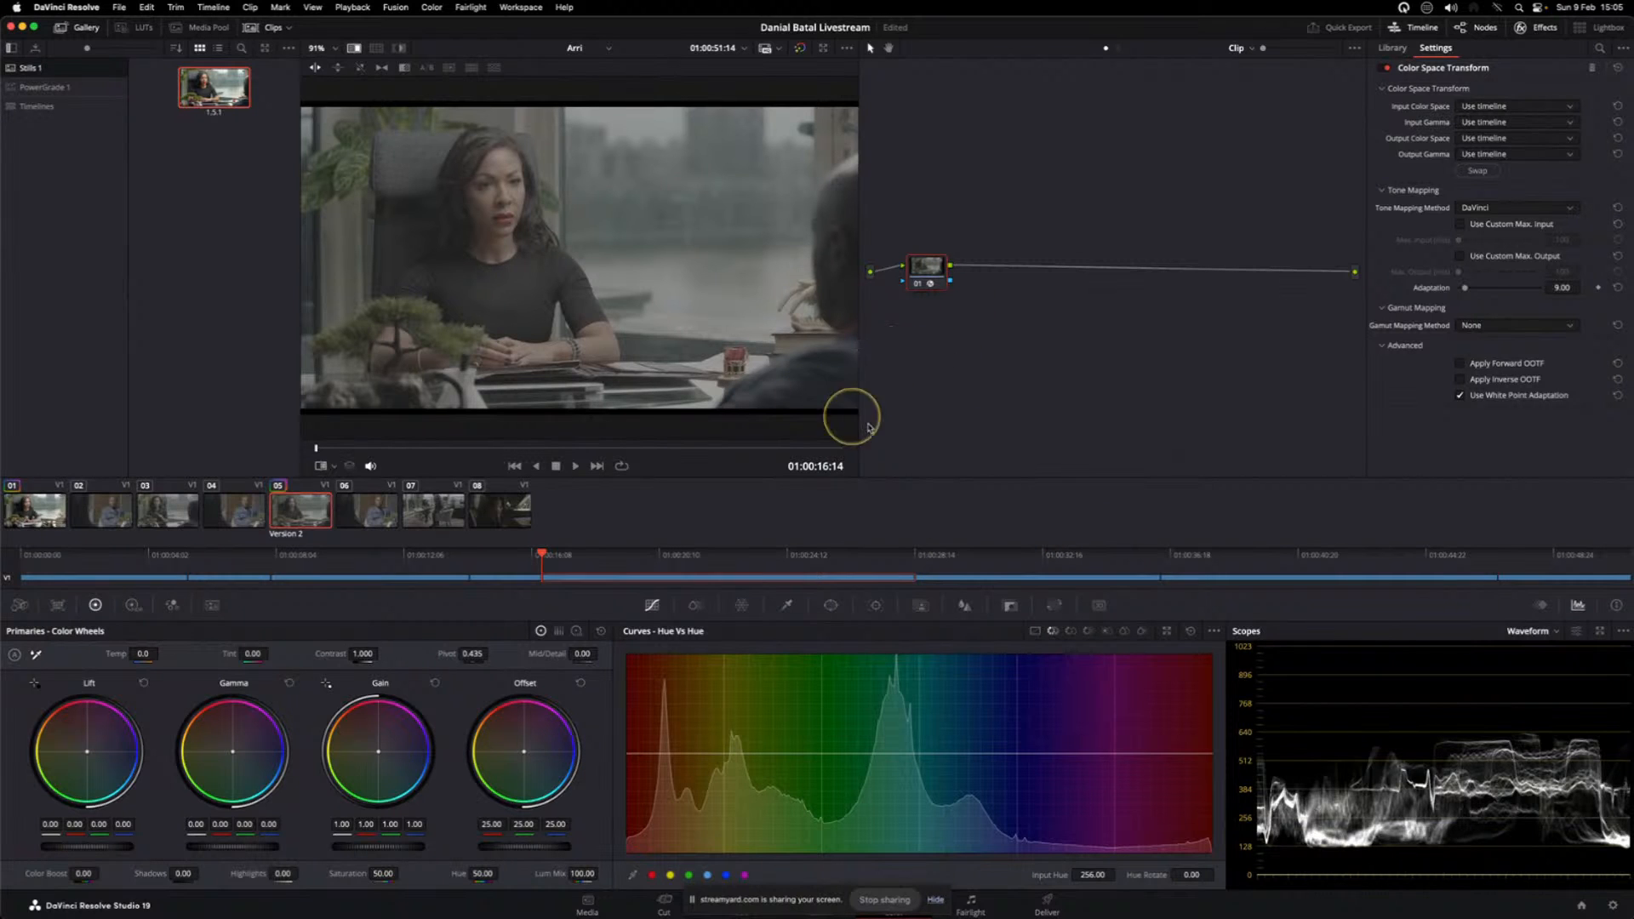
{"action": "left_click", "coordinate": [1459, 394]}
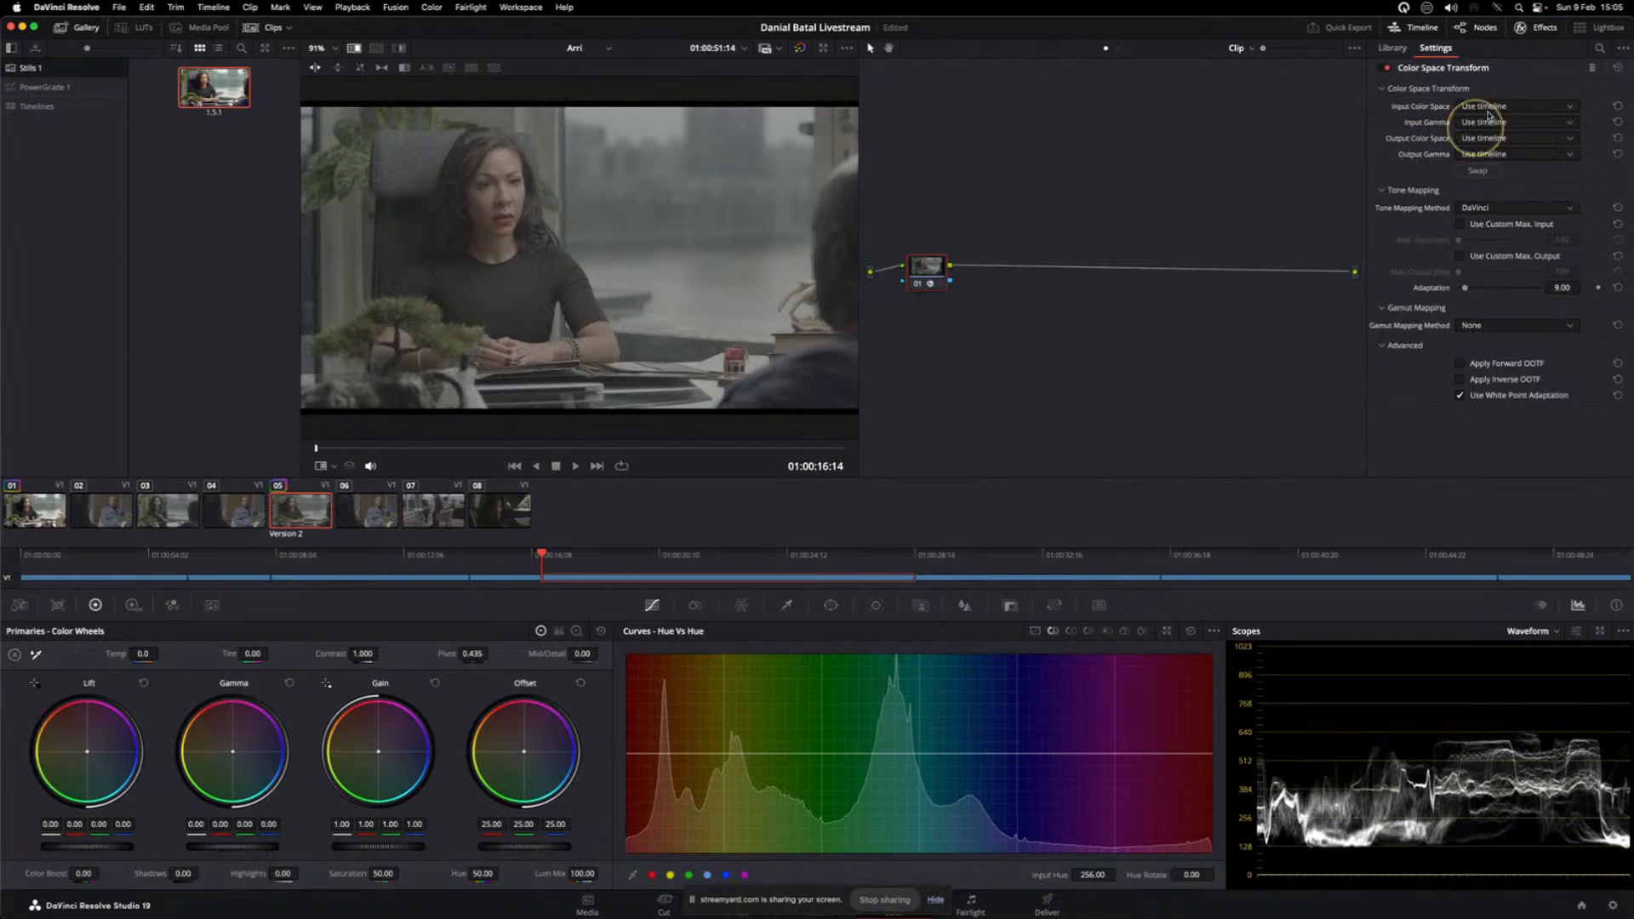
- Set the Color Space Transform's input color space to ARRI Wide Gamut 3 and its input gamma to ARRI LogC3
{"action": "left_click", "coordinate": [1503, 105]}
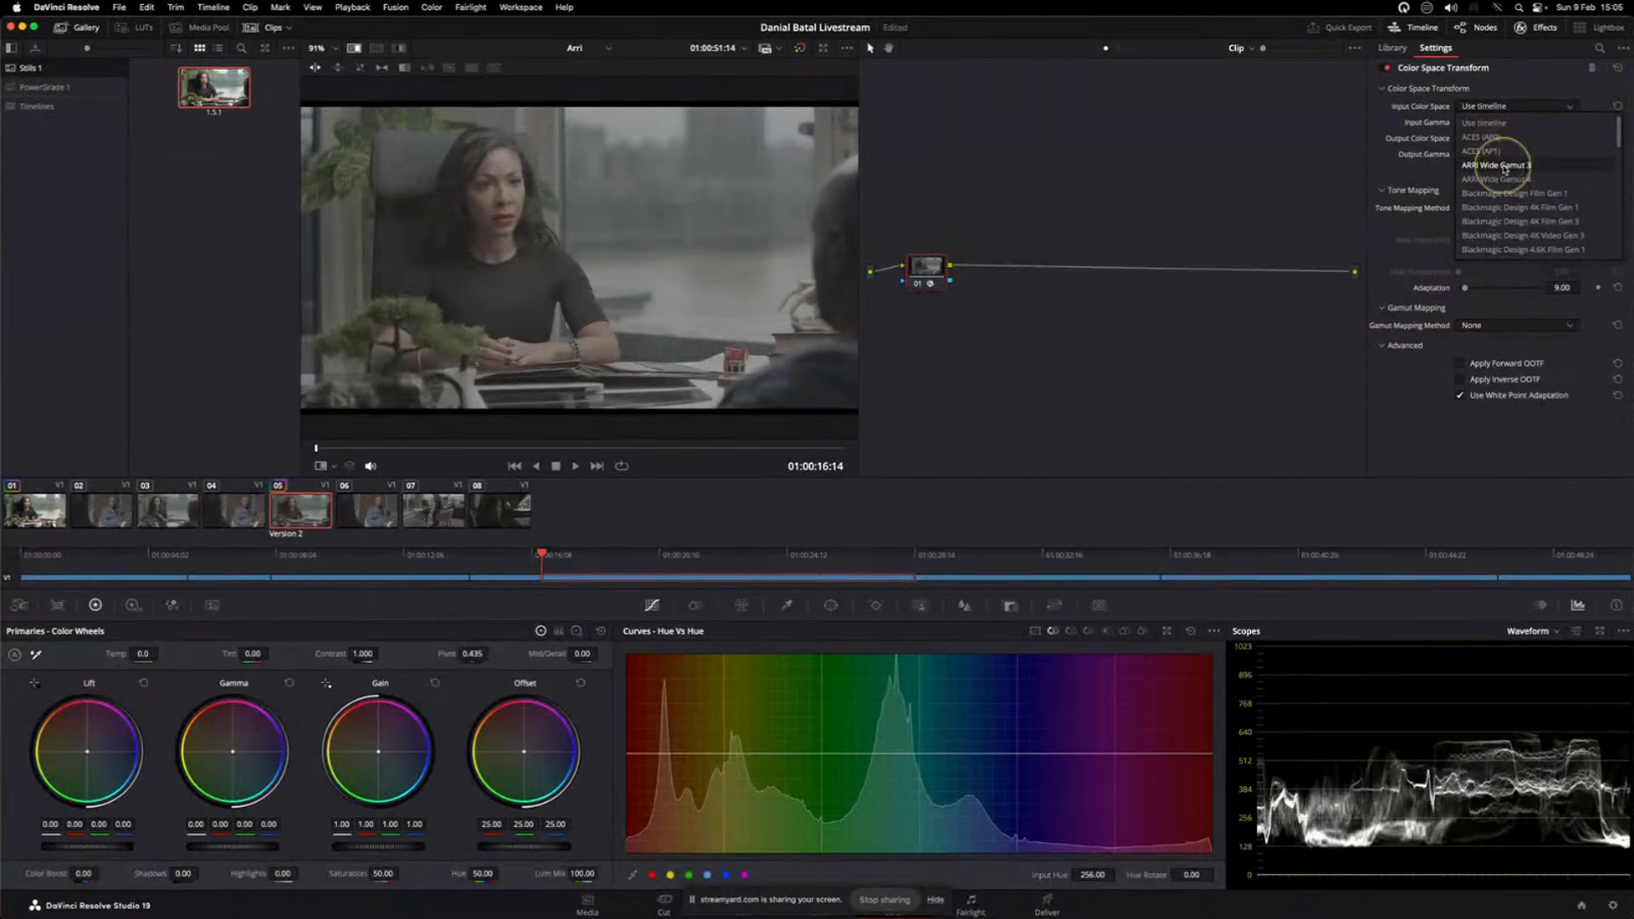
{"action": "left_click", "coordinate": [1505, 166]}
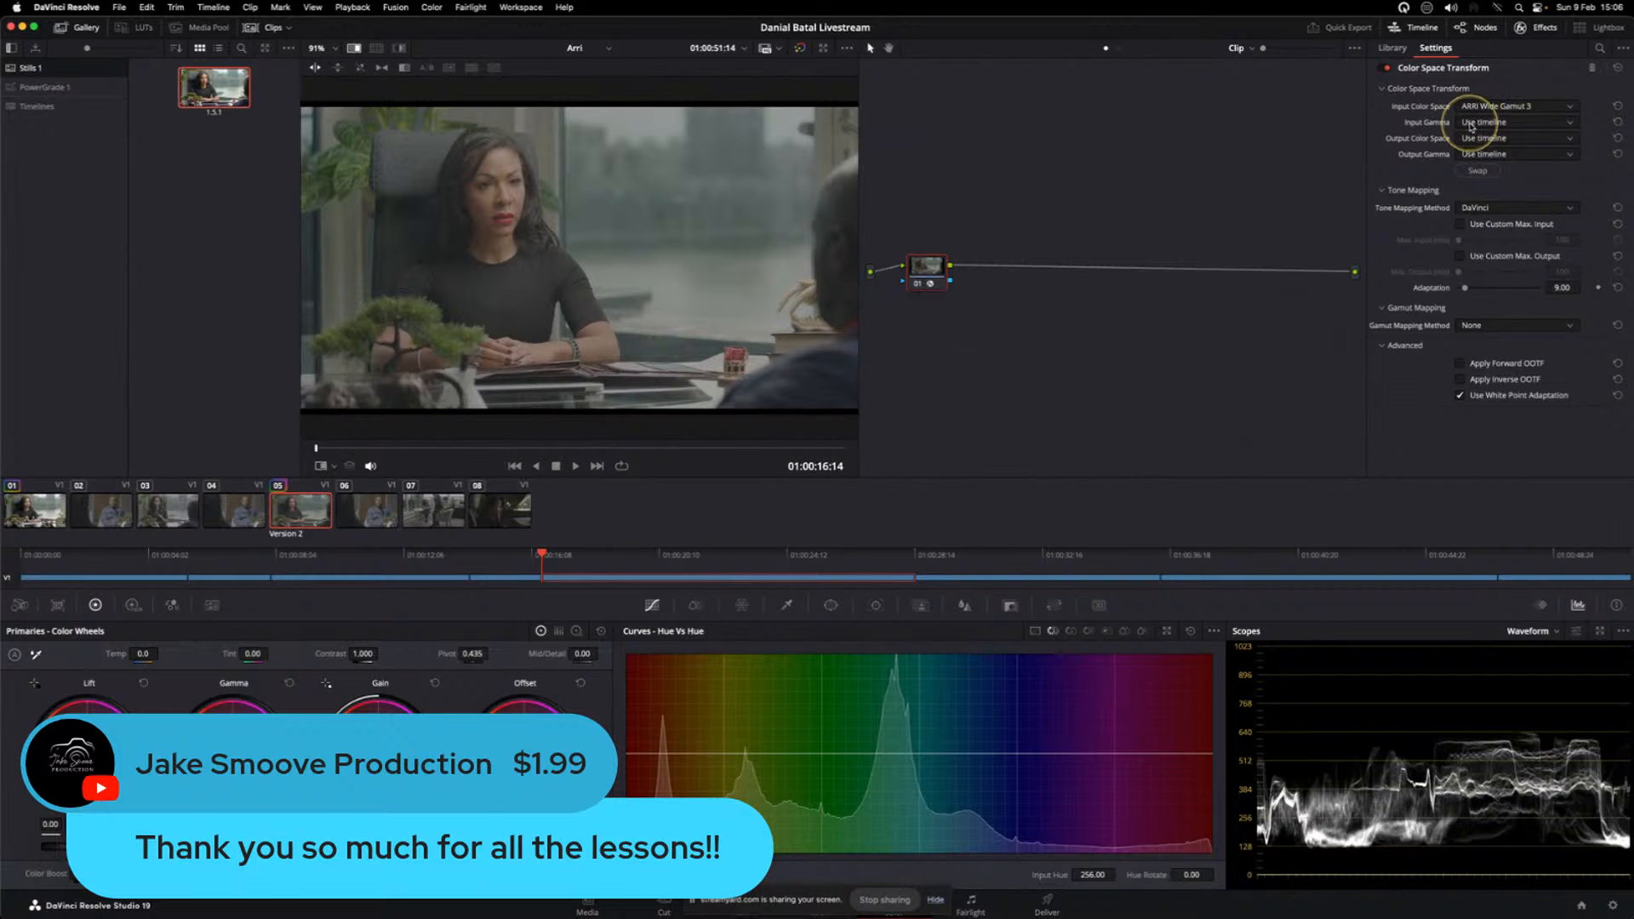
{"action": "left_click", "coordinate": [1502, 124]}
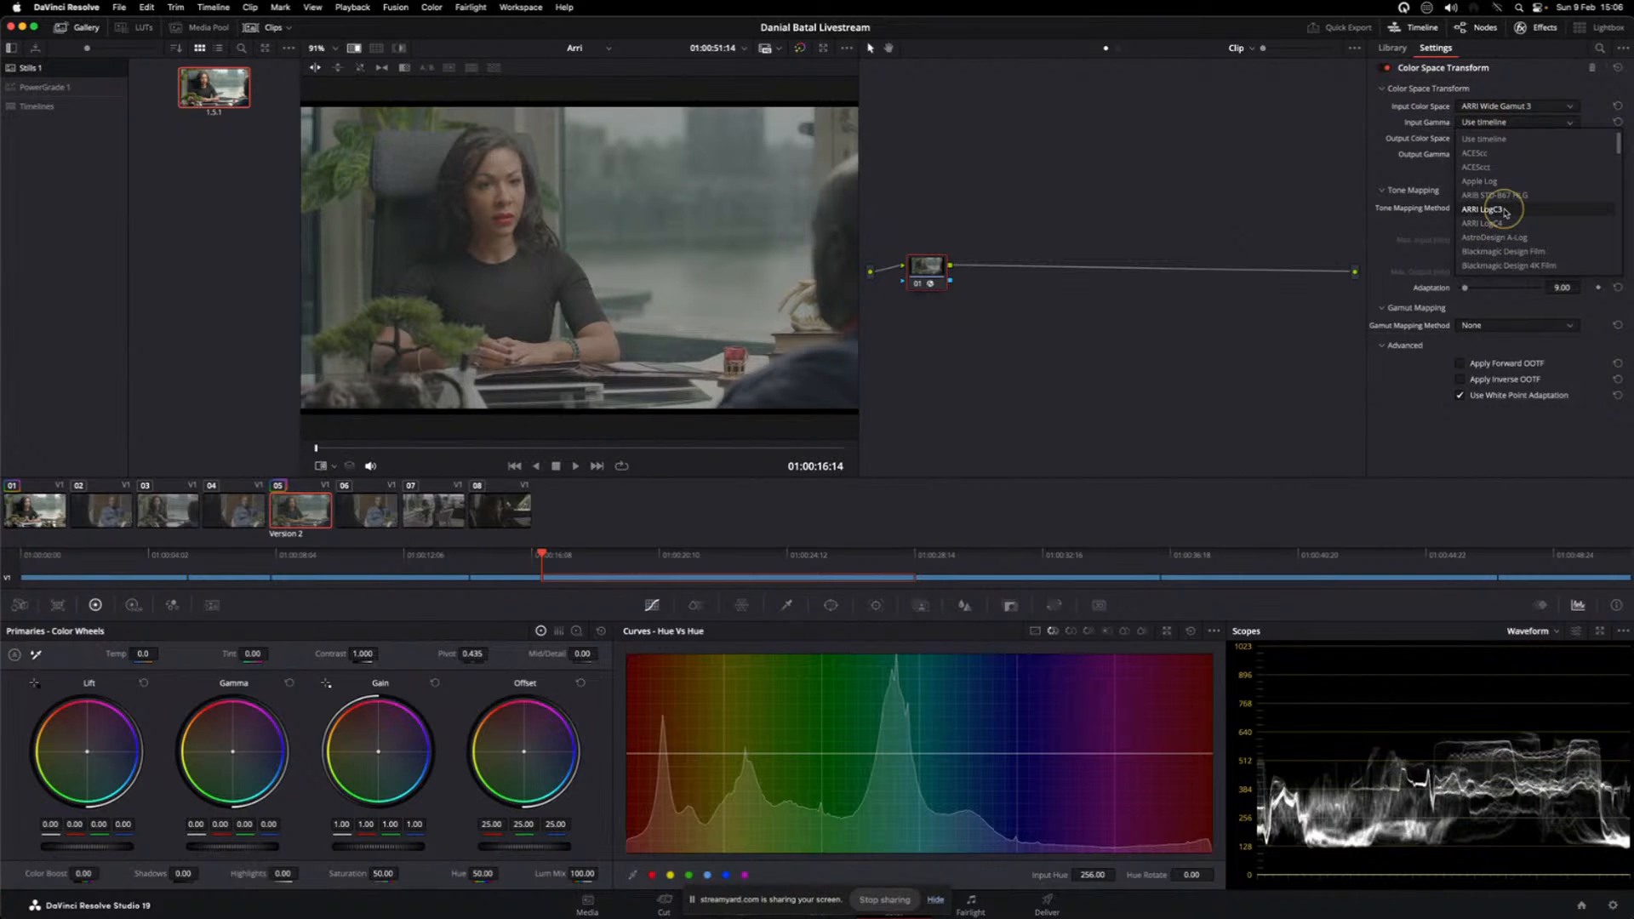
{"action": "left_click", "coordinate": [1502, 210]}
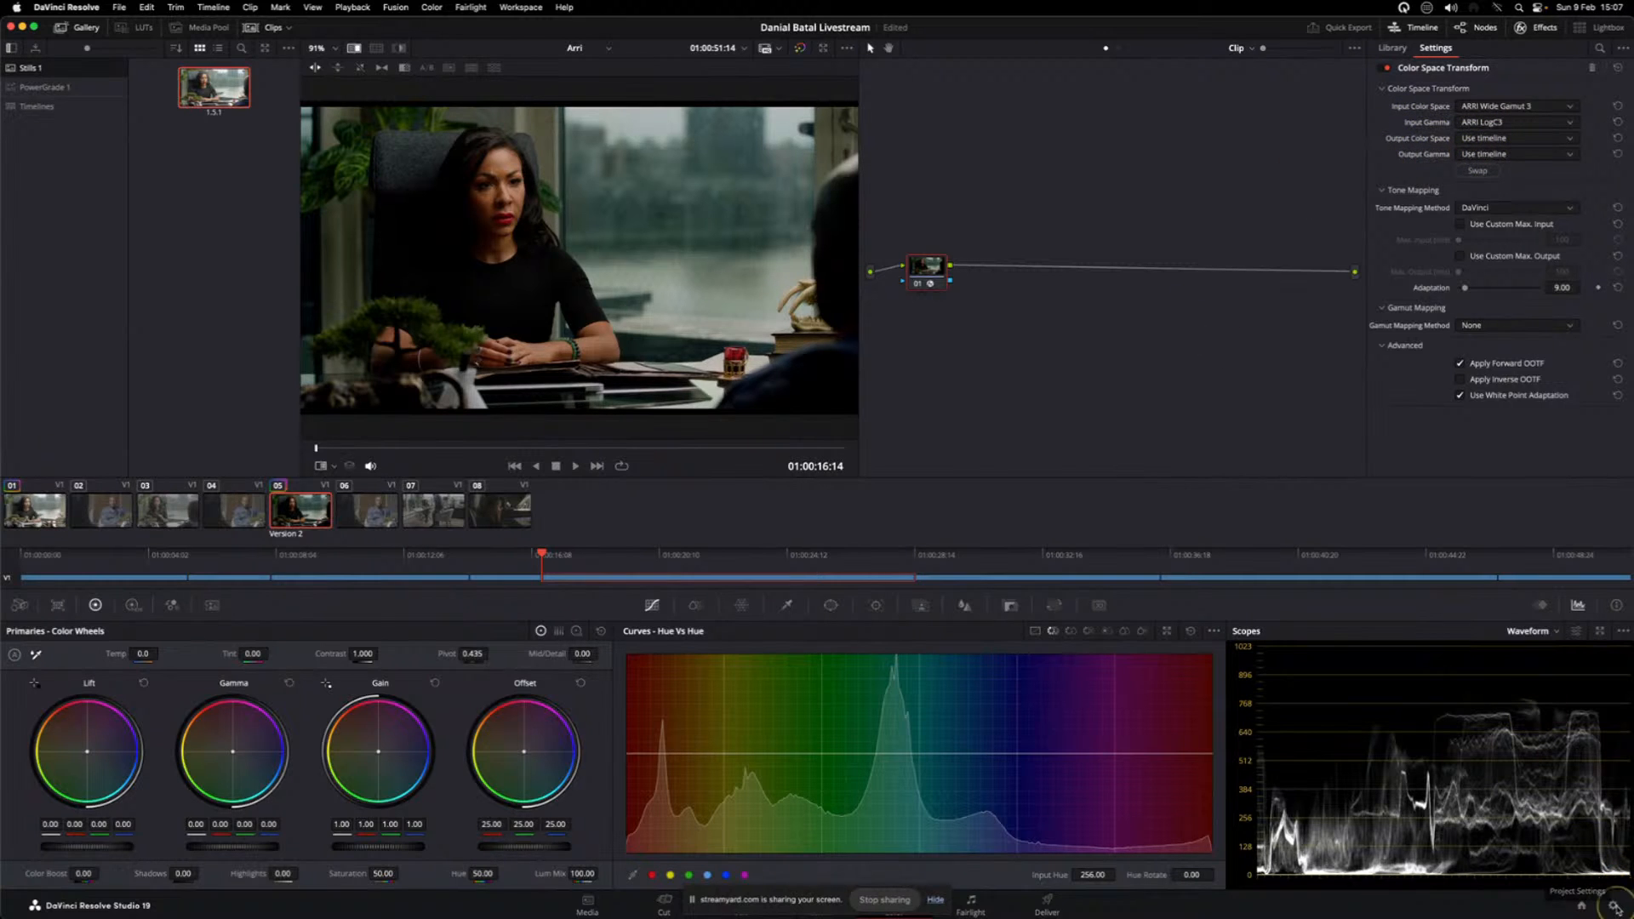
- In the project's color management settings, set the timeline color space to DaVinci WG/Intermediate
{"action": "left_click", "coordinate": [1614, 906]}
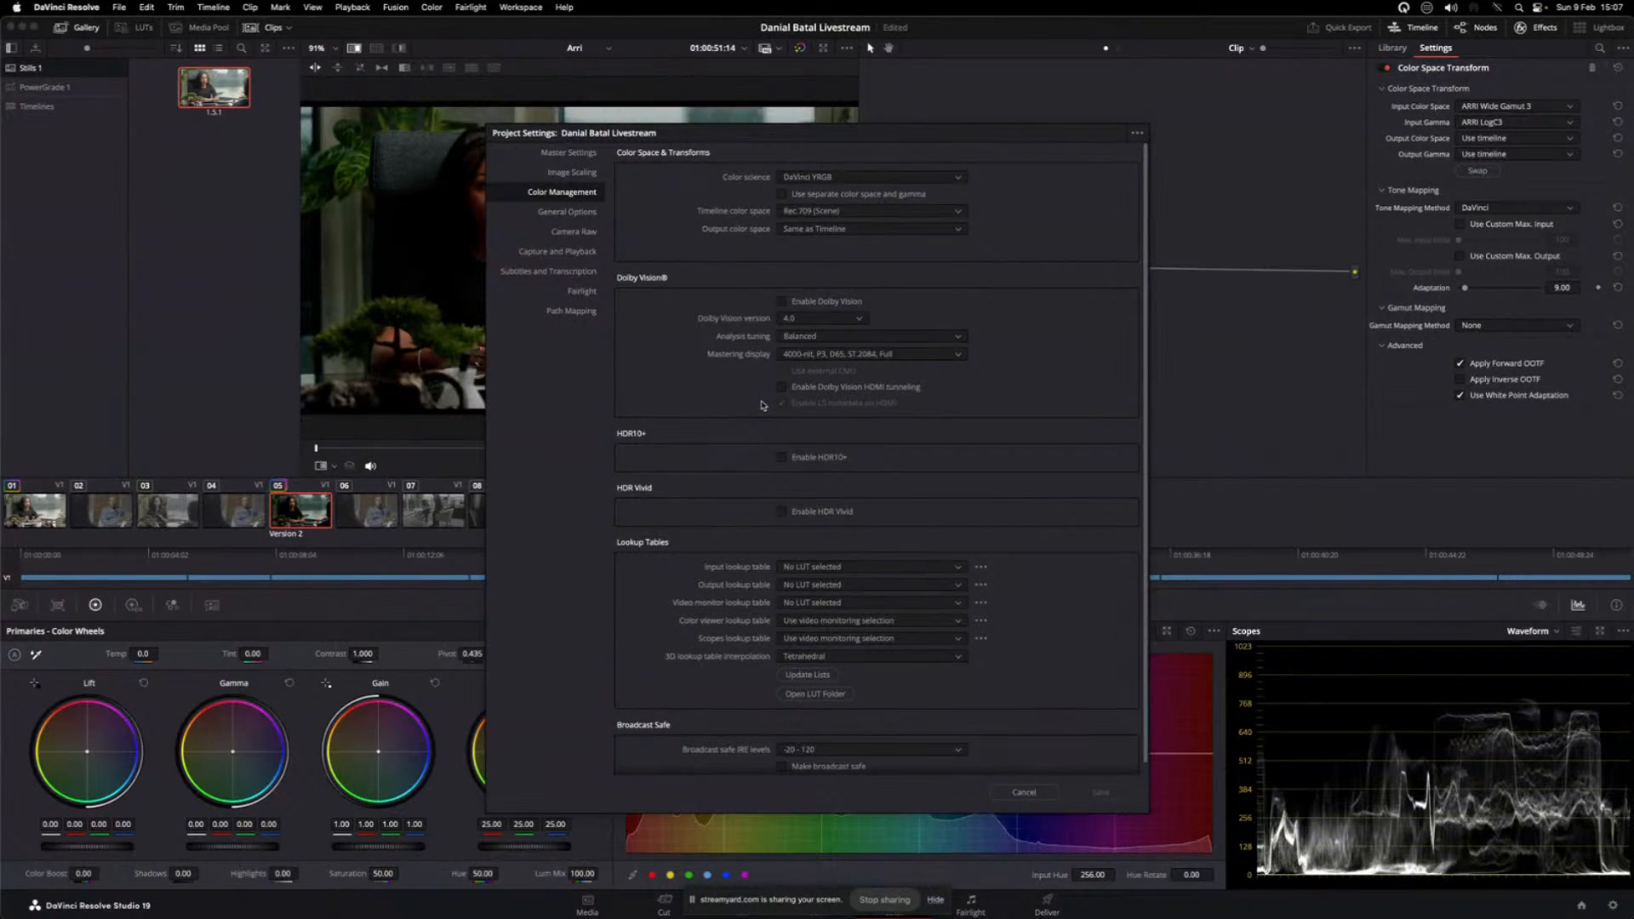
{"action": "left_click", "coordinate": [958, 212]}
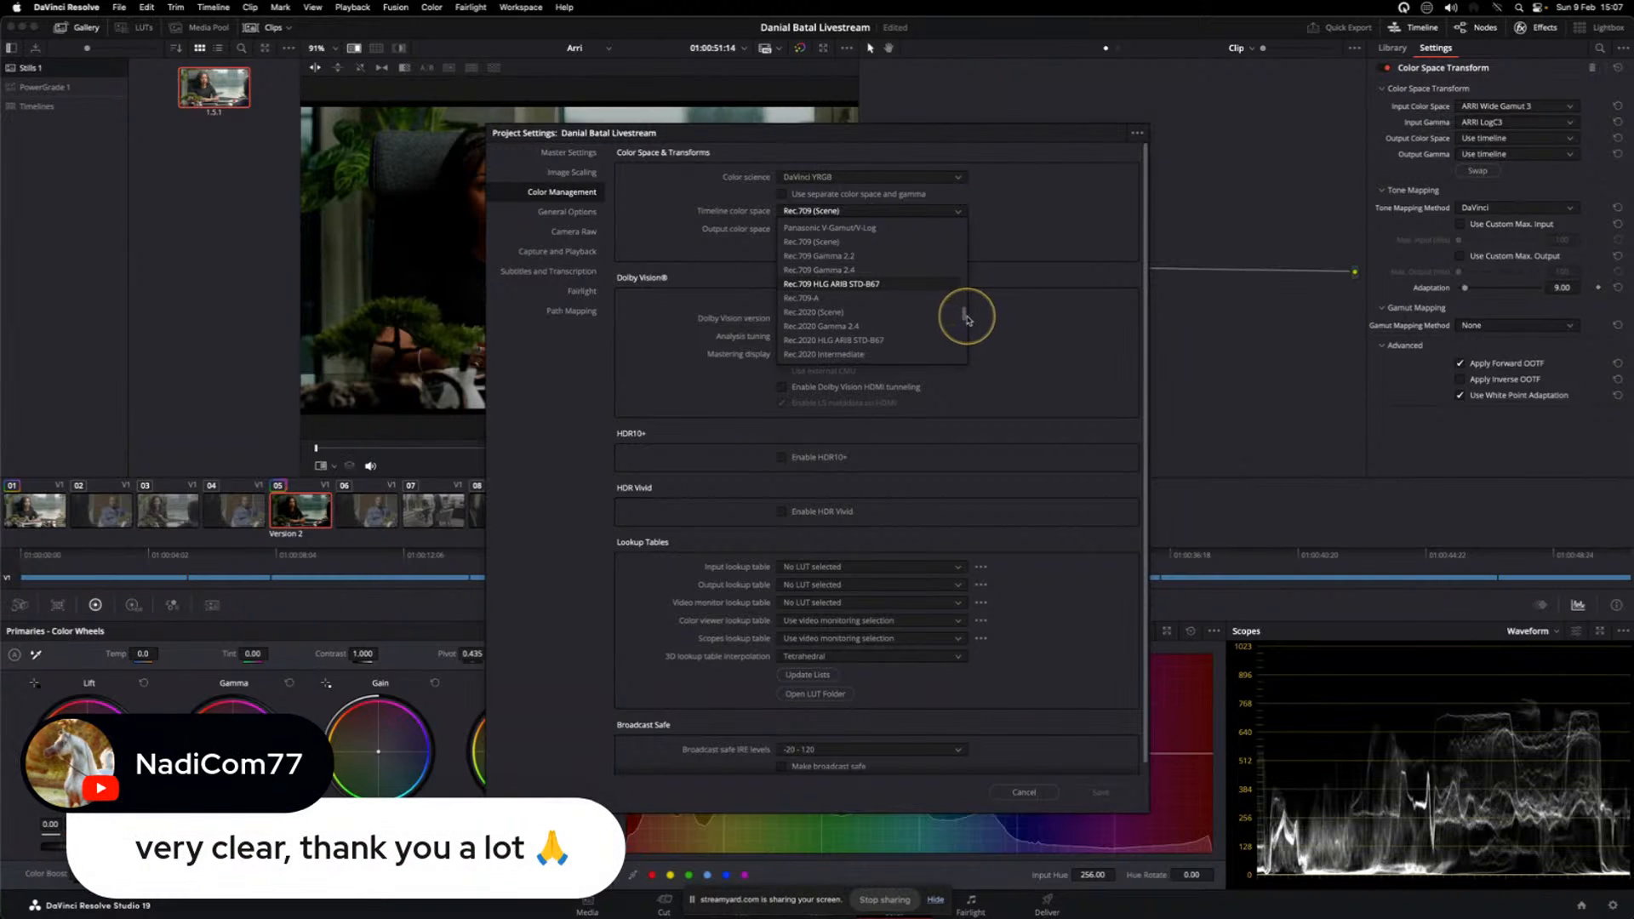
{"action": "left_click_drag", "start_coordinate": [963, 306], "coordinate": [966, 262]}
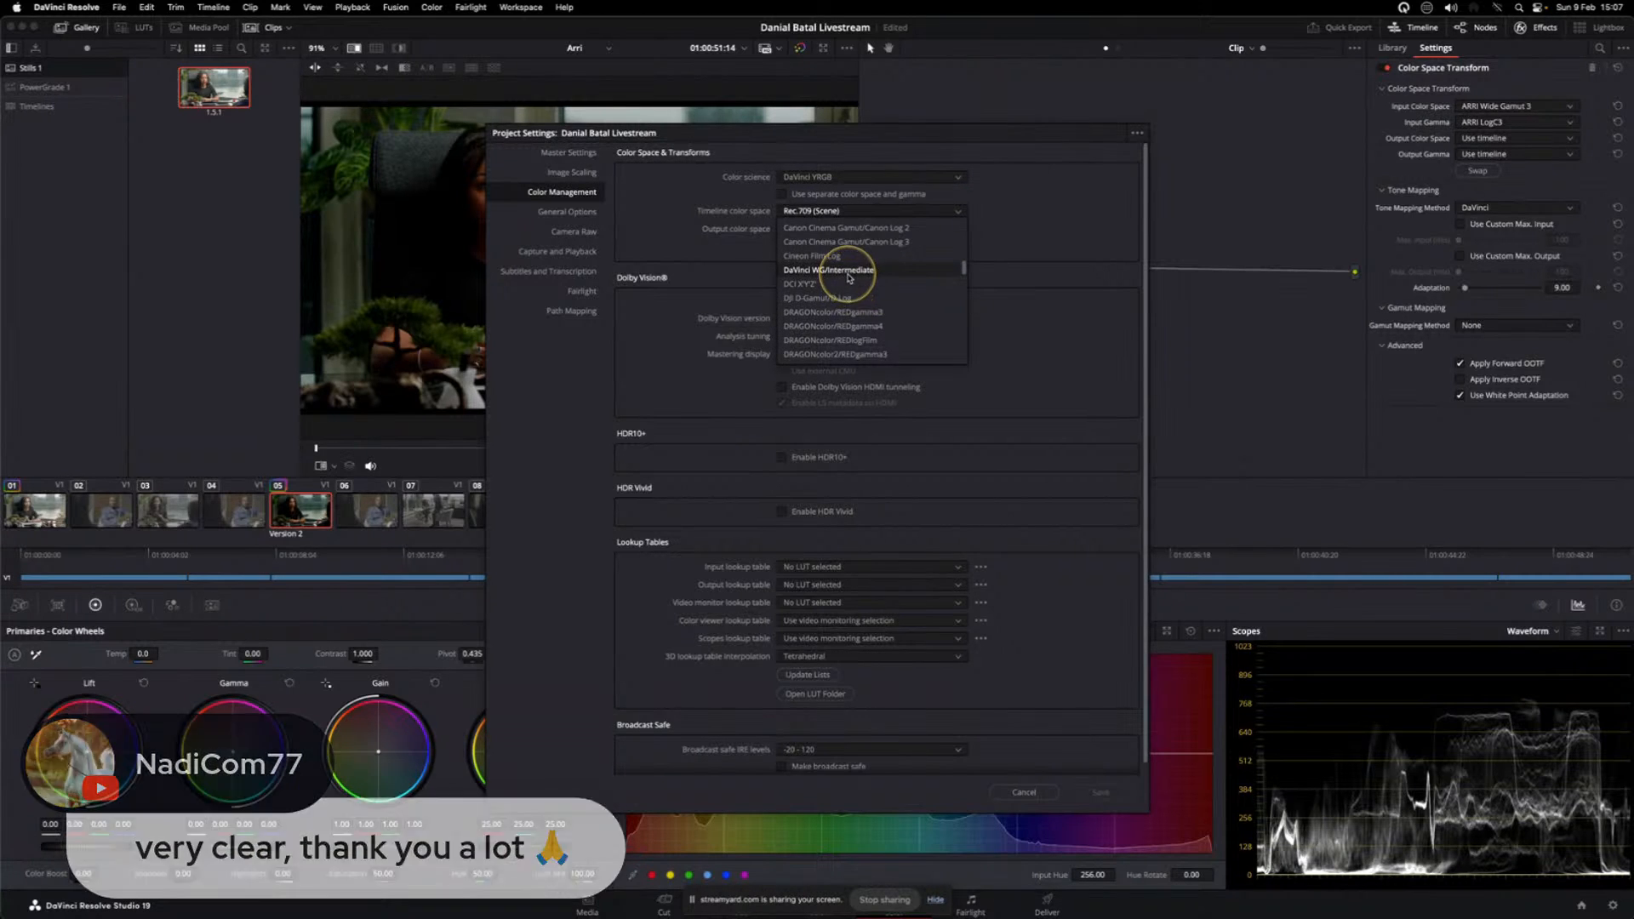
{"action": "left_click", "coordinate": [851, 274]}
- Set the project's output color space to DaVinci WG/Intermediate
{"action": "left_click", "coordinate": [843, 231]}
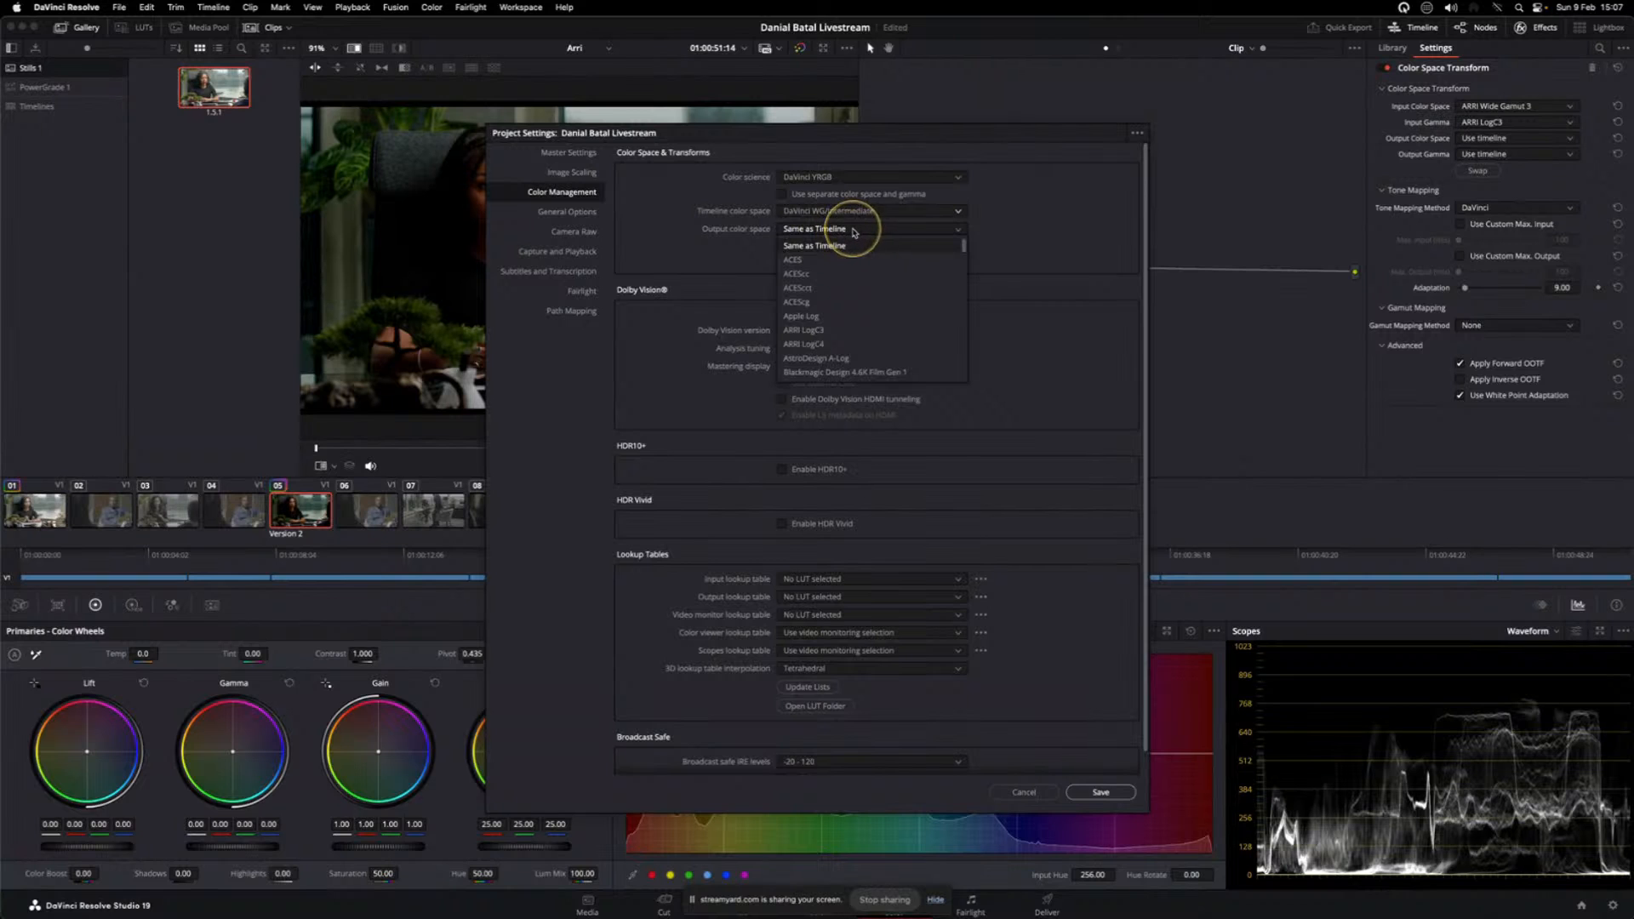
{"action": "left_click_drag", "start_coordinate": [967, 246], "coordinate": [962, 280]}
{"action": "left_click", "coordinate": [858, 331]}
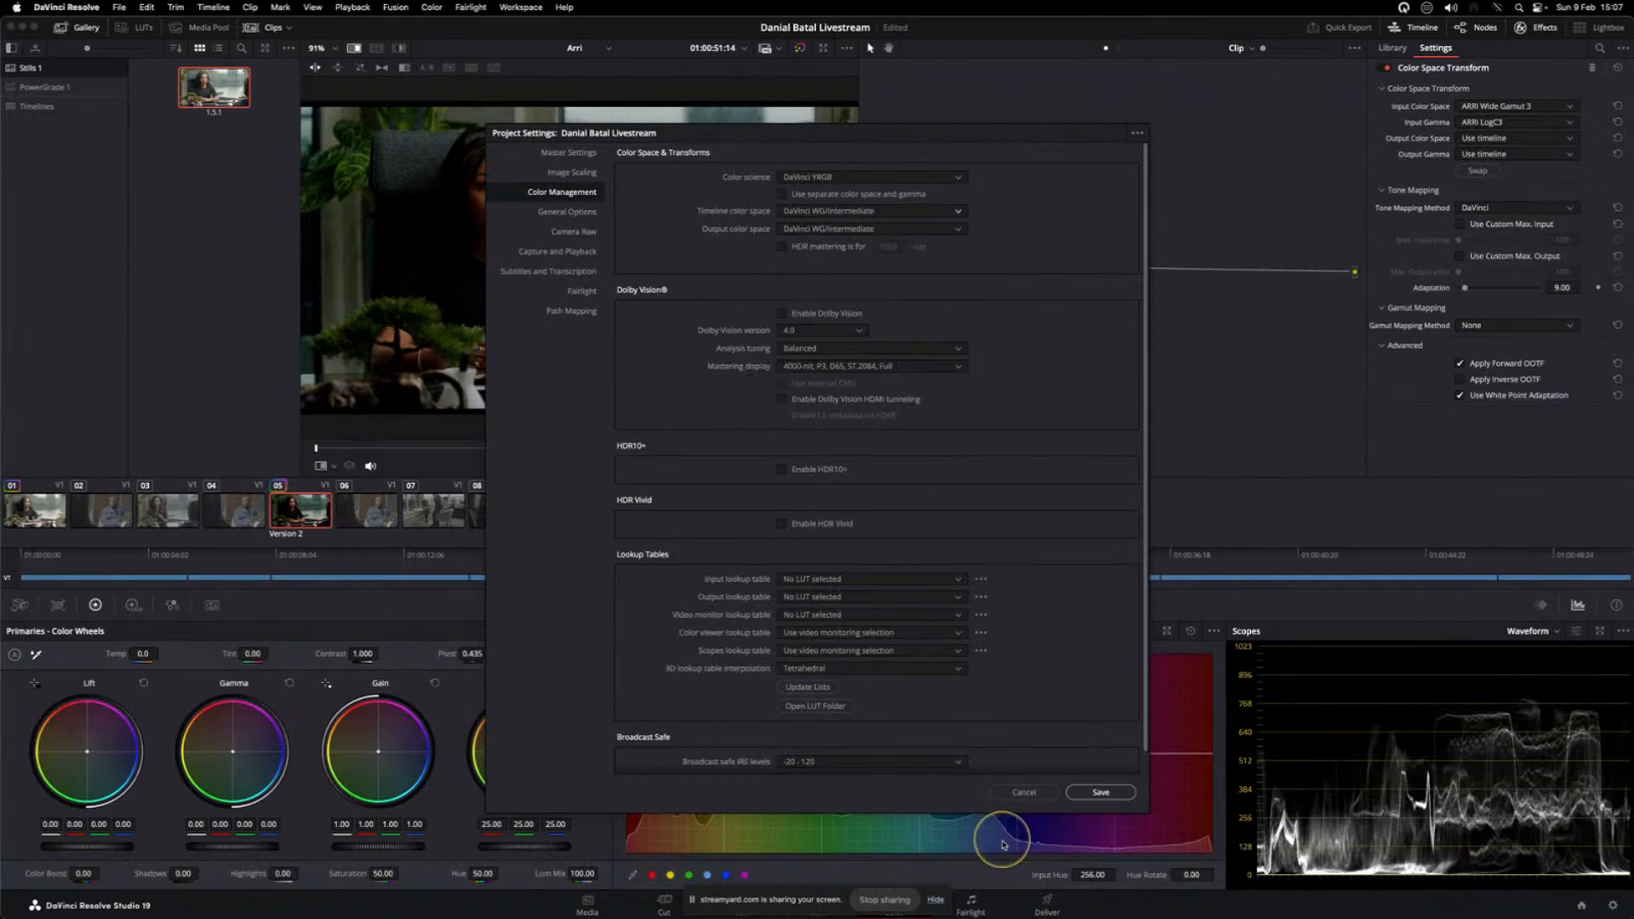
- Set the project's output color space to Rec.709 Gamma 2.2, then save the settings and the project
{"action": "left_click", "coordinate": [873, 230]}
{"action": "mouse_move", "coordinate": [959, 280]}
{"action": "left_mouse_down"}
{"action": "mouse_move", "coordinate": [960, 259]}
{"action": "mouse_move", "coordinate": [955, 307]}
{"action": "left_mouse_up"}
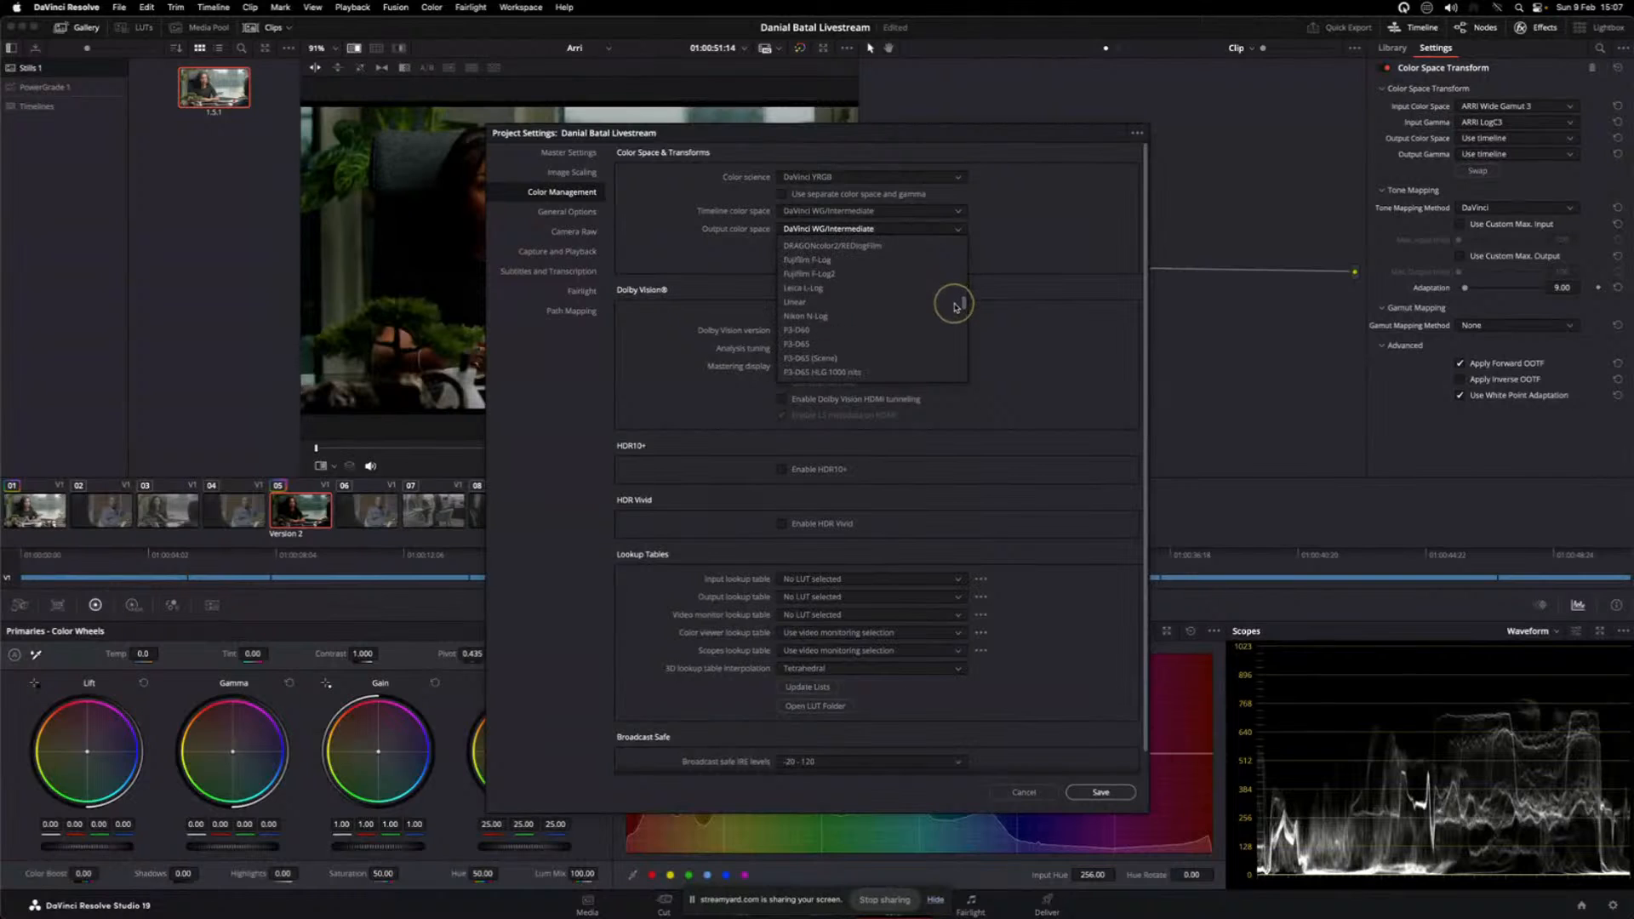
{"action": "scroll", "coordinate": [955, 307], "scroll_direction": "down", "scroll_amount": 4}
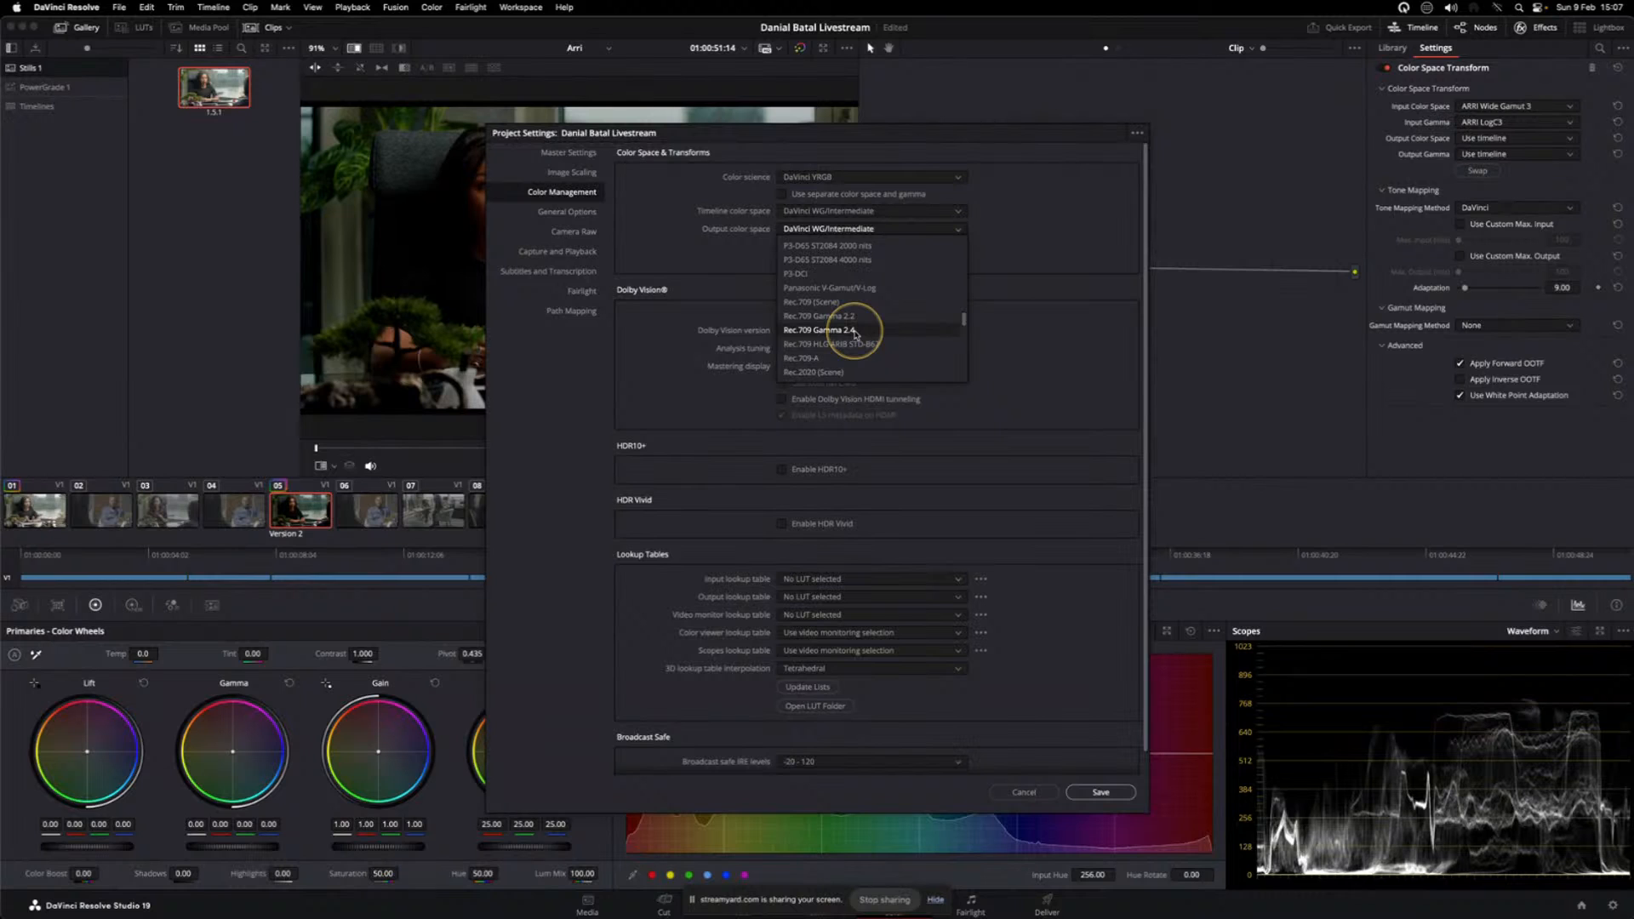
{"action": "left_click", "coordinate": [852, 316]}
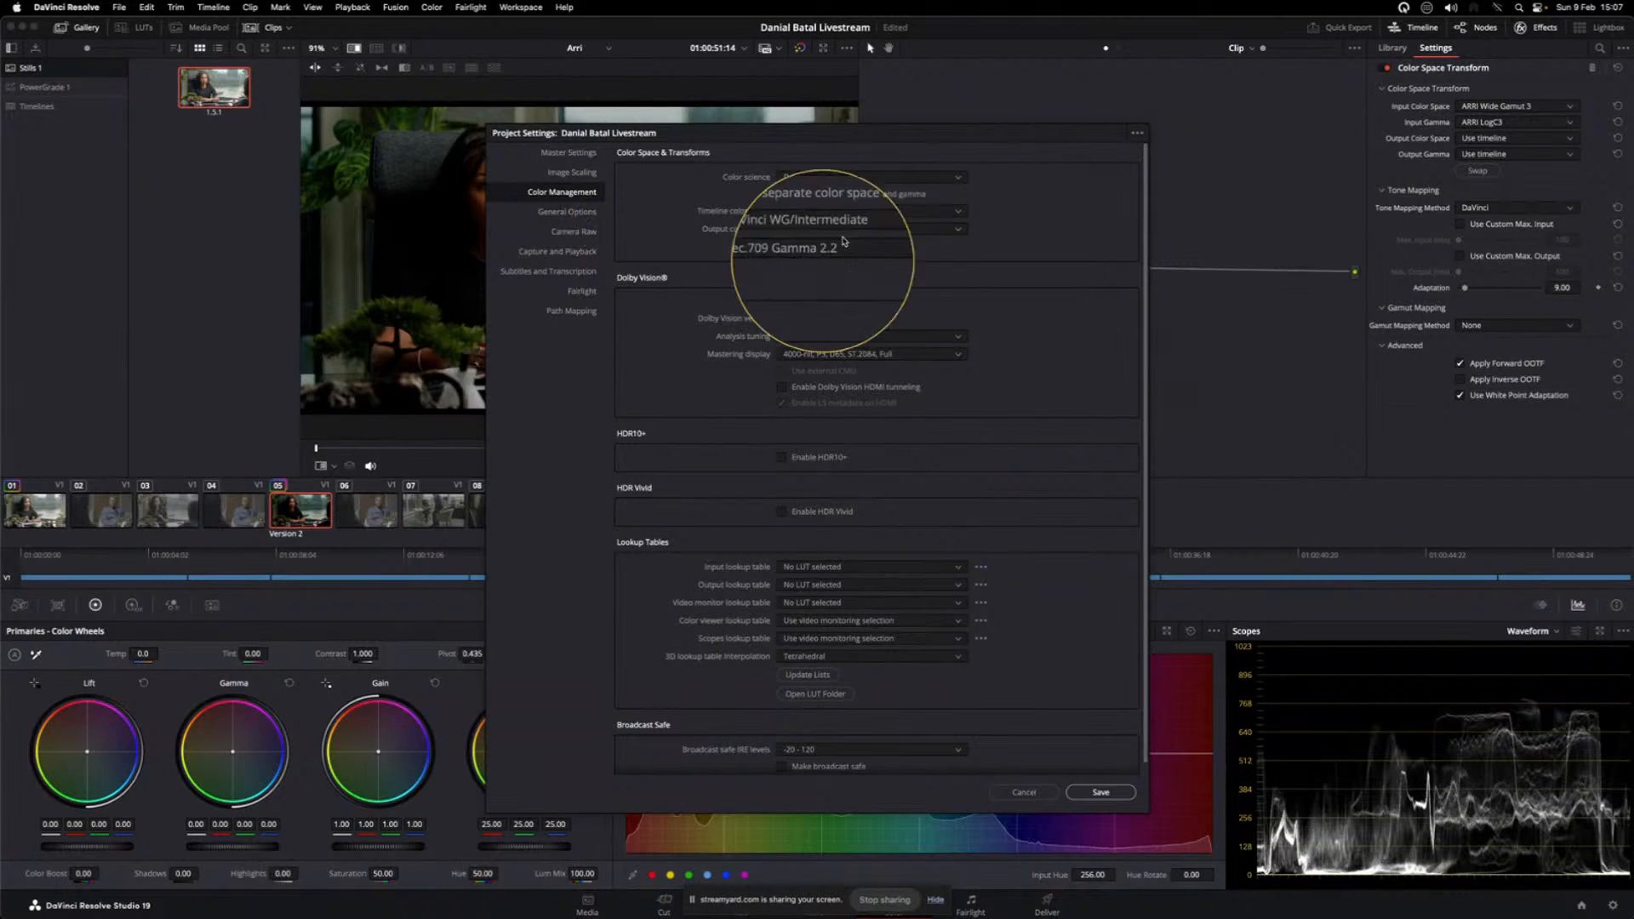
{"action": "left_click", "coordinate": [1093, 790]}
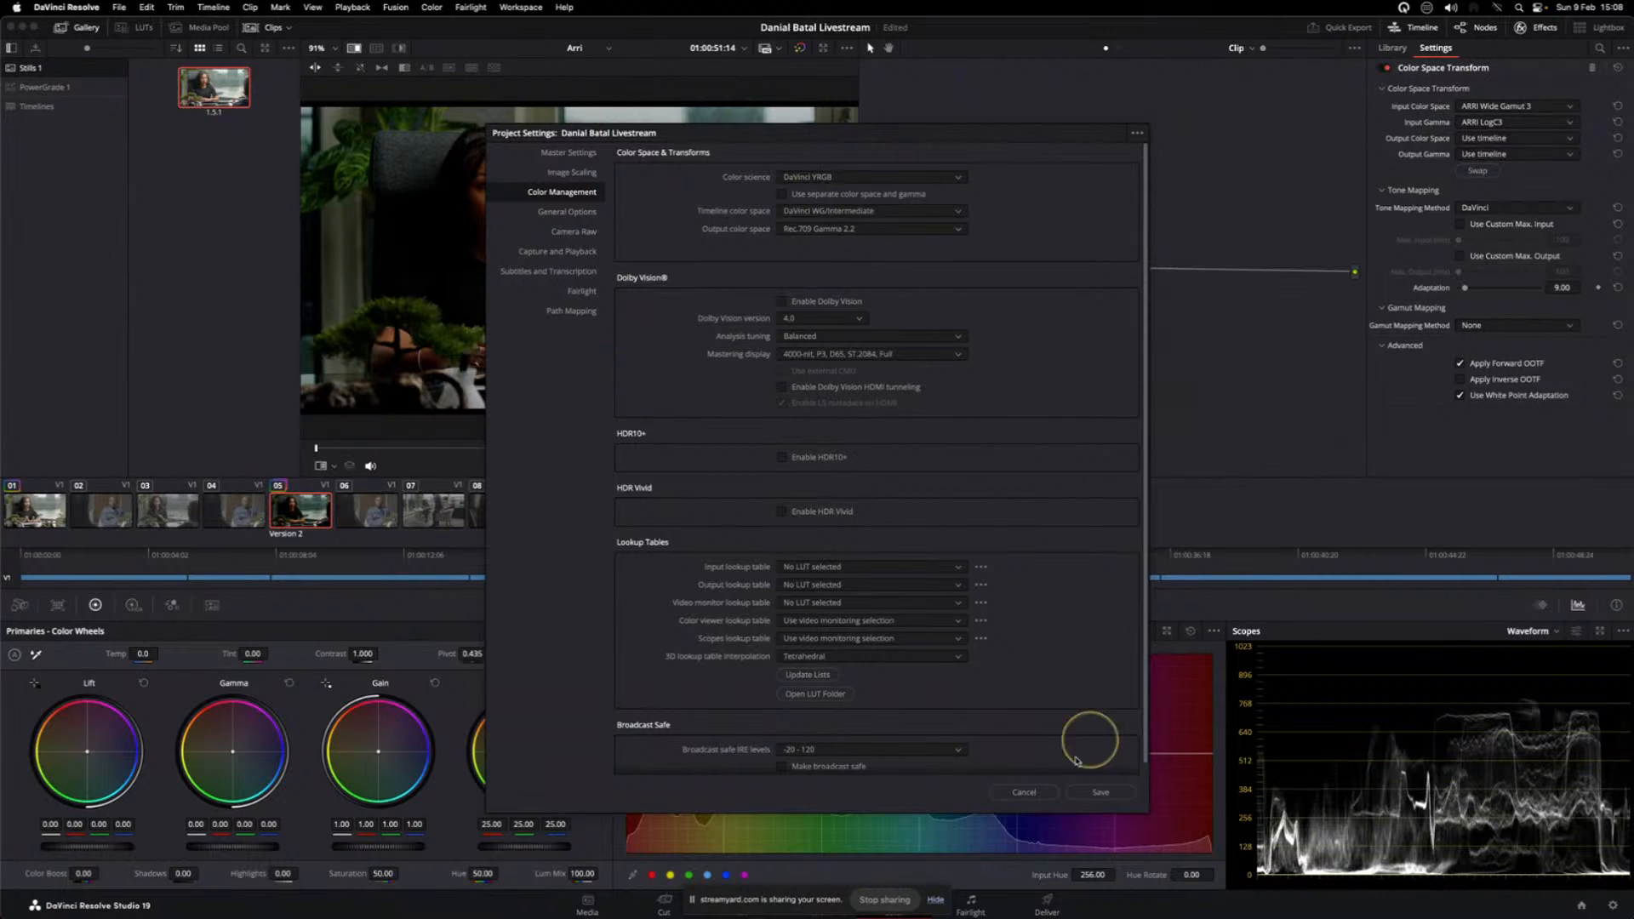
{"action": "left_click", "coordinate": [1107, 794]}
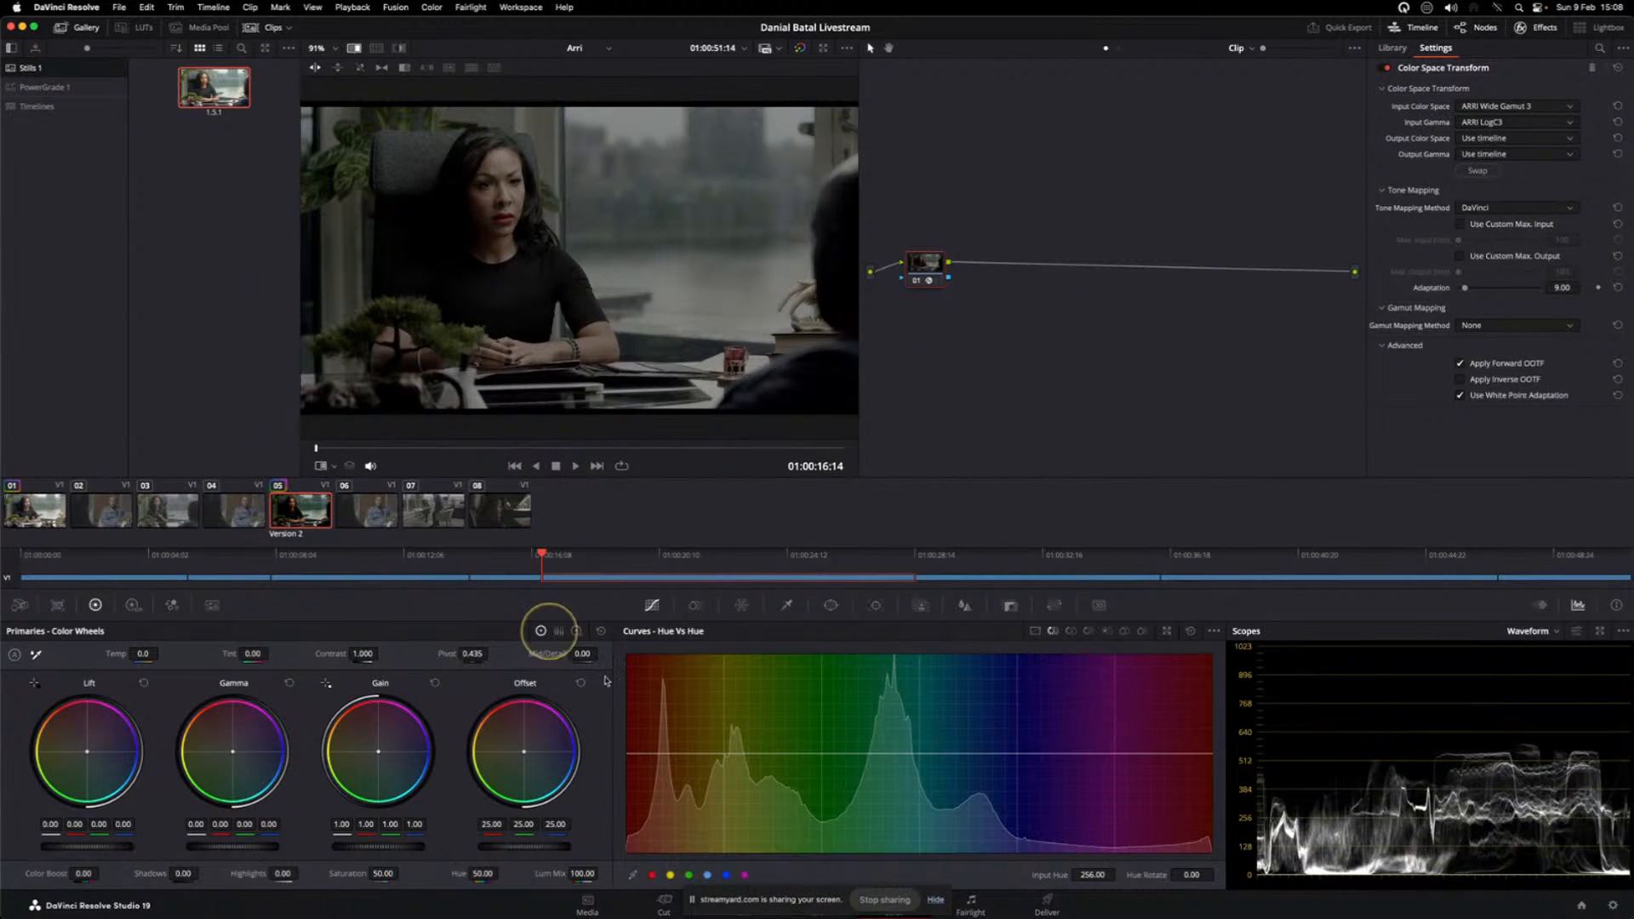
{"action": "key", "text": "super+s"}
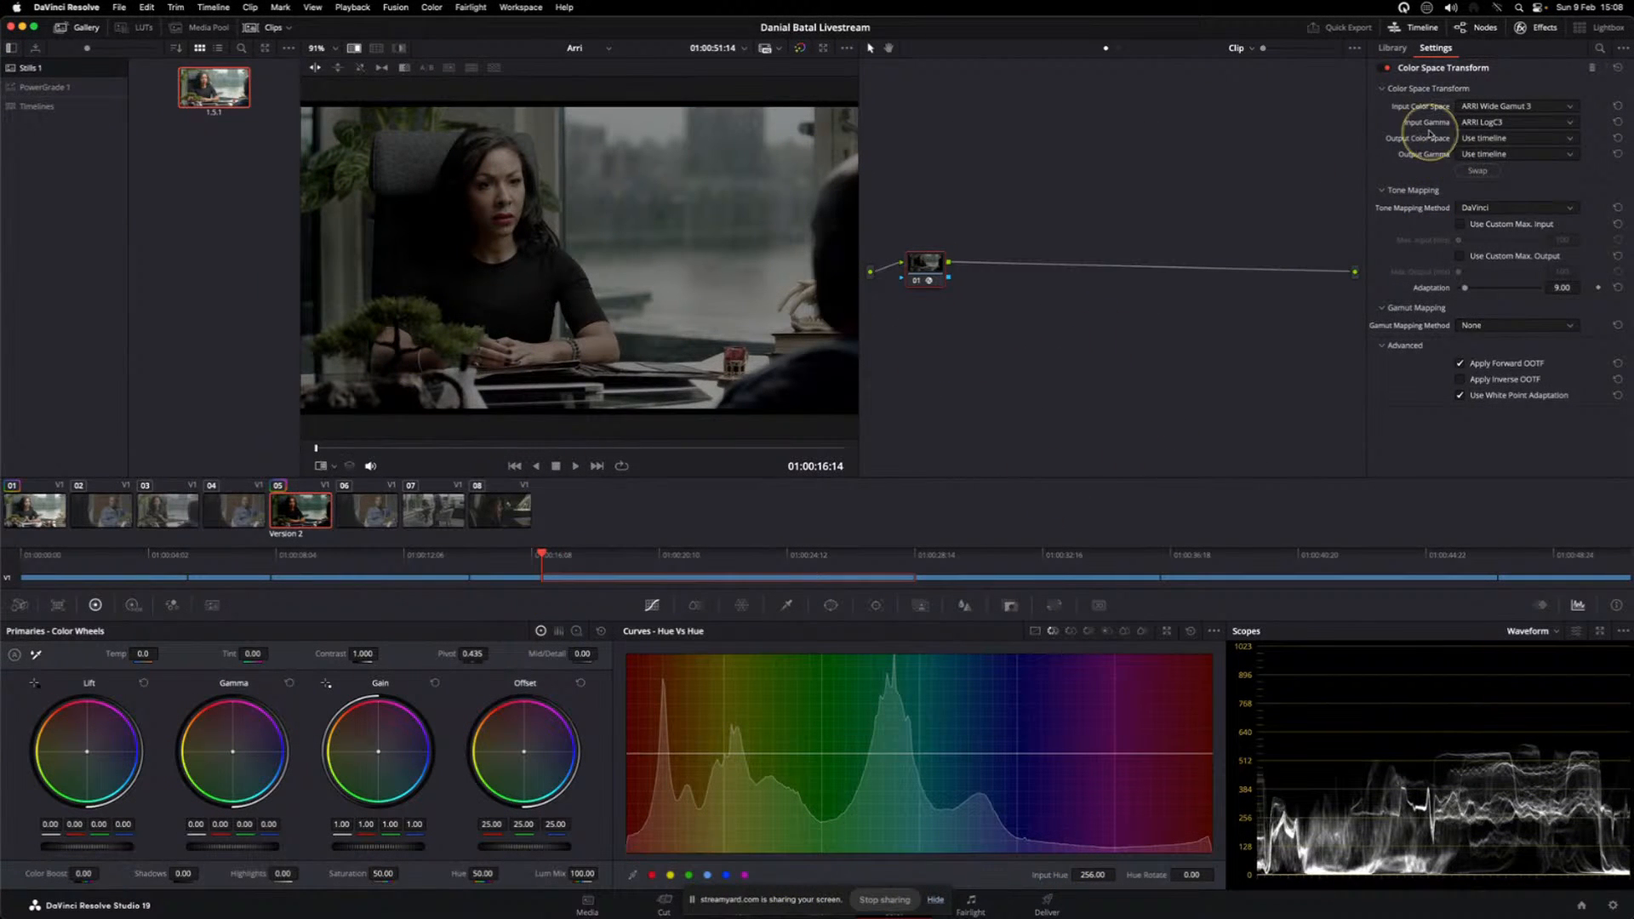
- Set the Color Space Transform's output color space to DaVinci Wide Gamut and its output gamma to DaVinci Intermediate
{"action": "left_click", "coordinate": [1511, 138]}
{"action": "left_click", "coordinate": [1507, 154]}
{"action": "left_click", "coordinate": [1563, 141]}
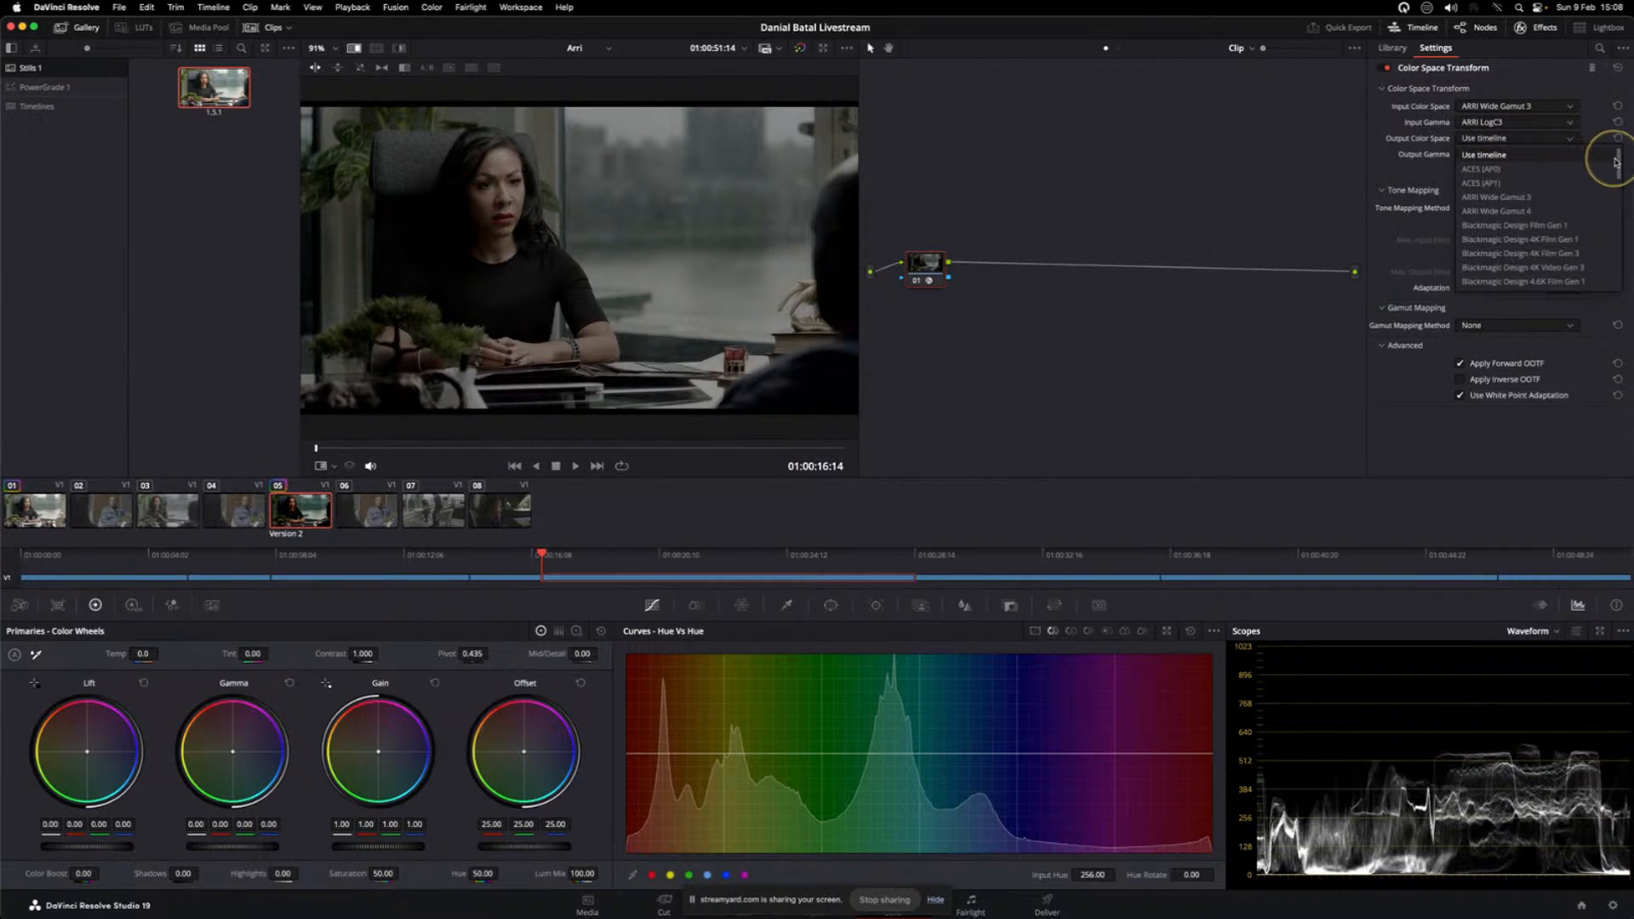
{"action": "left_click_drag", "start_coordinate": [1618, 162], "coordinate": [1624, 211]}
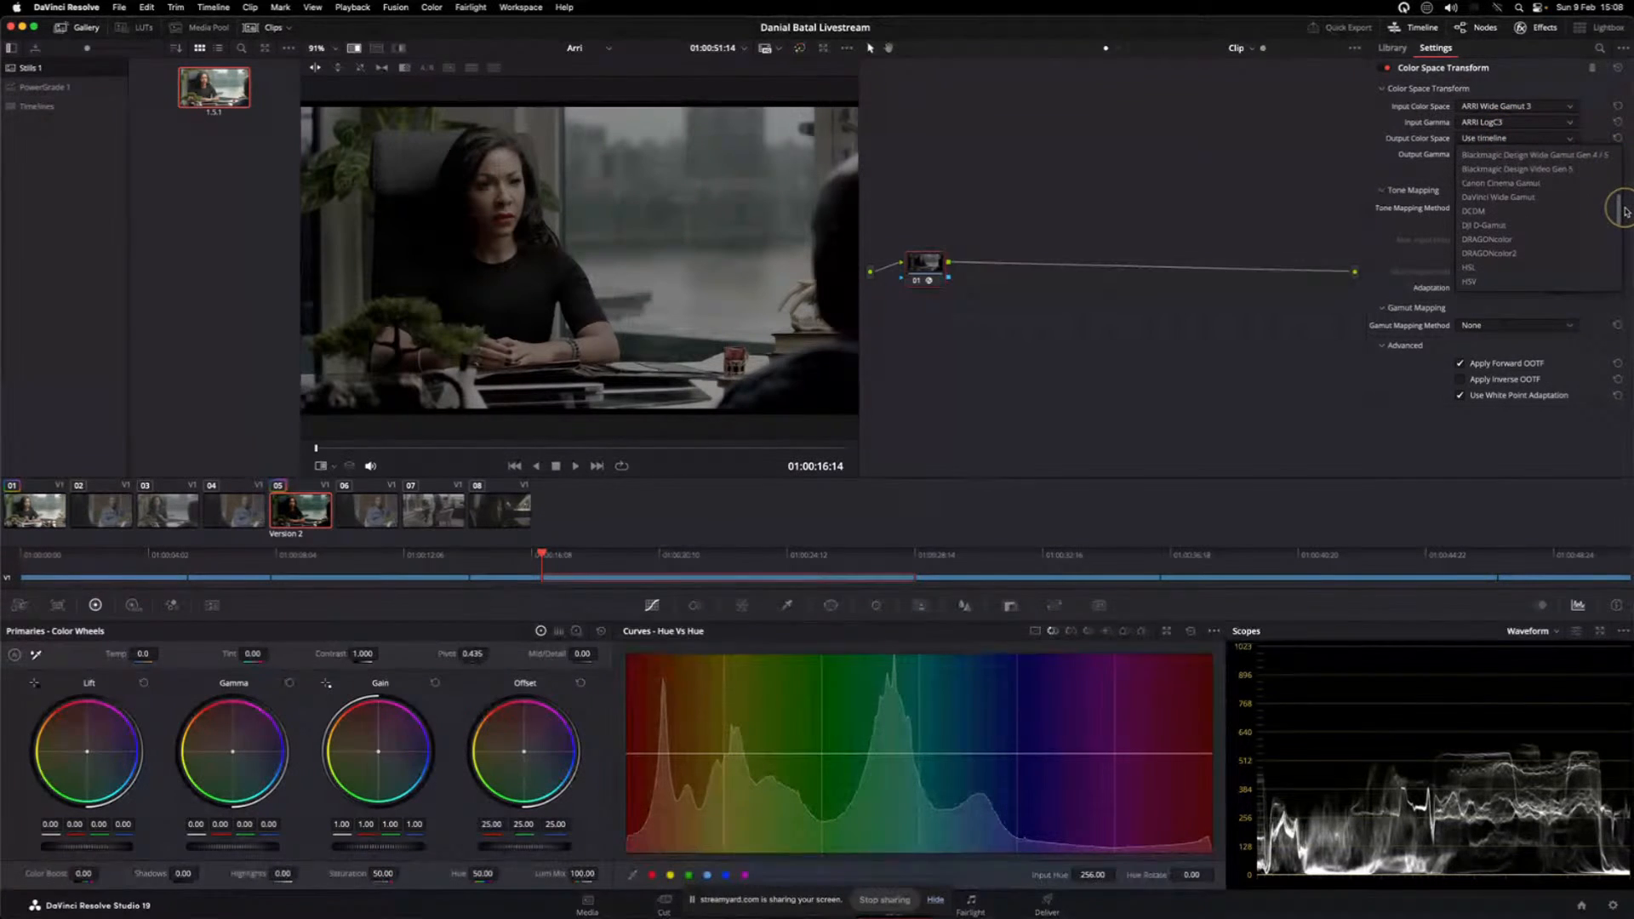
{"action": "left_click", "coordinate": [1545, 196]}
{"action": "left_click", "coordinate": [1567, 154]}
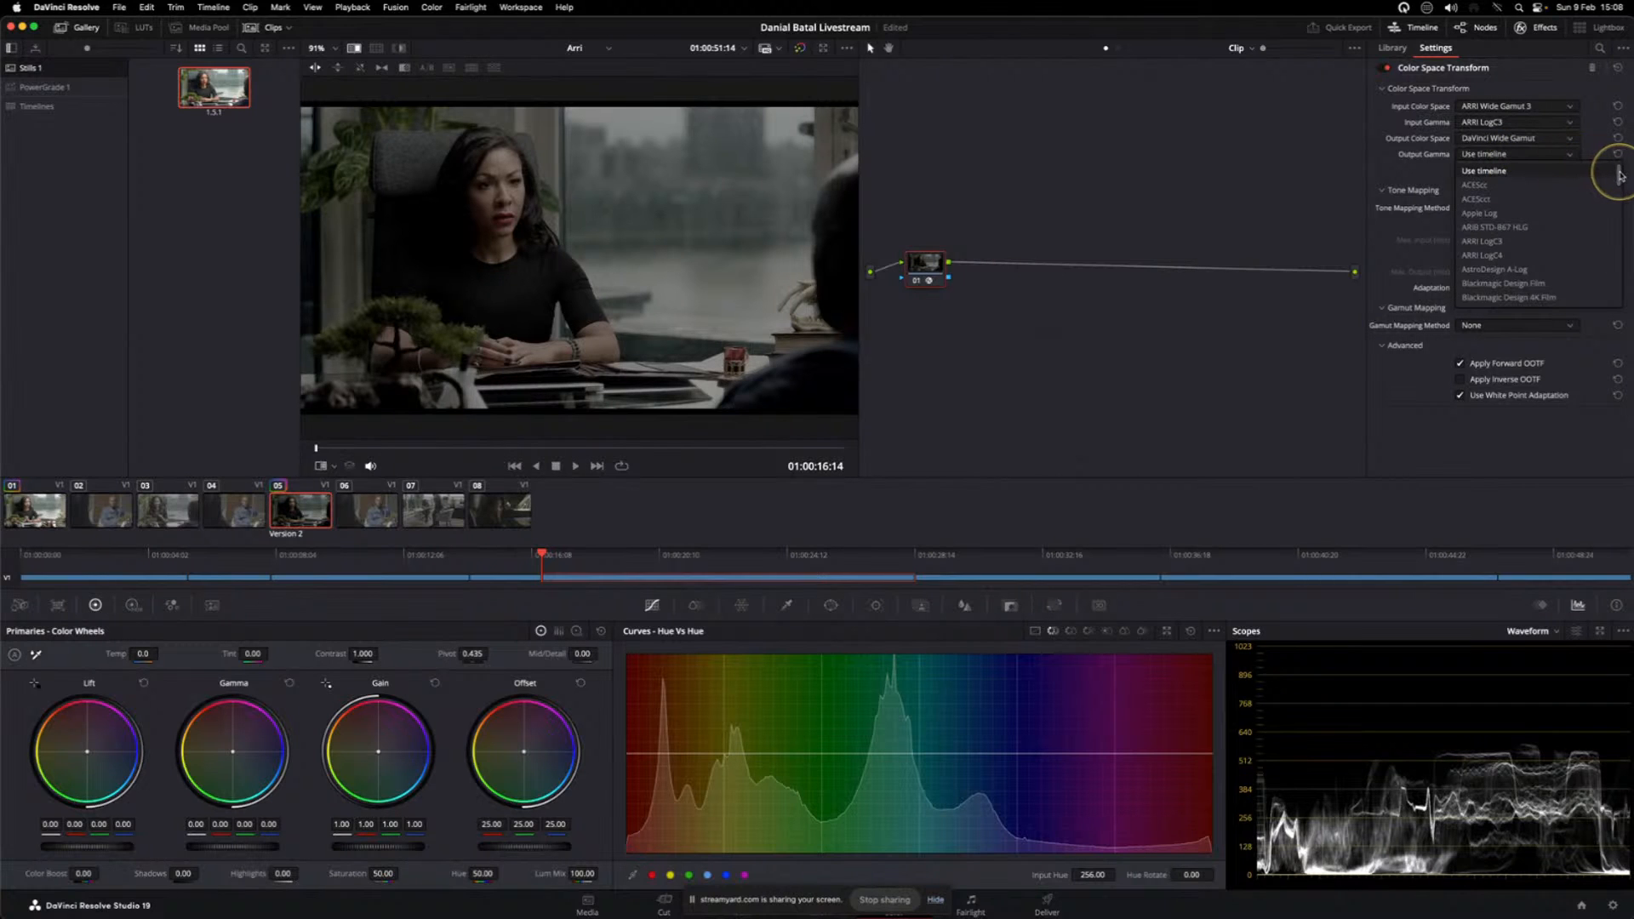
{"action": "left_click_drag", "start_coordinate": [1619, 175], "coordinate": [1618, 209]}
{"action": "left_click", "coordinate": [1548, 256]}
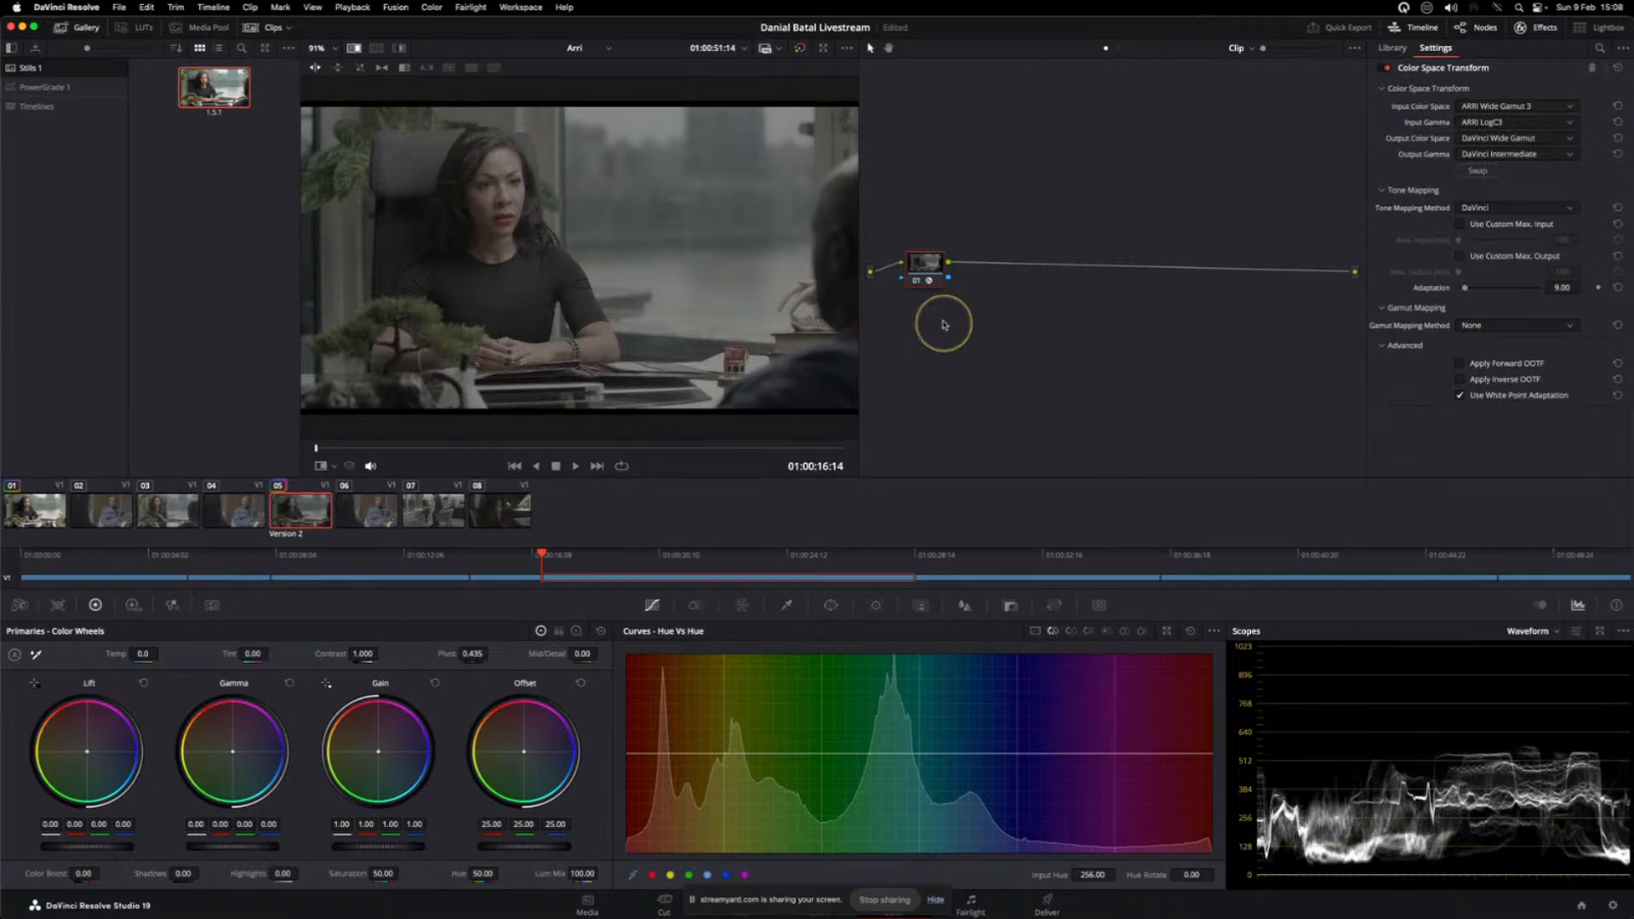
- Line up node 01 beside the source in the node graph and label it "CAMERA to BIG SPACE"
{"action": "left_click_drag", "start_coordinate": [925, 268], "coordinate": [927, 264]}
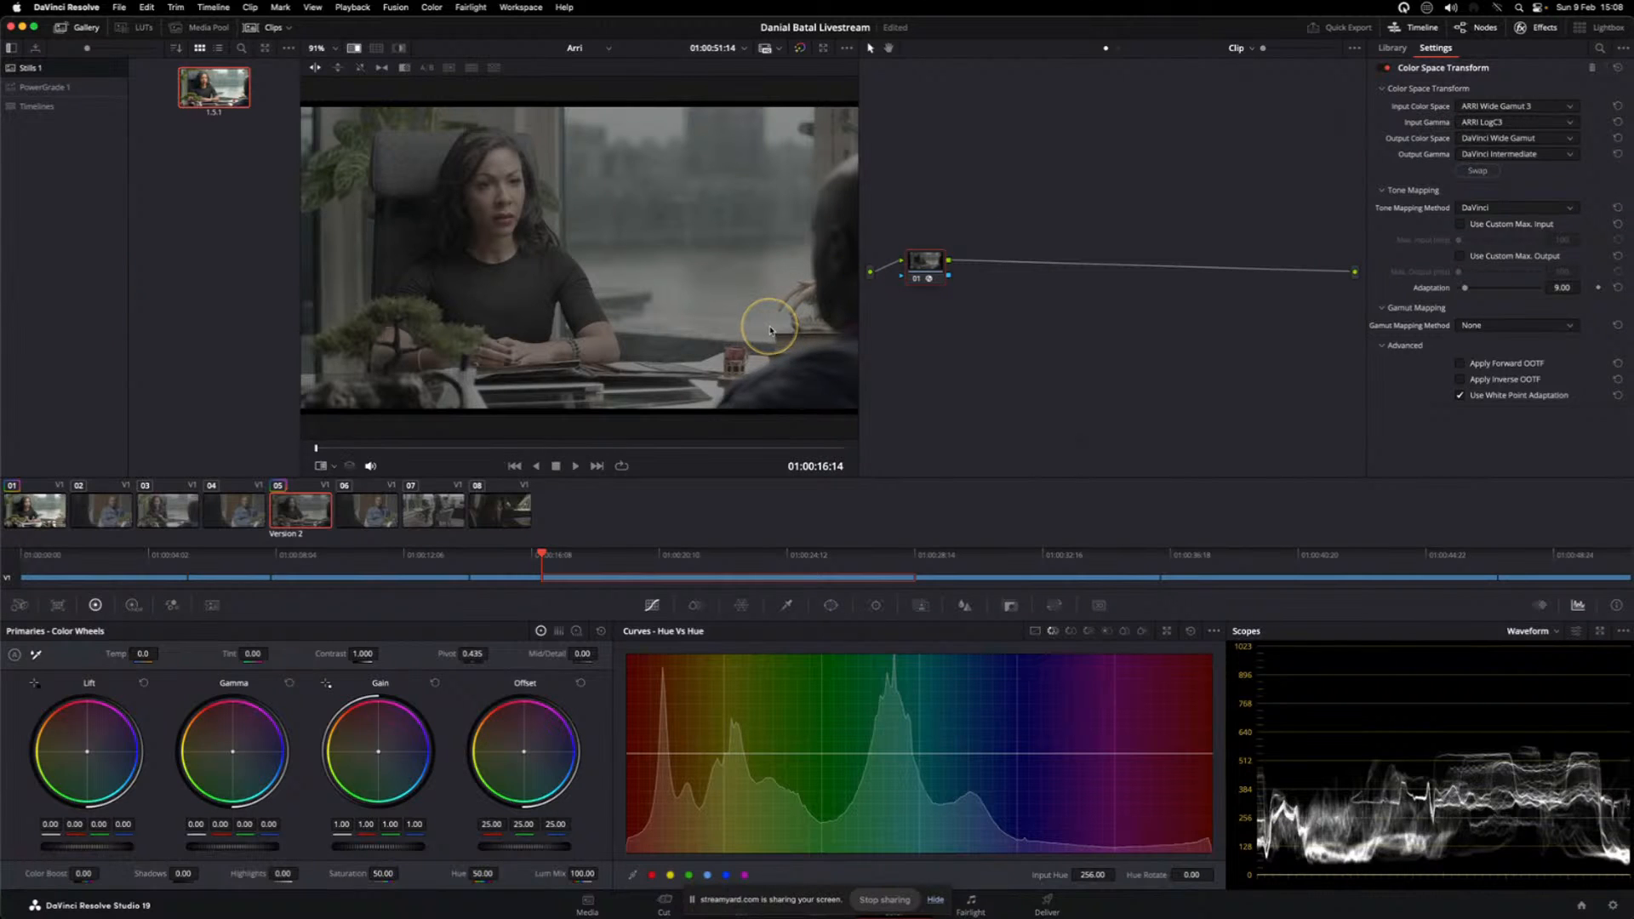
{"action": "left_click_drag", "start_coordinate": [925, 263], "coordinate": [930, 266]}
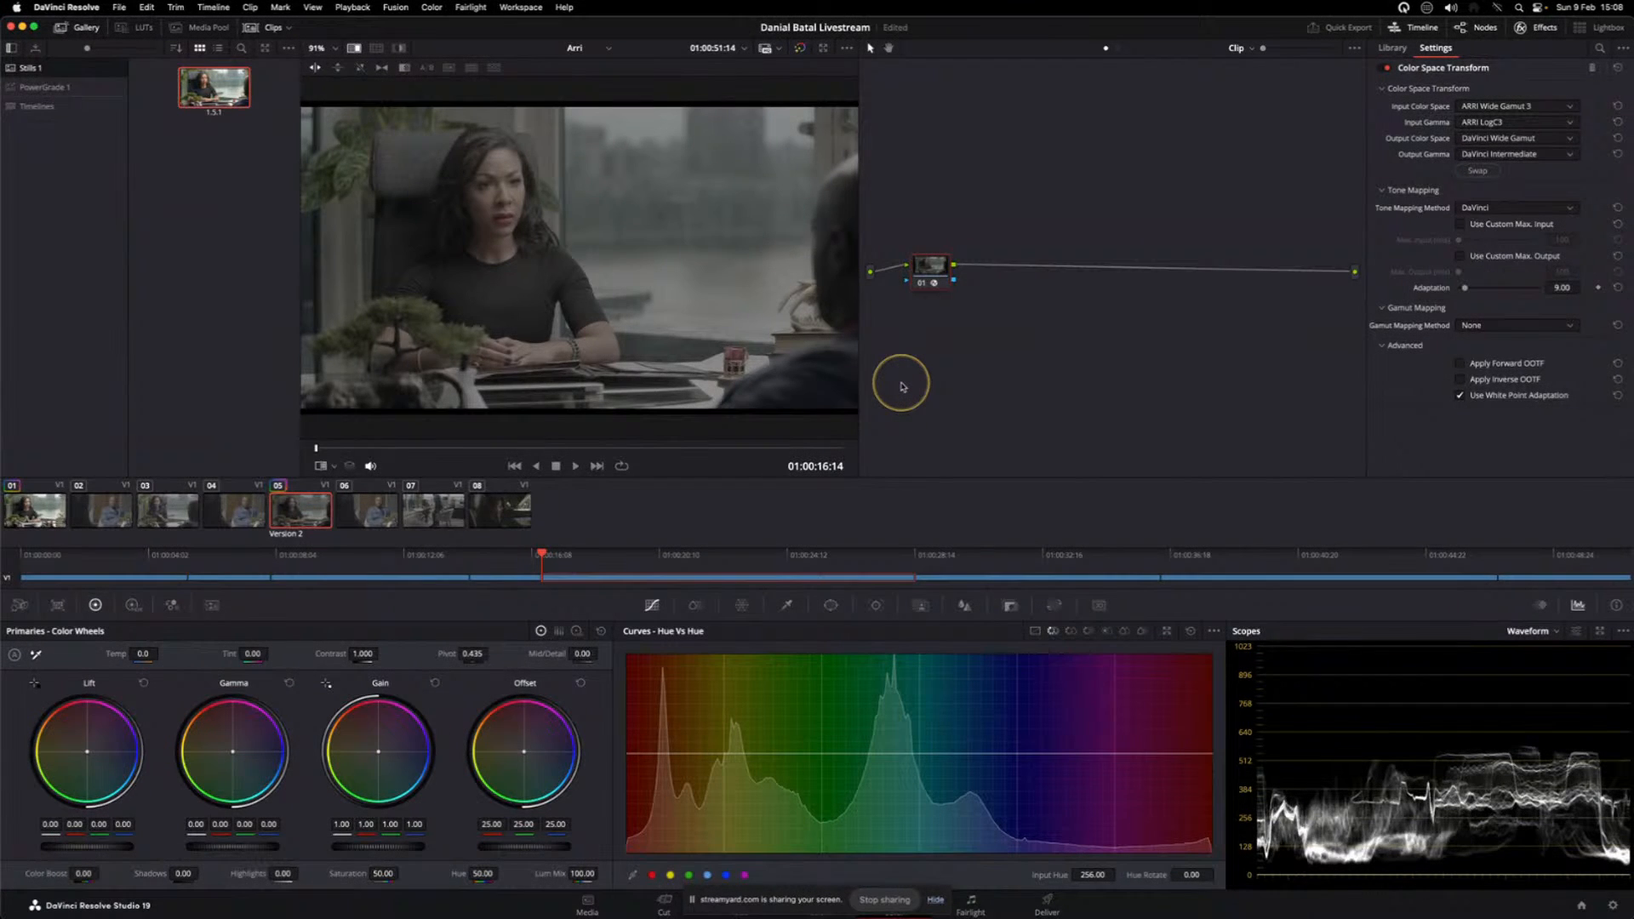
{"action": "left_click_drag", "start_coordinate": [926, 270], "coordinate": [926, 274]}
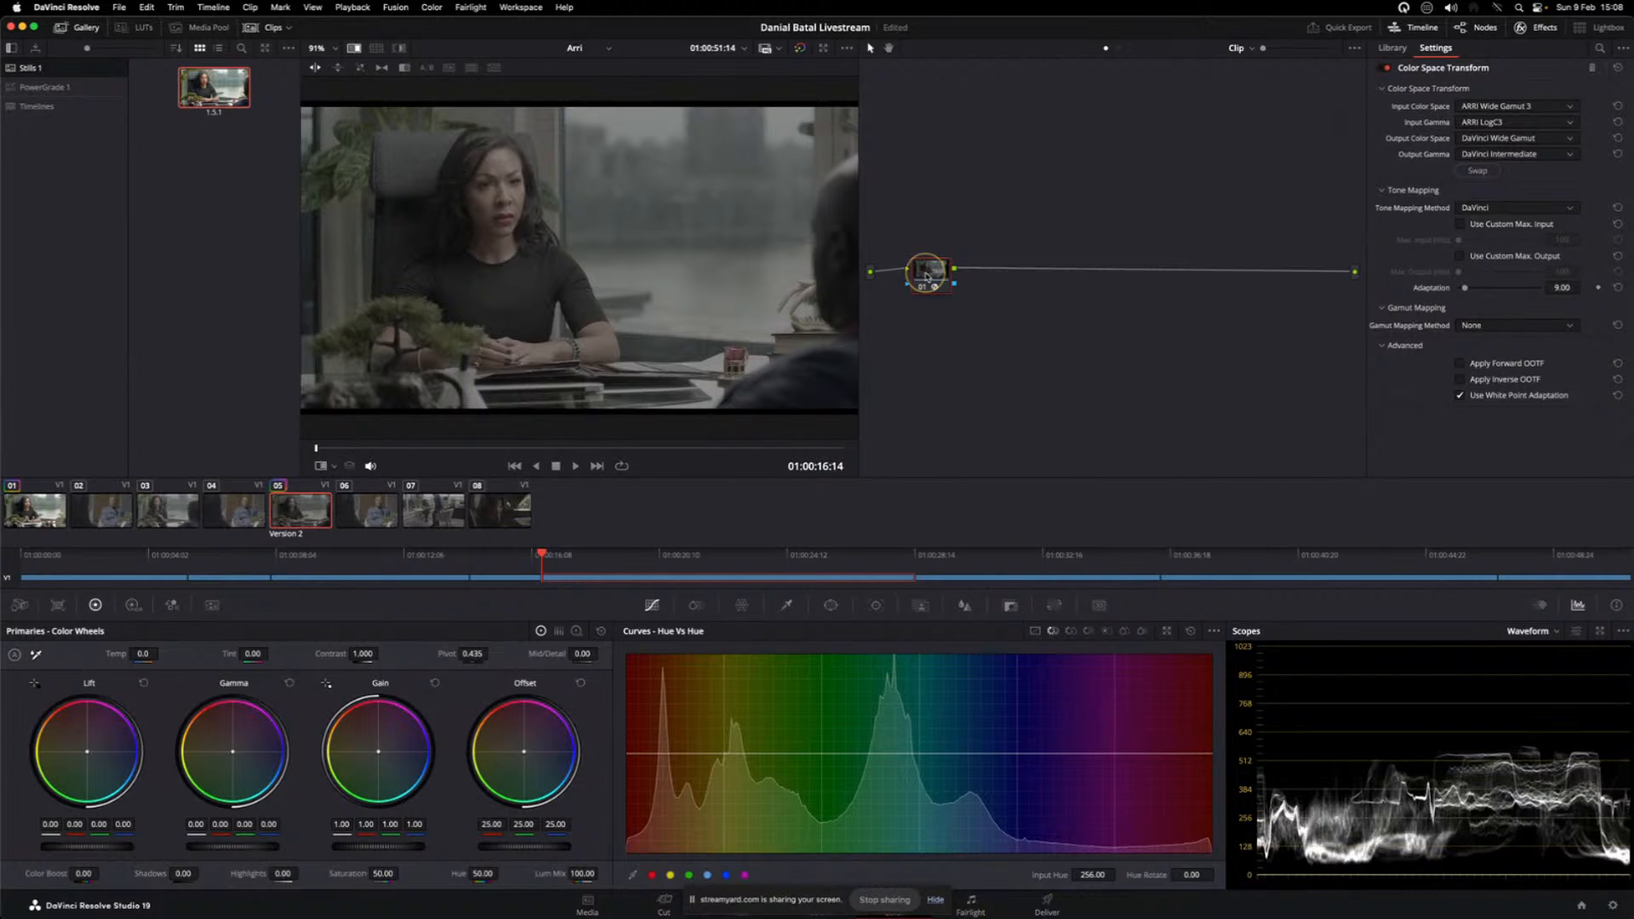
{"action": "left_click_drag", "start_coordinate": [1264, 48], "coordinate": [1278, 47]}
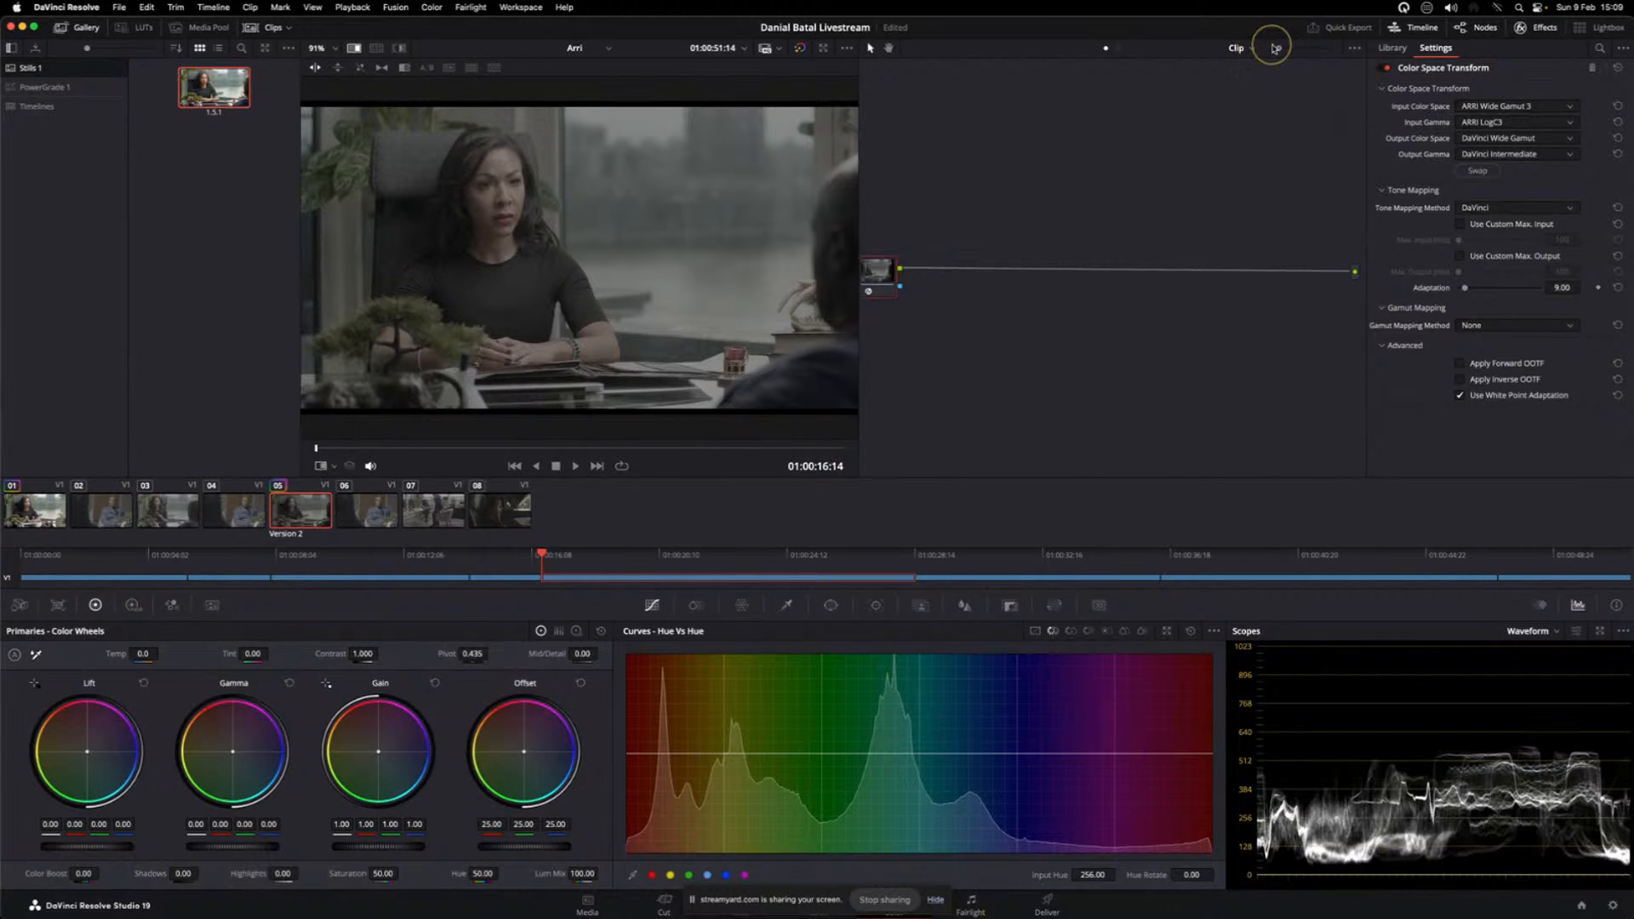
{"action": "left_click_drag", "start_coordinate": [882, 274], "coordinate": [934, 283]}
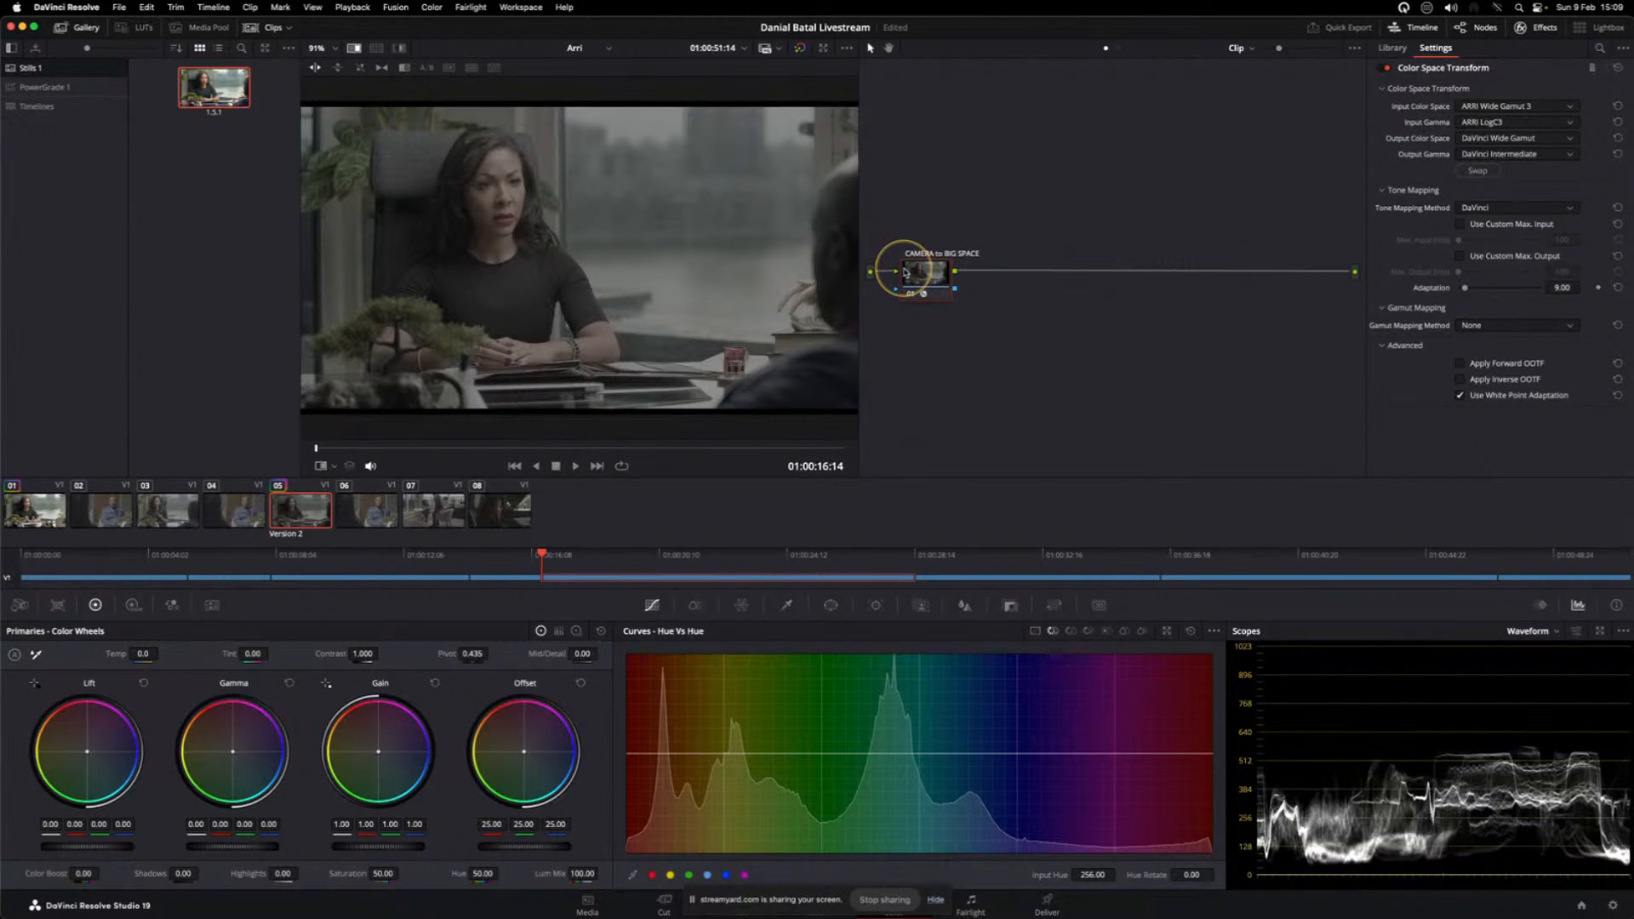
- Hide the effects settings to widen the node graph, and reposition the CAMERA to BIG SPACE node just after the source
{"action": "left_click_drag", "start_coordinate": [1277, 48], "coordinate": [1302, 50]}
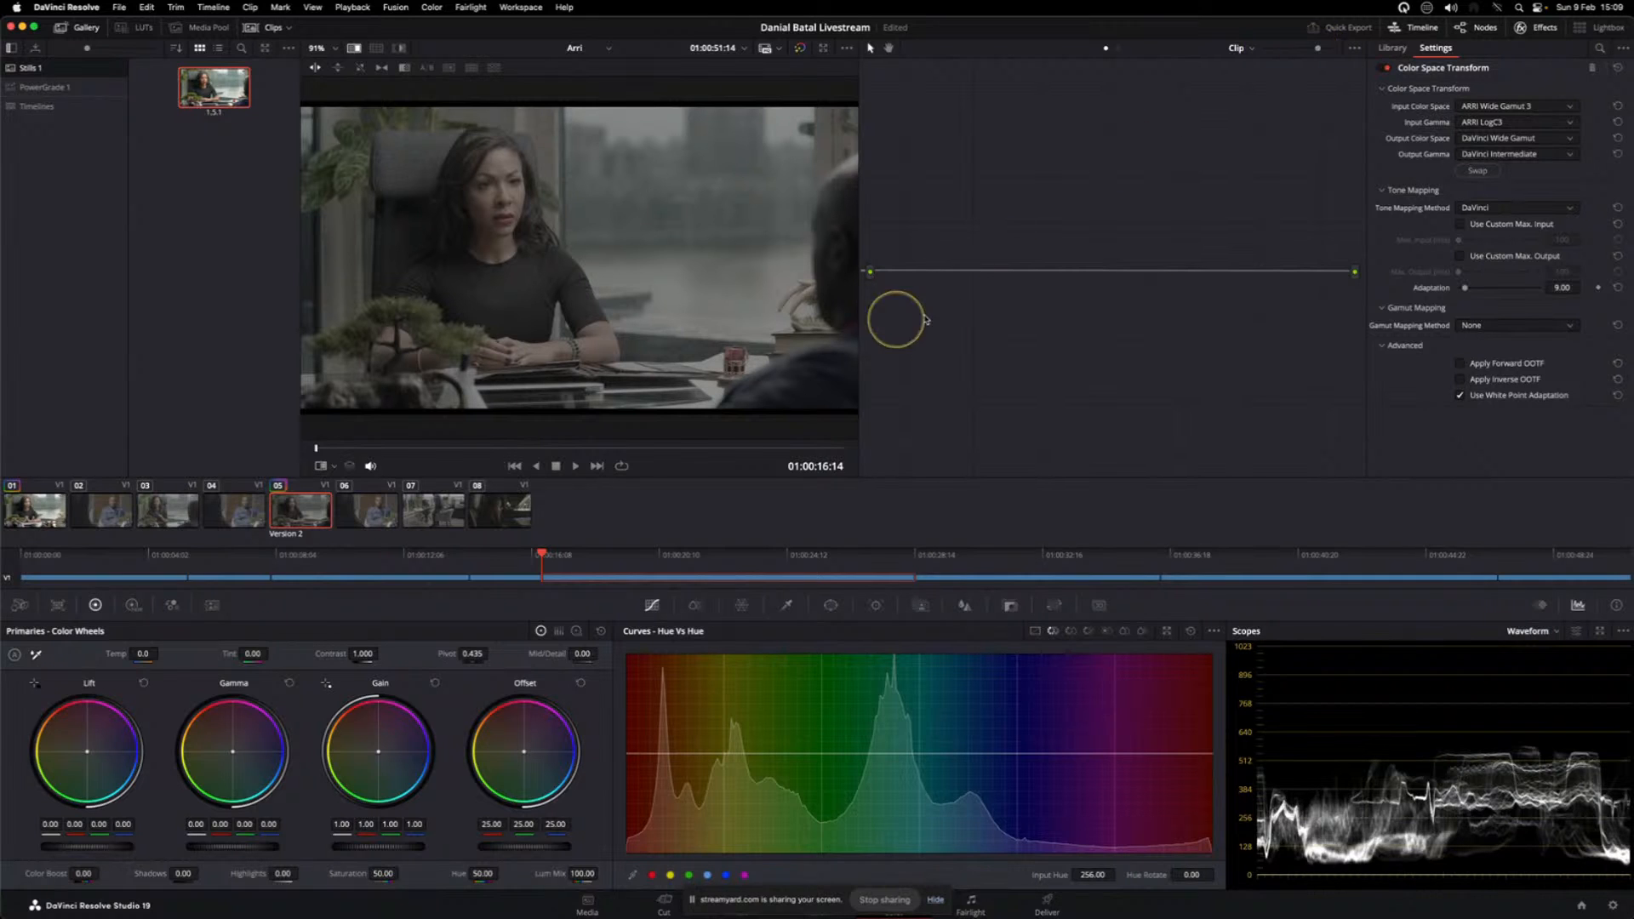
{"action": "left_click_drag", "start_coordinate": [901, 317], "coordinate": [1025, 350]}
{"action": "left_click_drag", "start_coordinate": [904, 300], "coordinate": [1013, 238]}
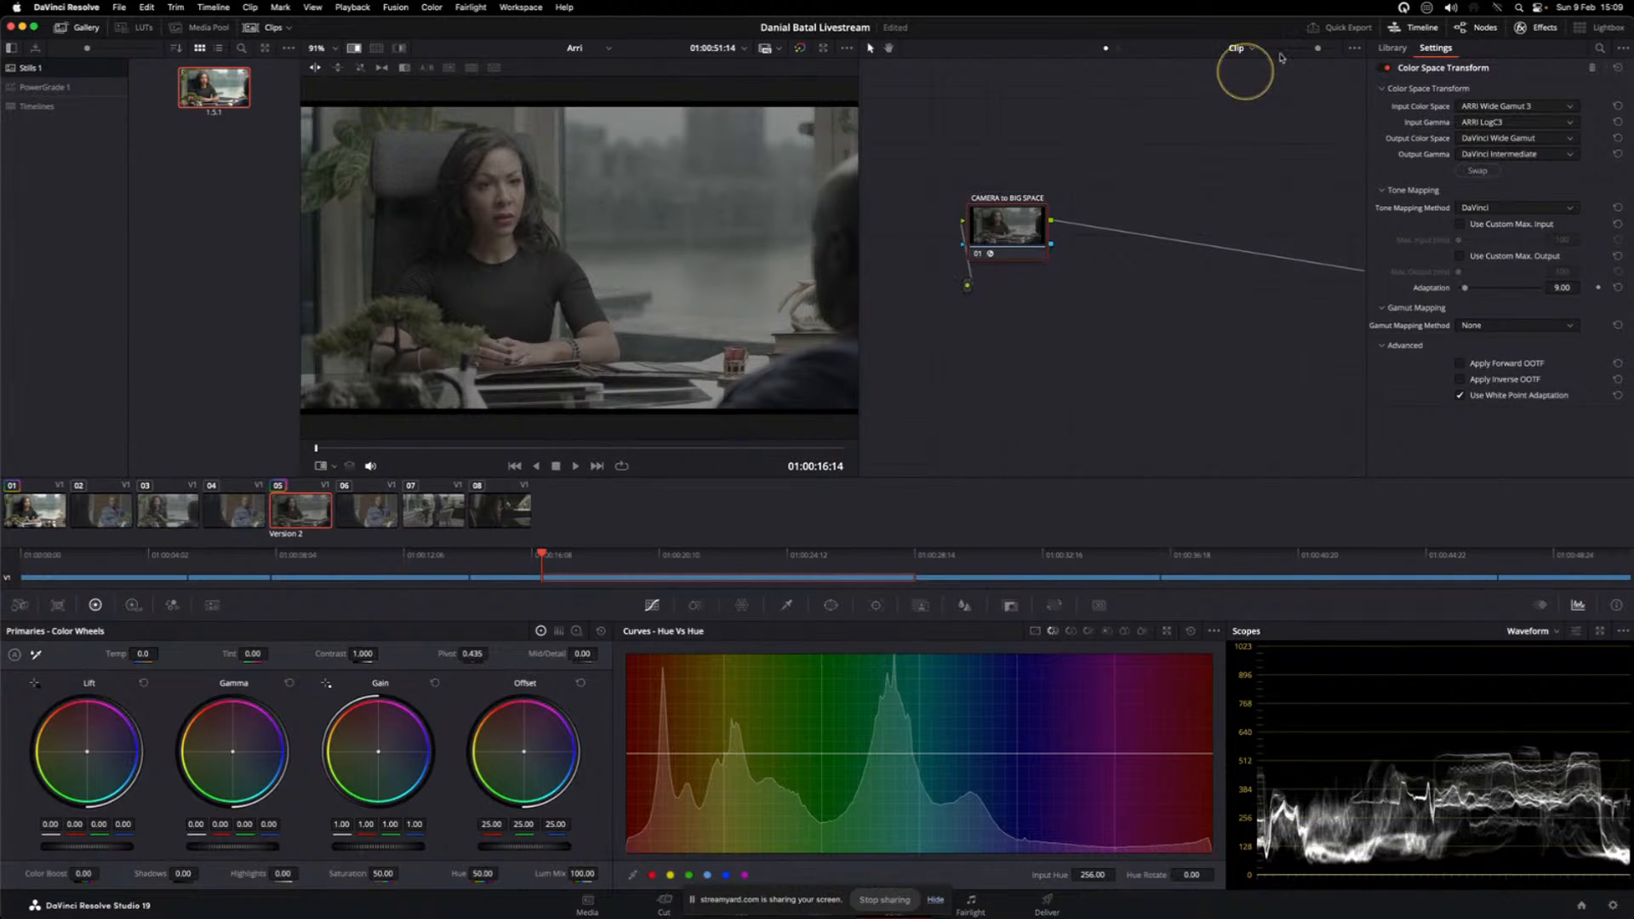
{"action": "left_click", "coordinate": [1533, 31]}
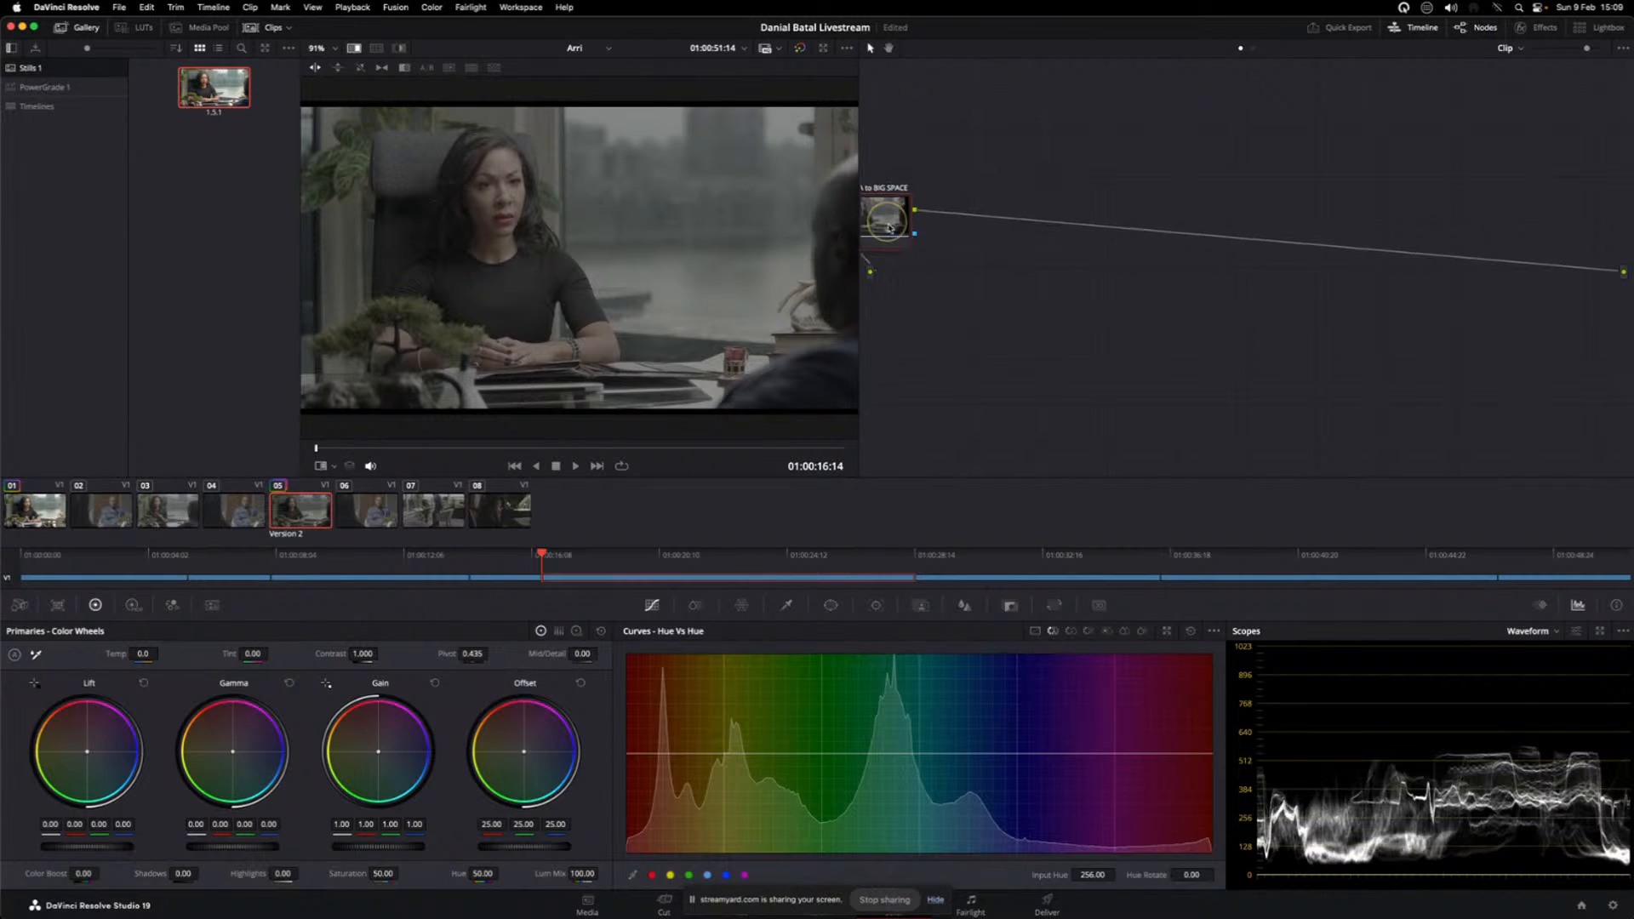
{"action": "left_click_drag", "start_coordinate": [886, 220], "coordinate": [947, 269]}
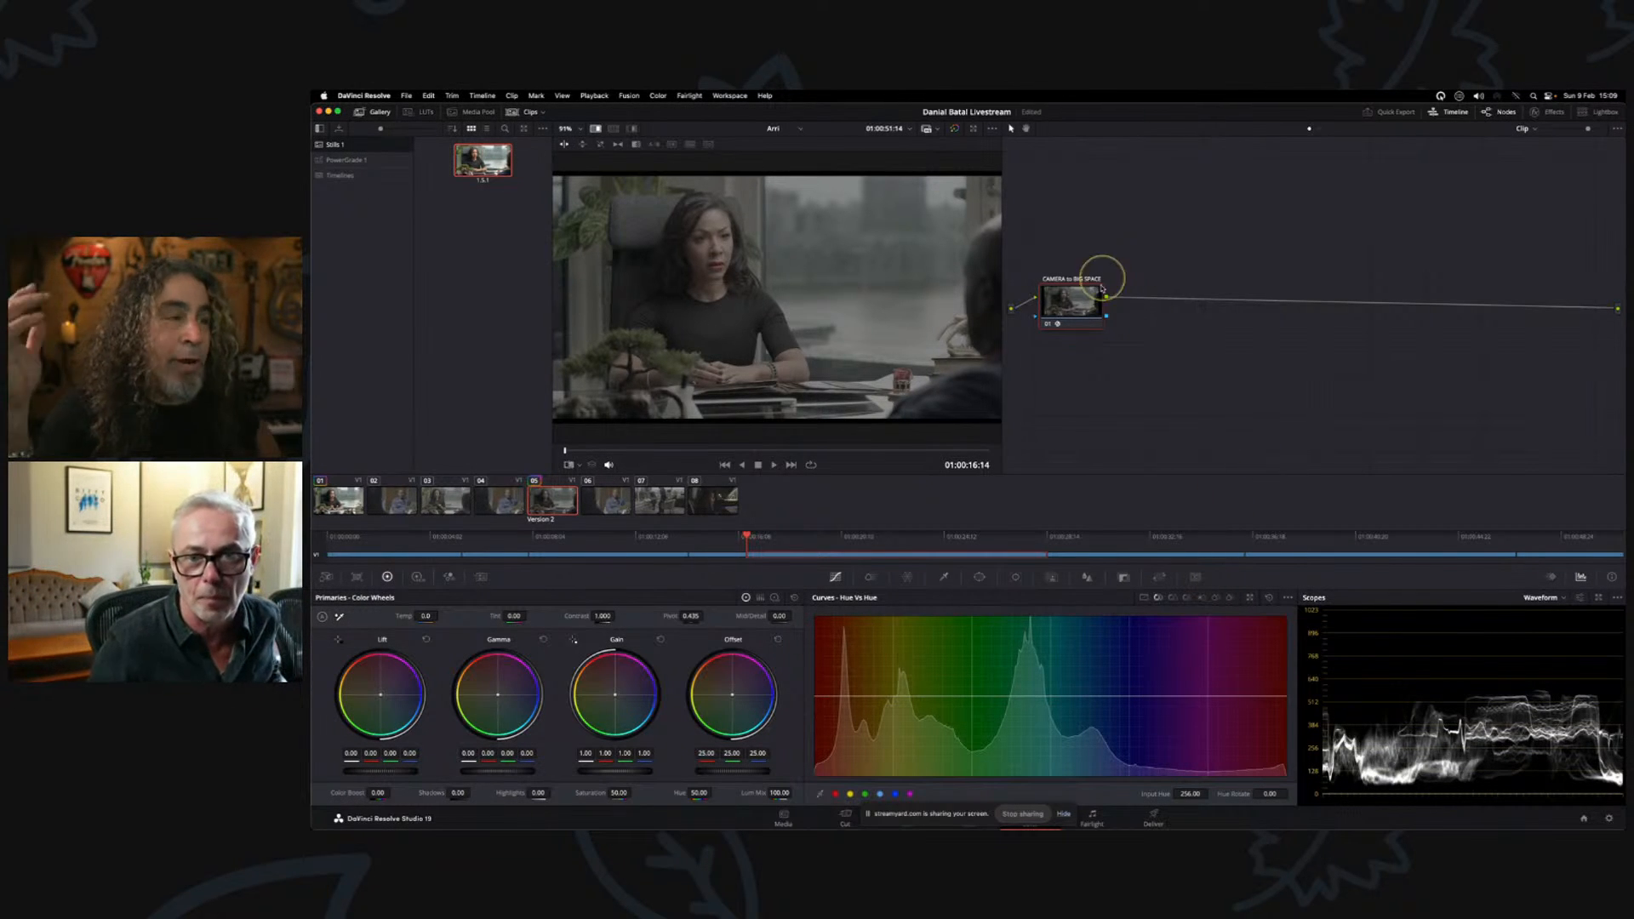
{"action": "left_click_drag", "start_coordinate": [1102, 289], "coordinate": [1112, 297]}
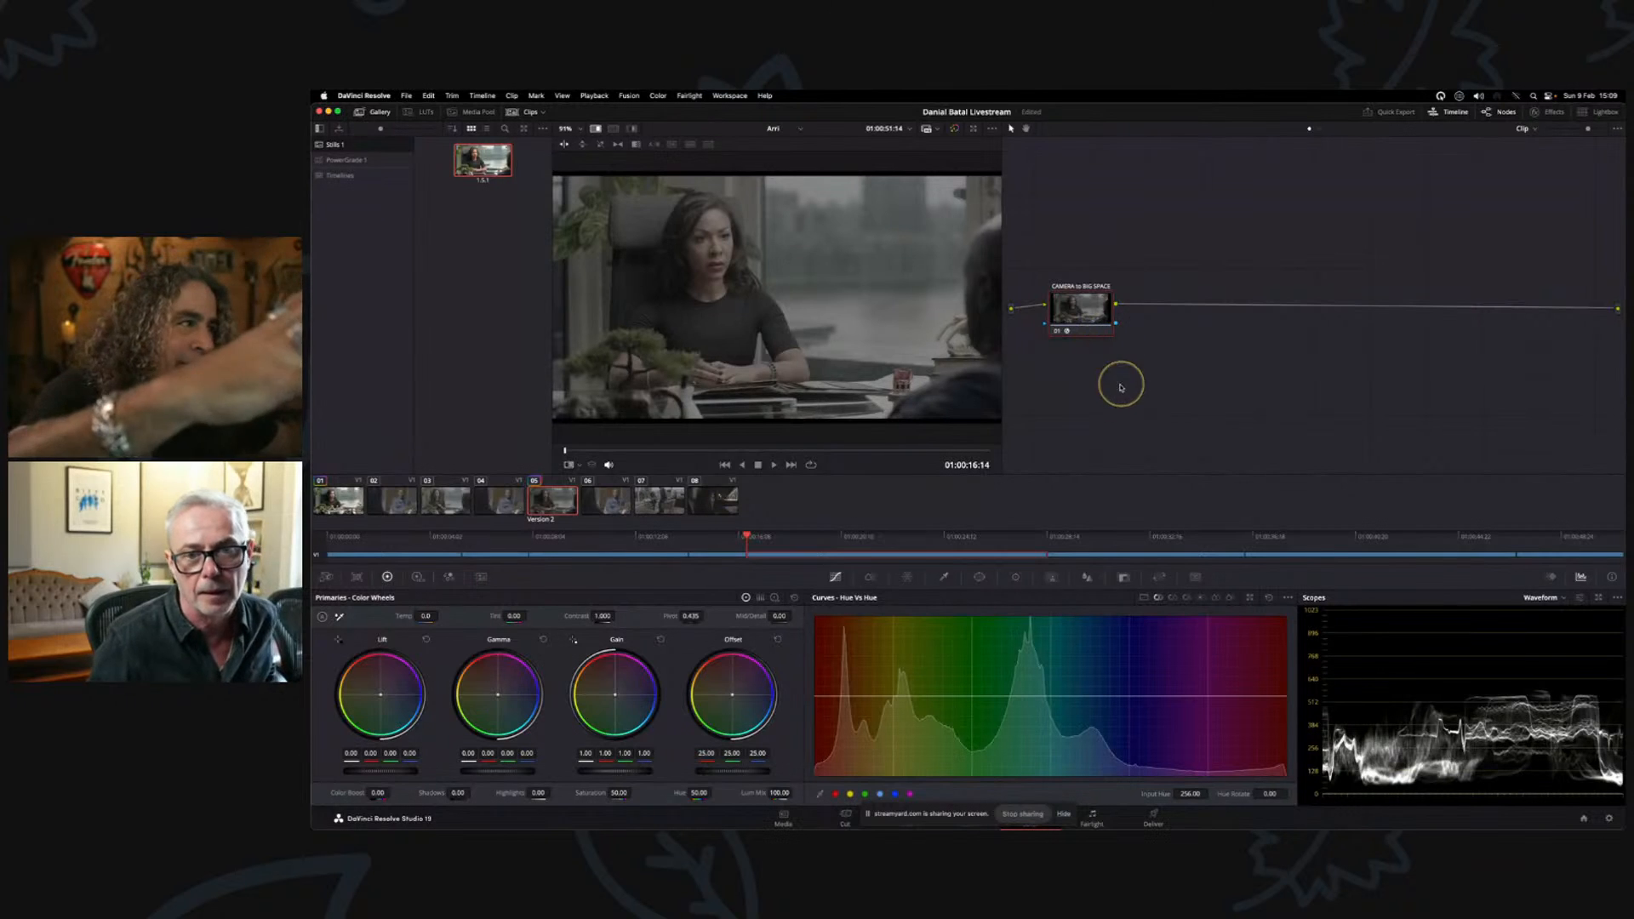
{"action": "left_click_drag", "start_coordinate": [1080, 331], "coordinate": [1079, 334]}
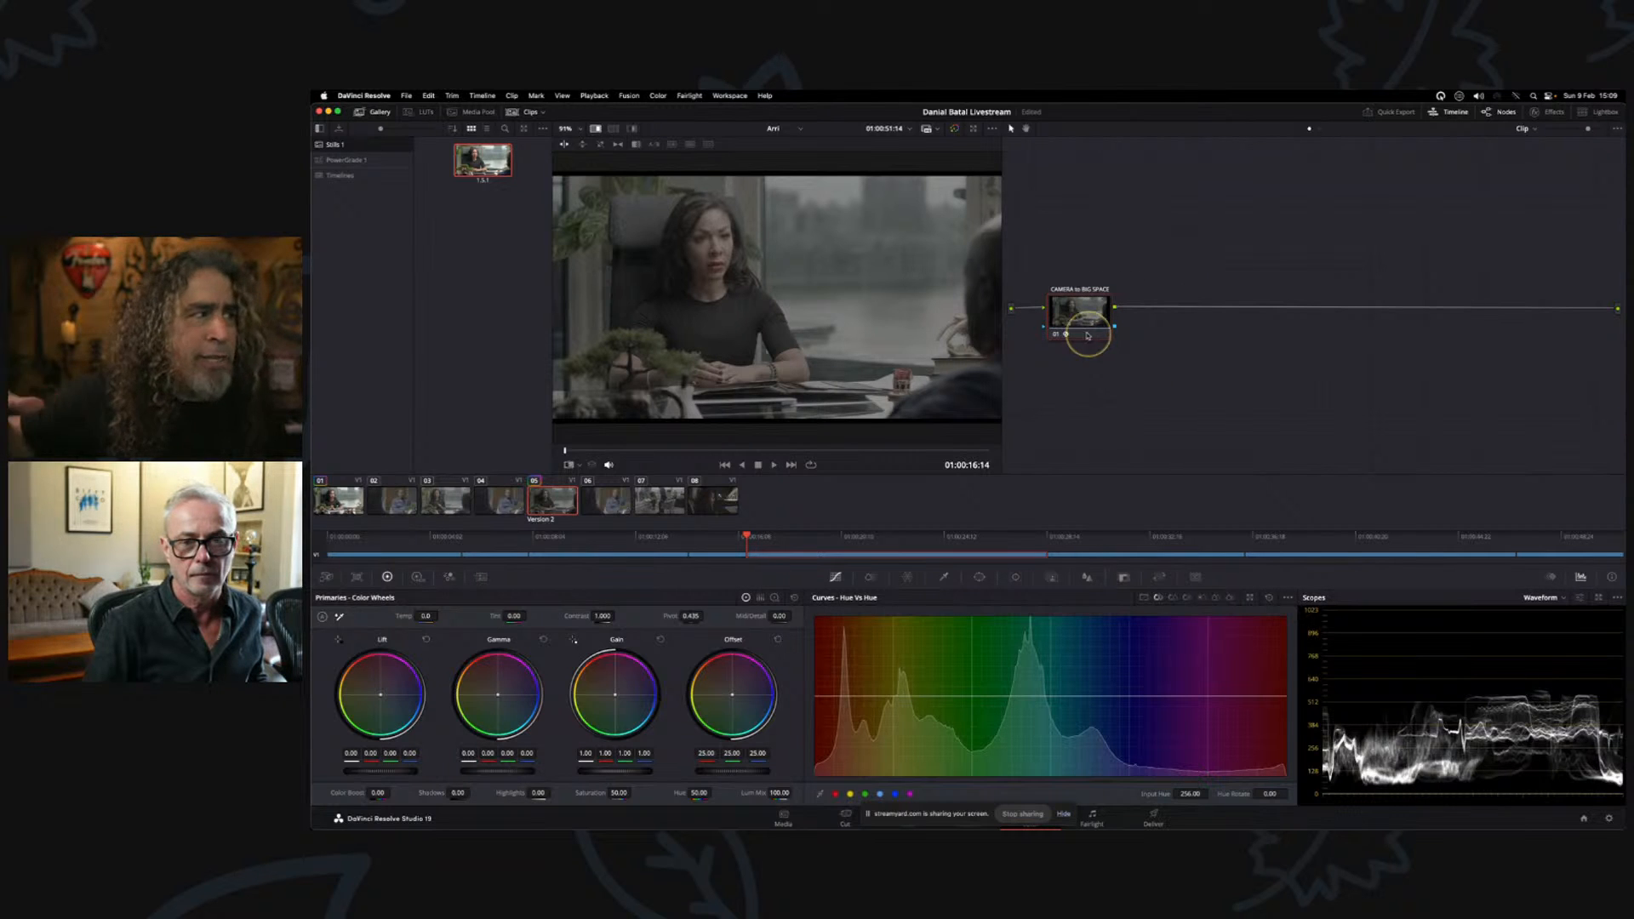
{"action": "left_click_drag", "start_coordinate": [1085, 326], "coordinate": [1083, 325]}
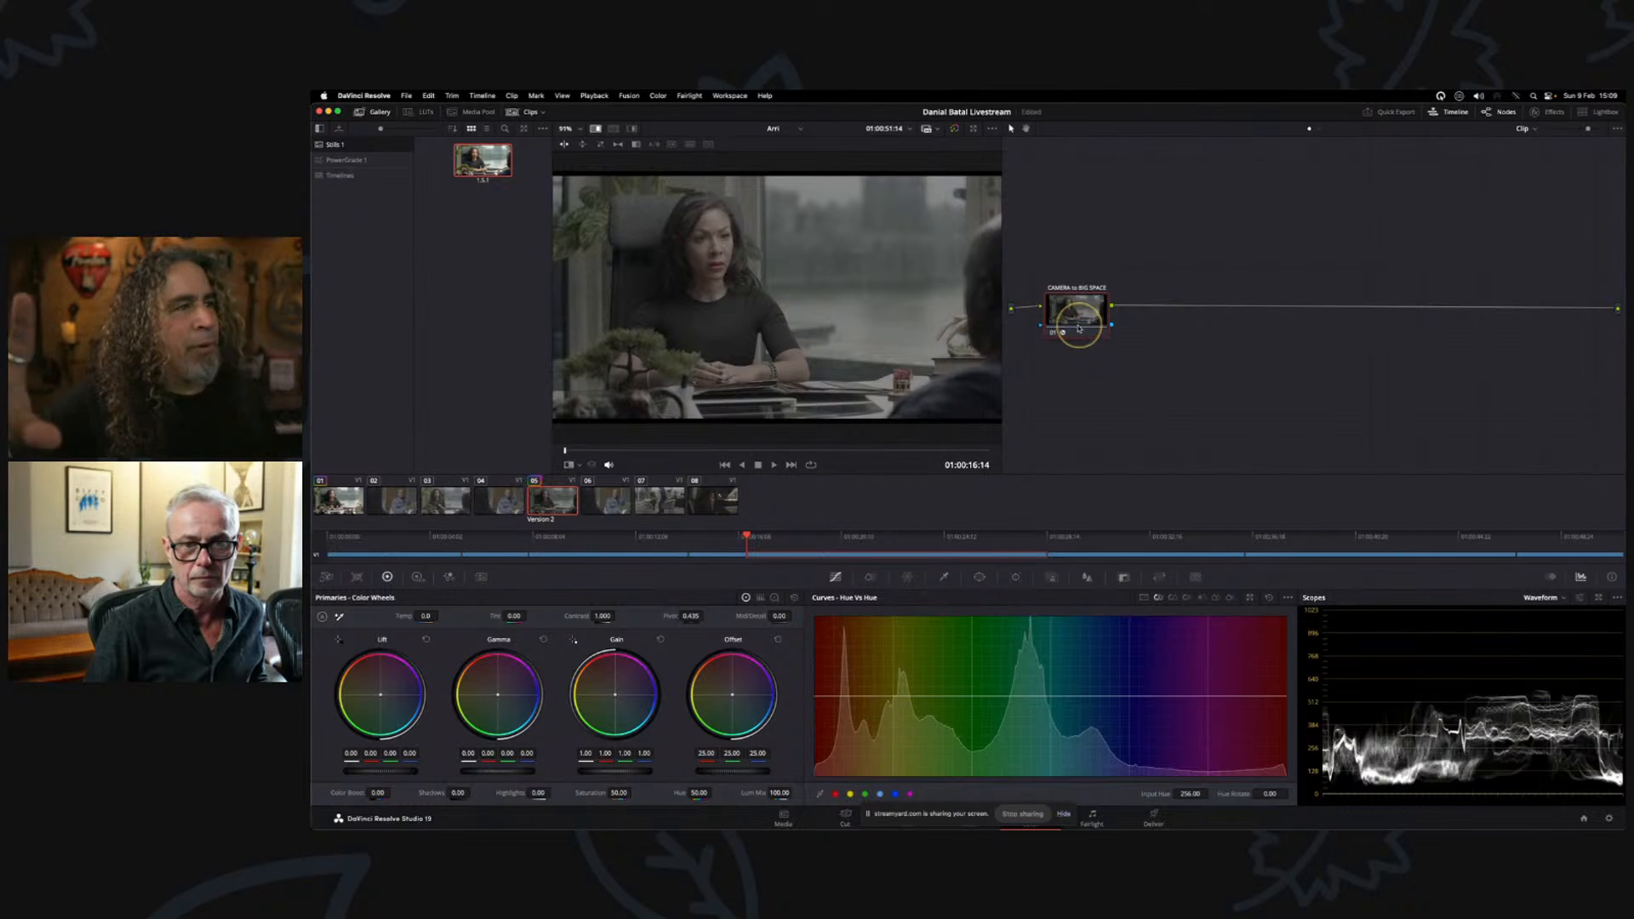
{"action": "left_click_drag", "start_coordinate": [1084, 339], "coordinate": [1084, 343]}
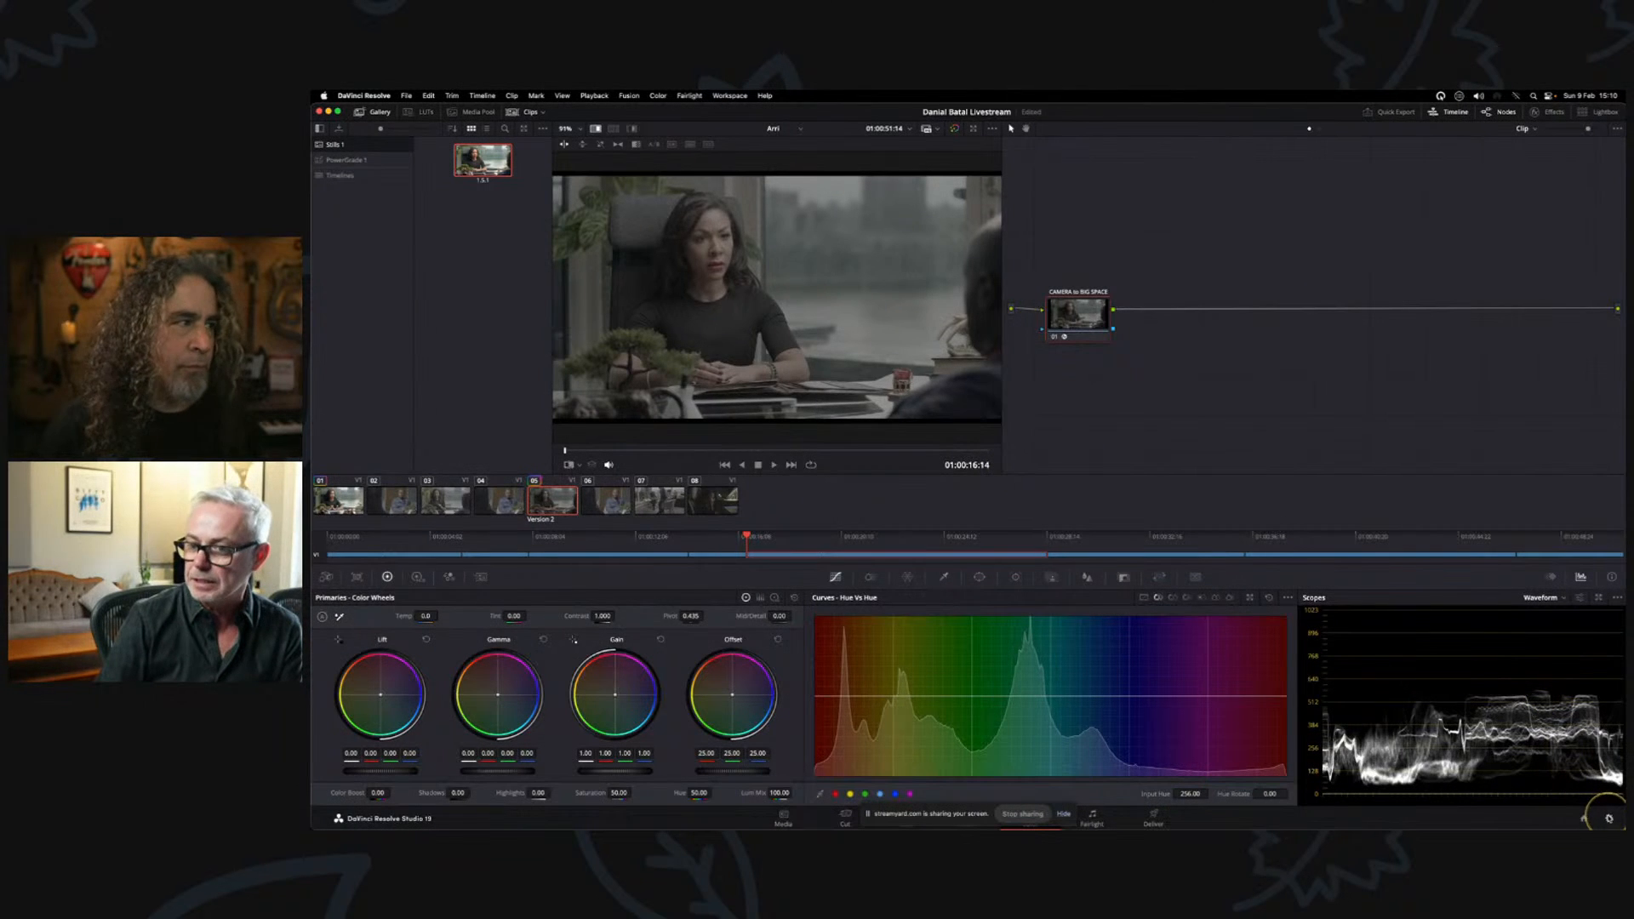
- Review the timeline and output color spaces in the project's color management settings, and close them without changes
{"action": "left_click", "coordinate": [1608, 818]}
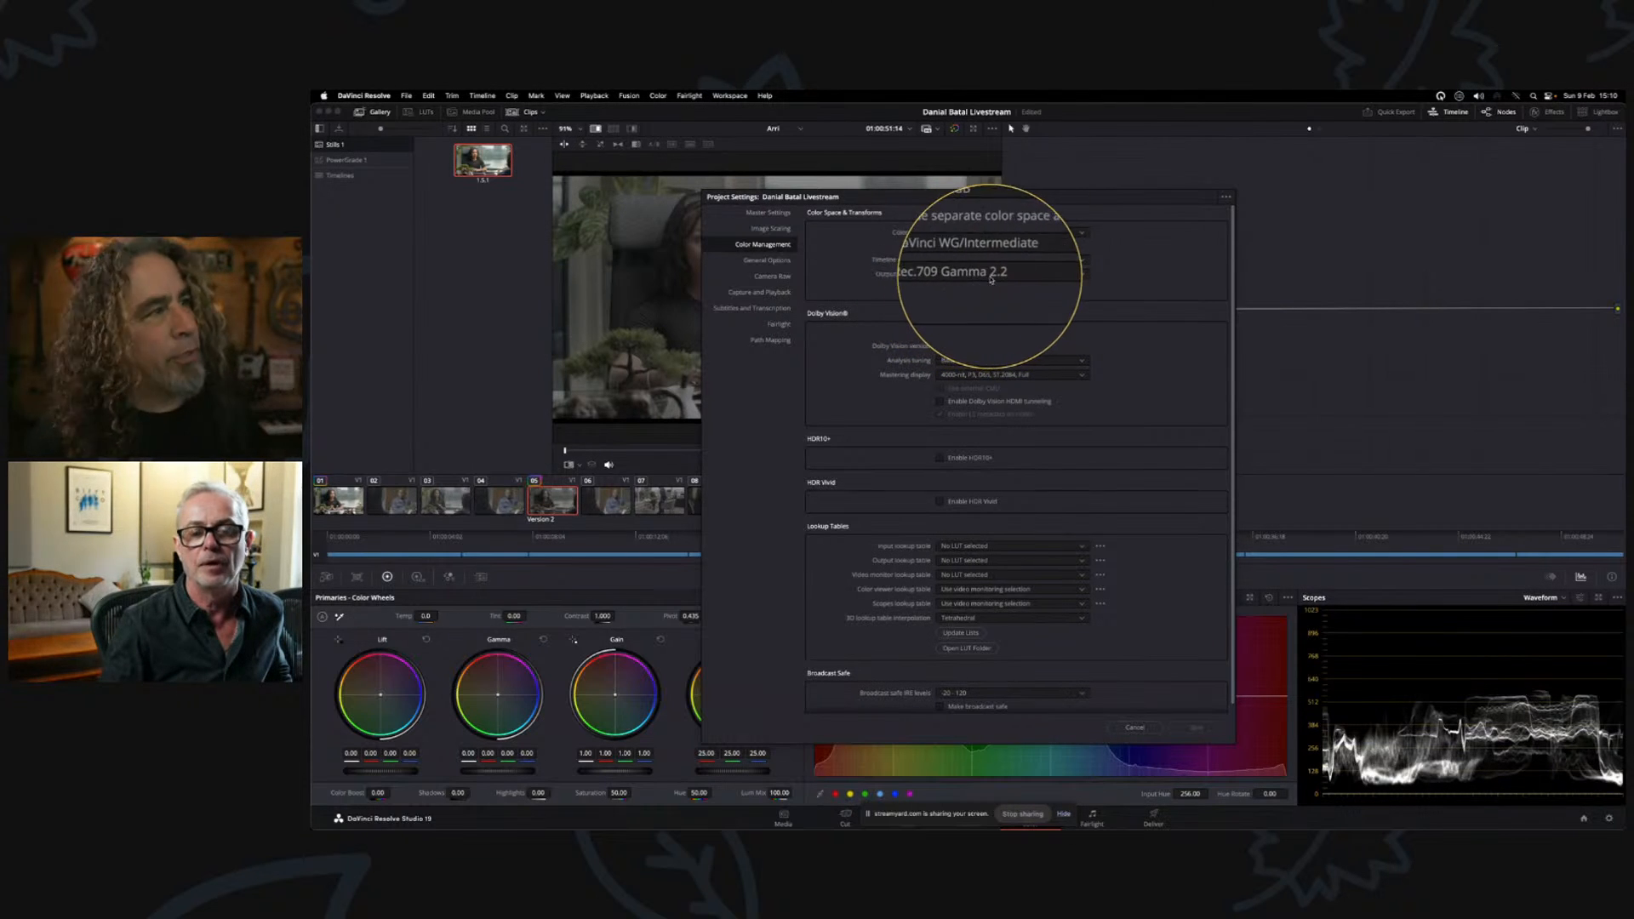
{"action": "left_click", "coordinate": [1135, 730]}
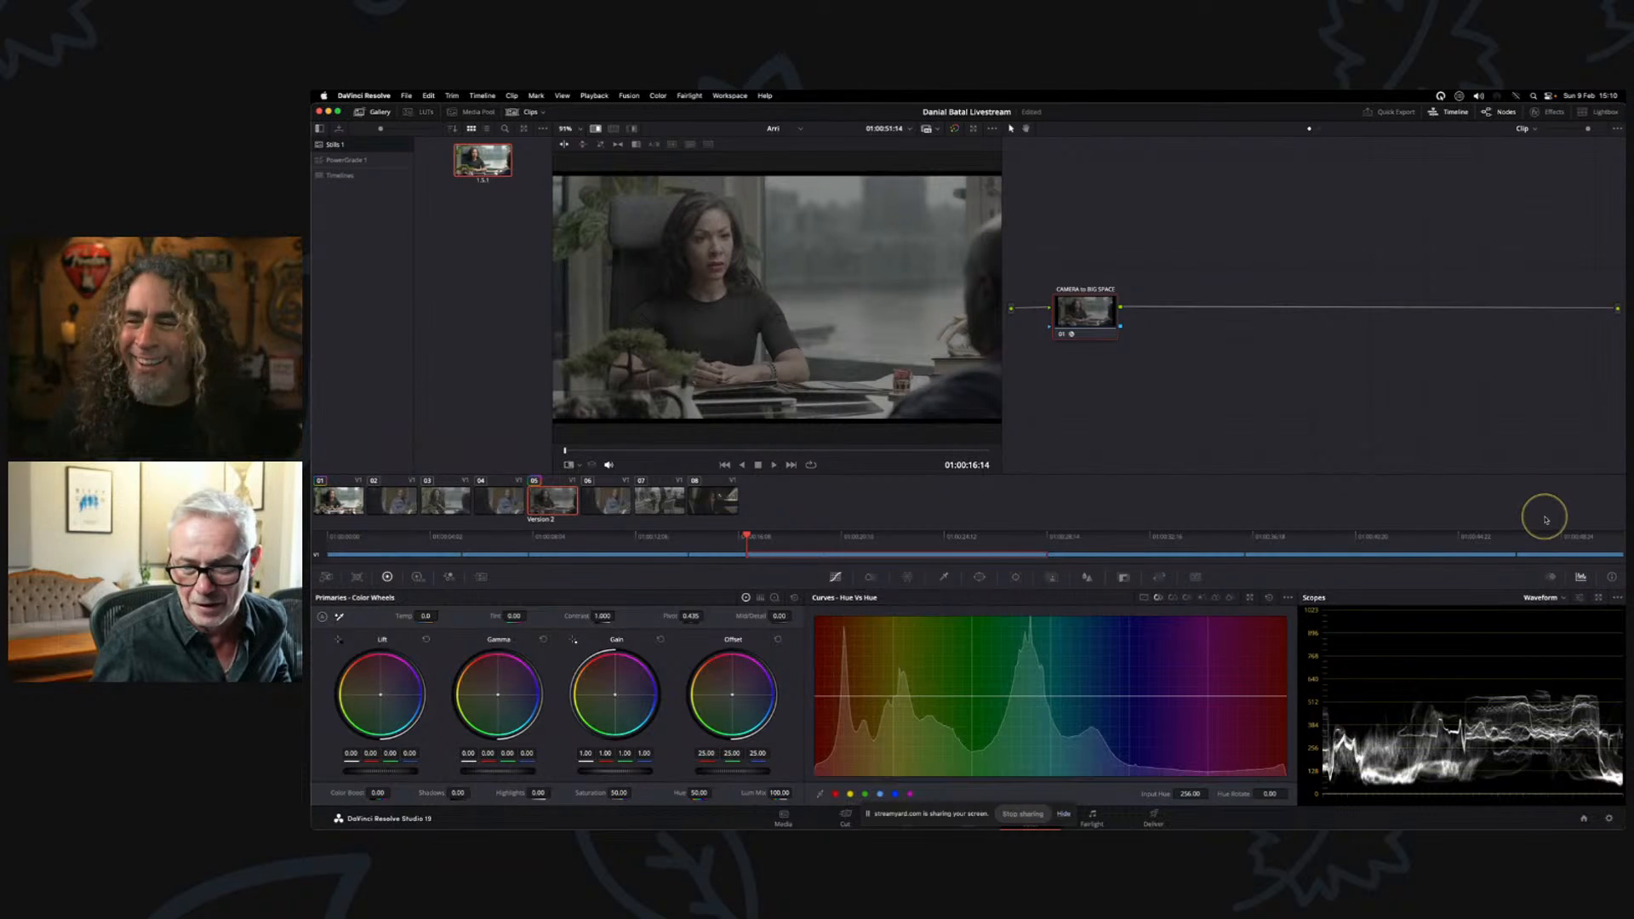
{"action": "left_click_drag", "start_coordinate": [1088, 295], "coordinate": [1081, 314]}
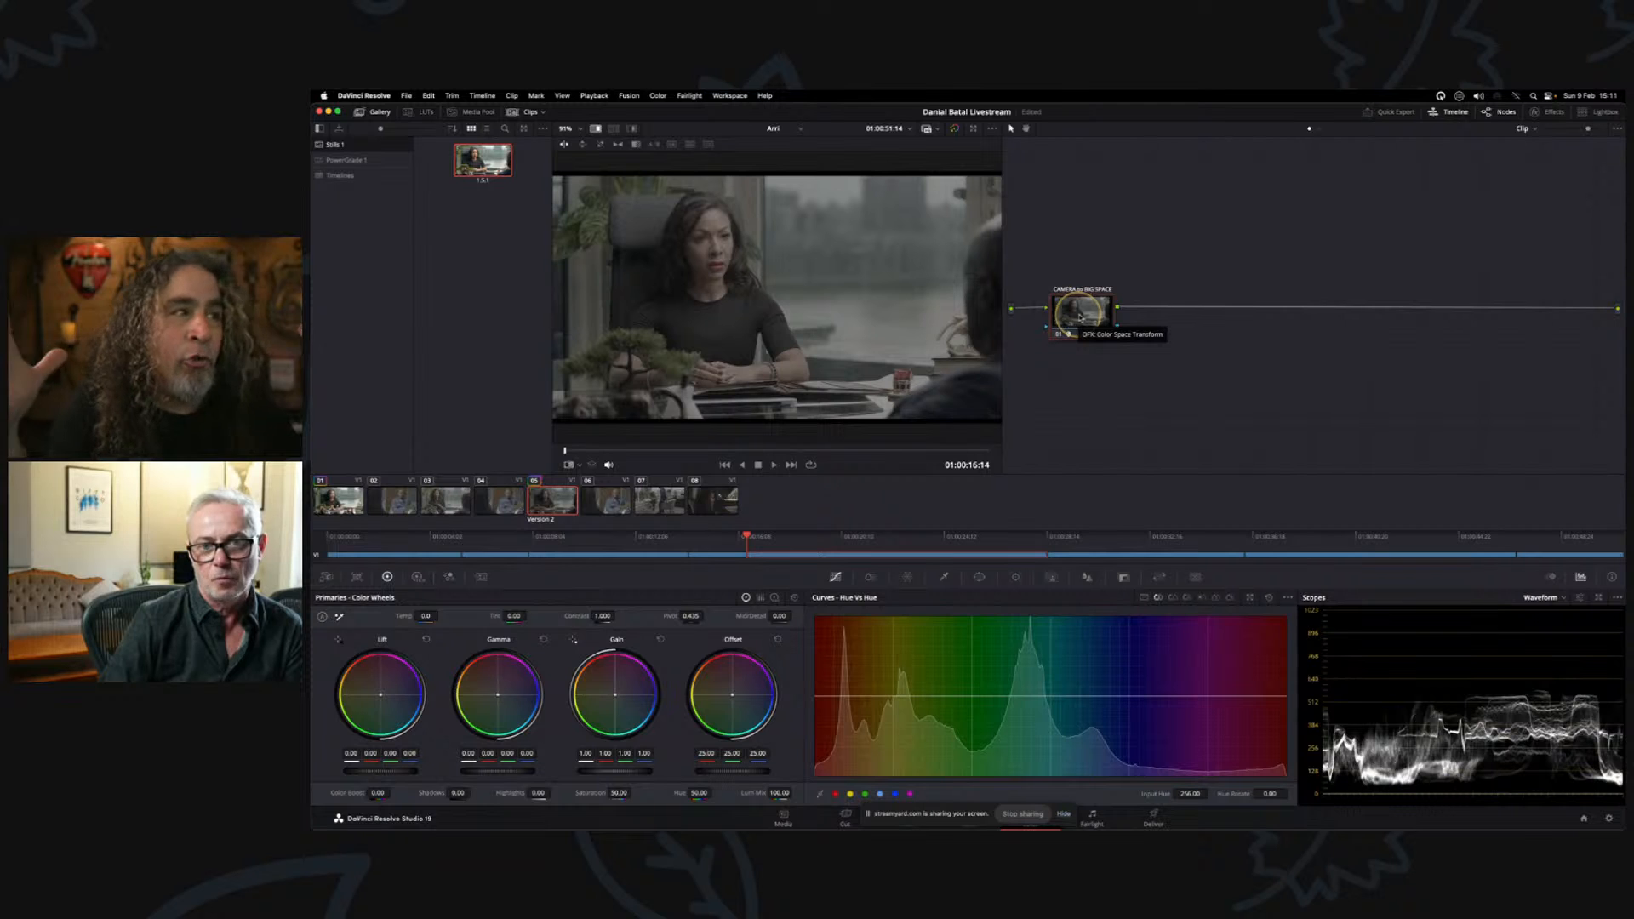
{"action": "left_click_drag", "start_coordinate": [1079, 319], "coordinate": [1075, 324]}
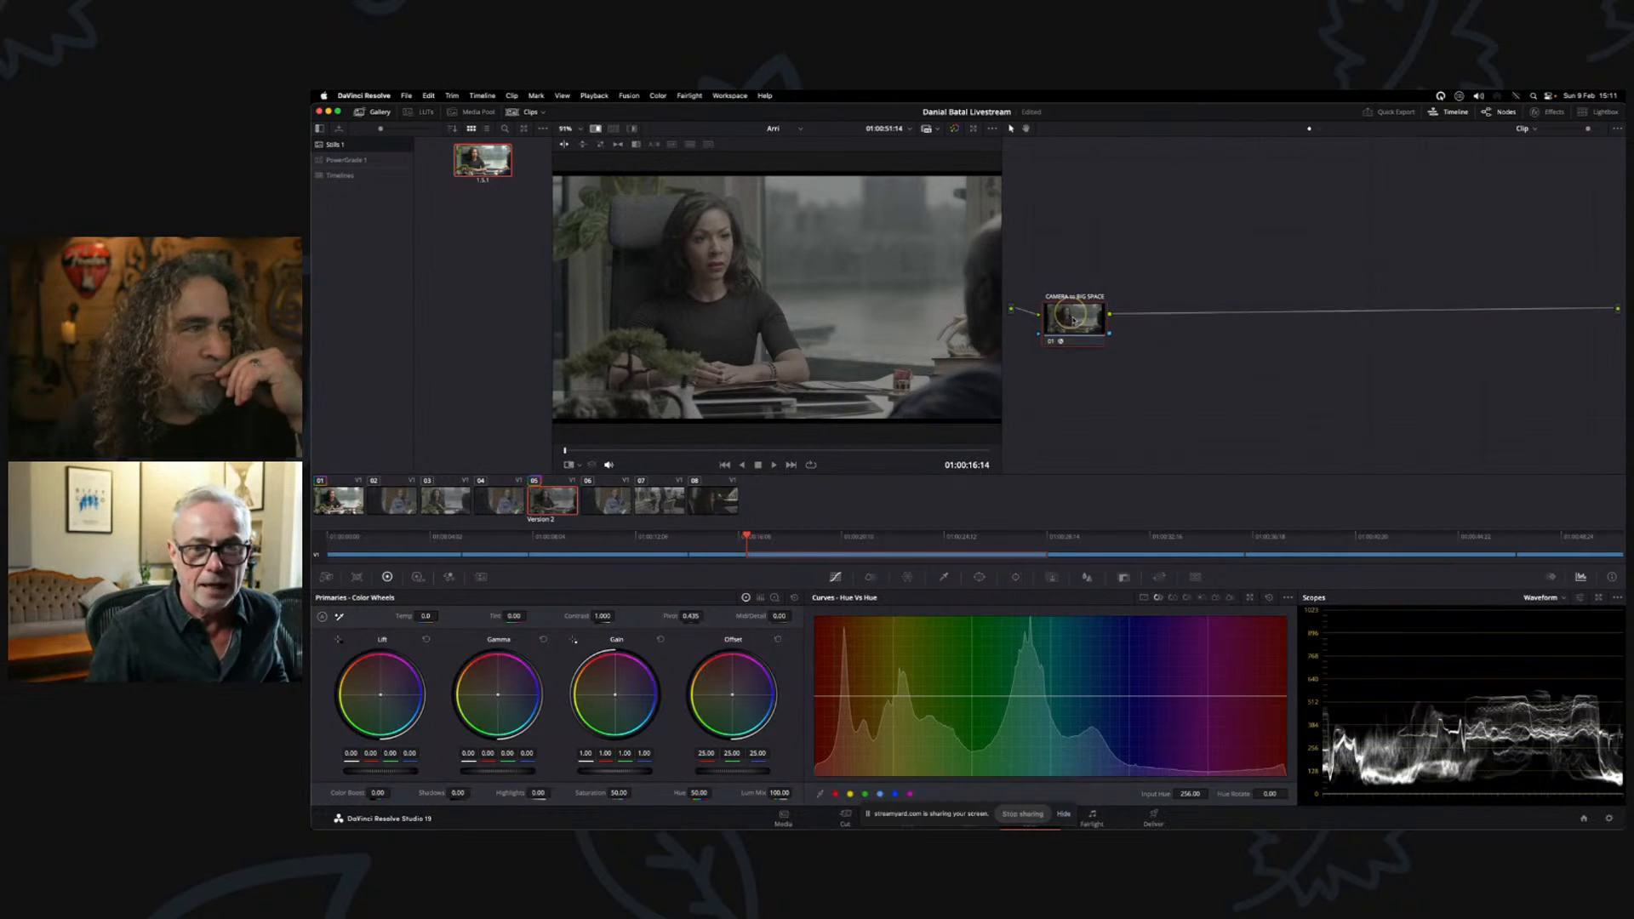
{"action": "left_click_drag", "start_coordinate": [1075, 314], "coordinate": [1079, 316]}
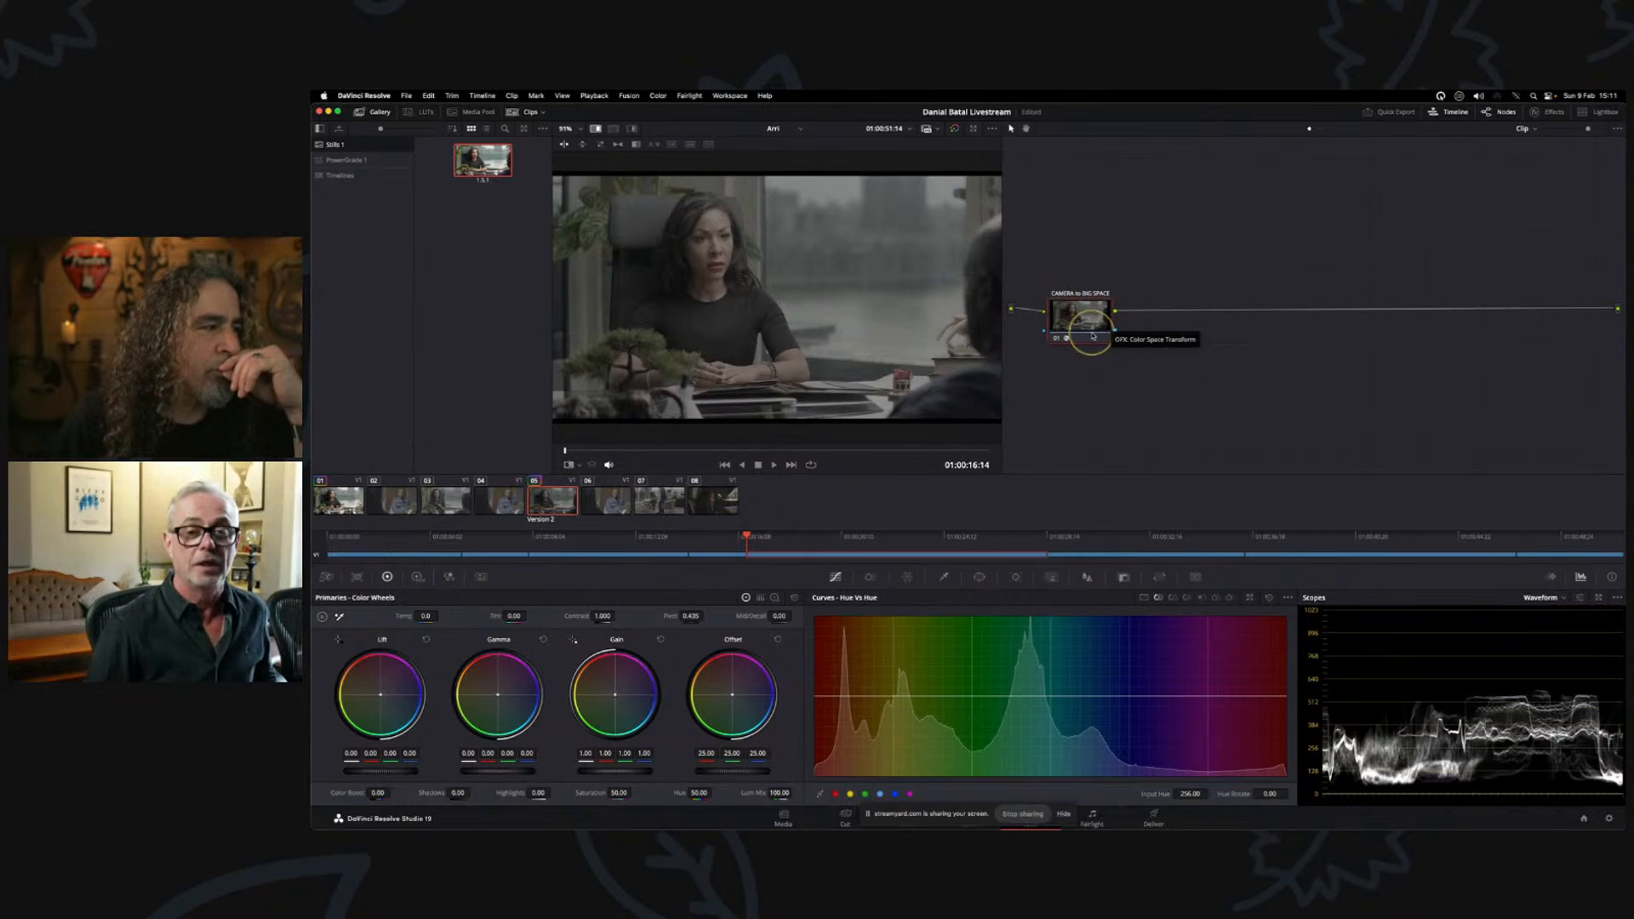
{"action": "left_click_drag", "start_coordinate": [1092, 337], "coordinate": [1106, 335]}
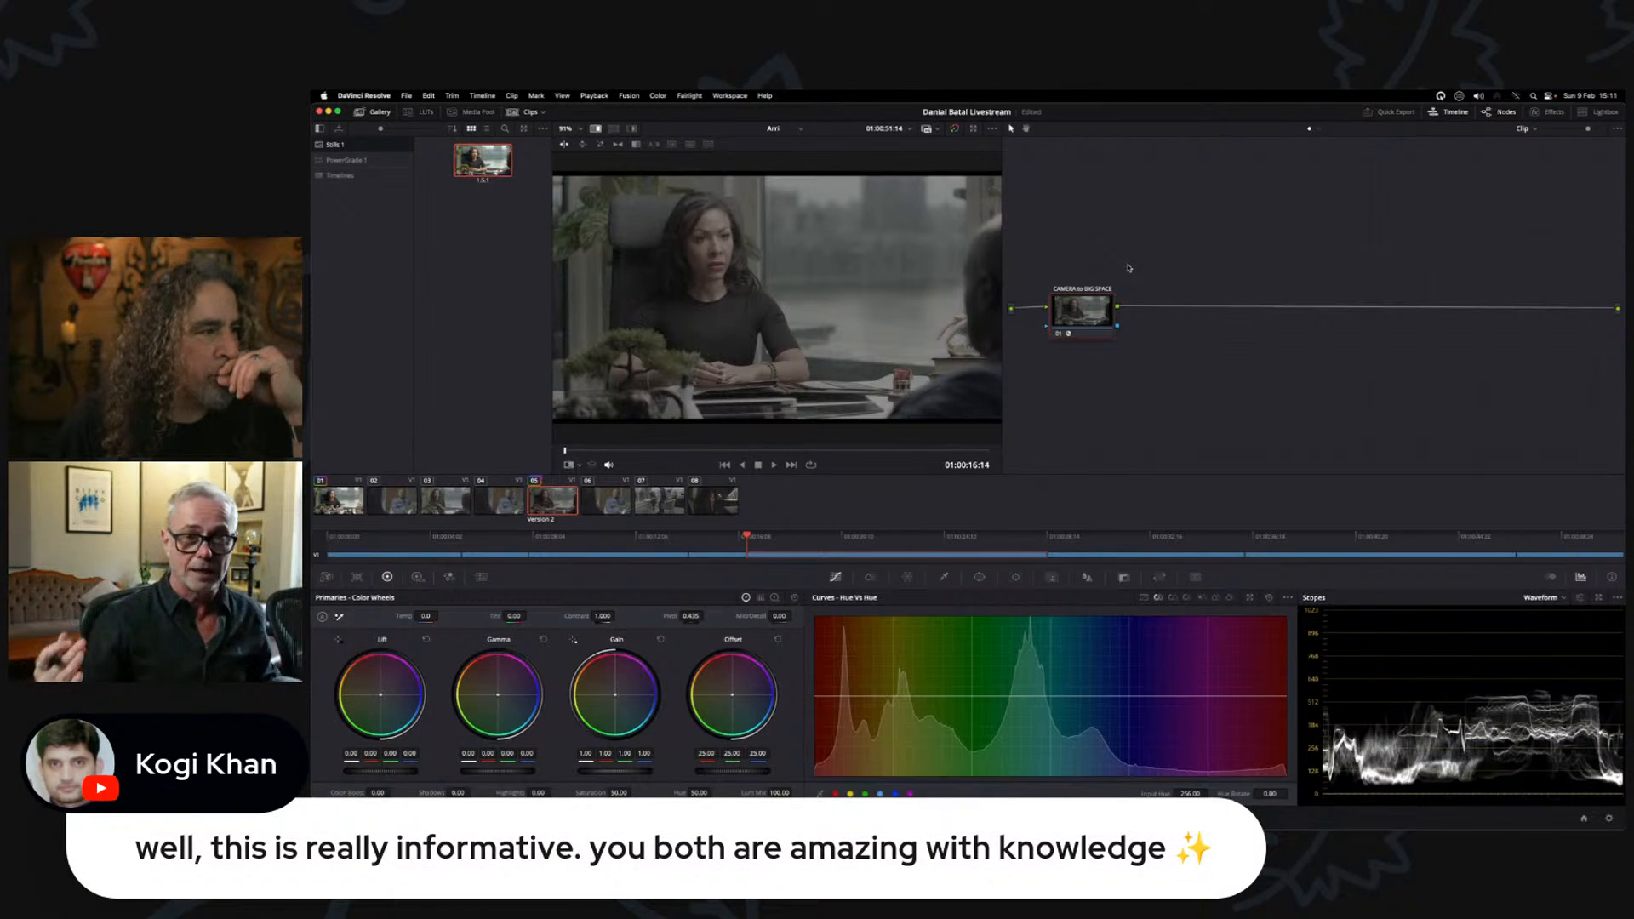
- Add a serial node after the CAMERA to BIG SPACE node
{"action": "right_click", "coordinate": [1081, 326]}
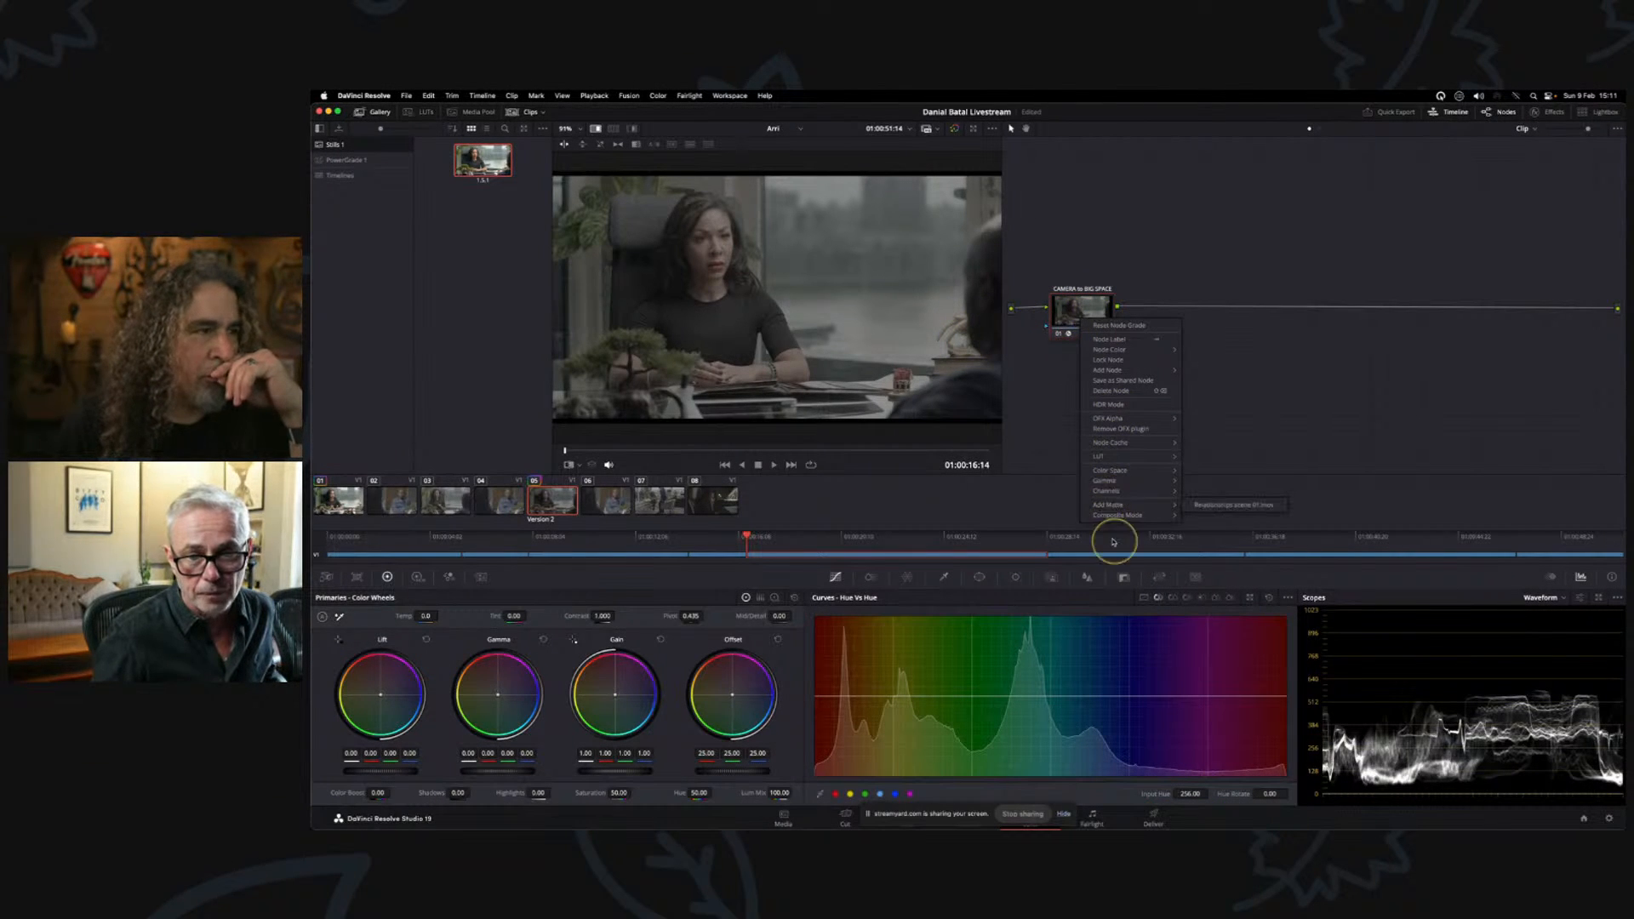
{"action": "left_click", "coordinate": [1241, 271]}
{"action": "left_click_drag", "start_coordinate": [1097, 310], "coordinate": [1098, 305]}
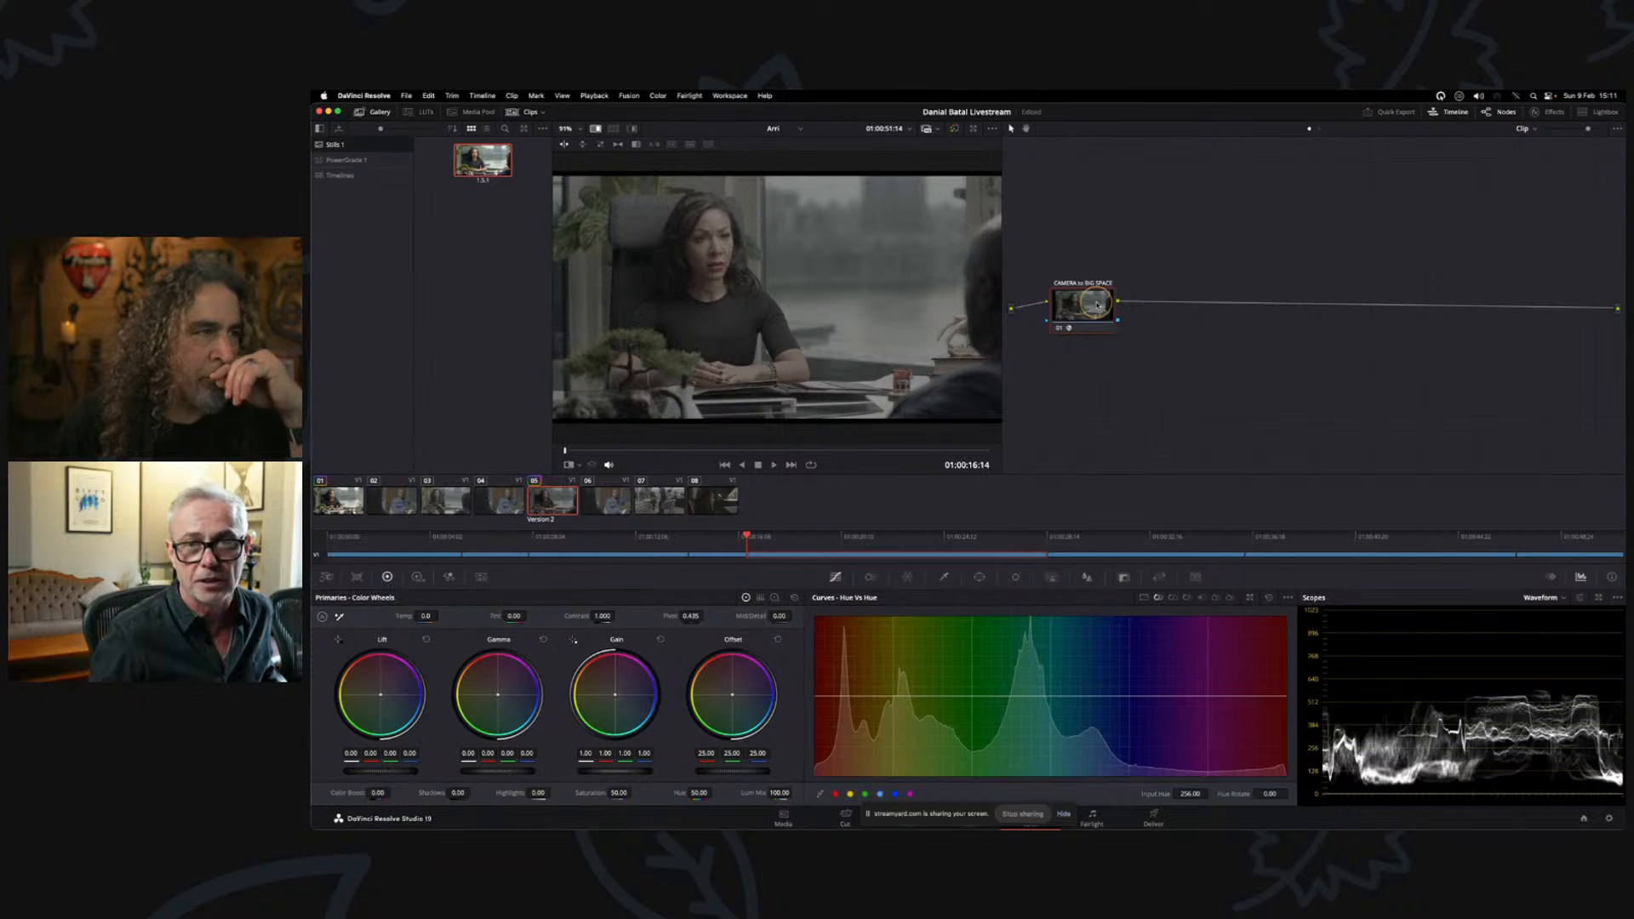
{"action": "right_click", "coordinate": [1099, 312]}
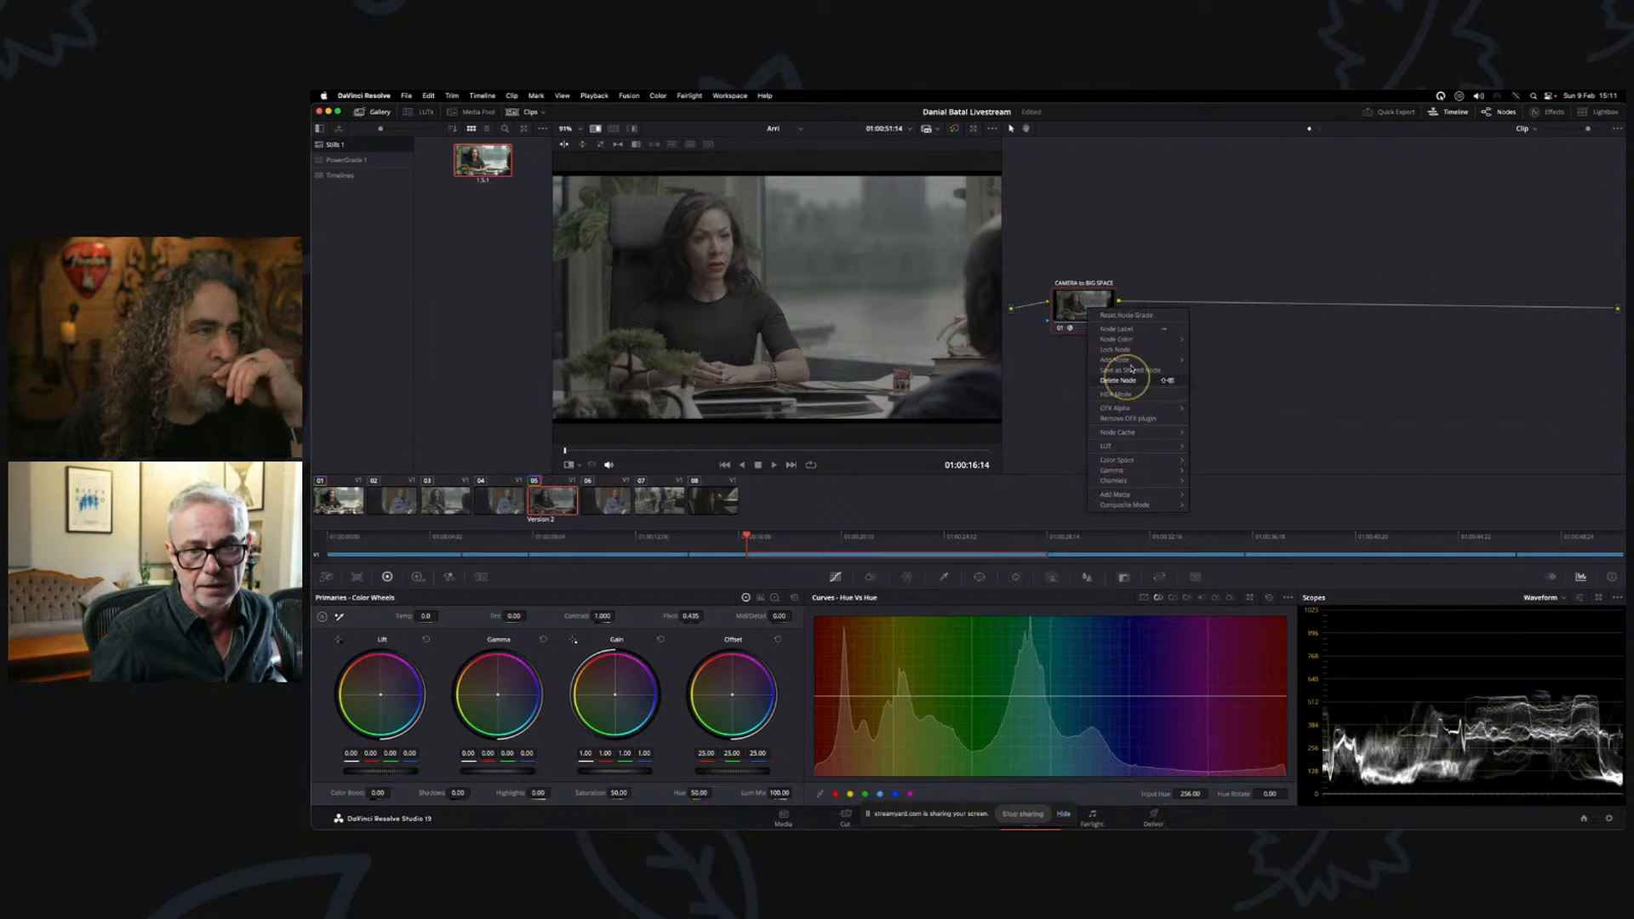
{"action": "mouse_move", "coordinate": [1143, 364]}
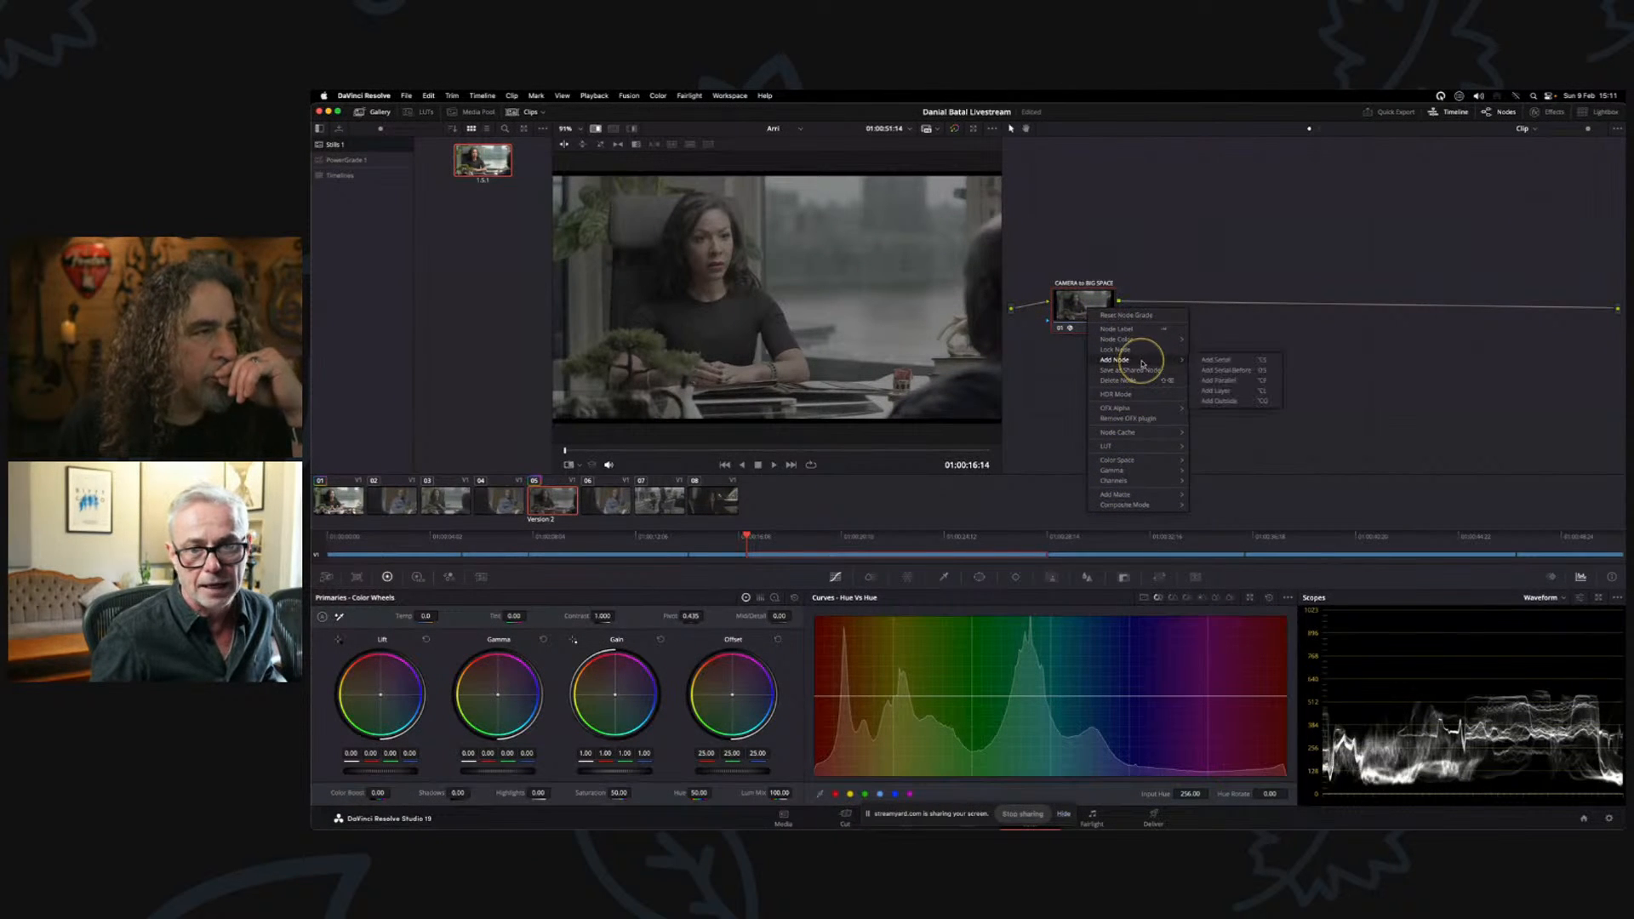
{"action": "left_click", "coordinate": [1216, 361]}
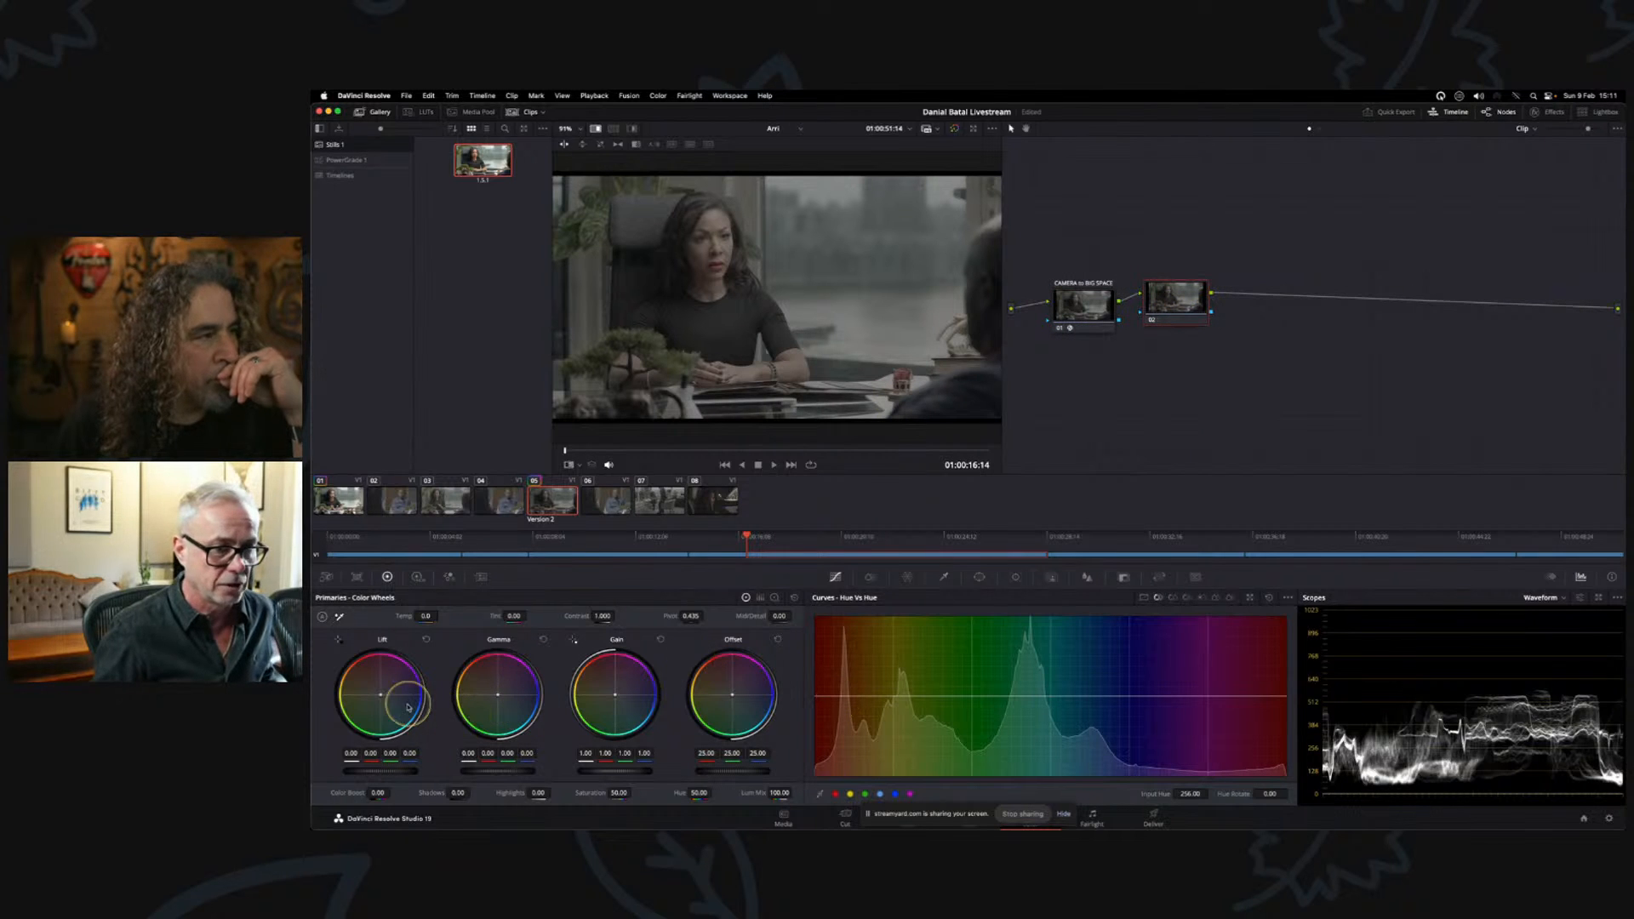
- Try a heavily lowered Lift and a Gain of 1.08 on node 02, and reset the node's adjustments
{"action": "left_click_drag", "start_coordinate": [390, 769], "coordinate": [360, 769]}
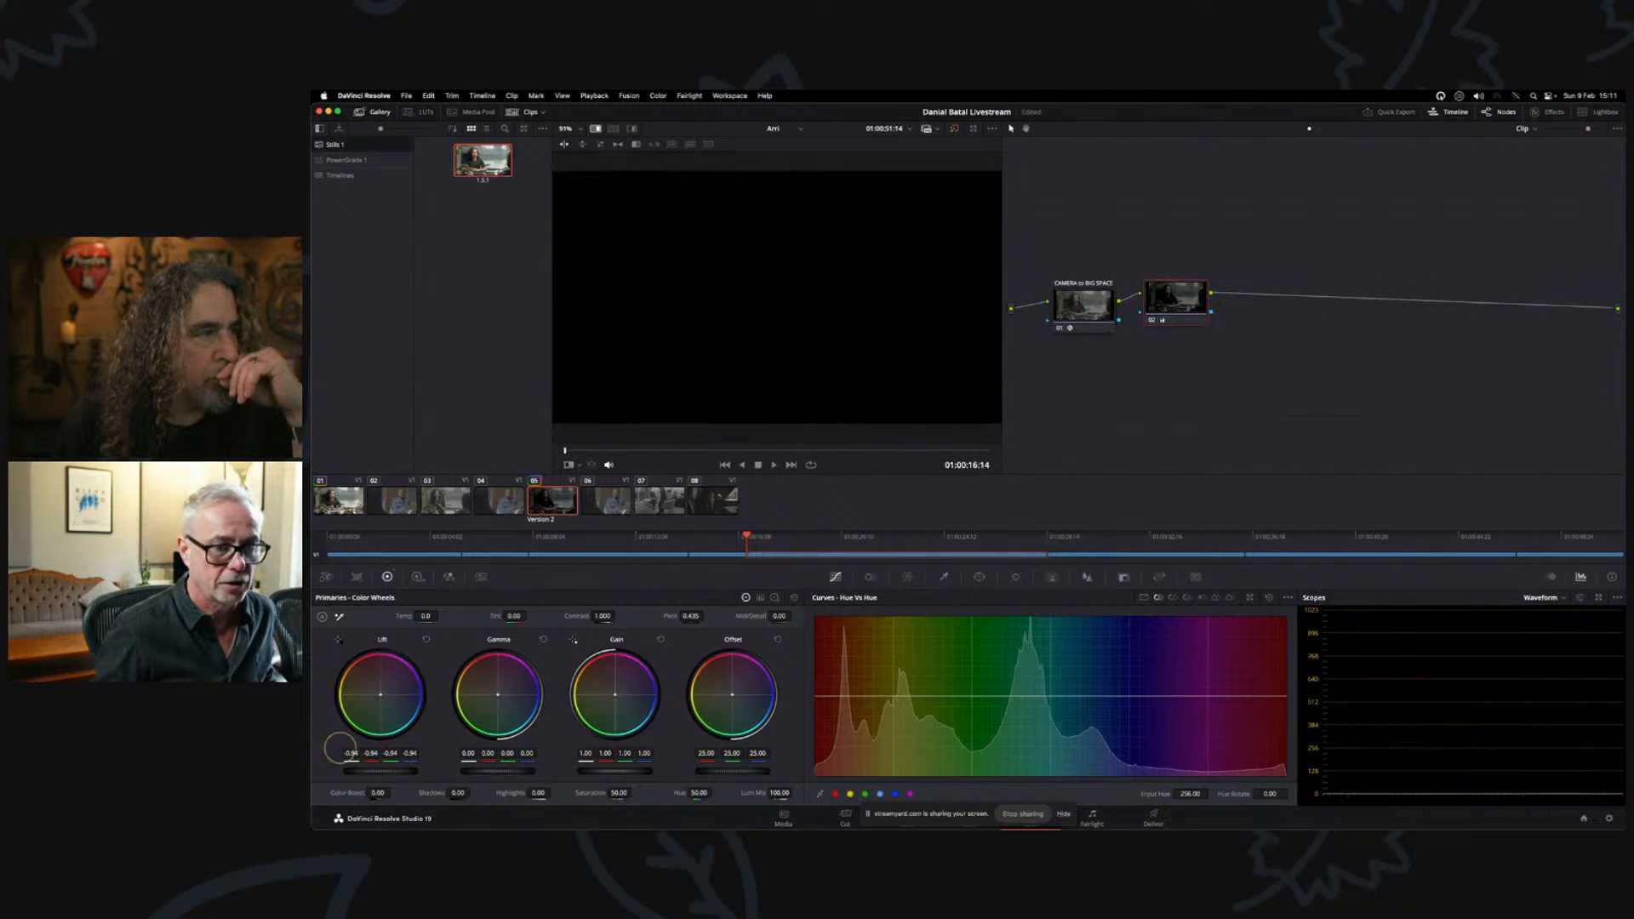
{"action": "left_click_drag", "start_coordinate": [627, 771], "coordinate": [645, 779]}
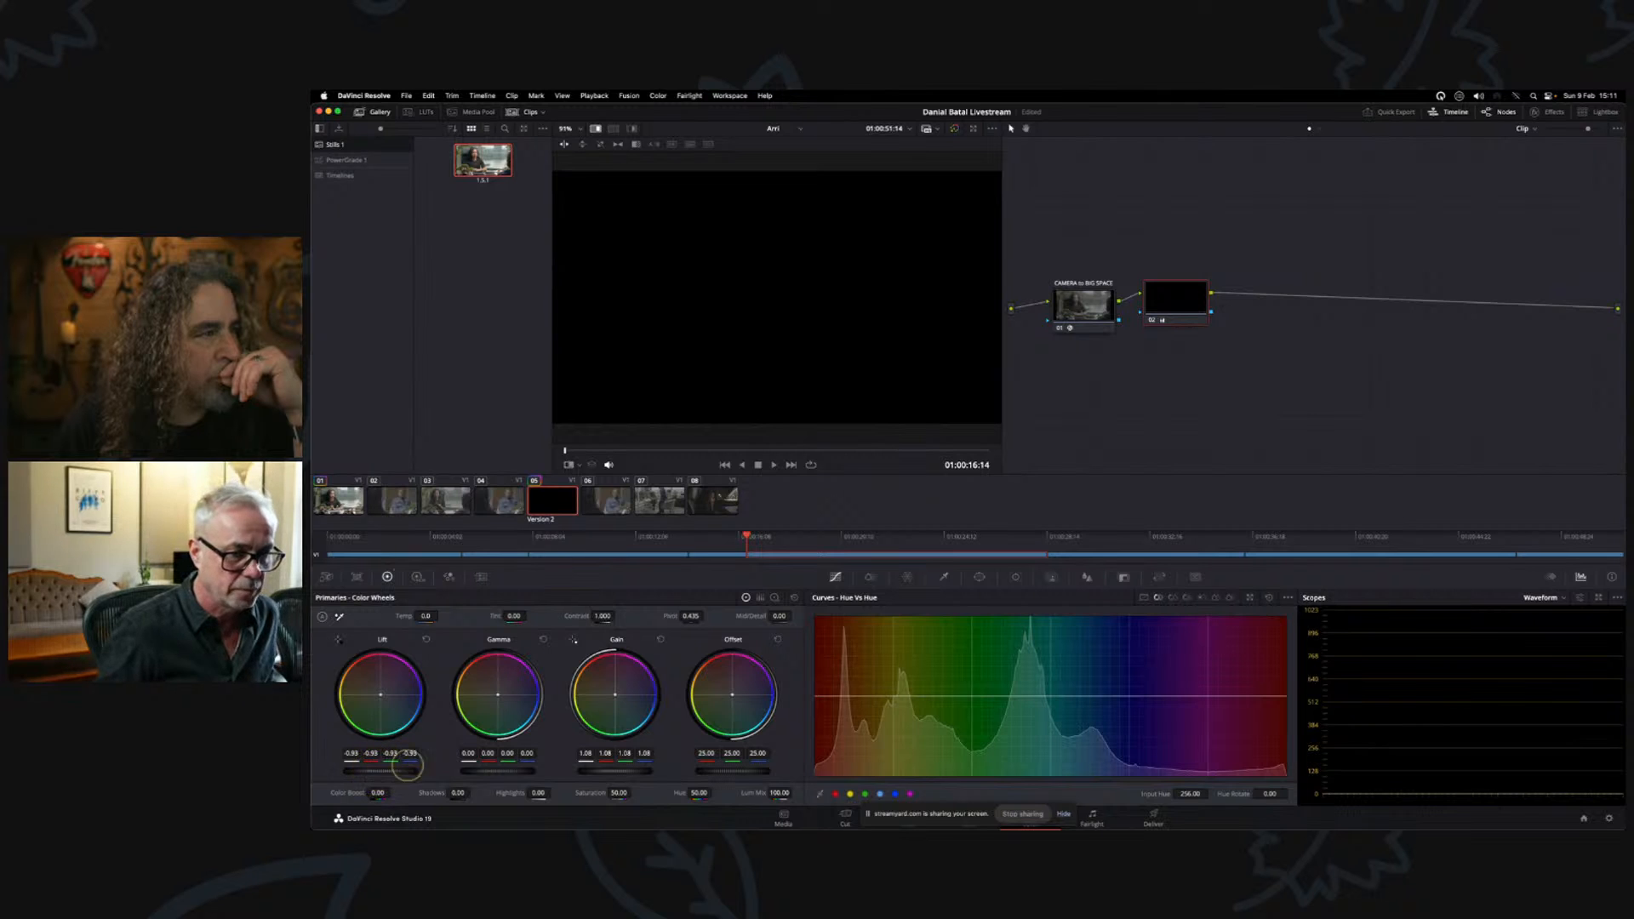
{"action": "left_click", "coordinate": [426, 641]}
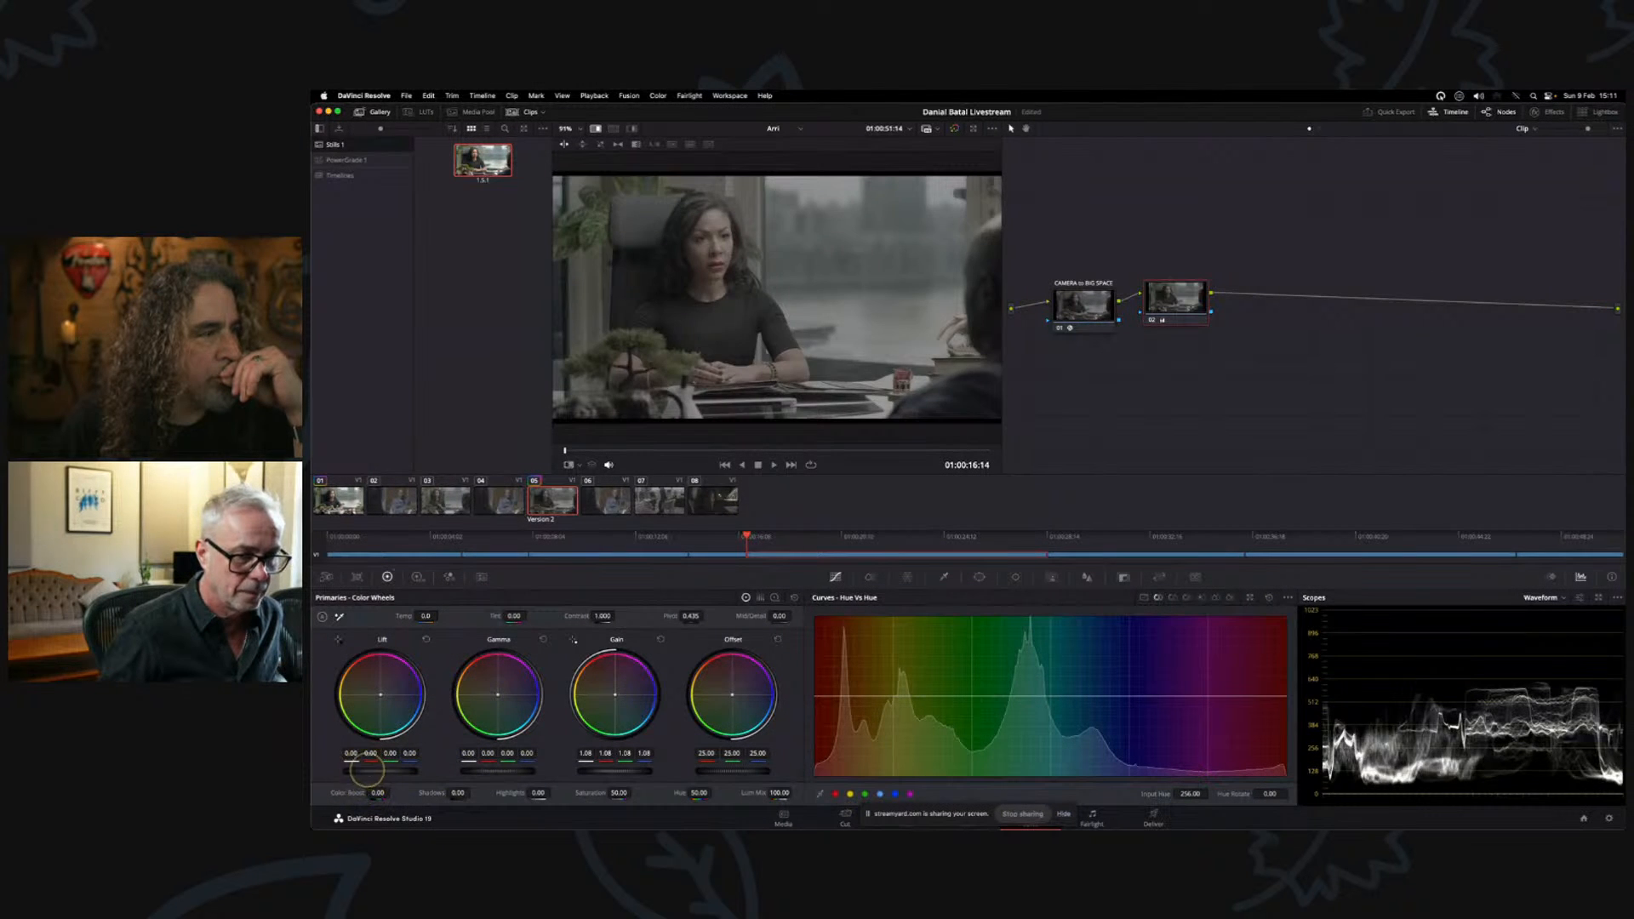
{"action": "left_click_drag", "start_coordinate": [367, 771], "coordinate": [360, 779]}
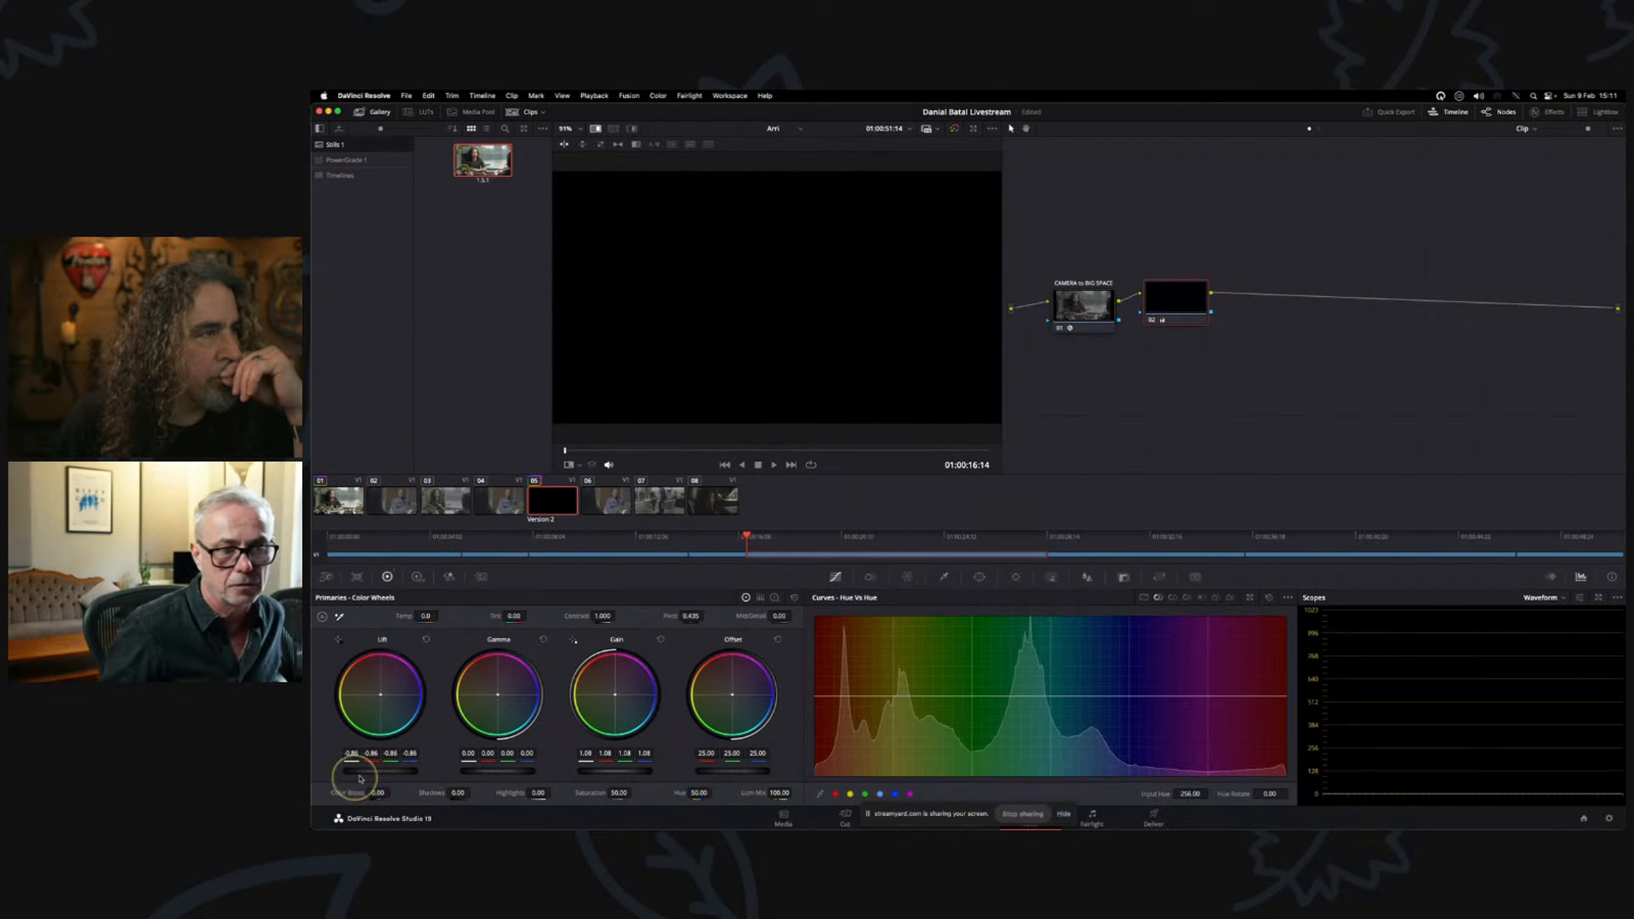
{"action": "left_click", "coordinate": [425, 638]}
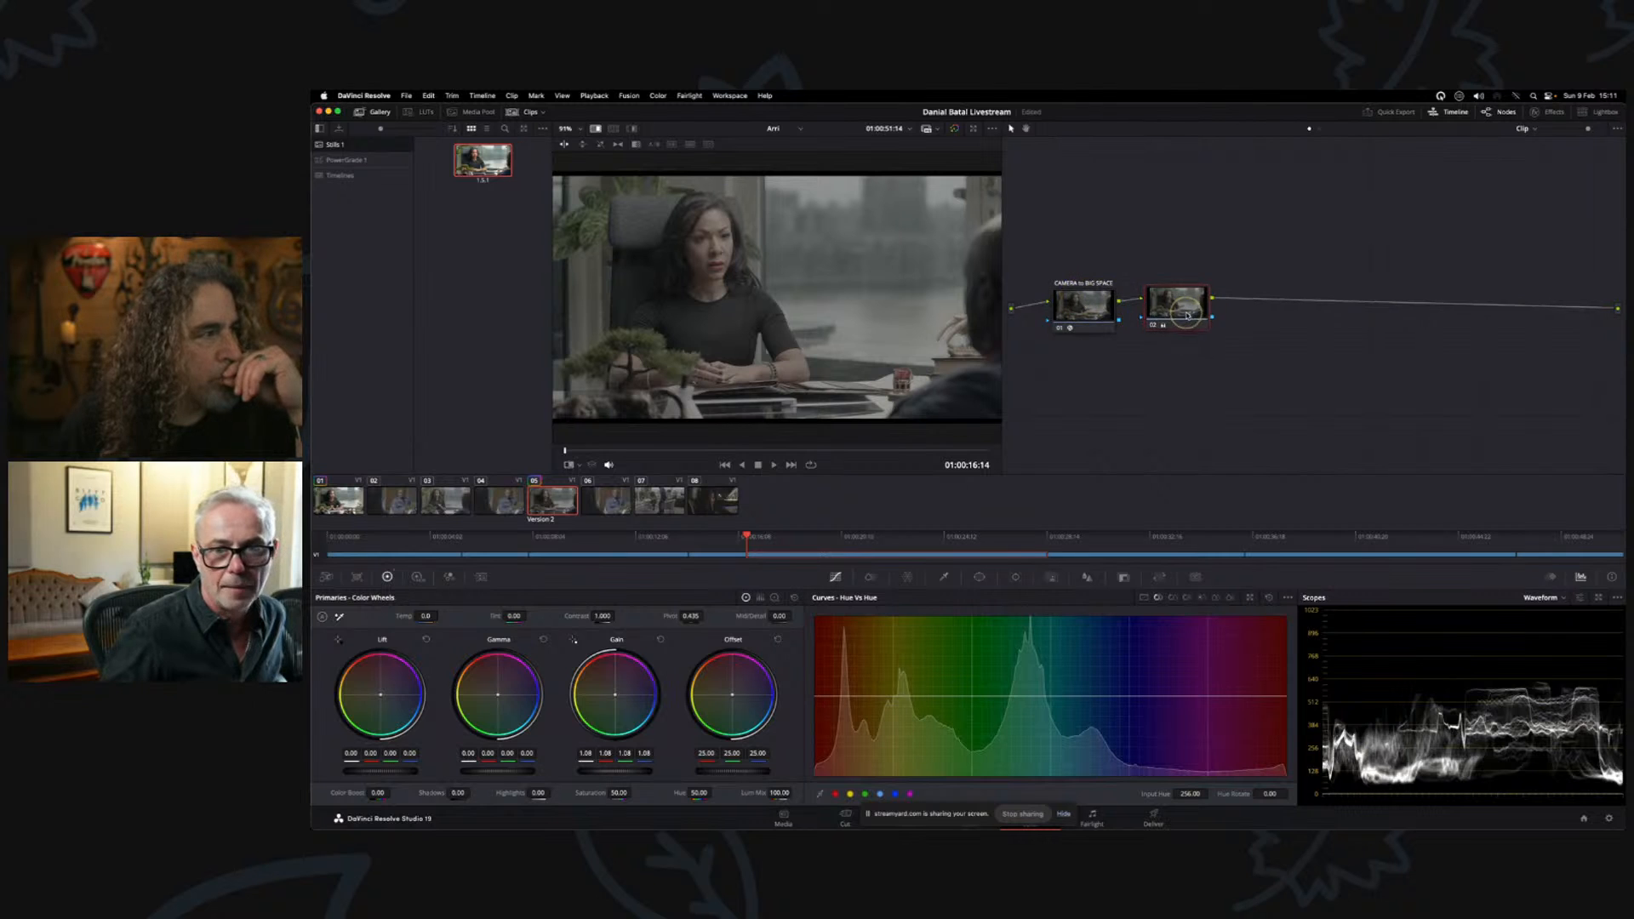
{"action": "right_click", "coordinate": [1188, 315]}
{"action": "left_click", "coordinate": [1209, 374]}
- Space node 02 away from the CAMERA to BIG SPACE node, line the two up, and label node 02 "GRADE"
{"action": "left_click_drag", "start_coordinate": [1179, 308], "coordinate": [1207, 315]}
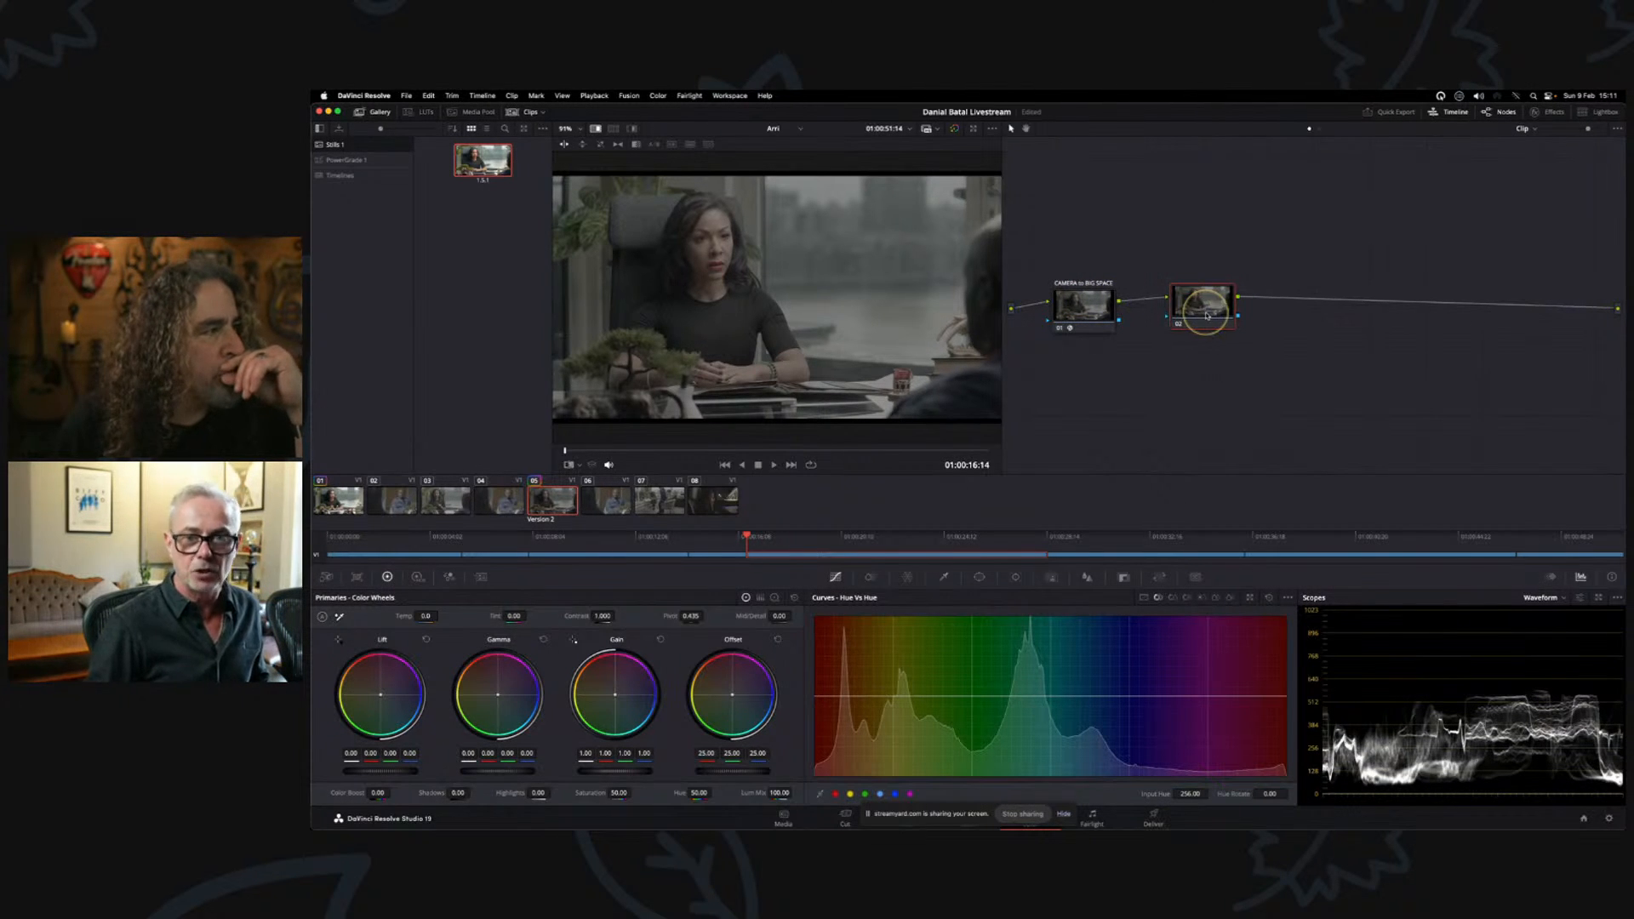
{"action": "type", "text": "GRADE"}
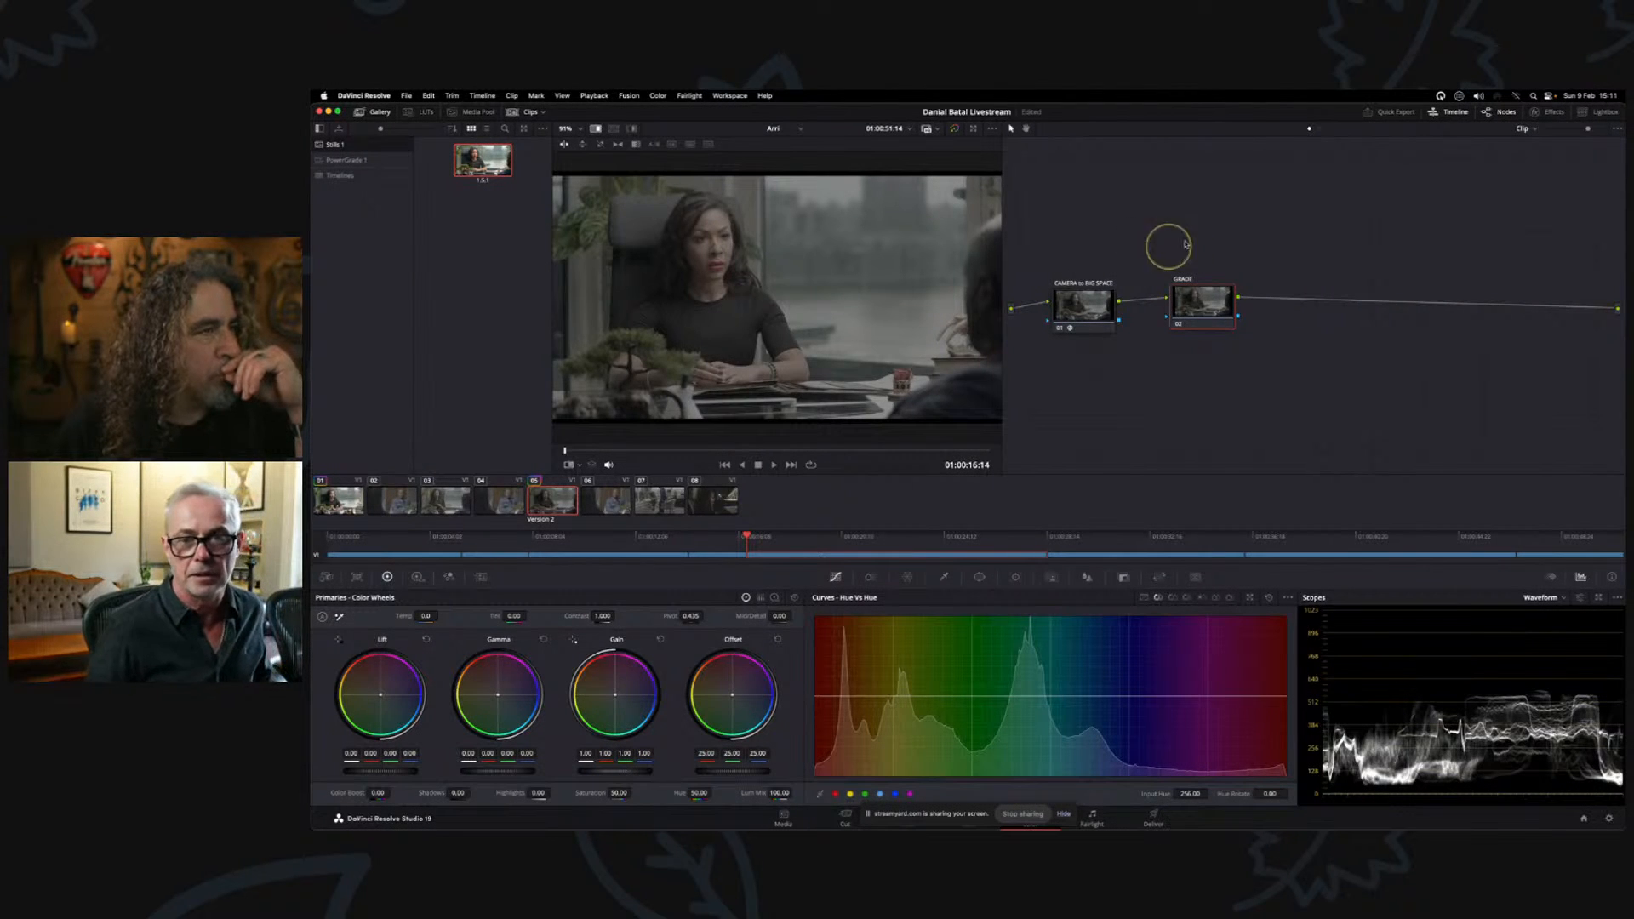
{"action": "left_click_drag", "start_coordinate": [1204, 302], "coordinate": [1204, 307]}
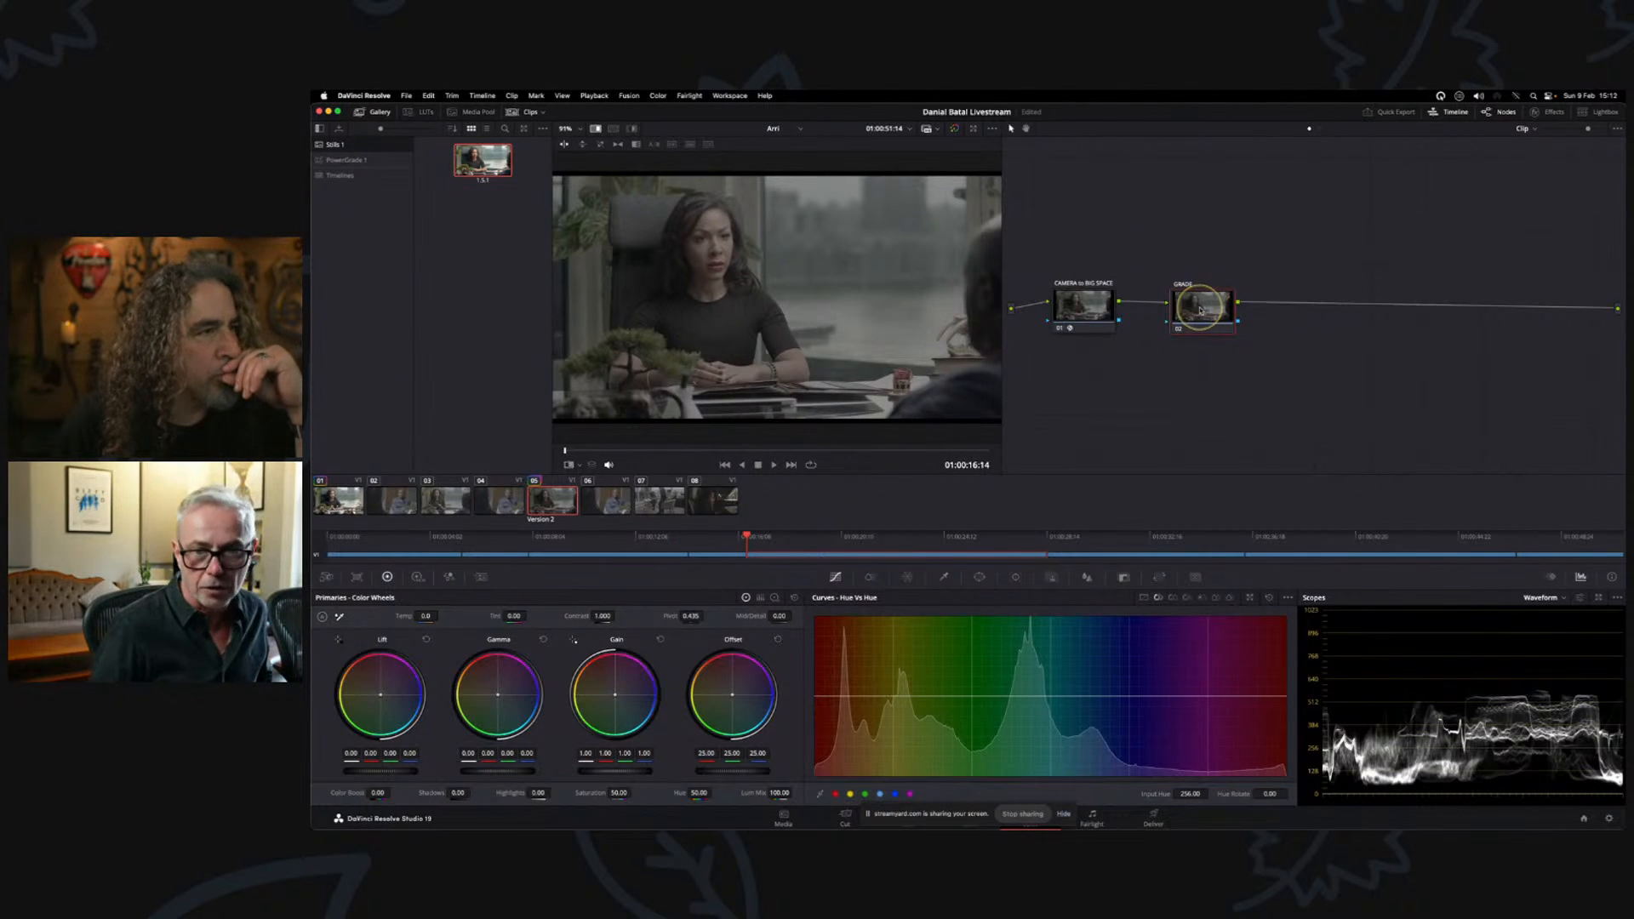
- Add a serial node after the GRADE node and space the three nodes out along the chain
{"action": "right_click", "coordinate": [1199, 307]}
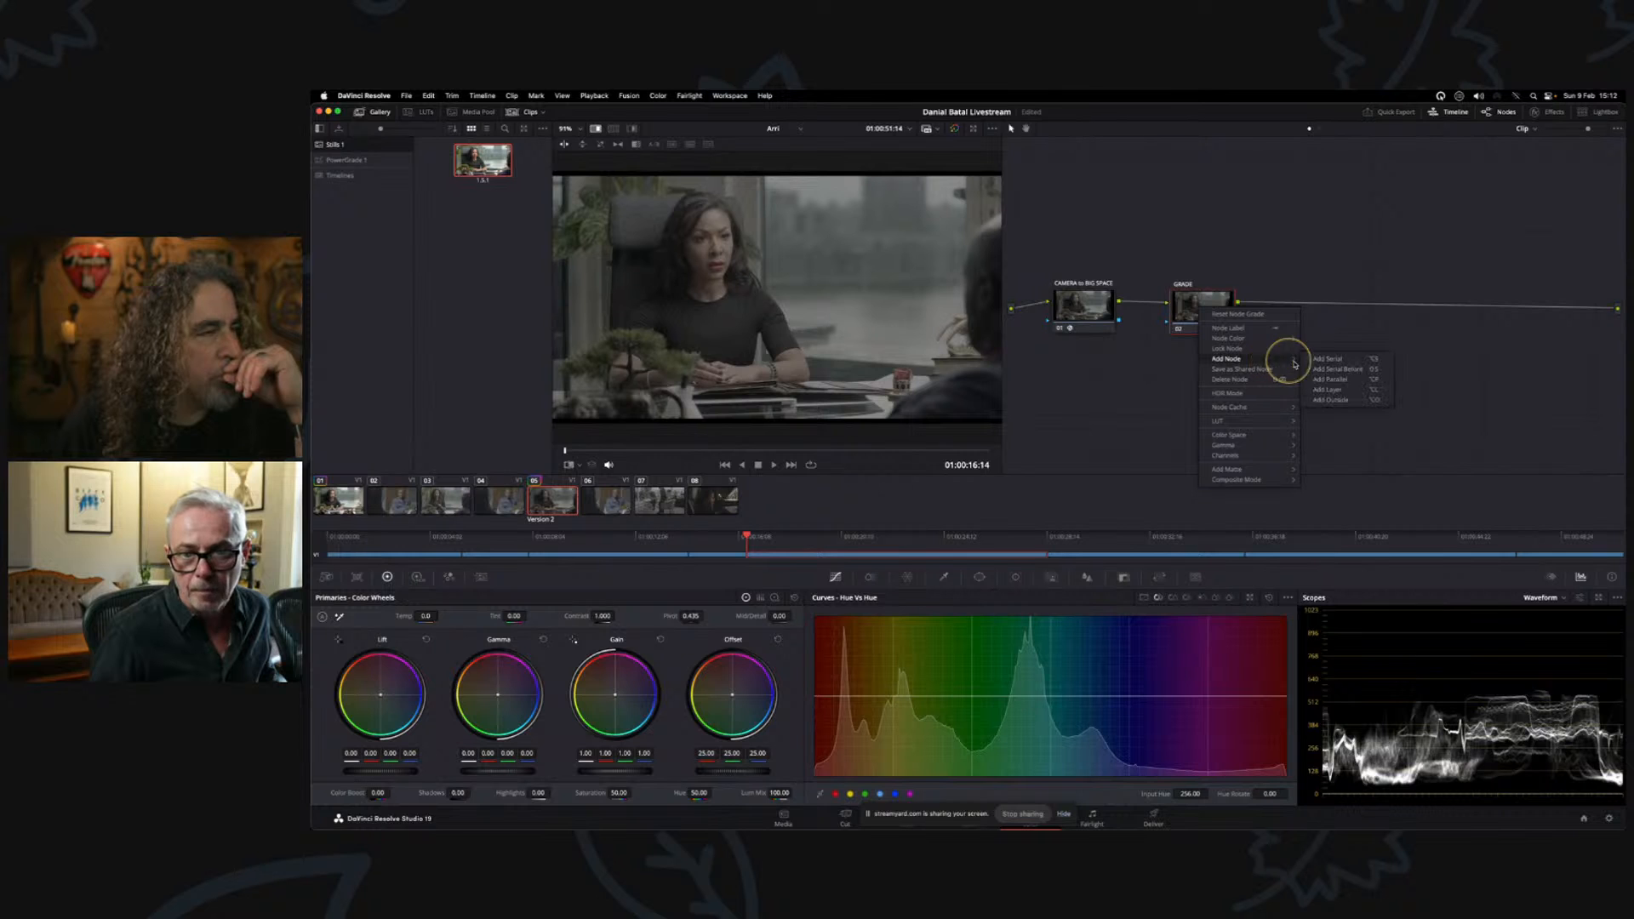
{"action": "left_click", "coordinate": [1328, 358]}
{"action": "left_click_drag", "start_coordinate": [1285, 317], "coordinate": [1322, 311]}
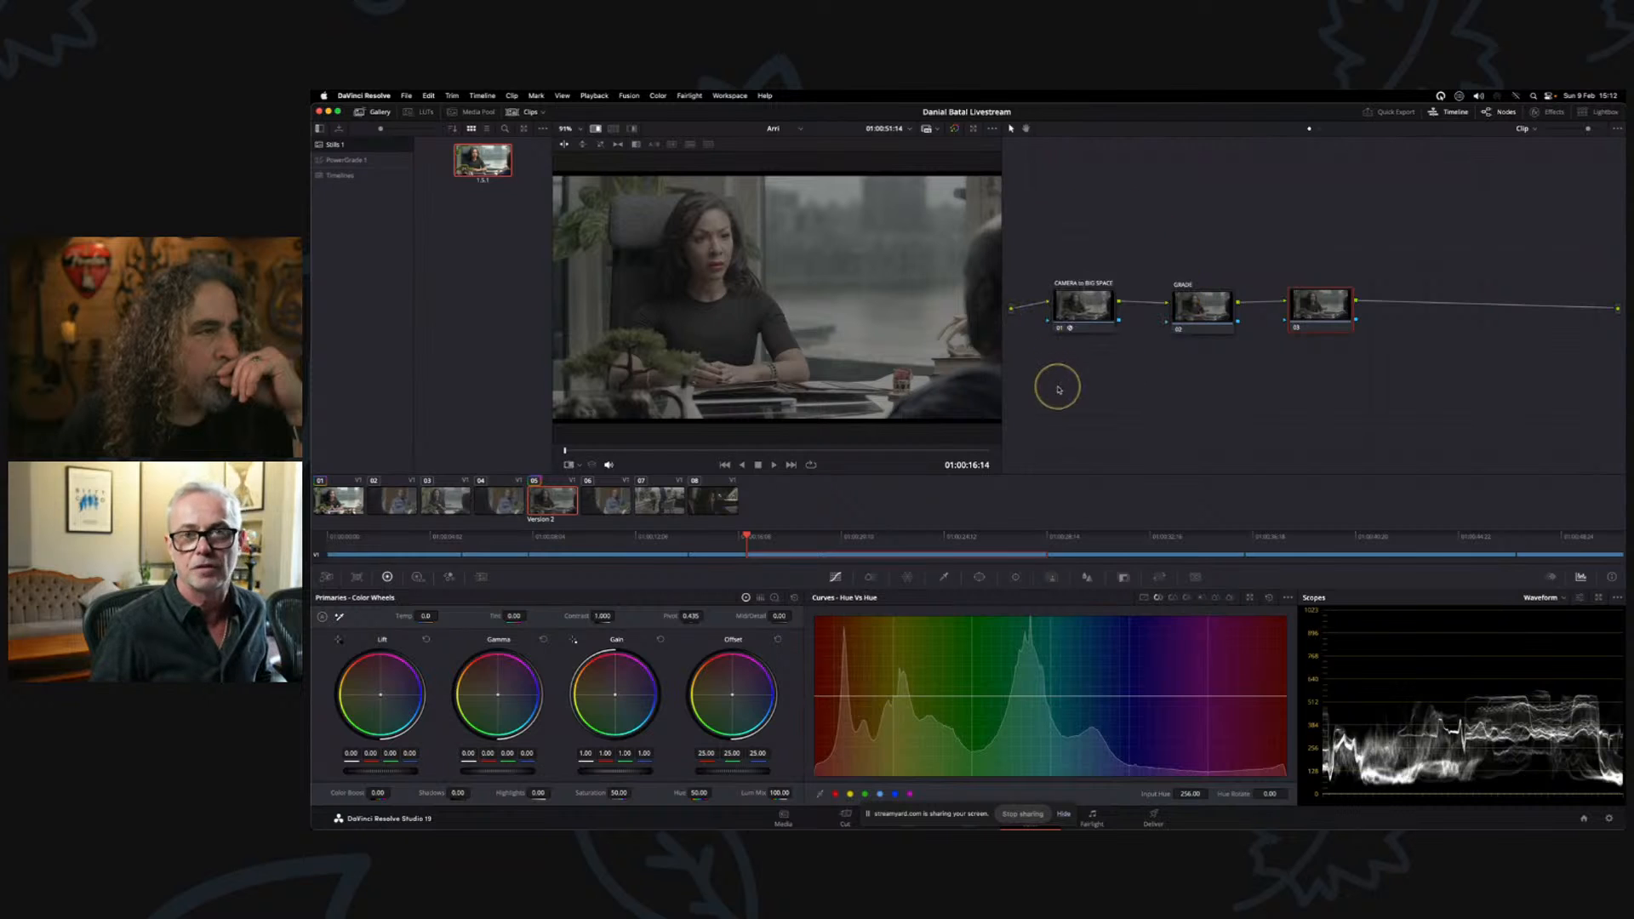
{"action": "mouse_move", "coordinate": [1084, 306]}
{"action": "left_mouse_down"}
{"action": "mouse_move", "coordinate": [1080, 266]}
{"action": "mouse_move", "coordinate": [1070, 305]}
{"action": "left_mouse_up"}
{"action": "mouse_move", "coordinate": [1211, 326]}
{"action": "left_mouse_down"}
{"action": "mouse_move", "coordinate": [1214, 248]}
{"action": "mouse_move", "coordinate": [1194, 312]}
{"action": "left_mouse_up"}
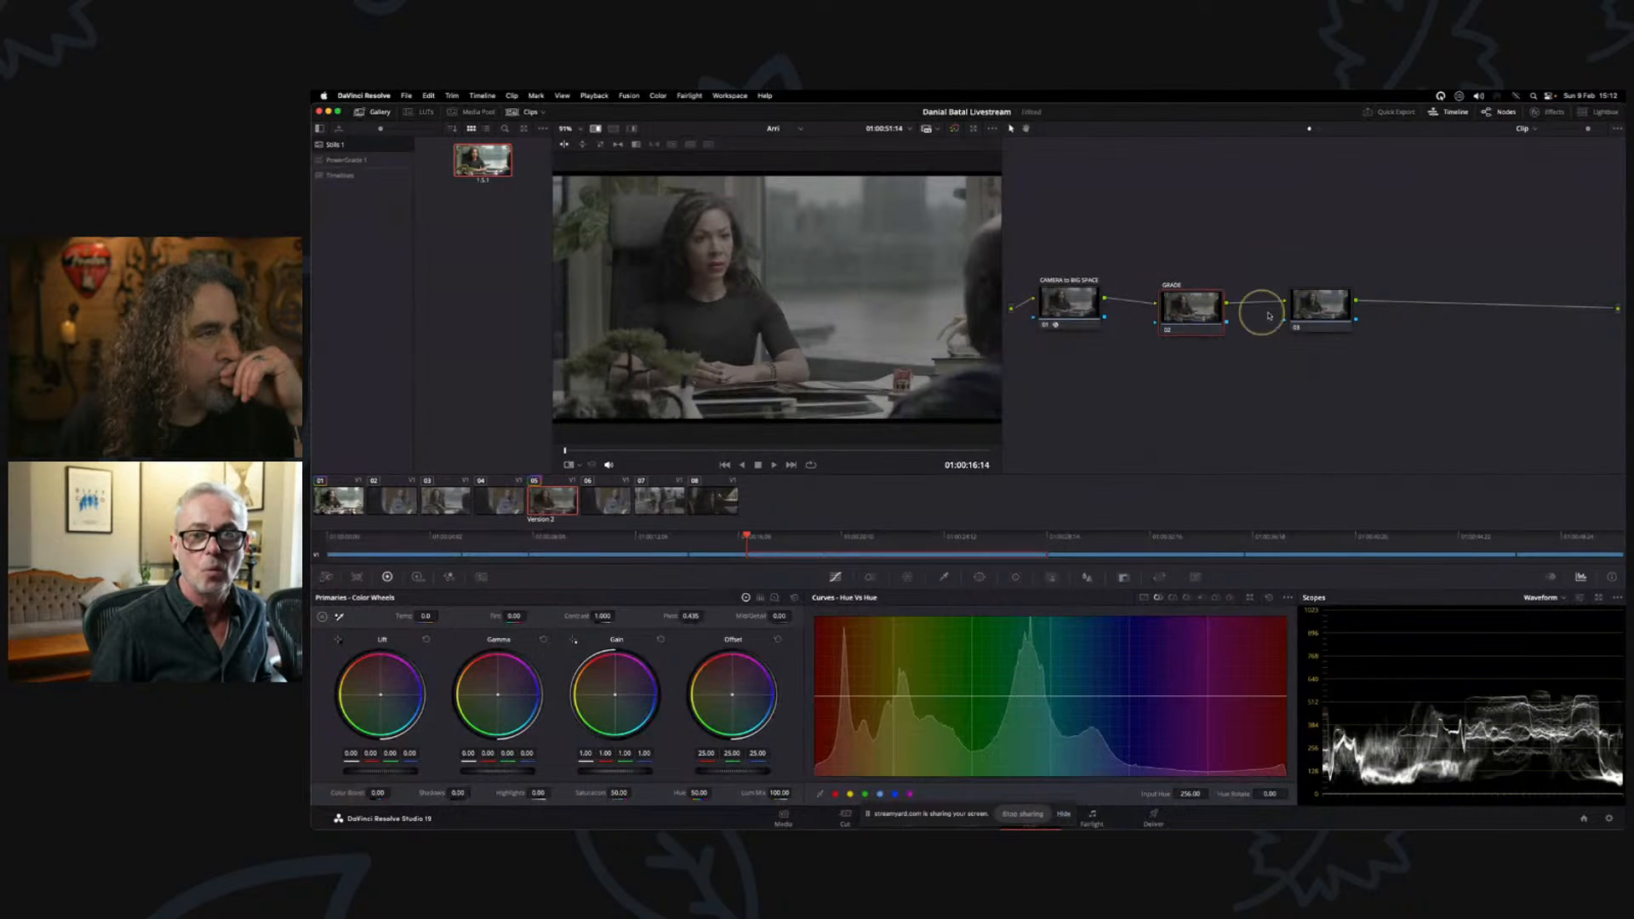
- Apply a Color Space Transform to node 03 and set its input color space to DaVinci Wide Gamut
{"action": "left_click", "coordinate": [1318, 309]}
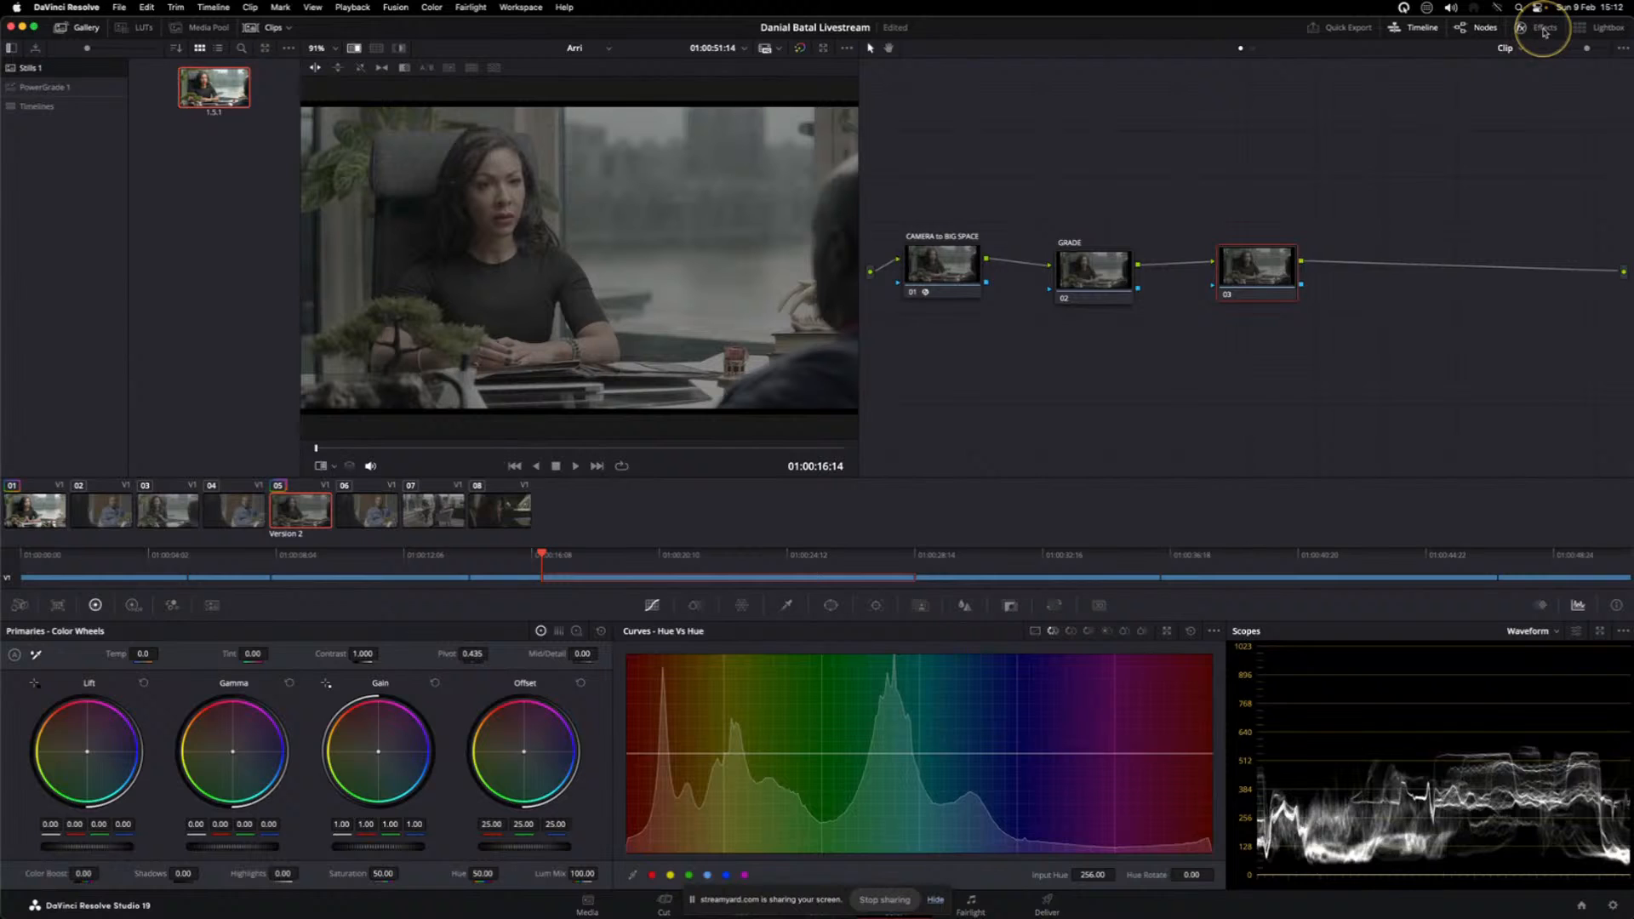
{"action": "left_click", "coordinate": [1545, 55]}
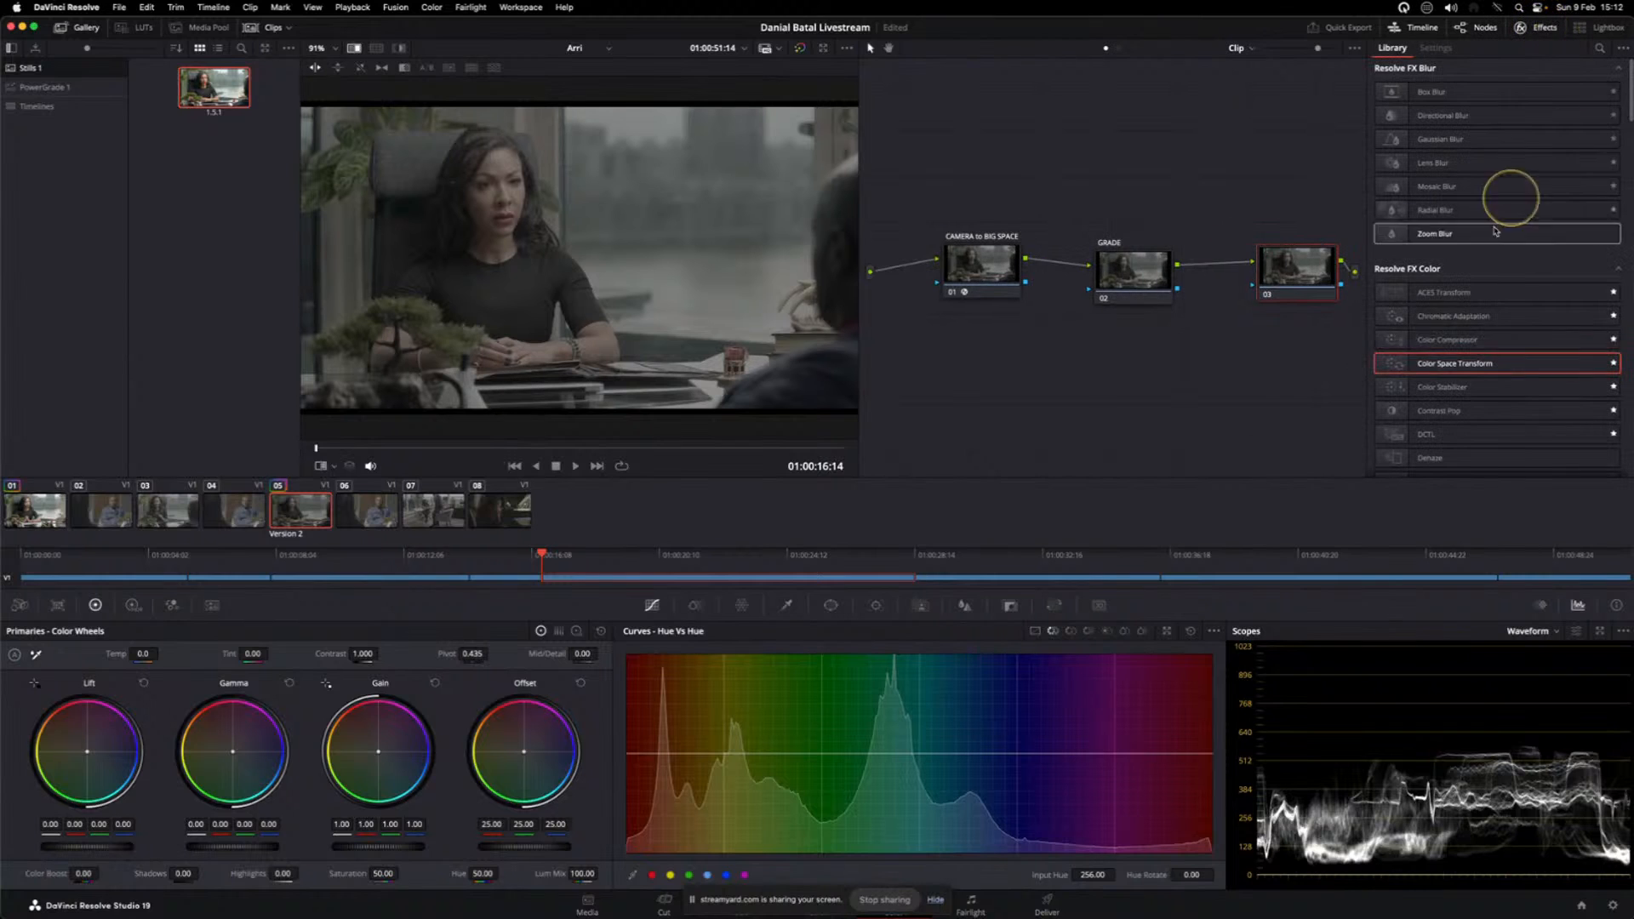
{"action": "left_click_drag", "start_coordinate": [1458, 368], "coordinate": [1311, 272]}
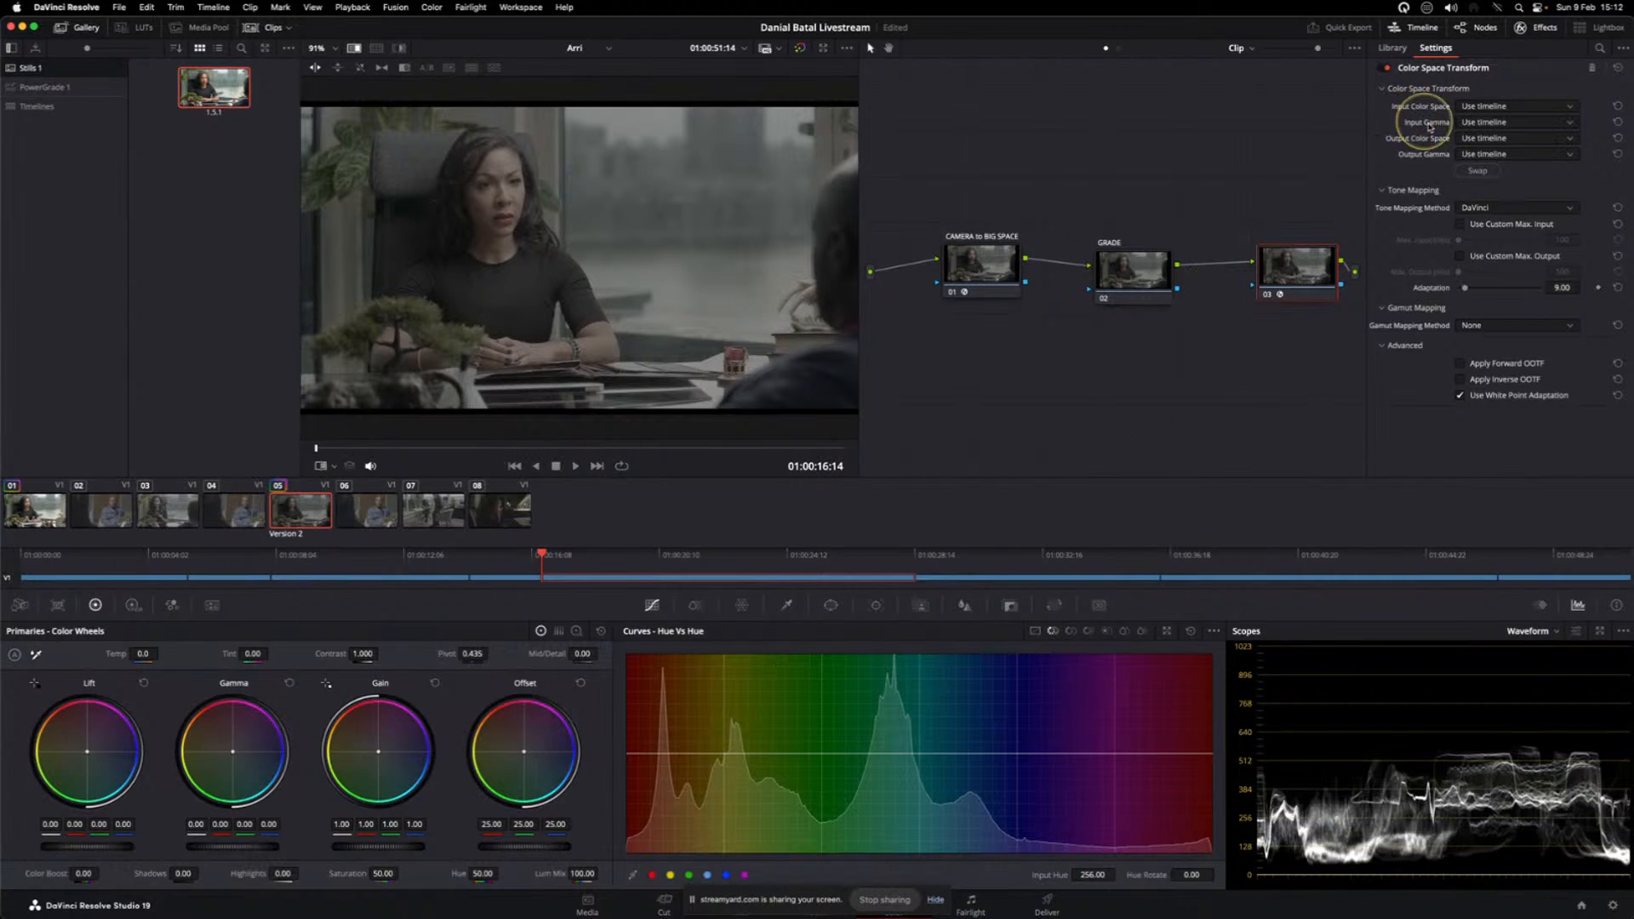
{"action": "left_click", "coordinate": [1493, 109]}
{"action": "scroll", "coordinate": [1617, 162], "scroll_direction": "down", "scroll_amount": 3}
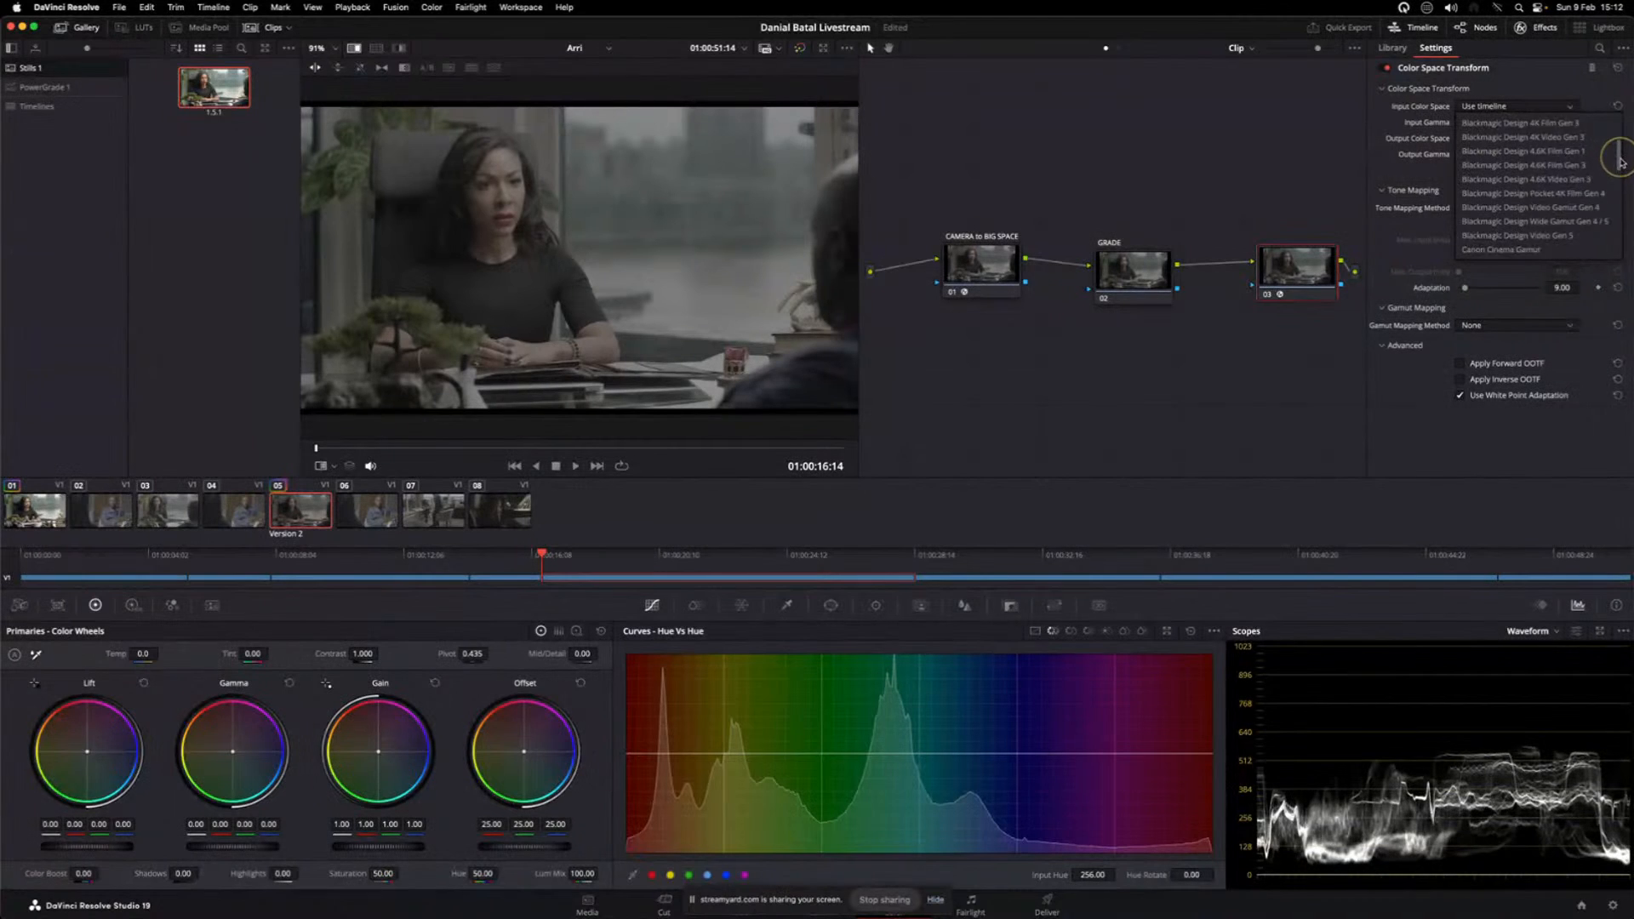
{"action": "left_click", "coordinate": [1186, 183]}
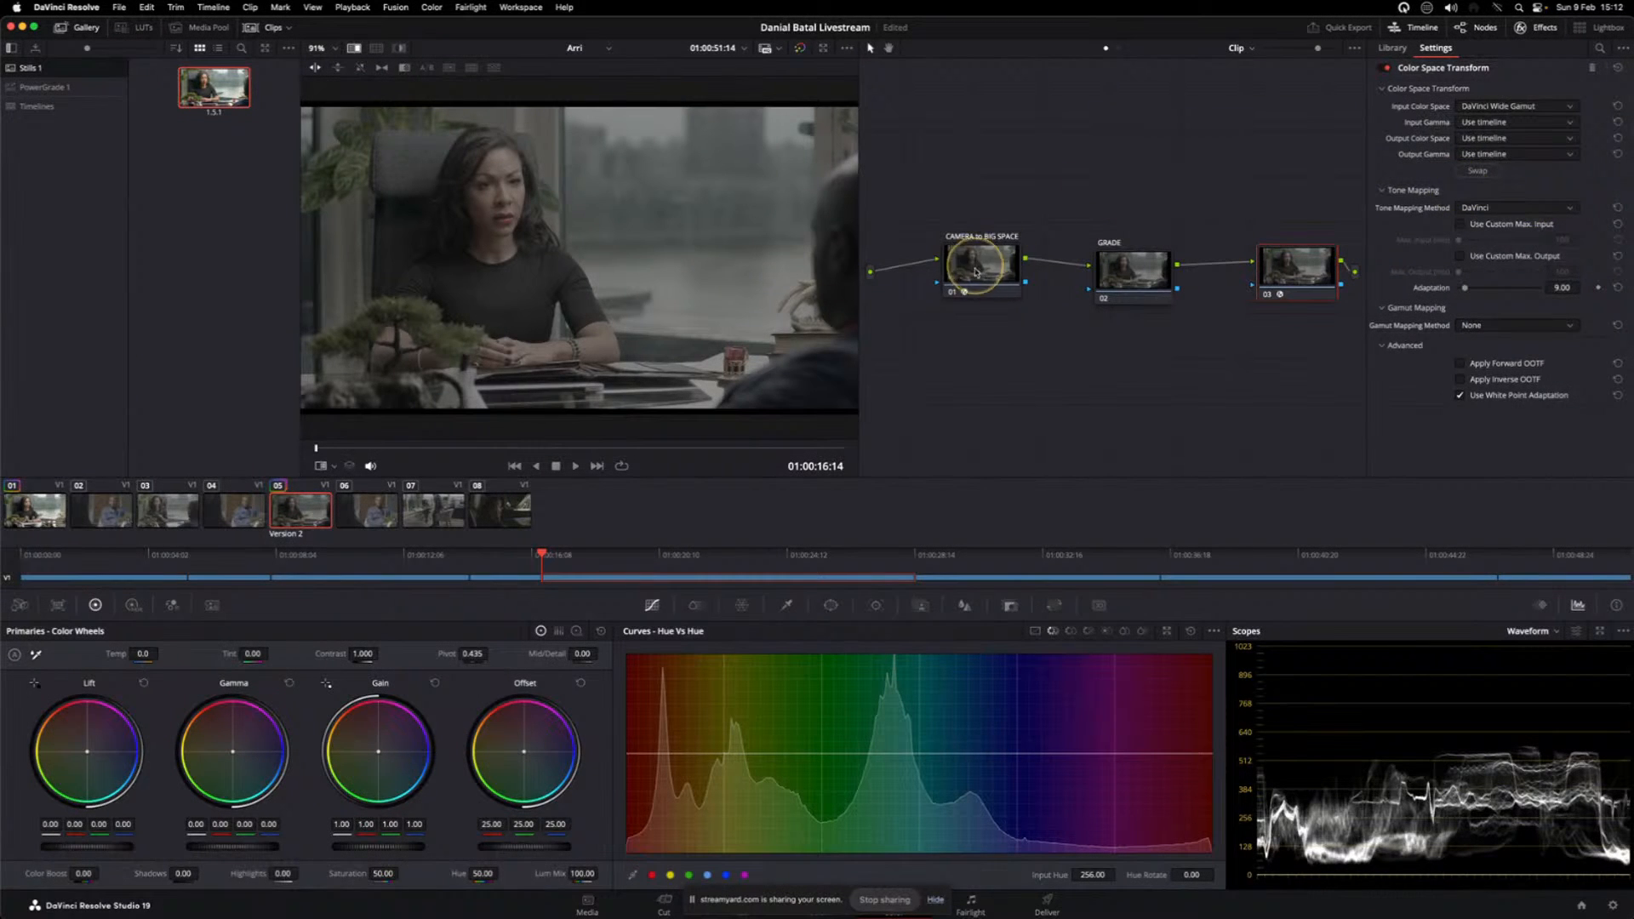
- Line up the CAMERA to BIG SPACE node with the source and raise the GRADE node above the two transform nodes
{"action": "left_click_drag", "start_coordinate": [974, 263], "coordinate": [967, 272]}
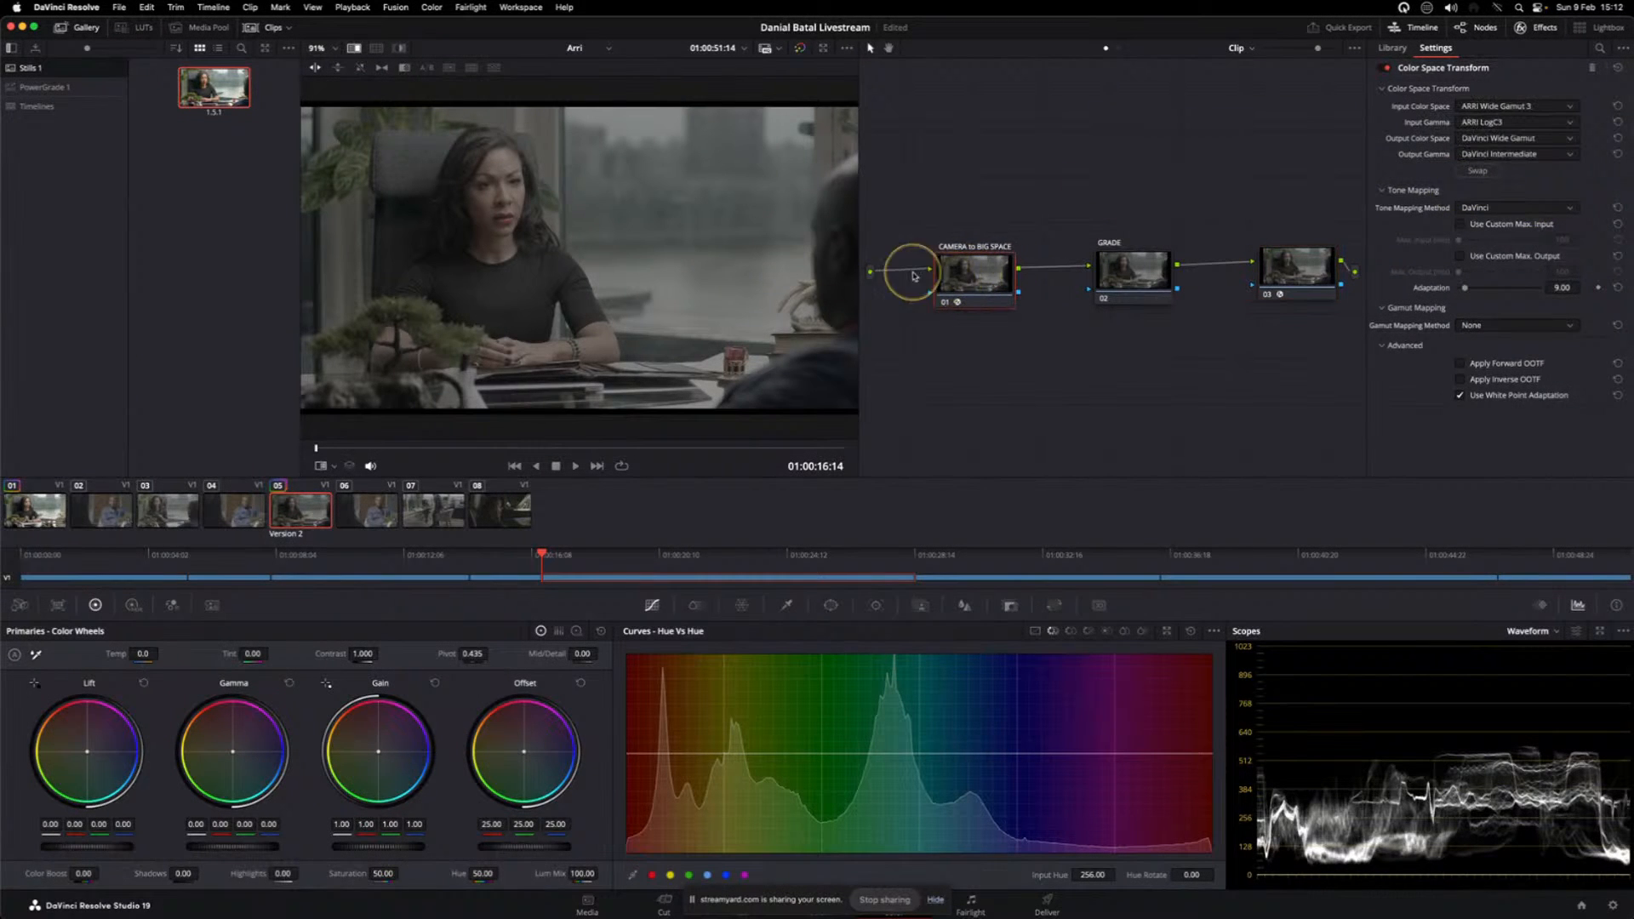
{"action": "left_click", "coordinate": [871, 274]}
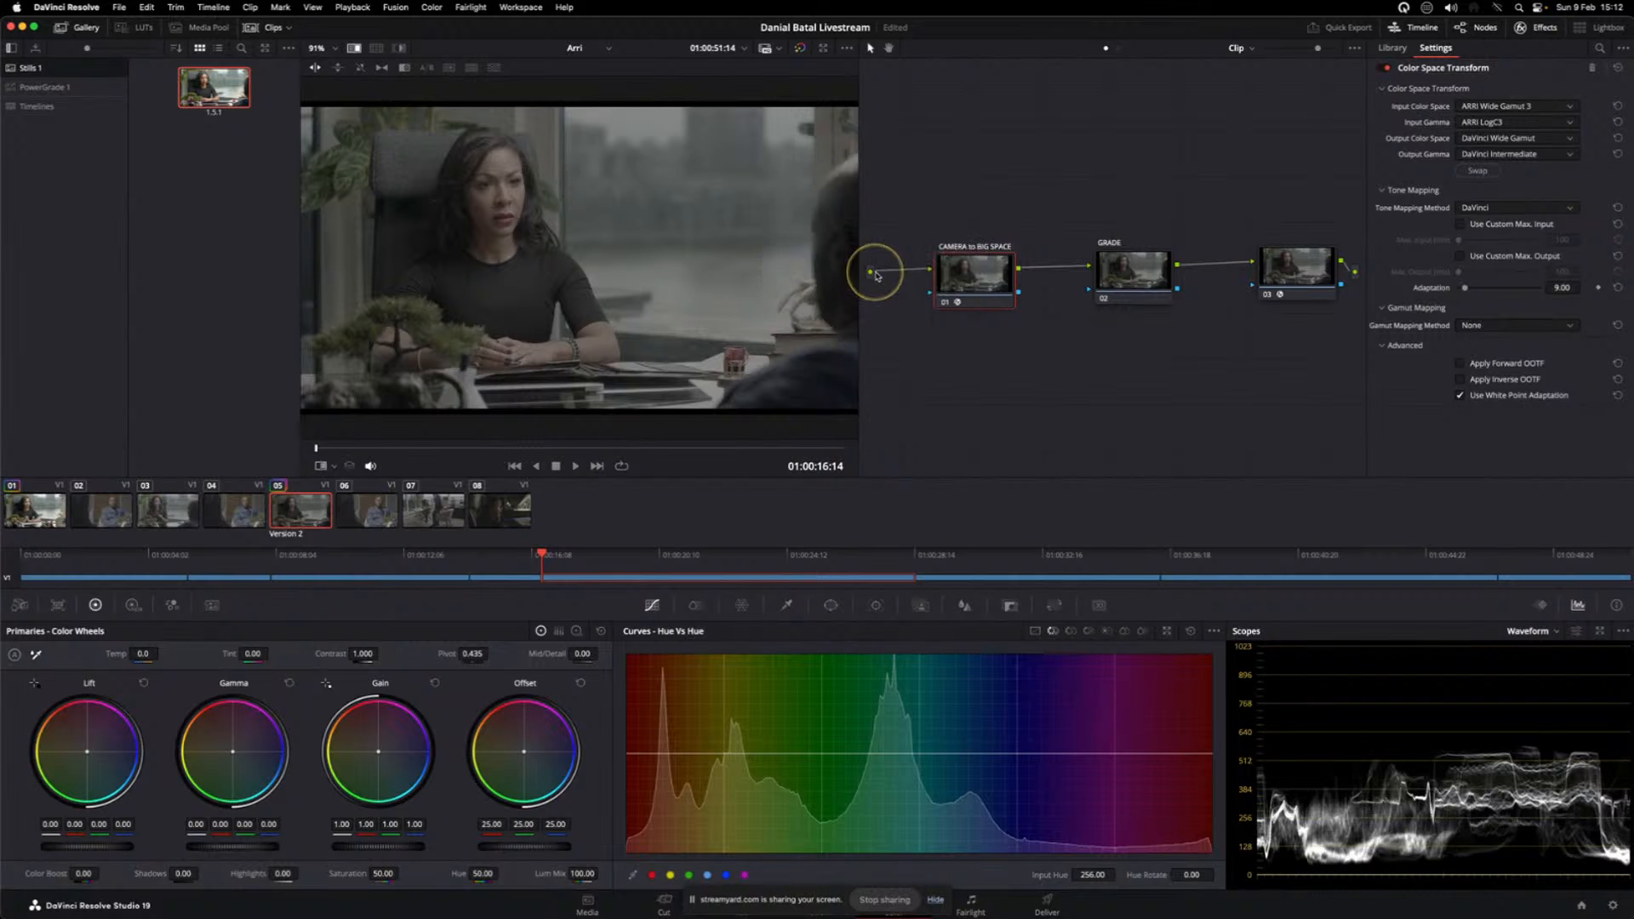
{"action": "left_click_drag", "start_coordinate": [964, 272], "coordinate": [961, 274]}
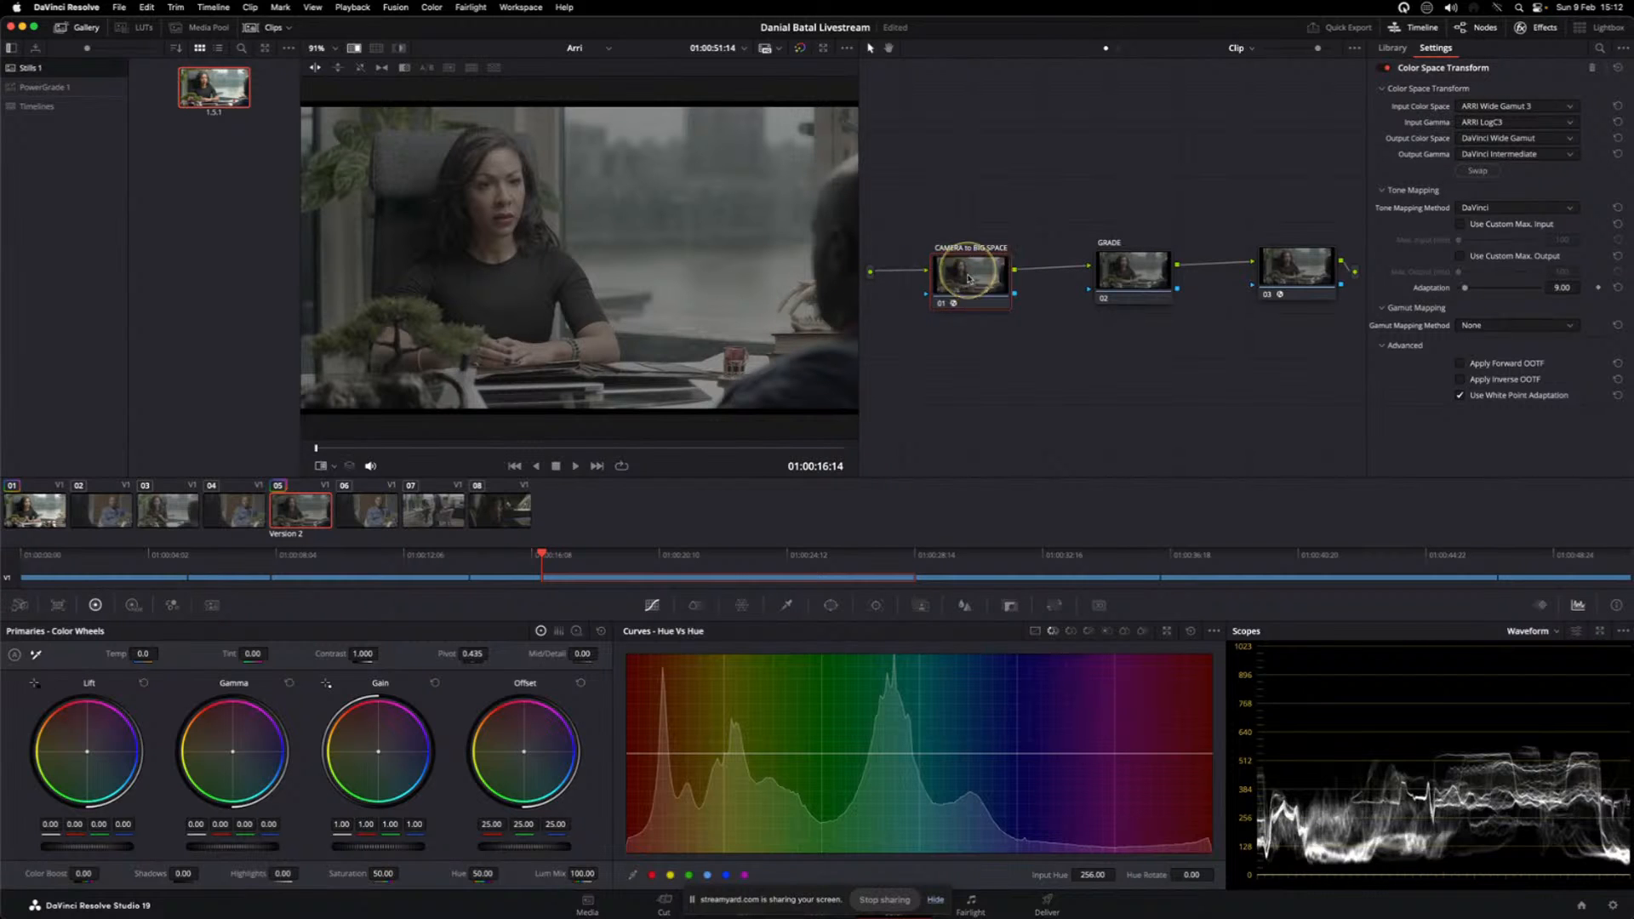
{"action": "left_click_drag", "start_coordinate": [1149, 282], "coordinate": [1141, 212]}
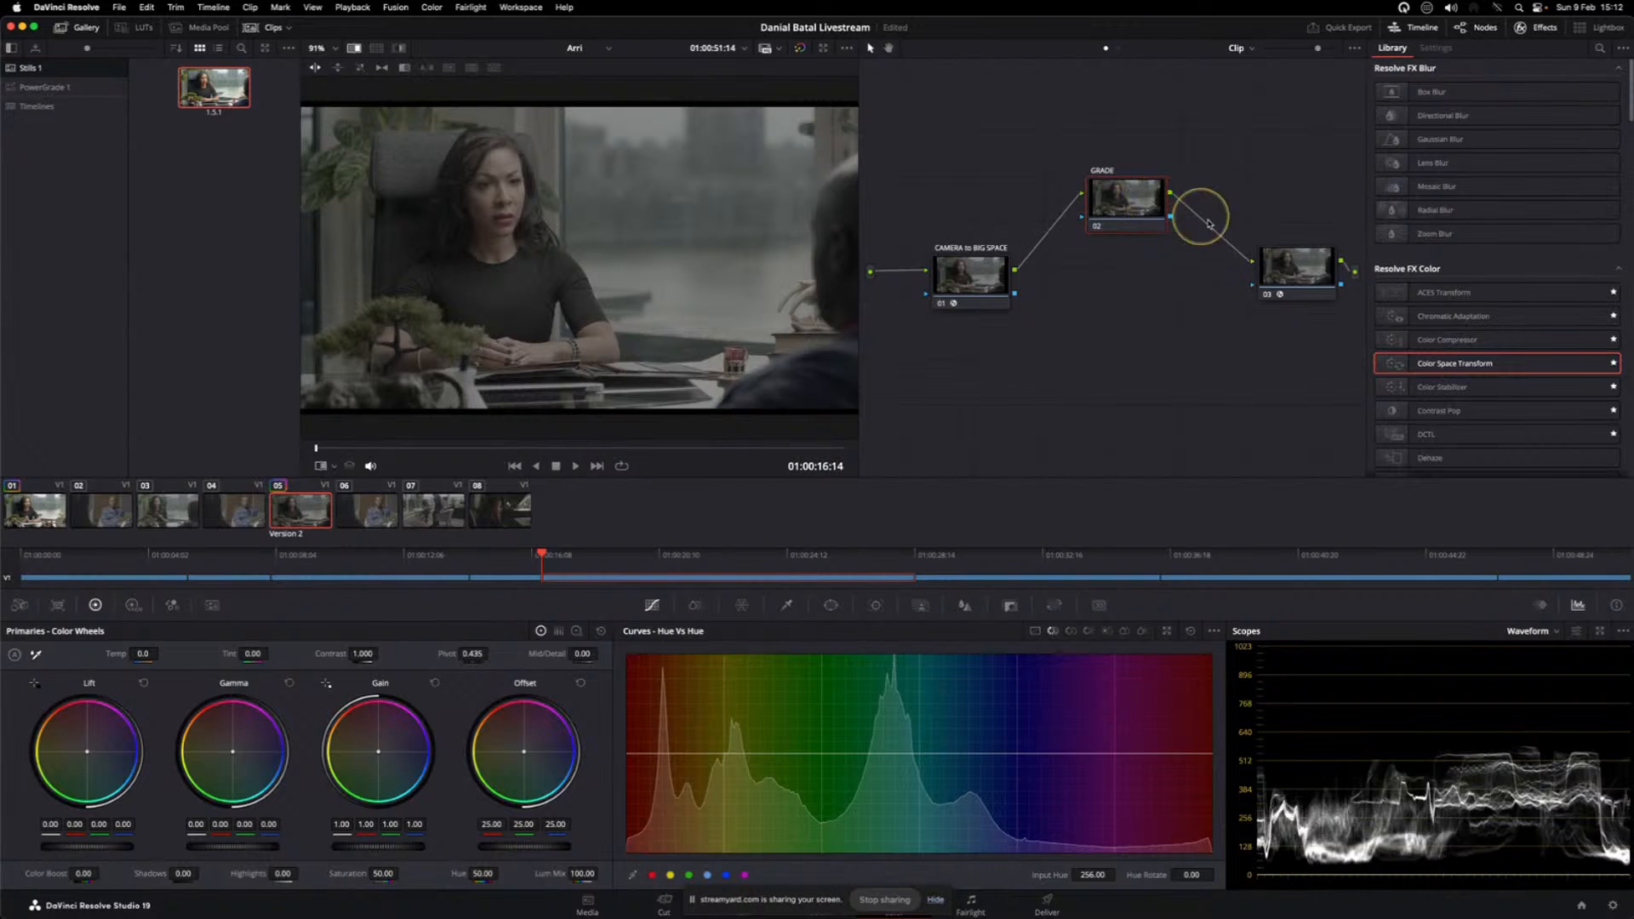
- Set the input gamma of node 03's Color Space Transform to DaVinci Intermediate
{"action": "left_click_drag", "start_coordinate": [1299, 272], "coordinate": [1293, 268]}
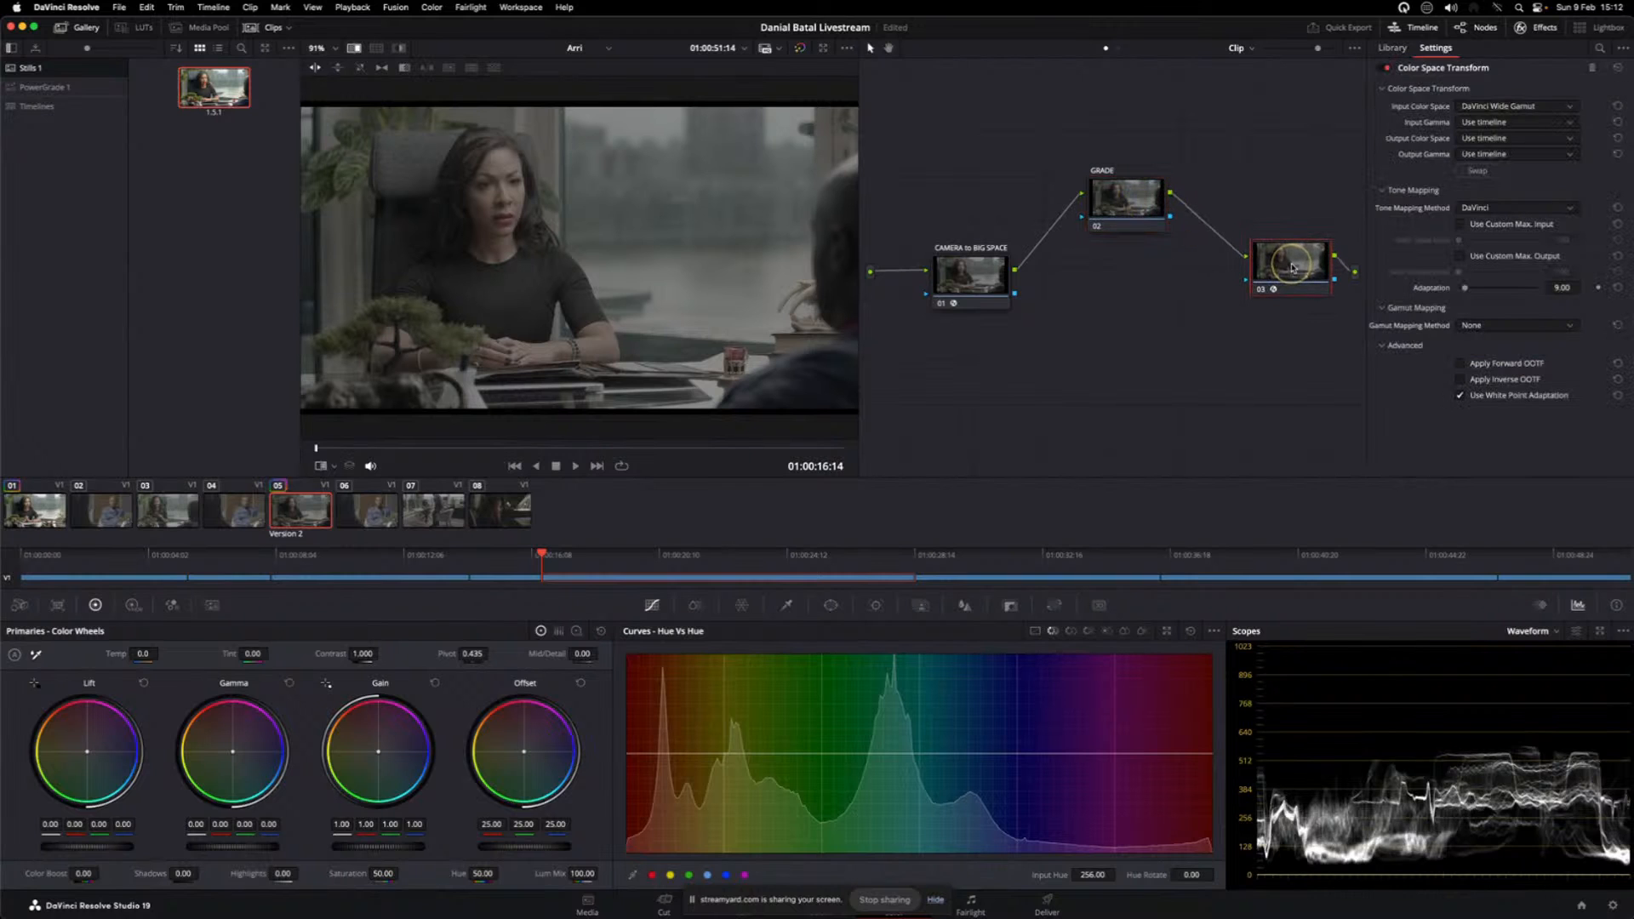
{"action": "left_click", "coordinate": [1524, 123]}
{"action": "left_click_drag", "start_coordinate": [1618, 143], "coordinate": [1617, 246]}
{"action": "left_click", "coordinate": [1530, 223]}
- Set node 03's Color Space Transform output color space to Rec.709 and its output gamma to Gamma 2.2
{"action": "left_click", "coordinate": [1518, 138]}
{"action": "left_click", "coordinate": [1486, 219]}
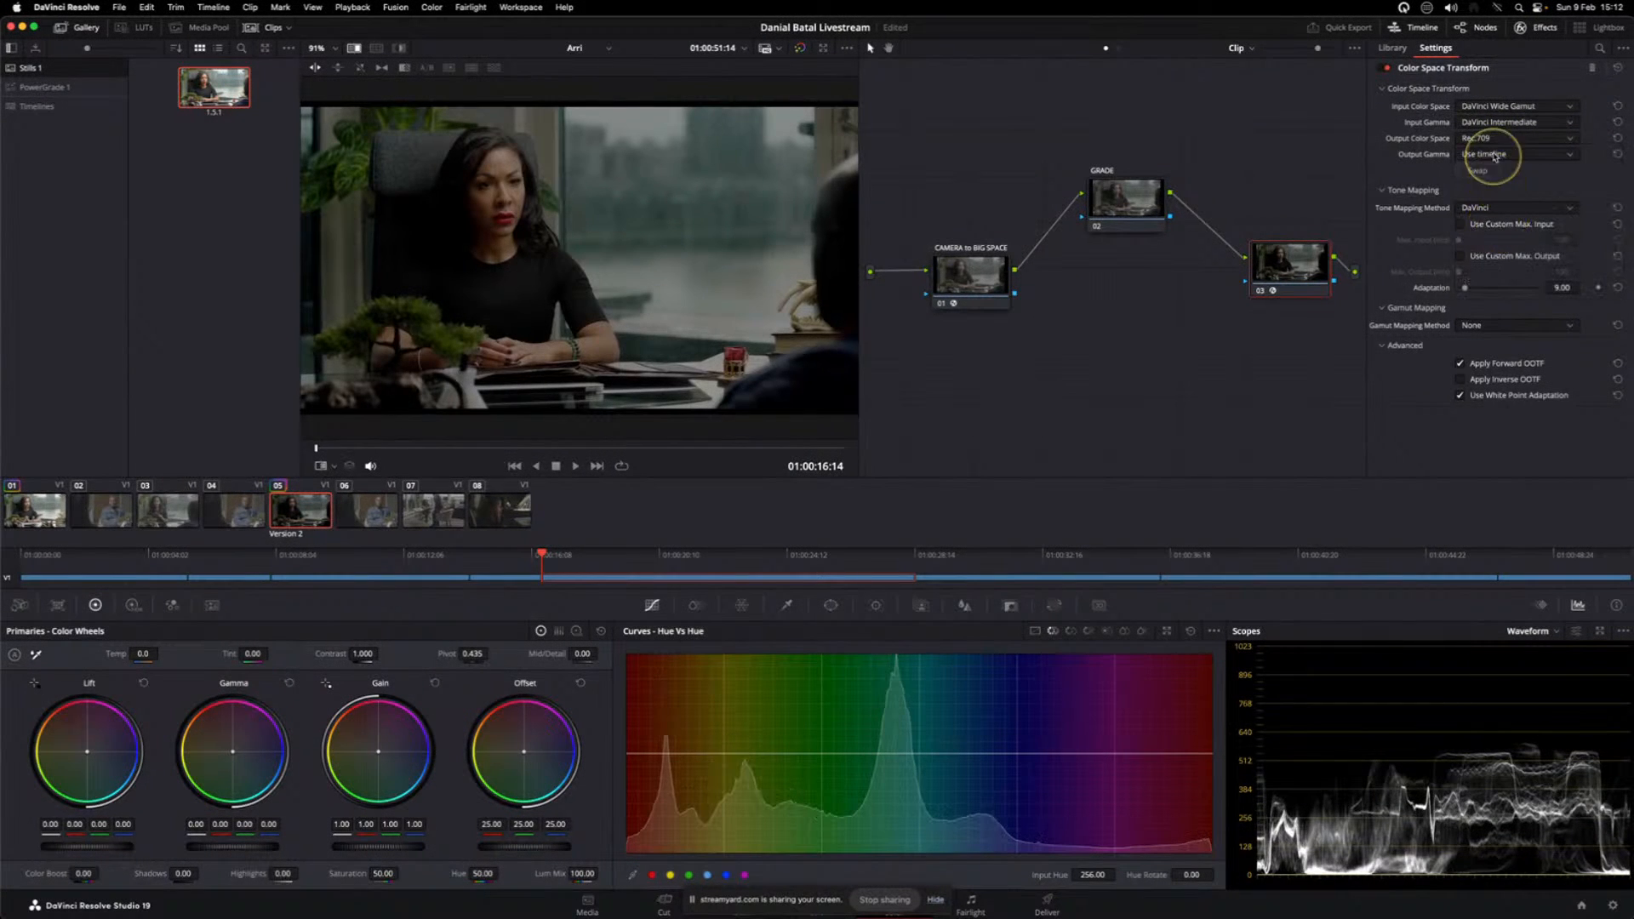
{"action": "left_click", "coordinate": [1495, 157]}
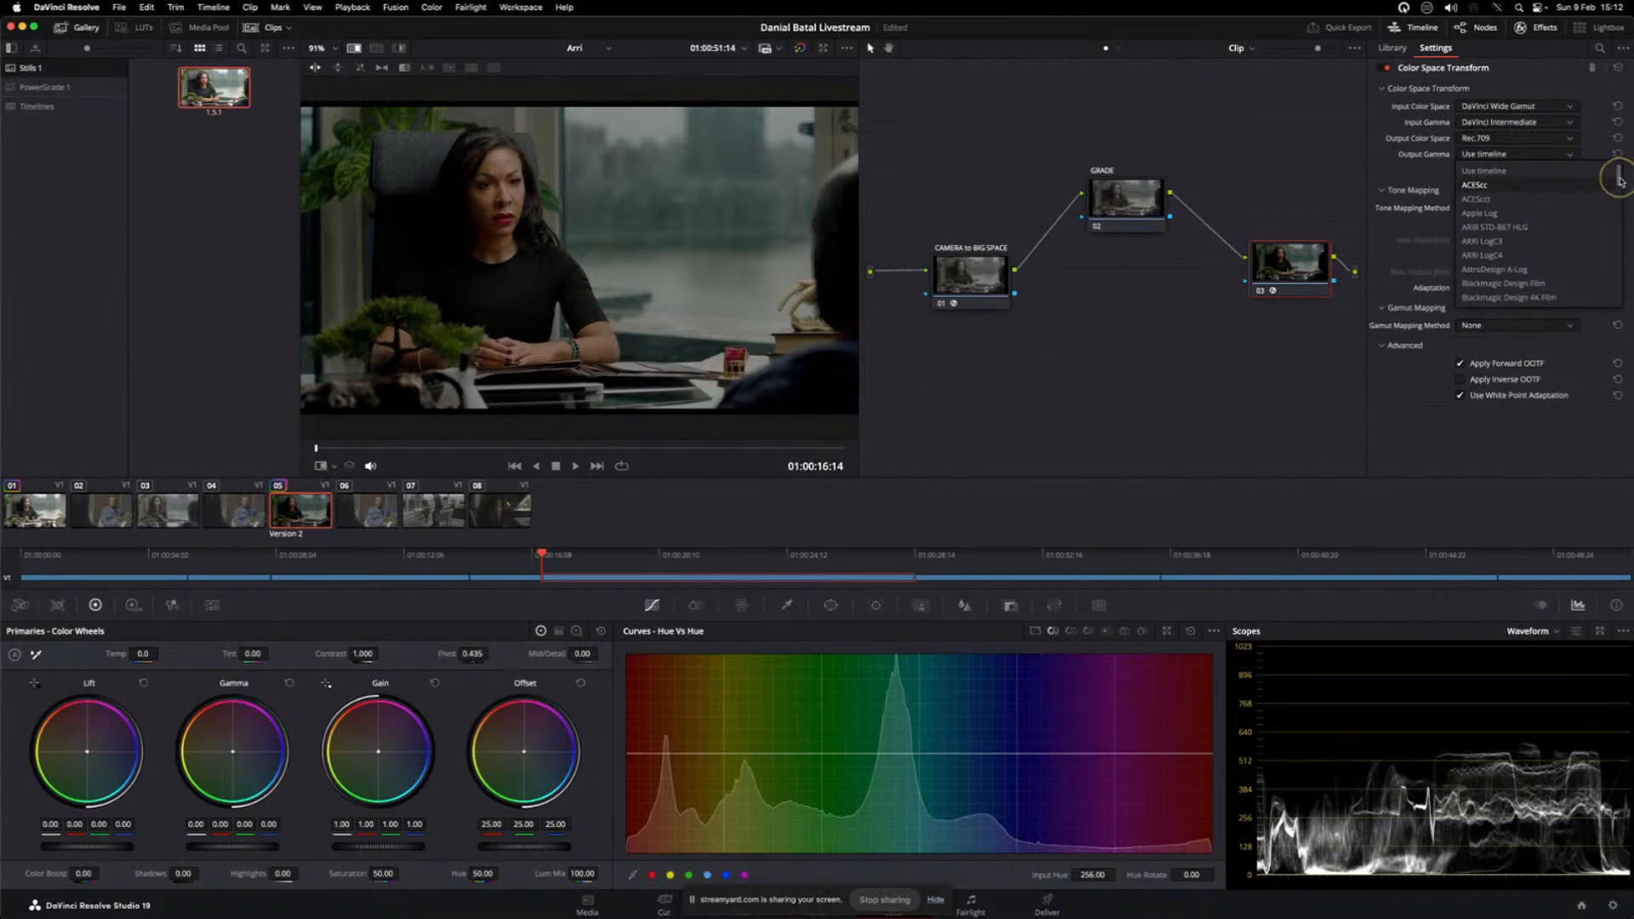
{"action": "left_click_drag", "start_coordinate": [1620, 182], "coordinate": [1617, 240]}
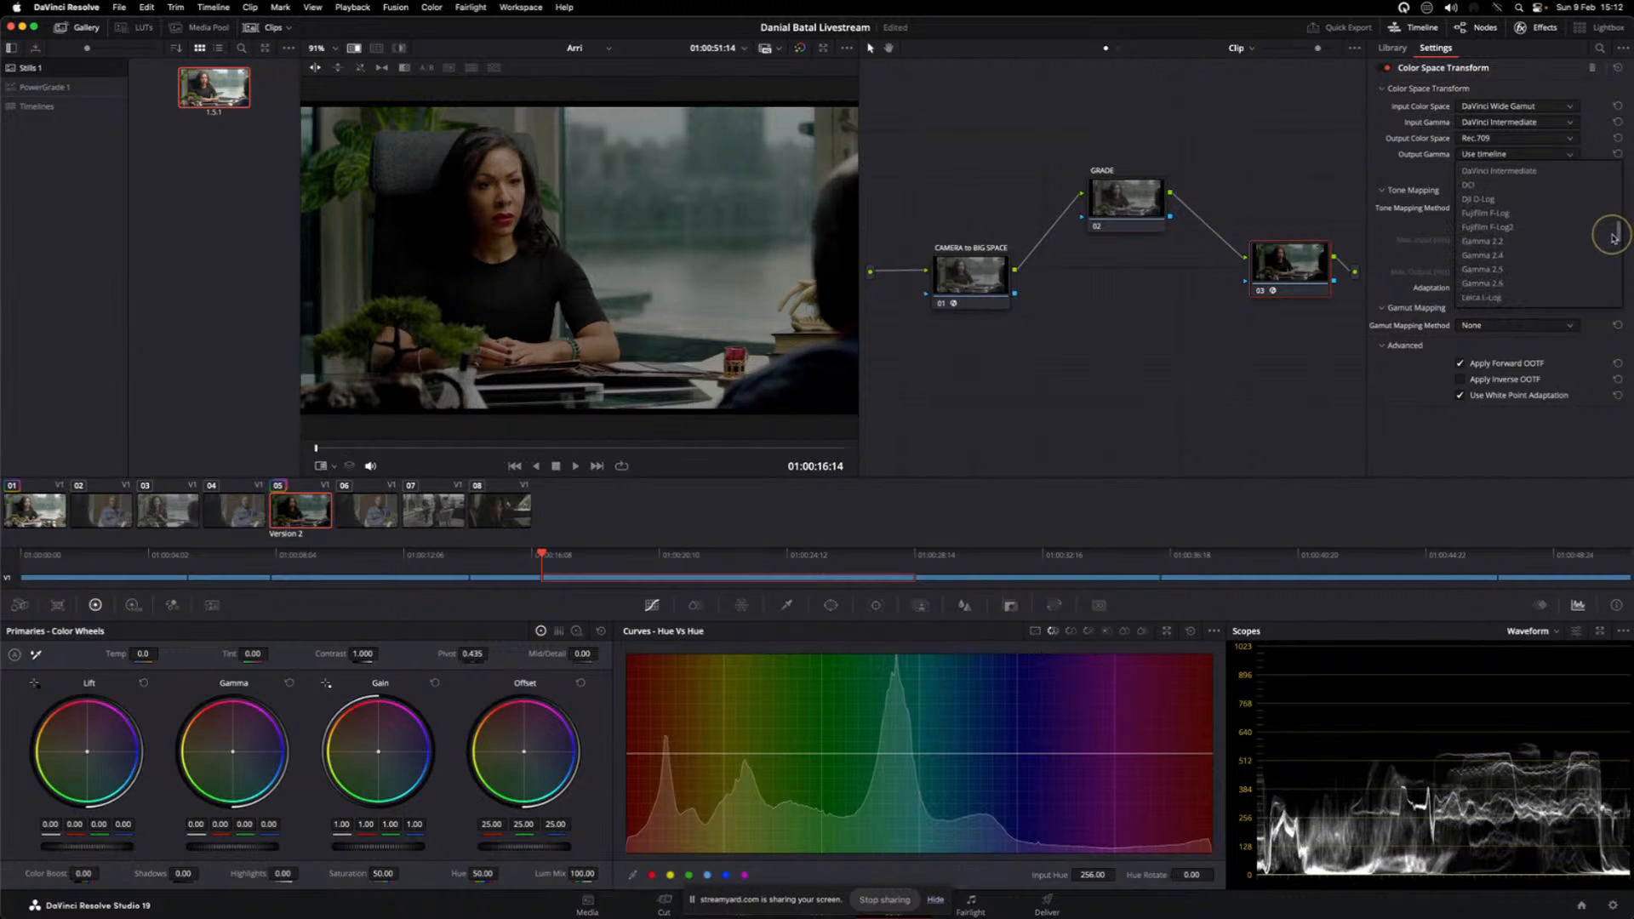
{"action": "left_click", "coordinate": [1505, 242]}
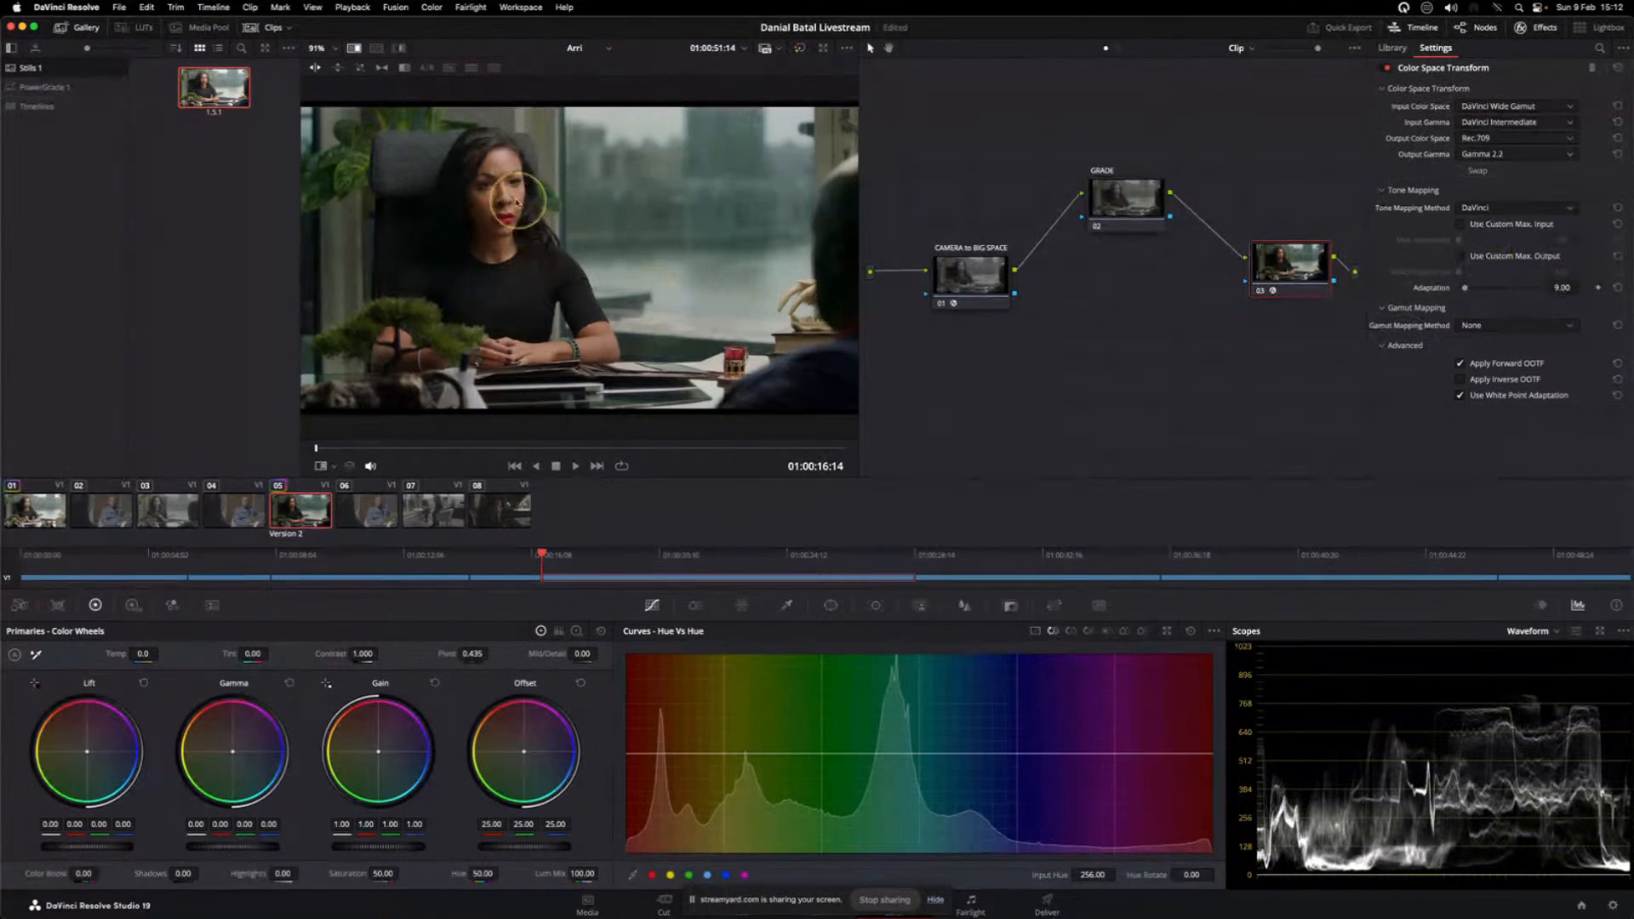
- Lower node 03 in the graph and label it as the DaVinci Wide Gamut to REC 709 conversion
{"action": "left_click_drag", "start_coordinate": [1288, 269], "coordinate": [1280, 307]}
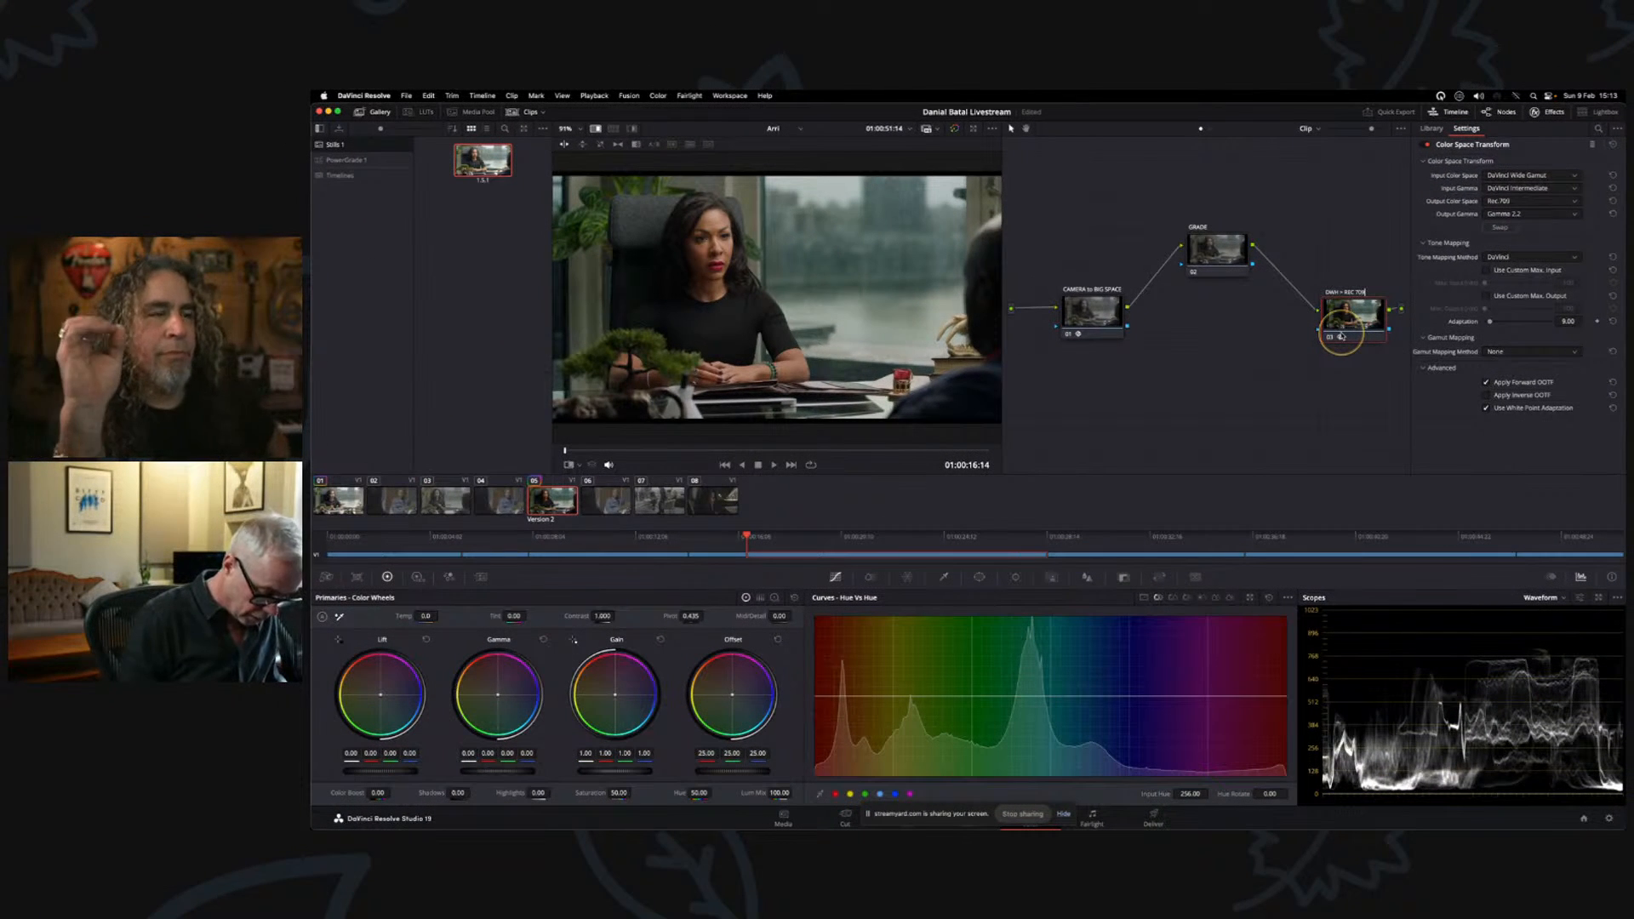
{"action": "type", "text": "09"}
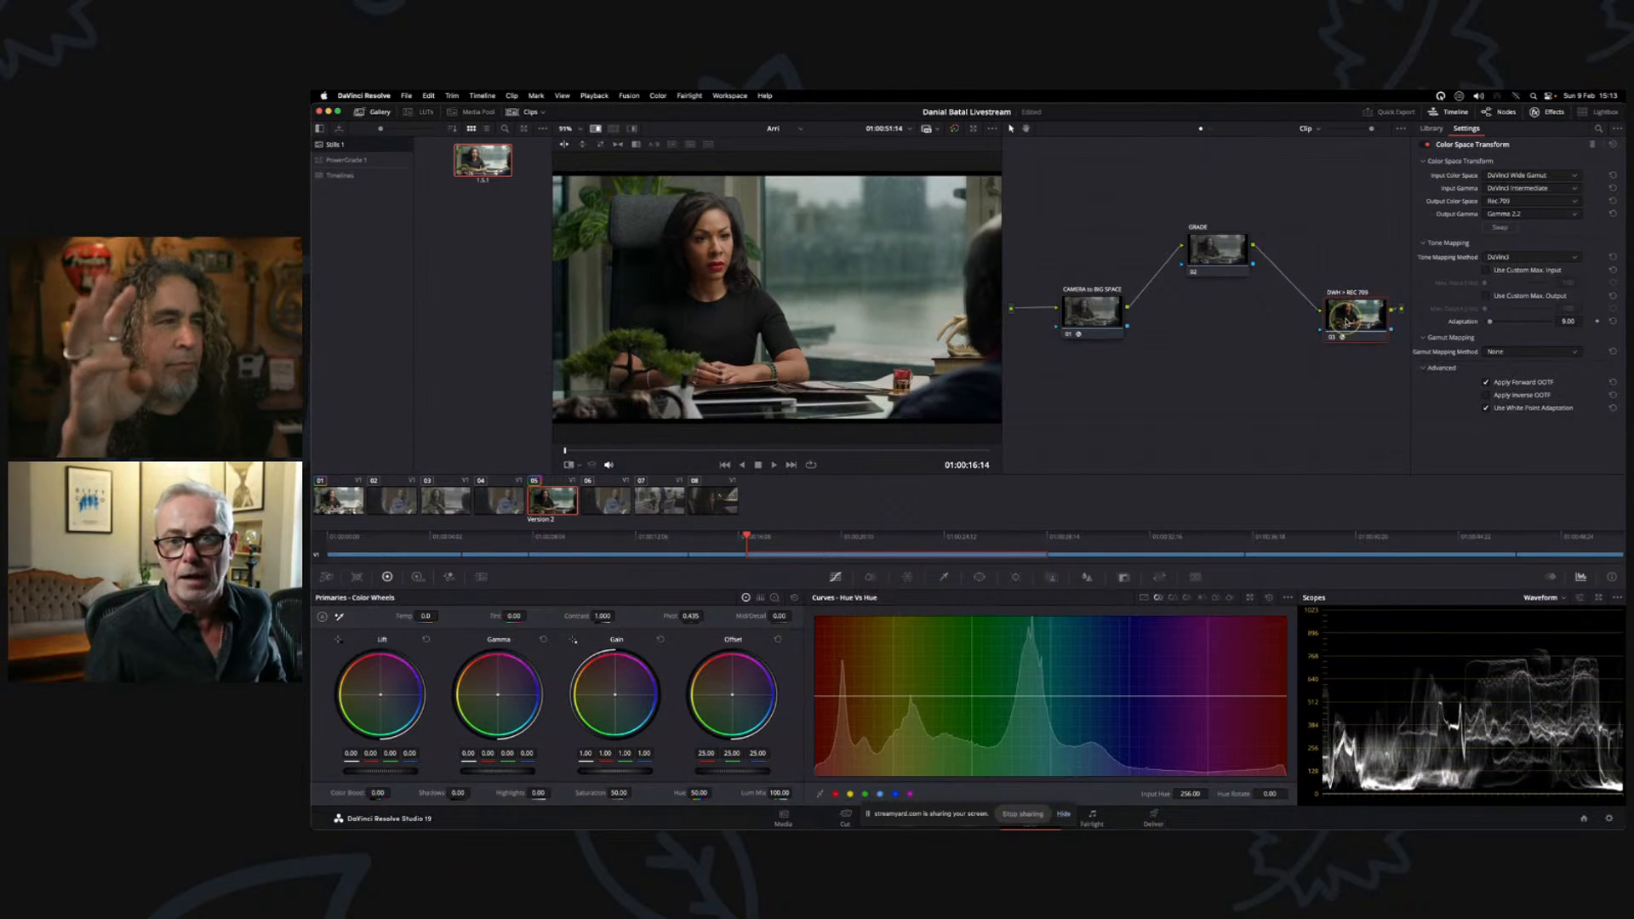
- Spread the two Color Space Transform nodes apart and raise the GRADE node higher between them
{"action": "left_click_drag", "start_coordinate": [1092, 312], "coordinate": [1088, 312]}
{"action": "left_click_drag", "start_coordinate": [1350, 317], "coordinate": [1361, 317]}
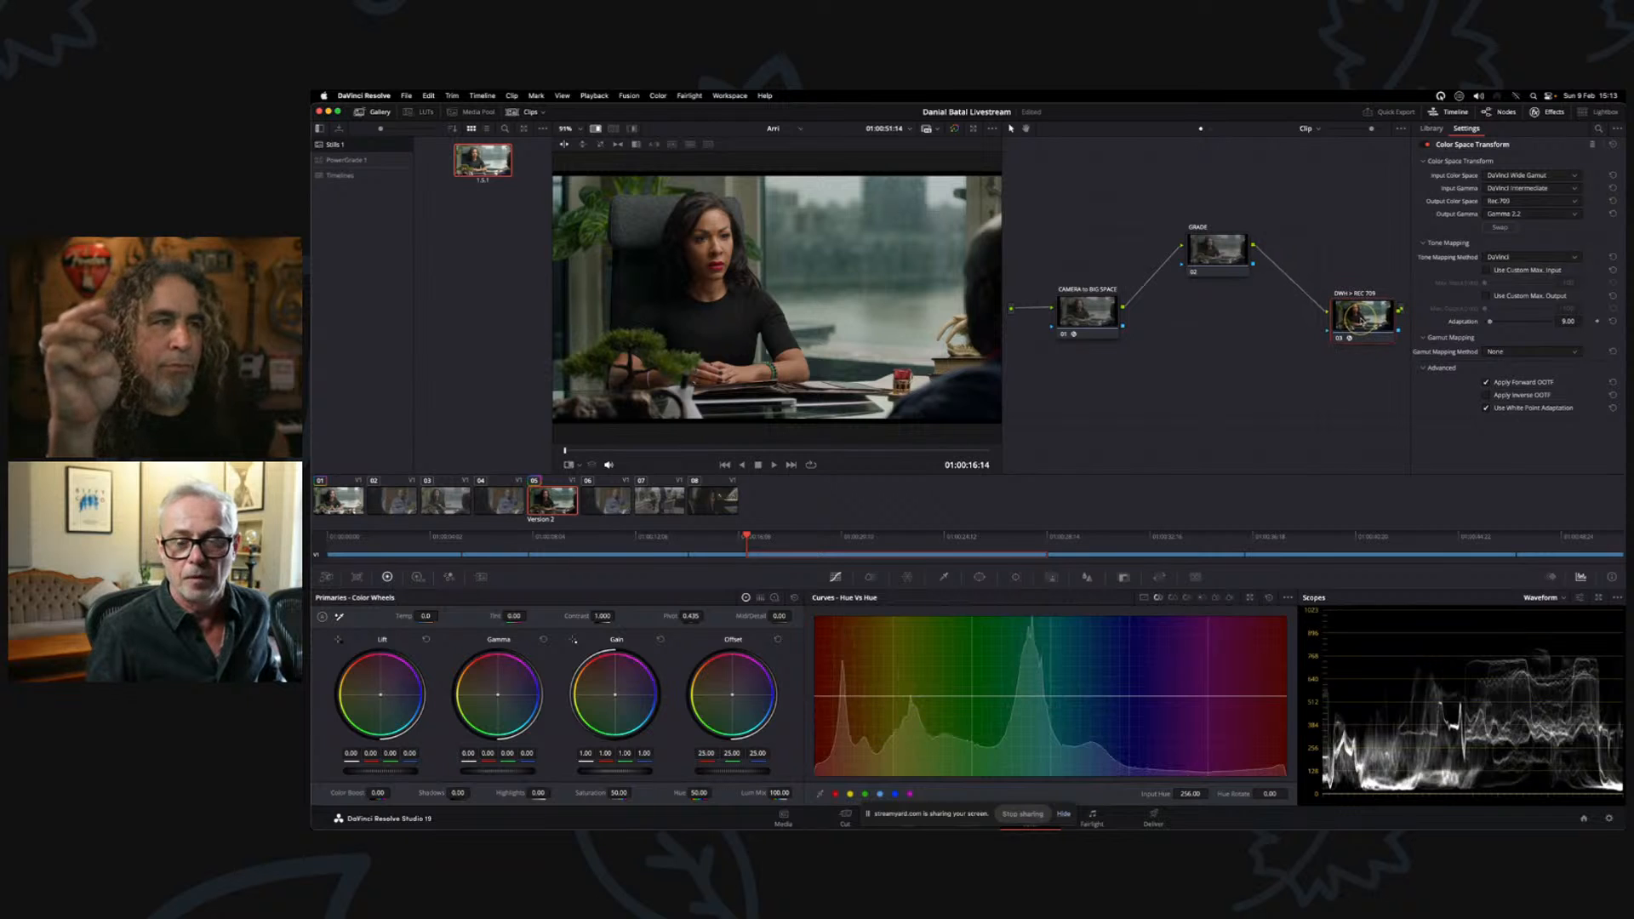
{"action": "left_click", "coordinate": [1088, 312]}
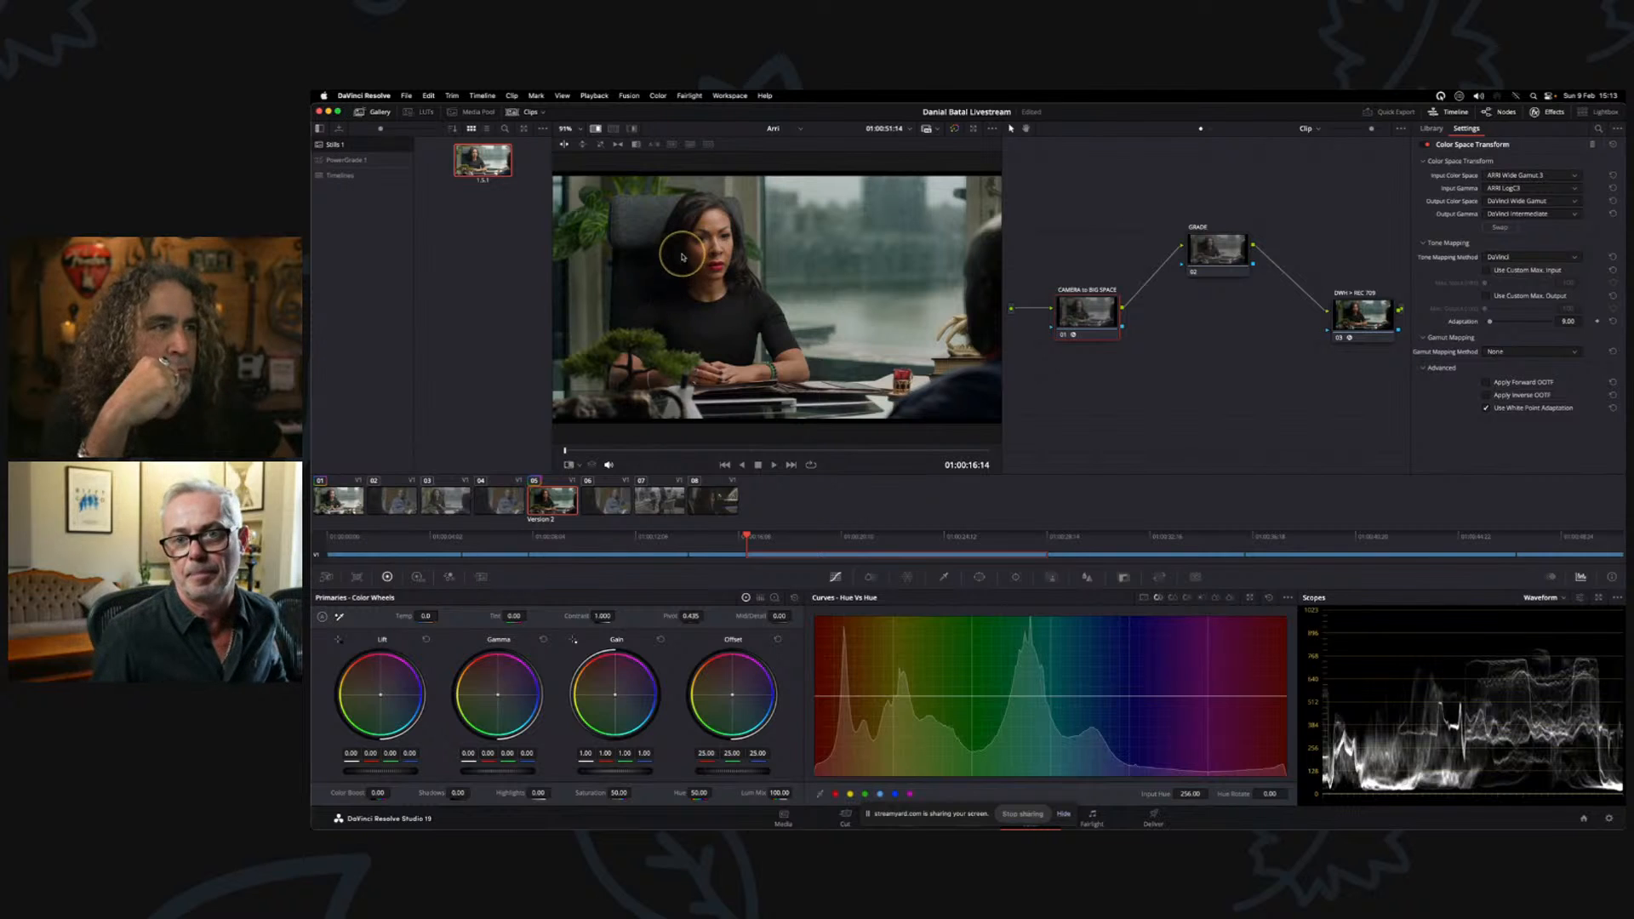
{"action": "left_click_drag", "start_coordinate": [1218, 255], "coordinate": [1218, 219]}
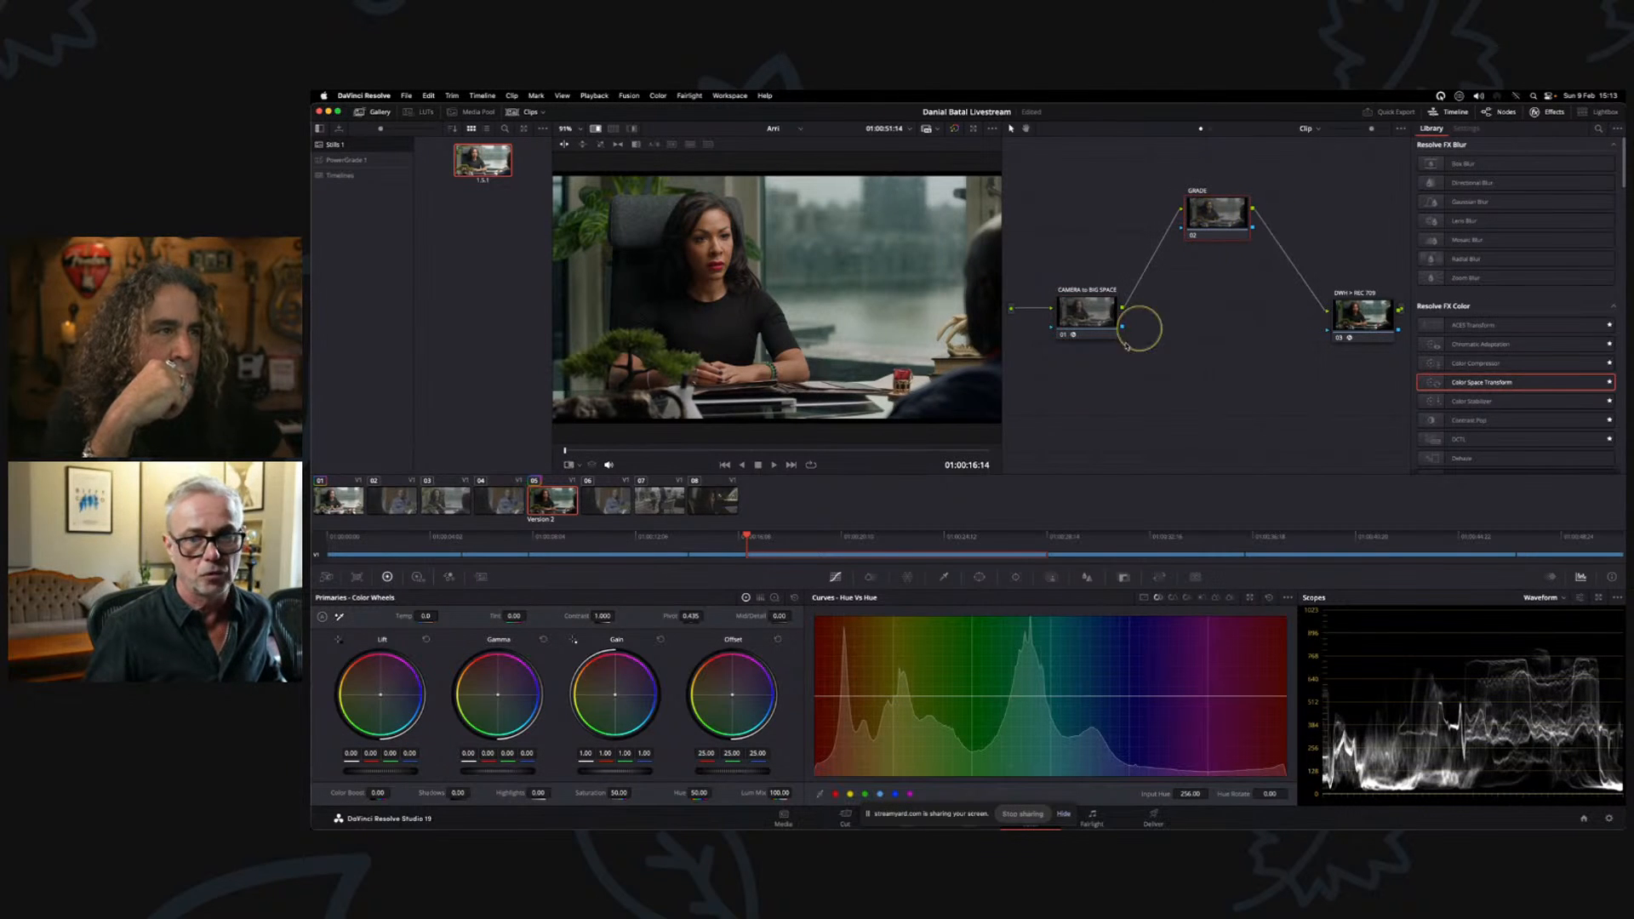
- Spread the CAMERA to BIG SPACE node and the DWH > REC 709 node slightly further apart in the node graph
{"action": "left_click_drag", "start_coordinate": [1085, 323], "coordinate": [1077, 321]}
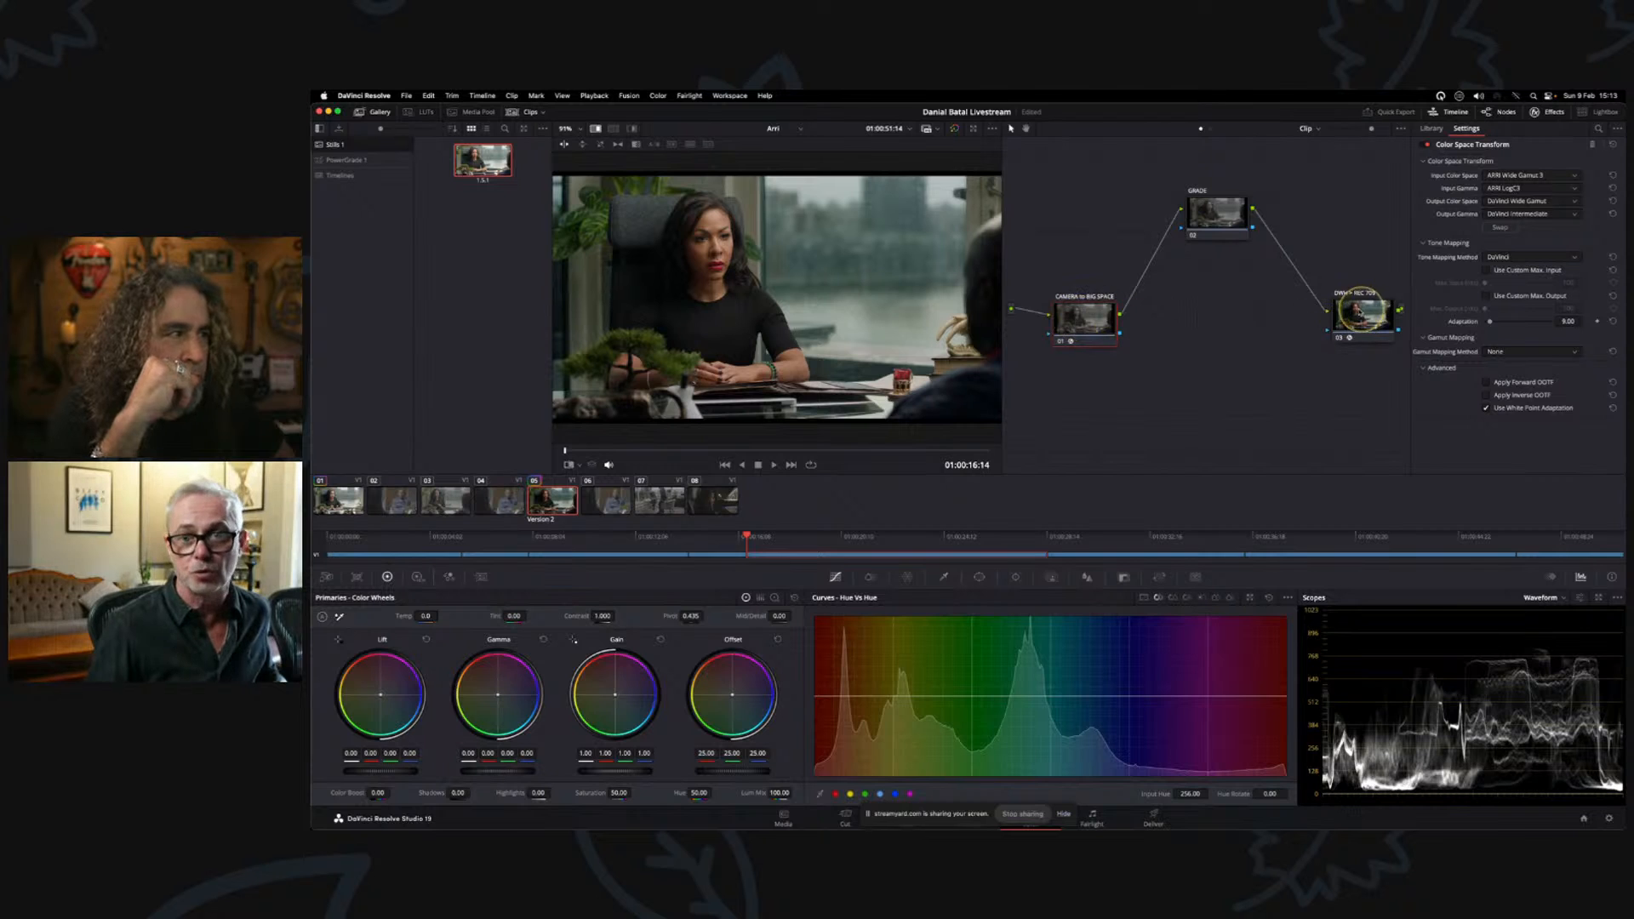
{"action": "left_click_drag", "start_coordinate": [1362, 312], "coordinate": [1368, 312]}
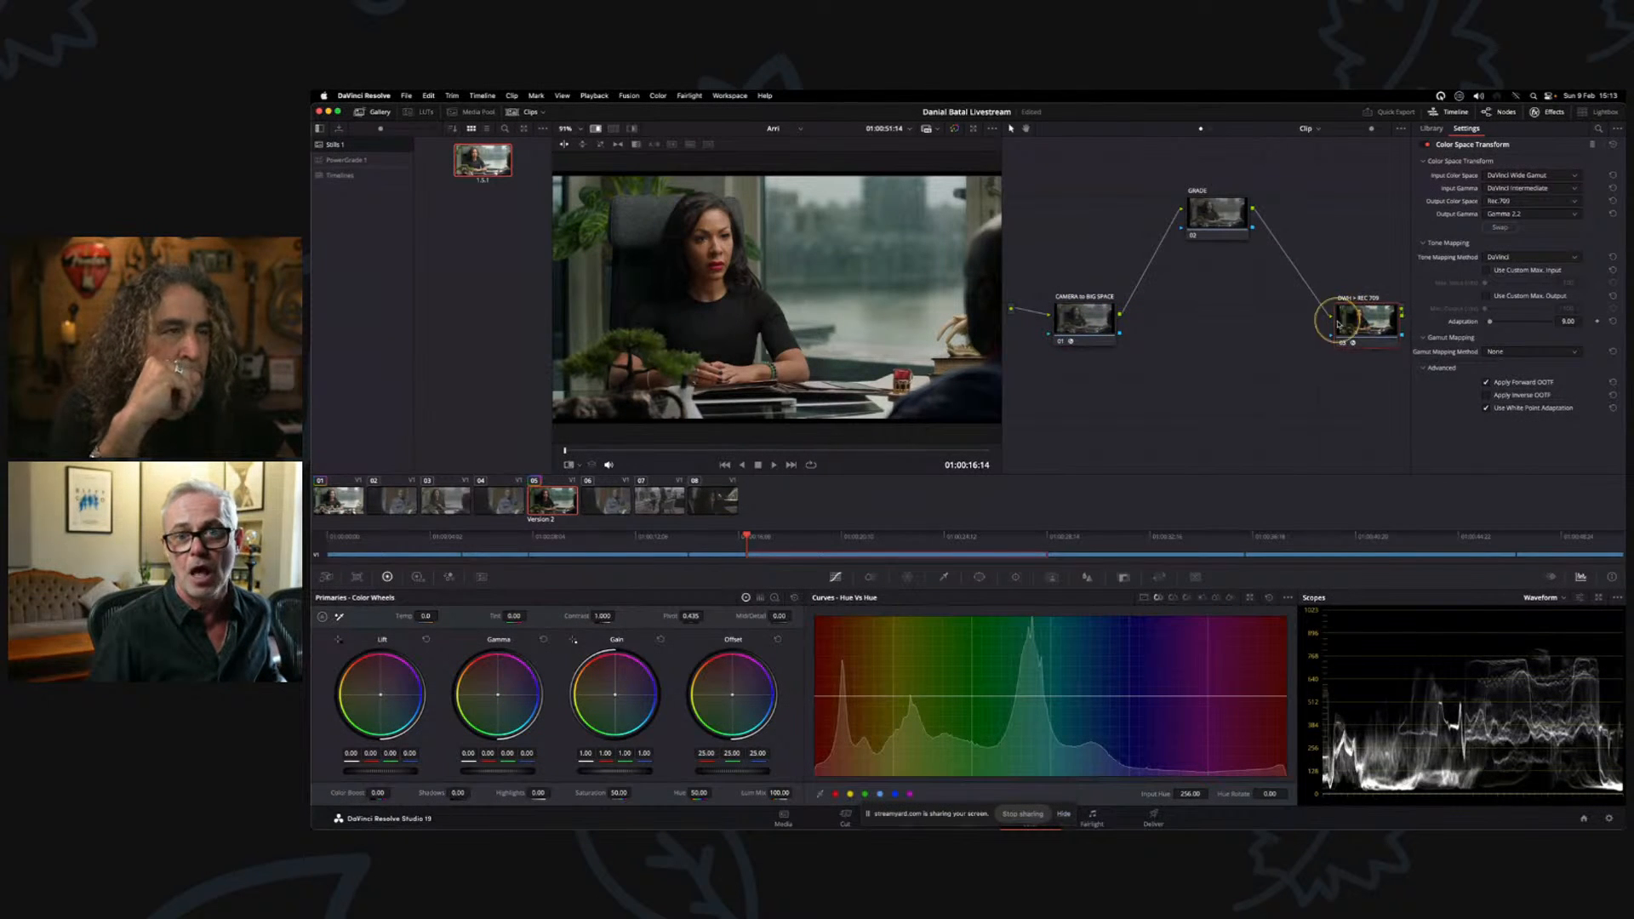
{"action": "left_click_drag", "start_coordinate": [1085, 320], "coordinate": [1076, 314]}
{"action": "left_click_drag", "start_coordinate": [1359, 326], "coordinate": [1377, 326]}
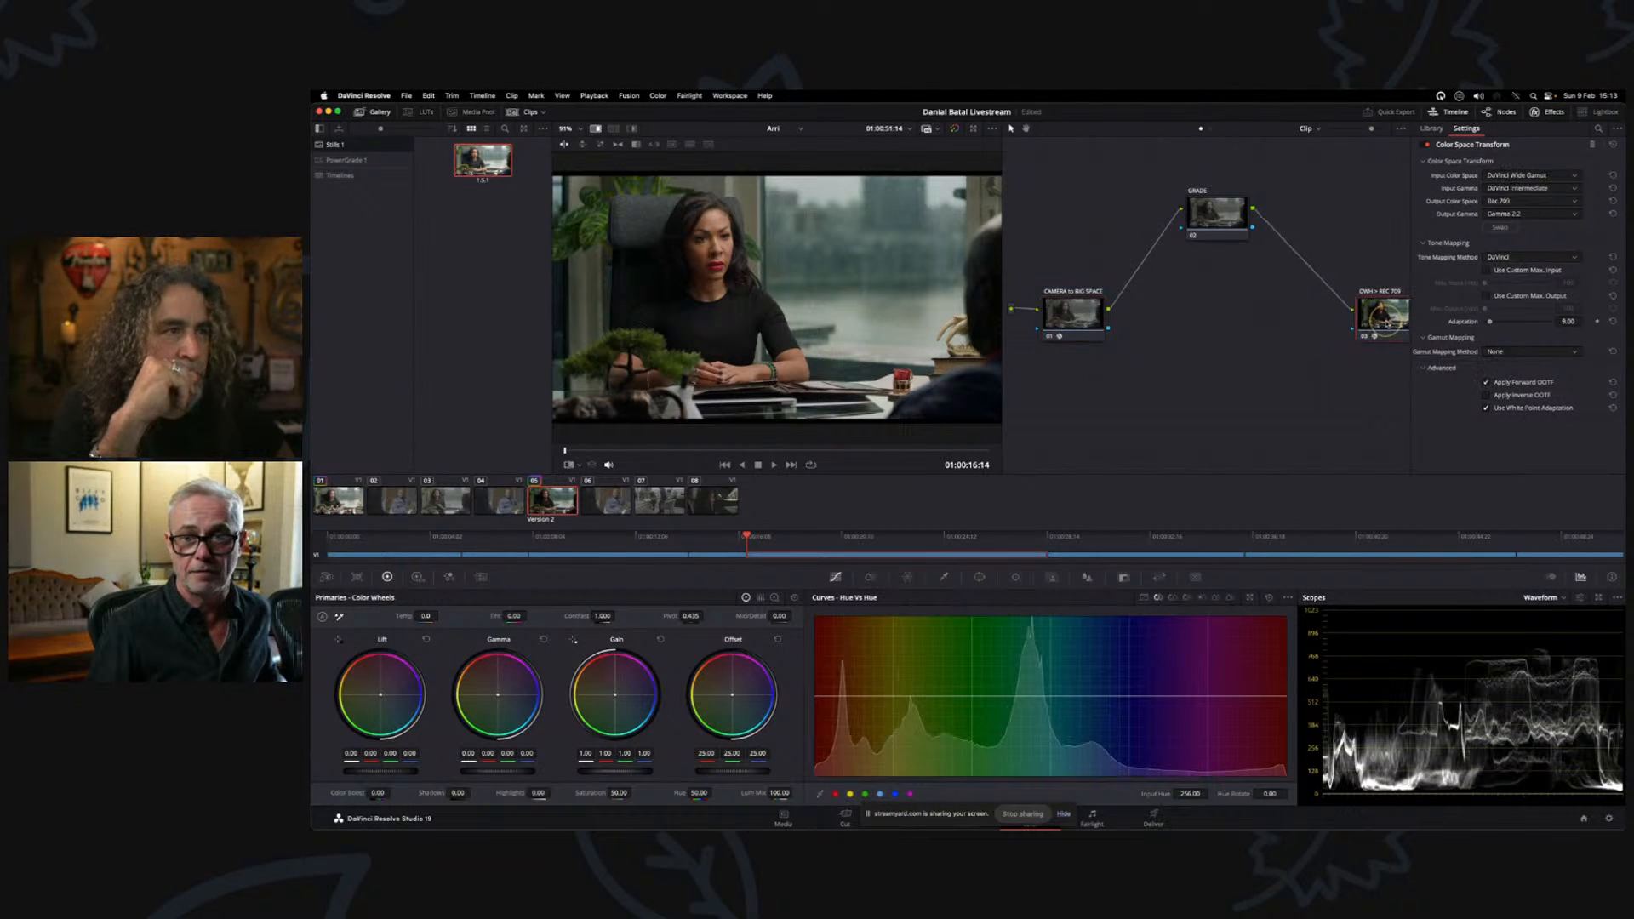
- Cool the GRADE node towards blue with the Offset color wheel, to about 22 red, 25 green and 28 blue
{"action": "left_click_drag", "start_coordinate": [1217, 213], "coordinate": [1215, 222]}
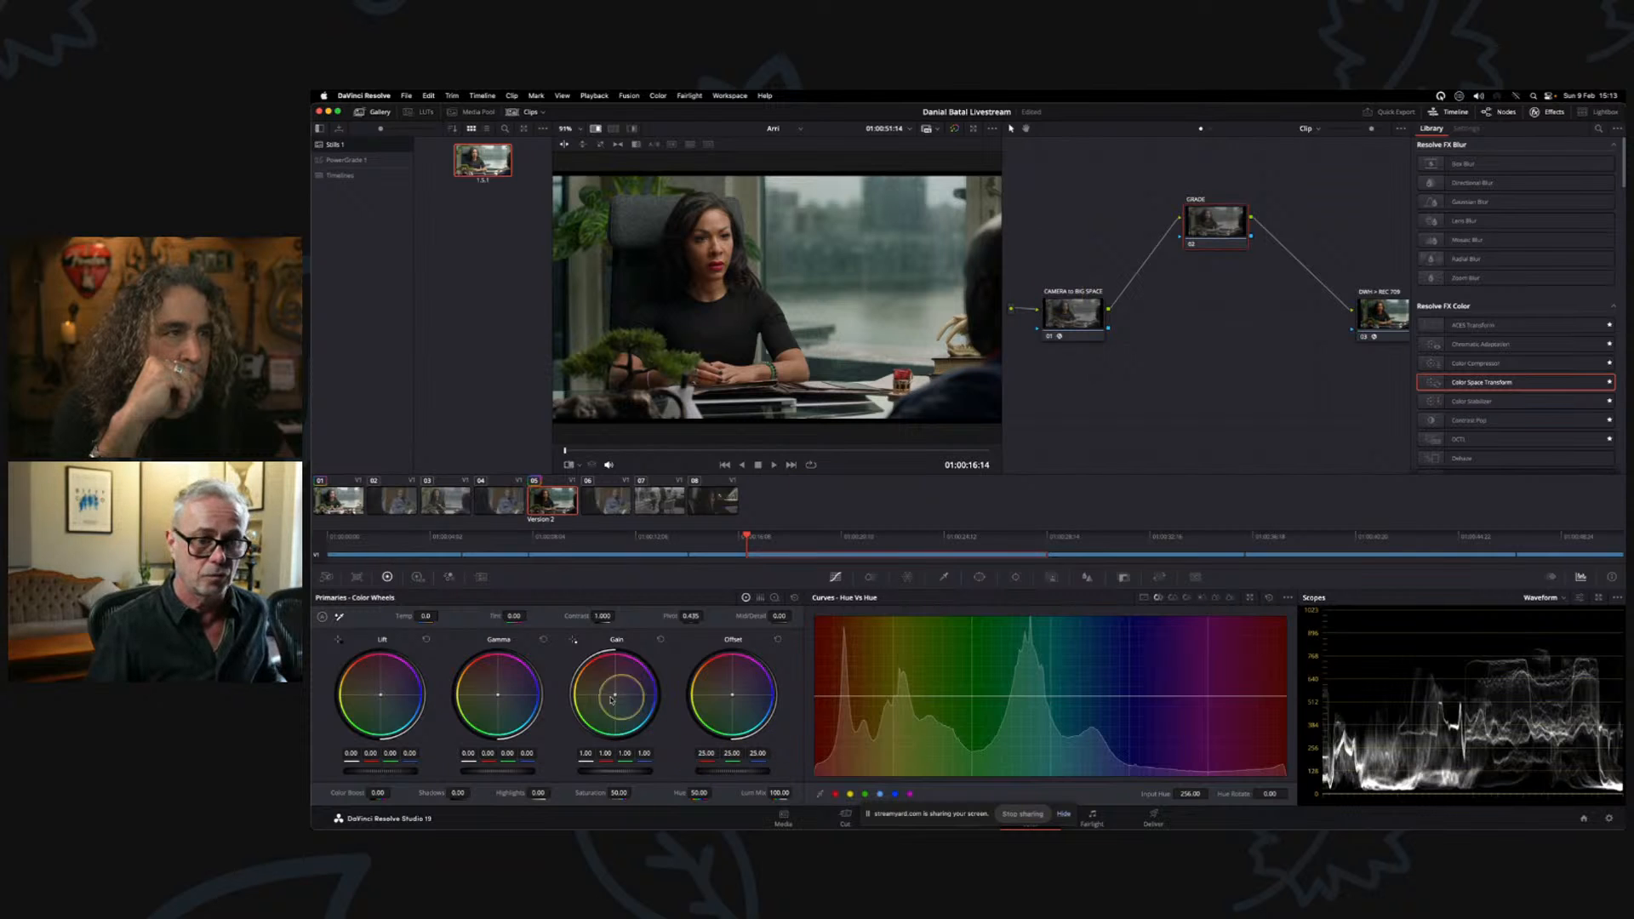
{"action": "left_click_drag", "start_coordinate": [734, 697], "coordinate": [749, 711]}
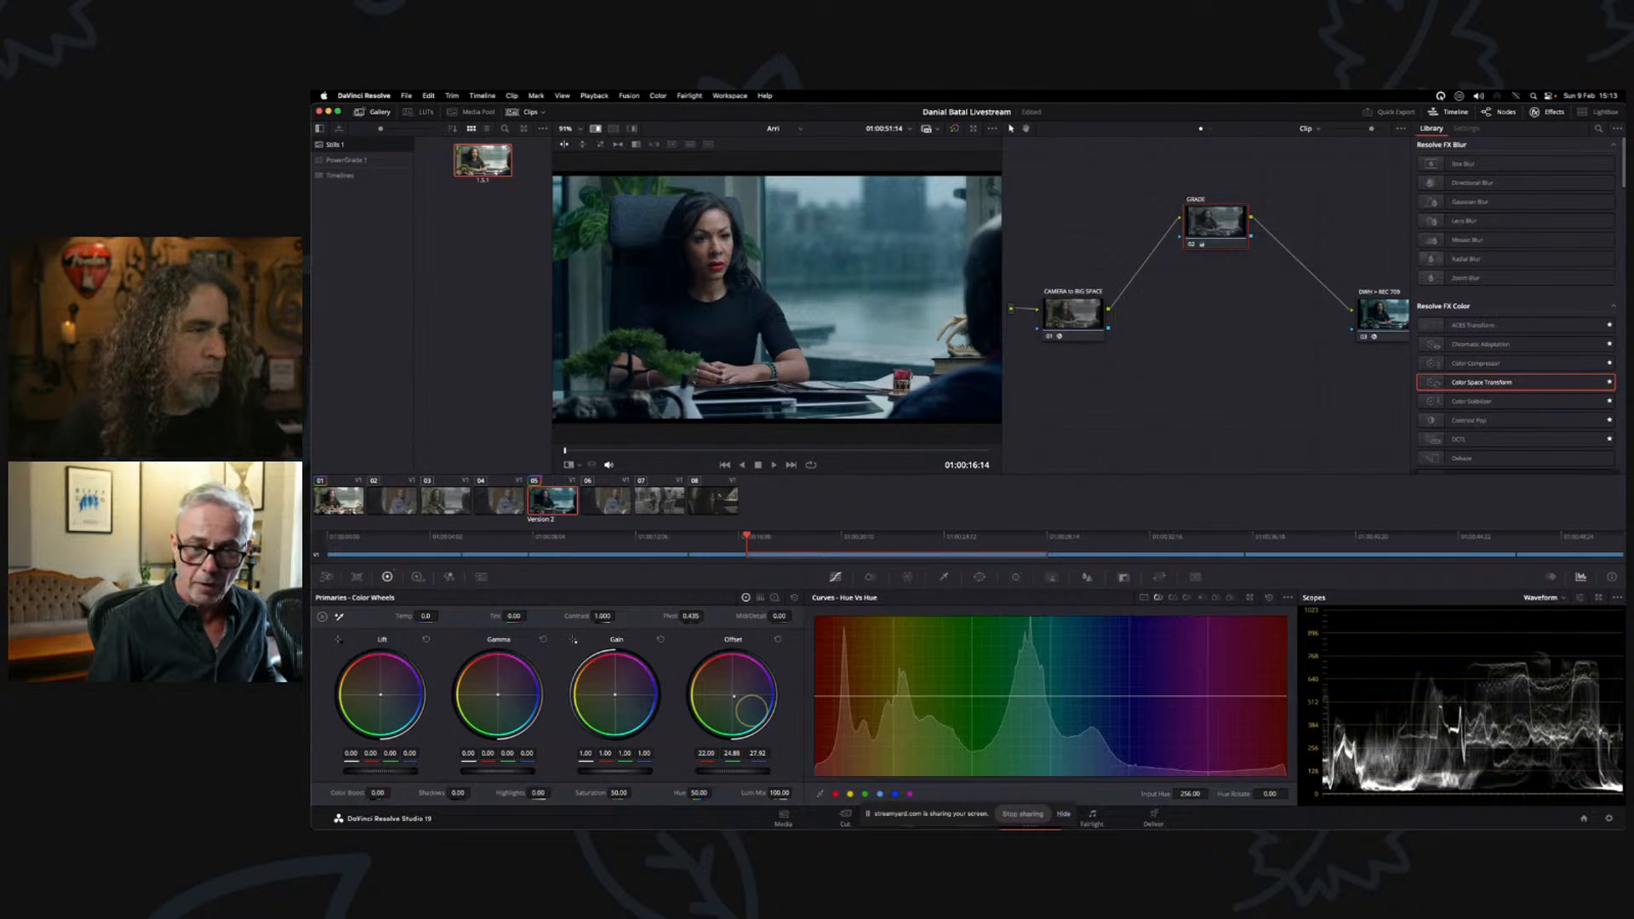
- Move the DWH > REC 709 node inward and toggle it off and back on to compare the image with and without conversion
{"action": "left_click_drag", "start_coordinate": [1382, 340], "coordinate": [1353, 319]}
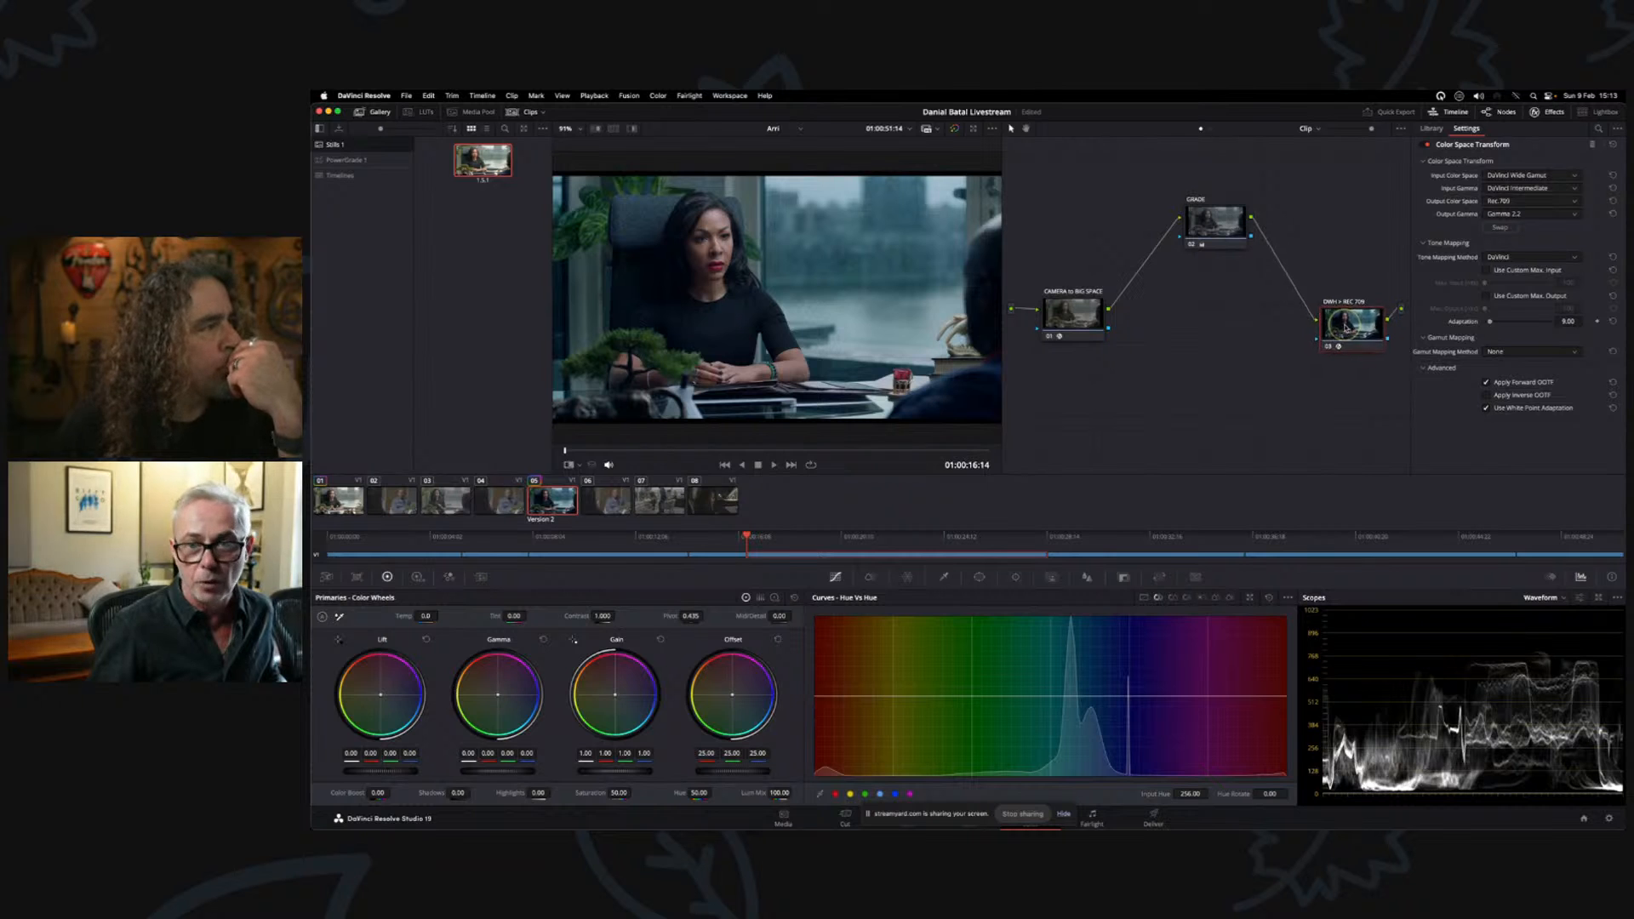
{"action": "left_click_drag", "start_coordinate": [1359, 328], "coordinate": [1355, 334]}
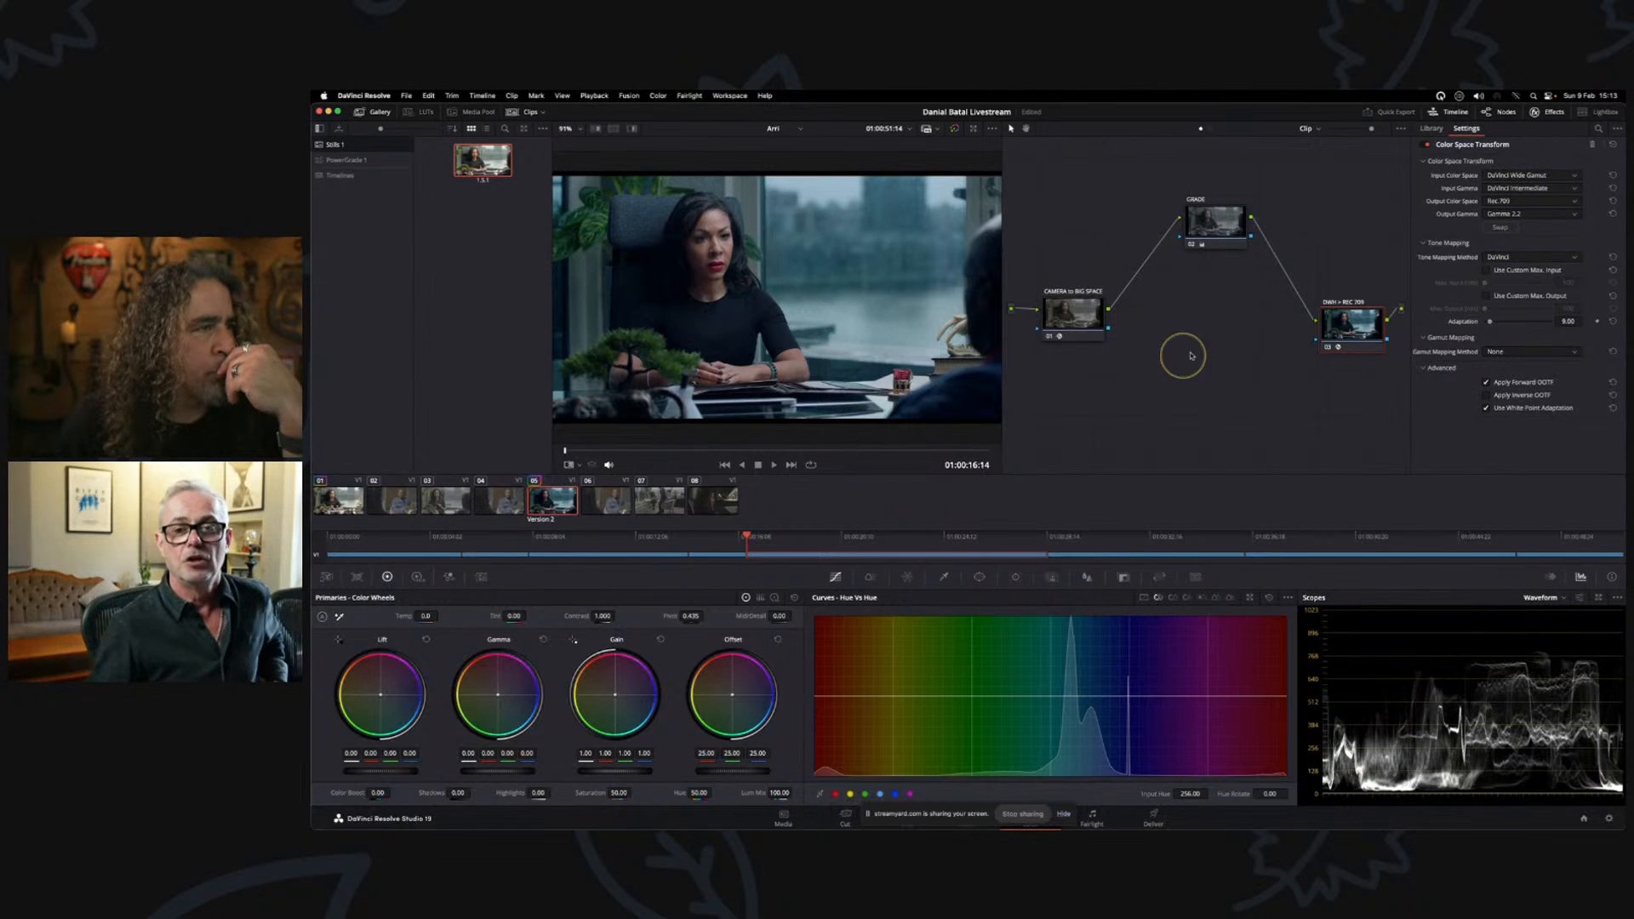
{"action": "left_click", "coordinate": [1327, 349]}
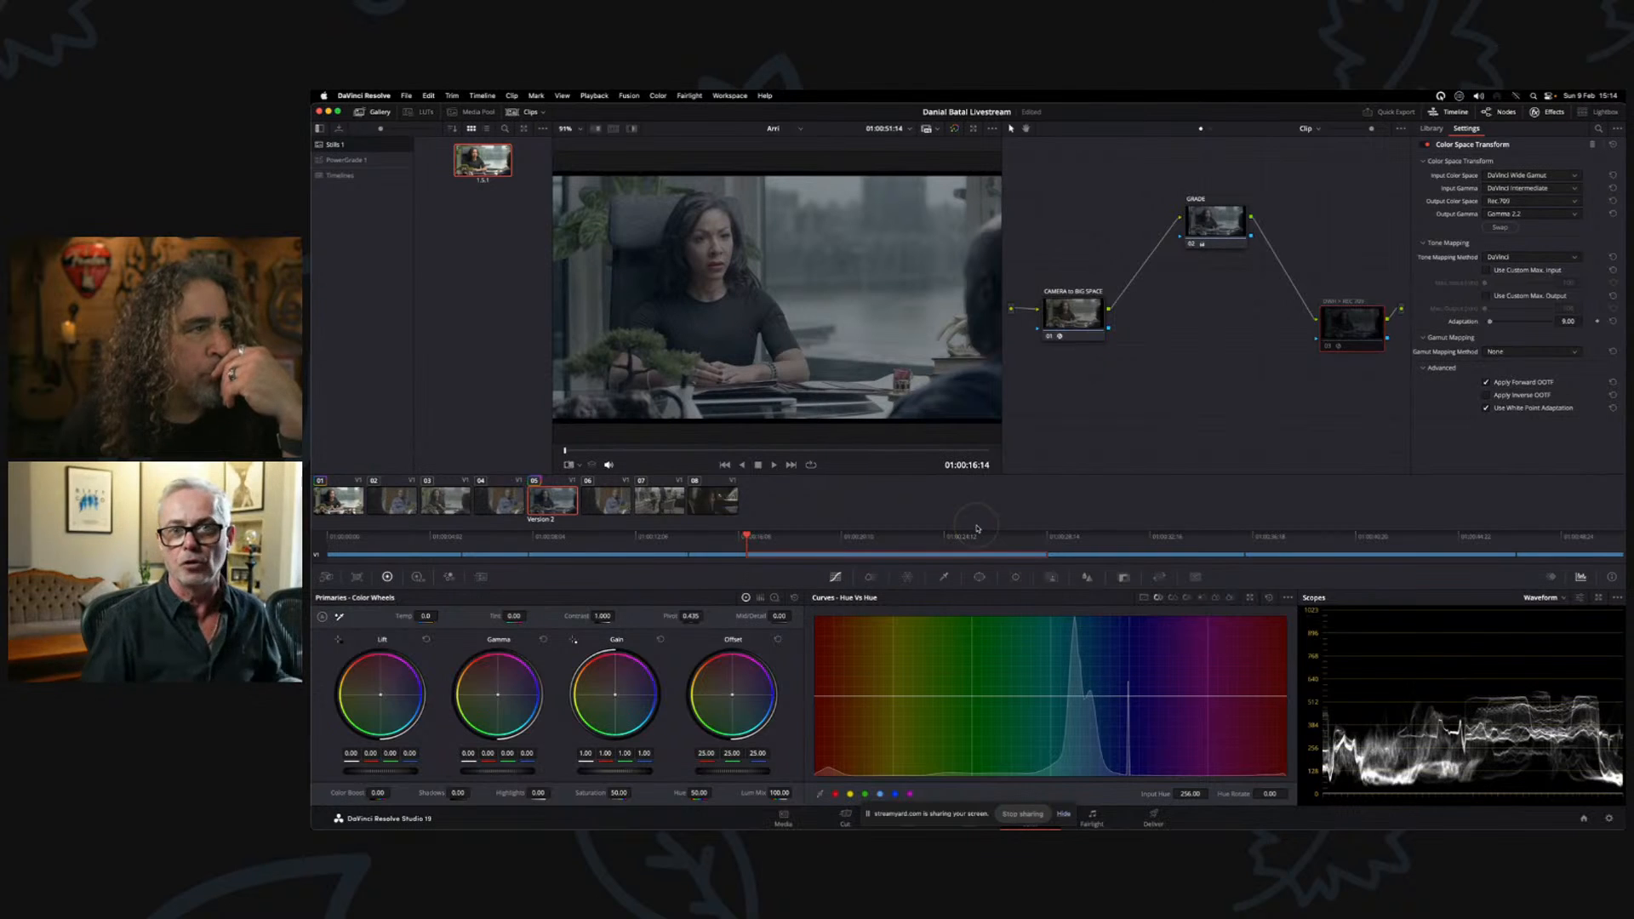
{"action": "left_click", "coordinate": [1328, 349]}
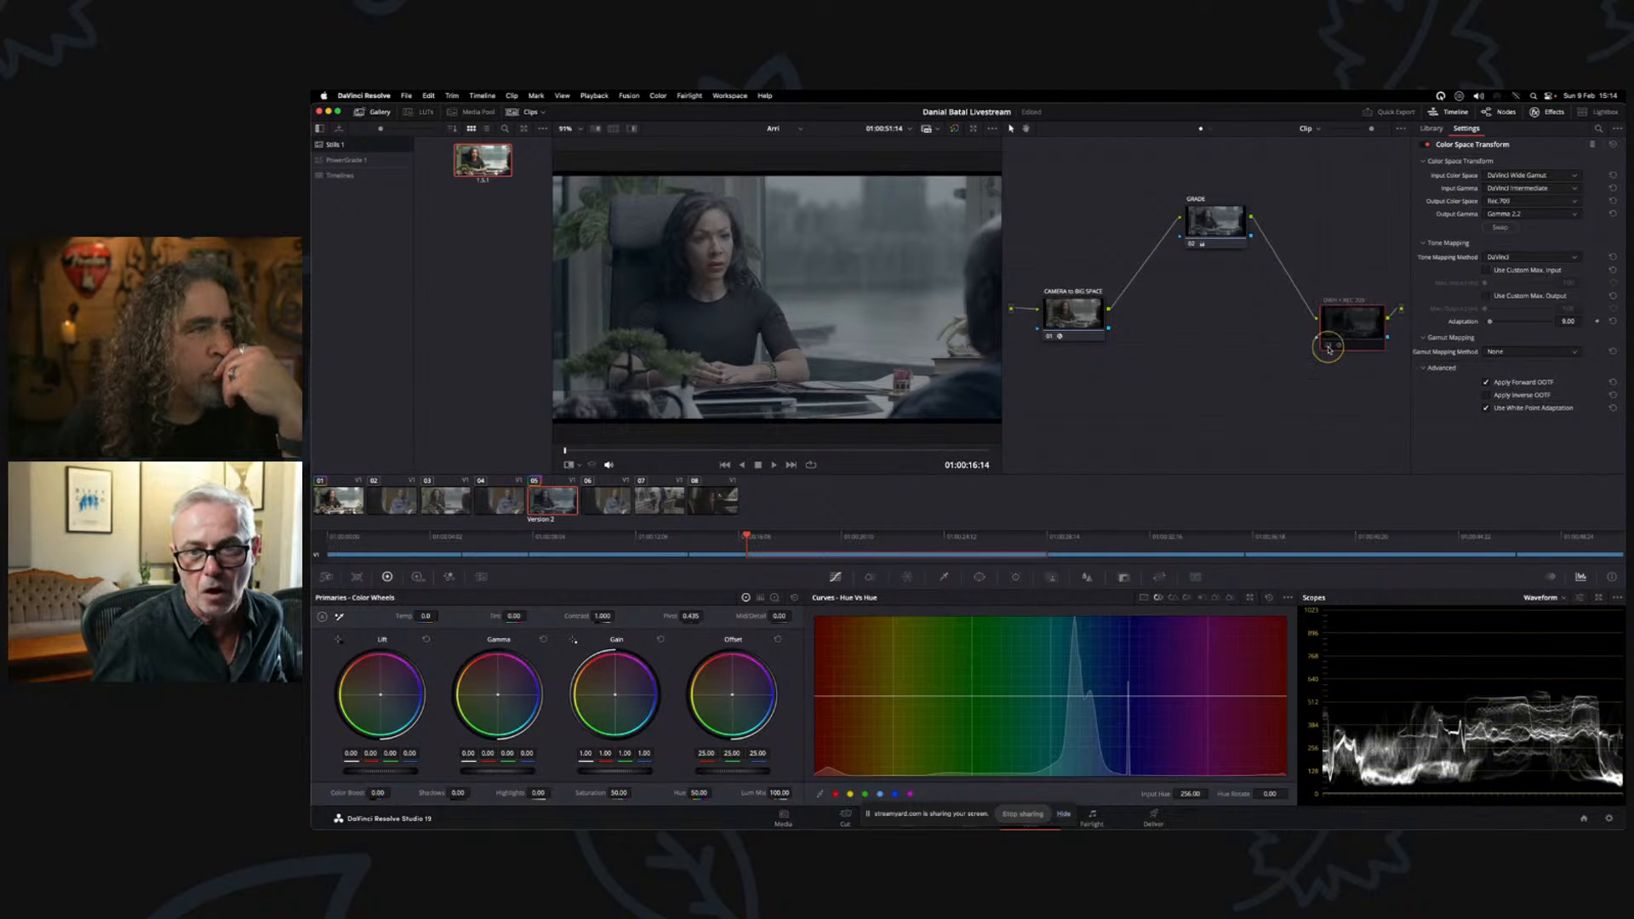
{"action": "left_click", "coordinate": [1152, 467]}
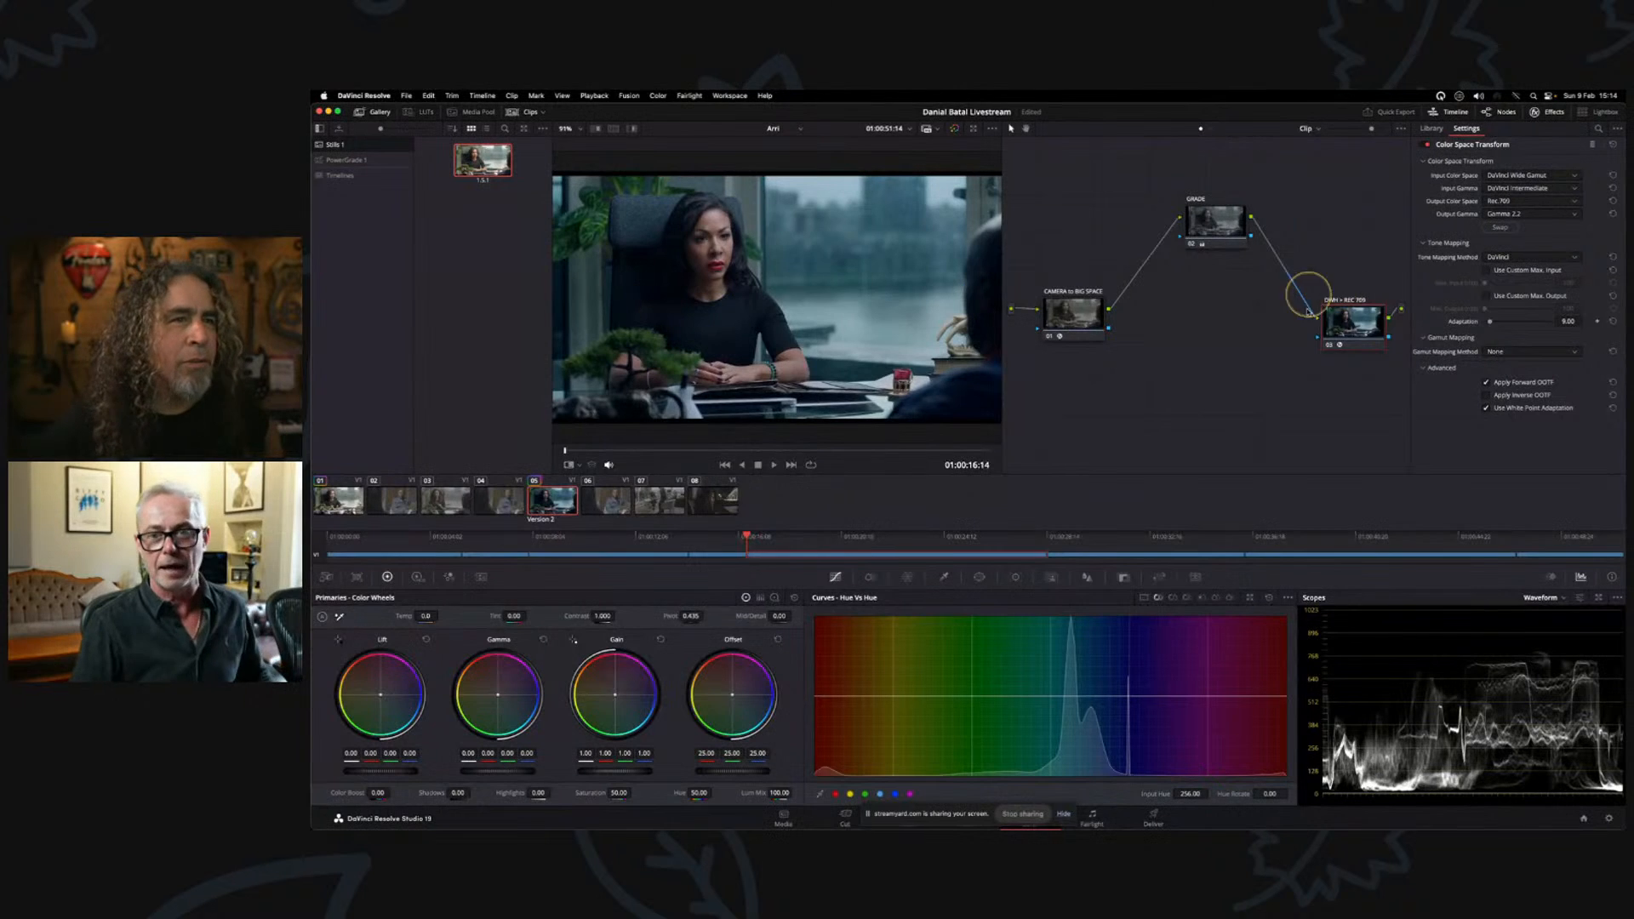
{"action": "left_click_drag", "start_coordinate": [1352, 322], "coordinate": [1361, 317]}
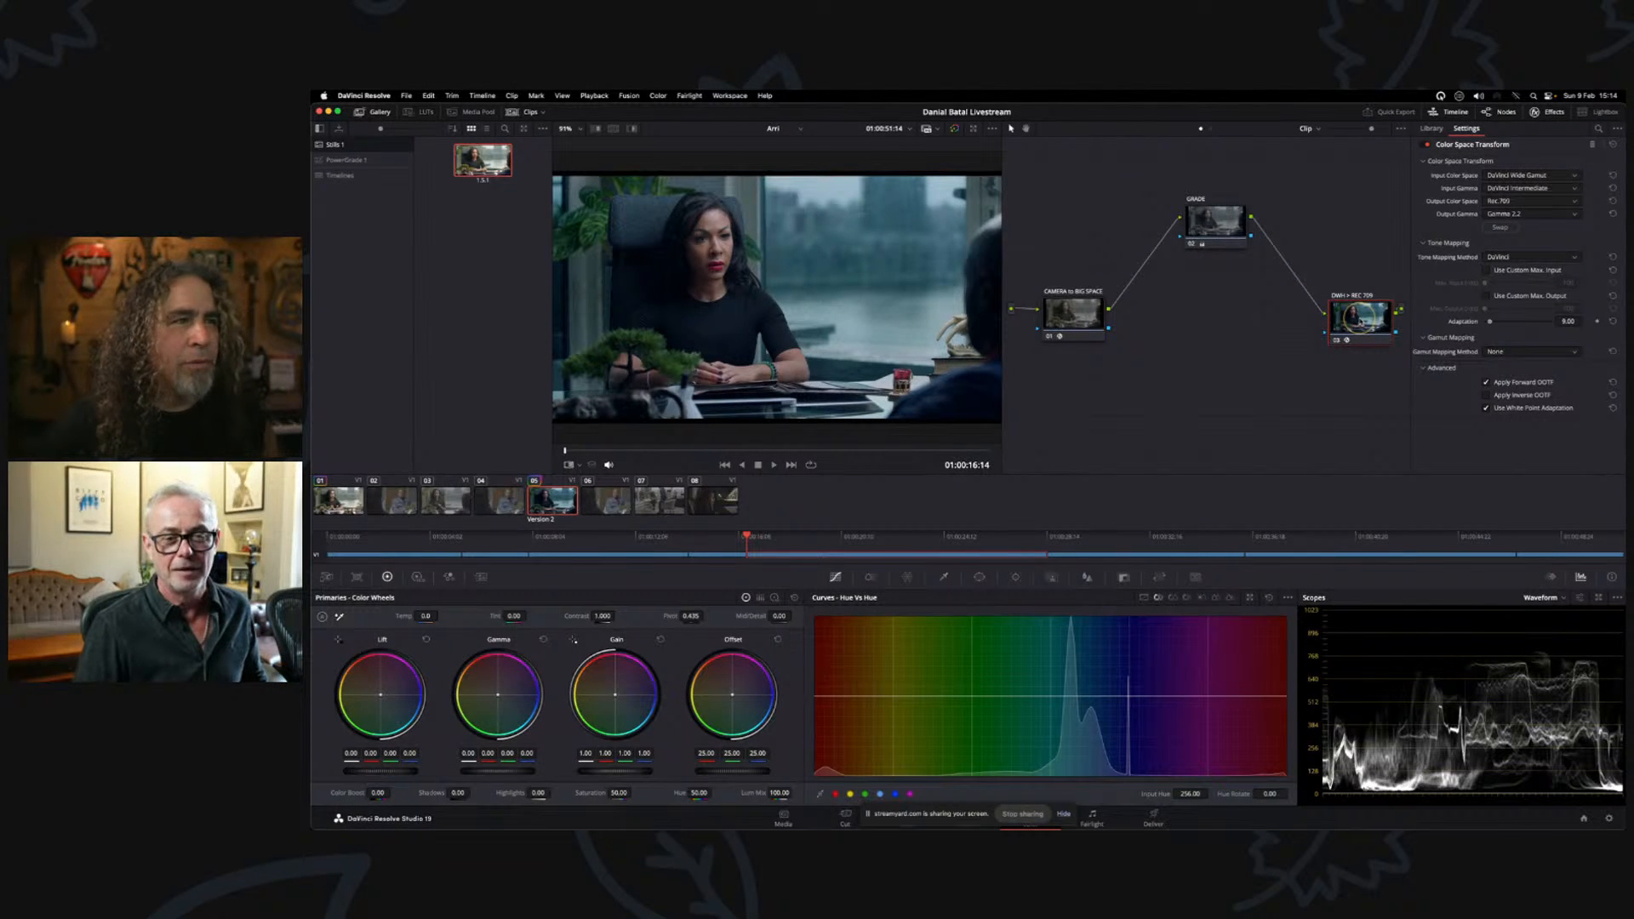
{"action": "left_click_drag", "start_coordinate": [1360, 317], "coordinate": [1358, 314]}
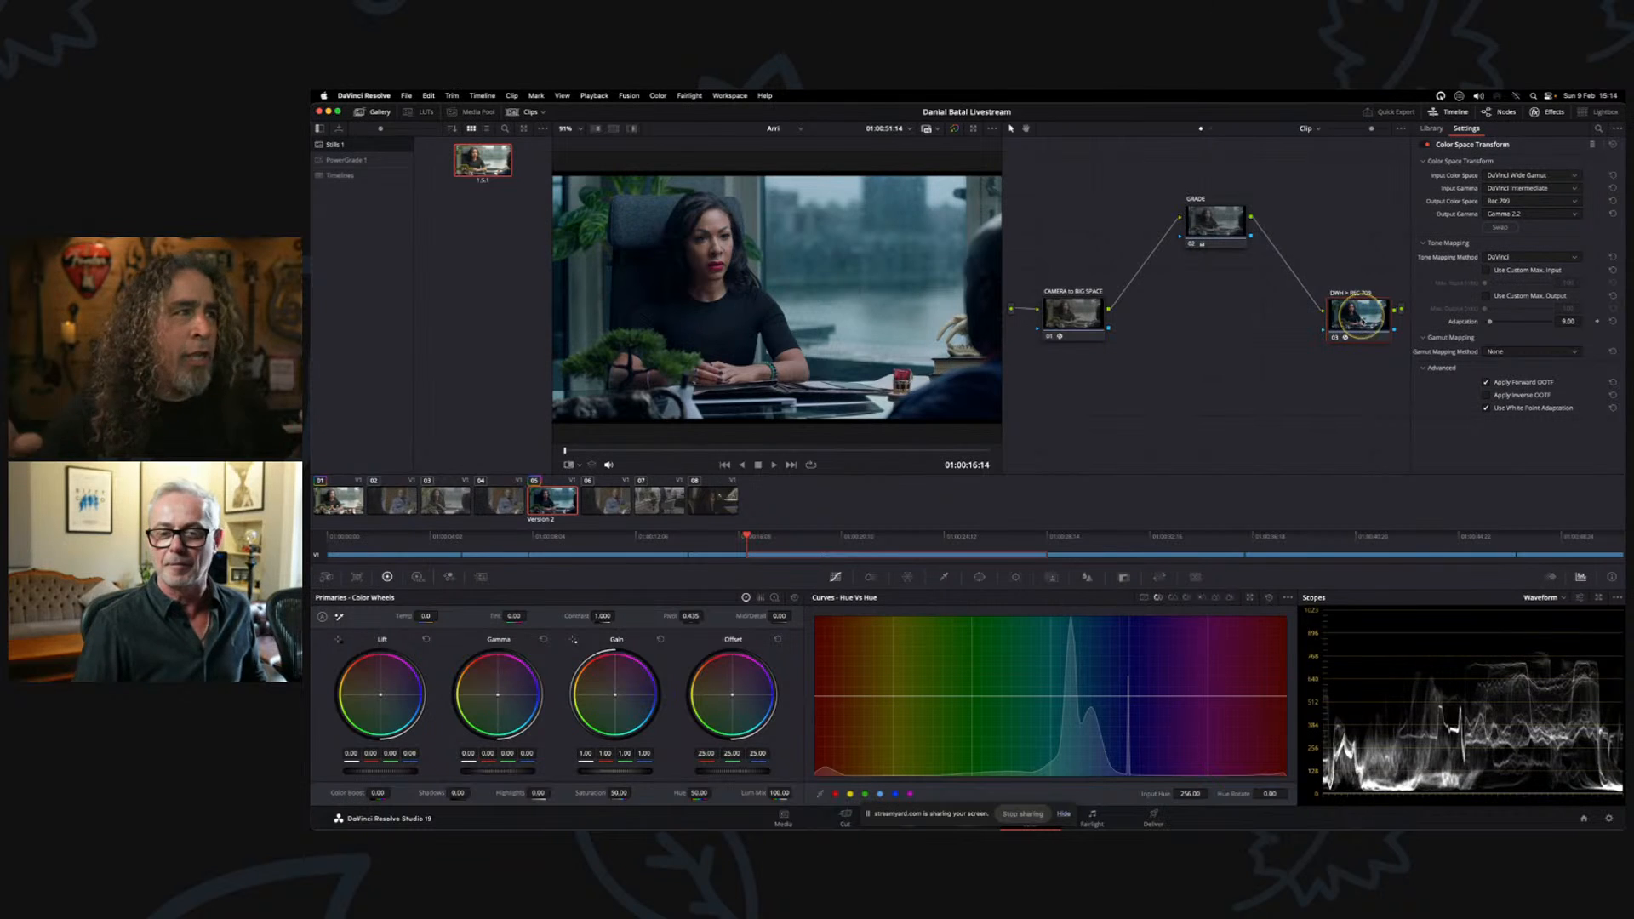
{"action": "left_click", "coordinate": [1022, 814]}
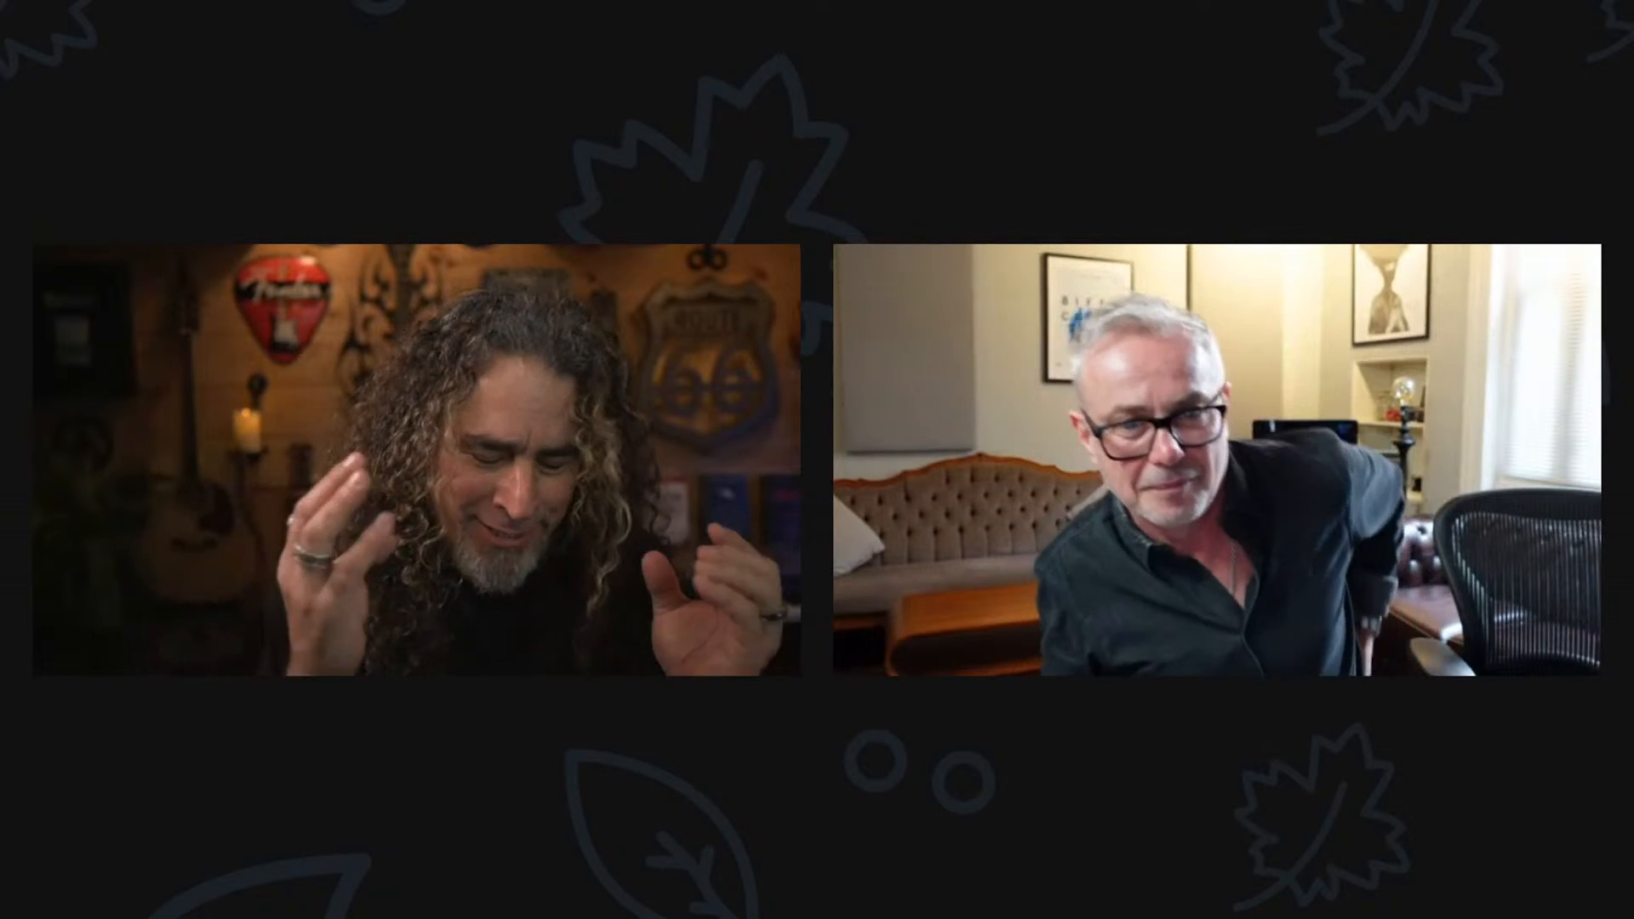
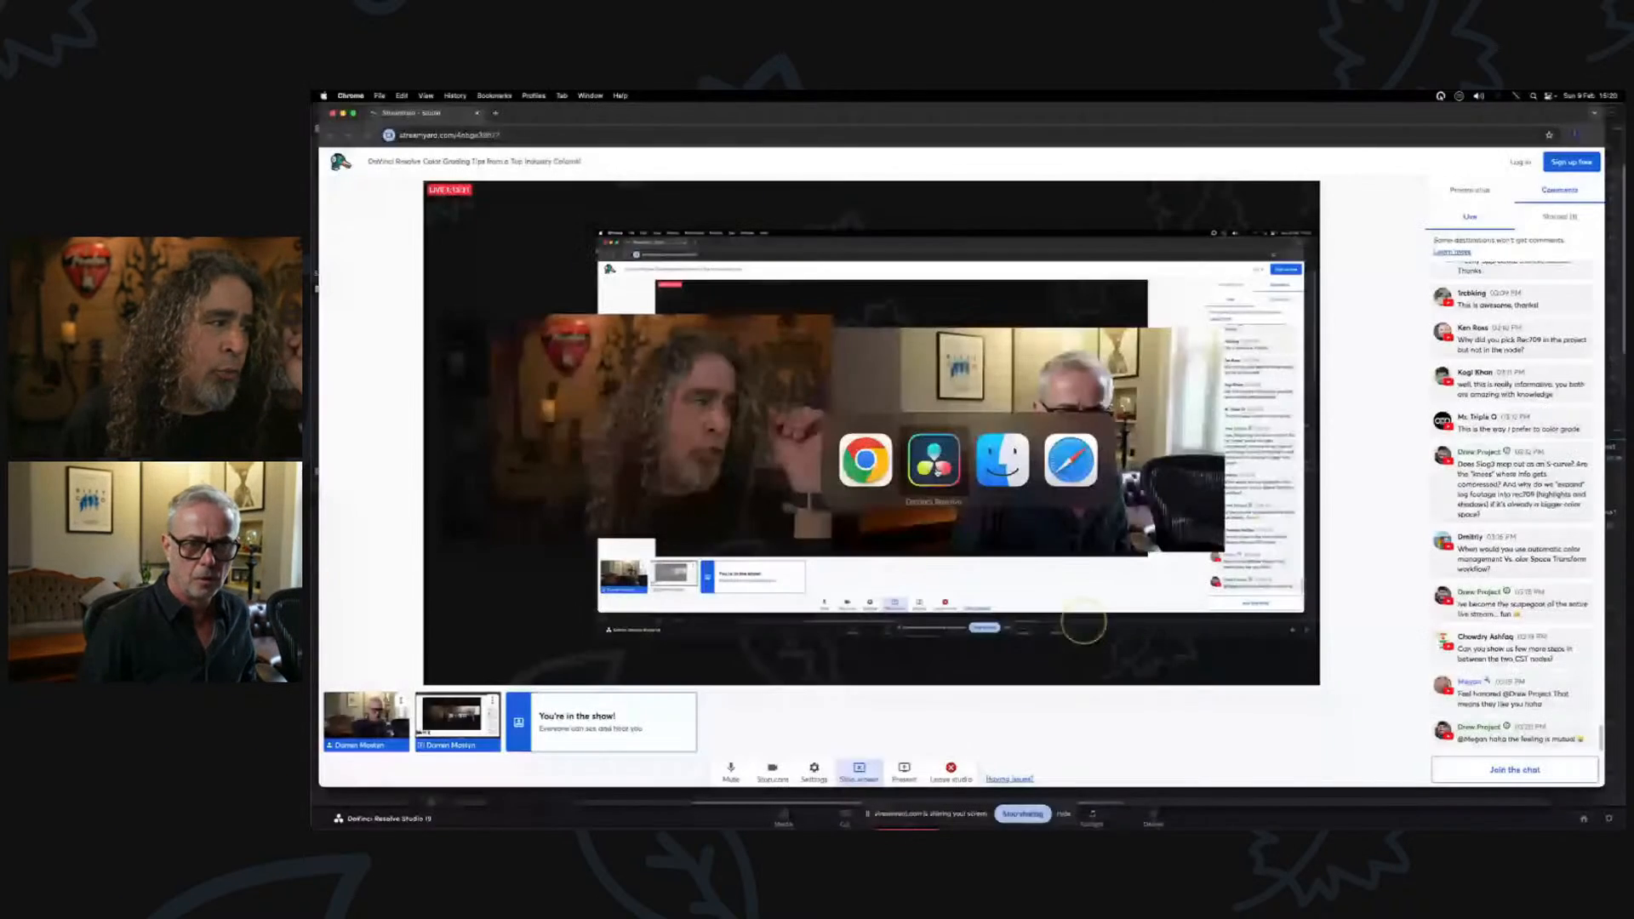
- Switch from the browser to DaVinci Resolve and open the Color page
{"action": "key", "text": "super+Tab"}
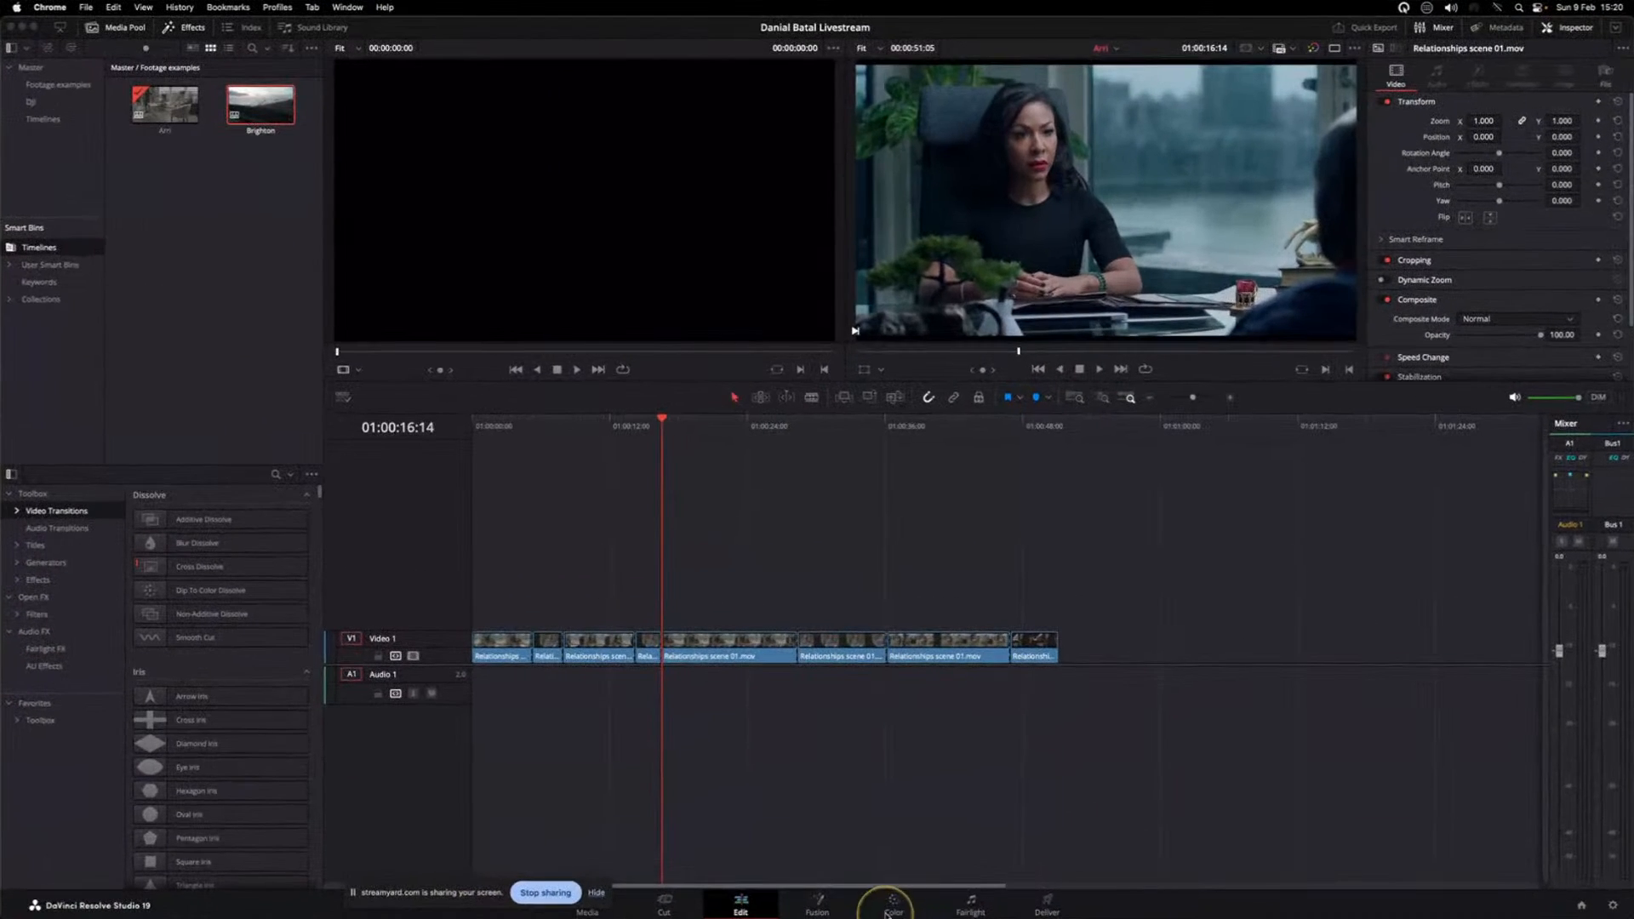
{"action": "left_click", "coordinate": [1041, 807]}
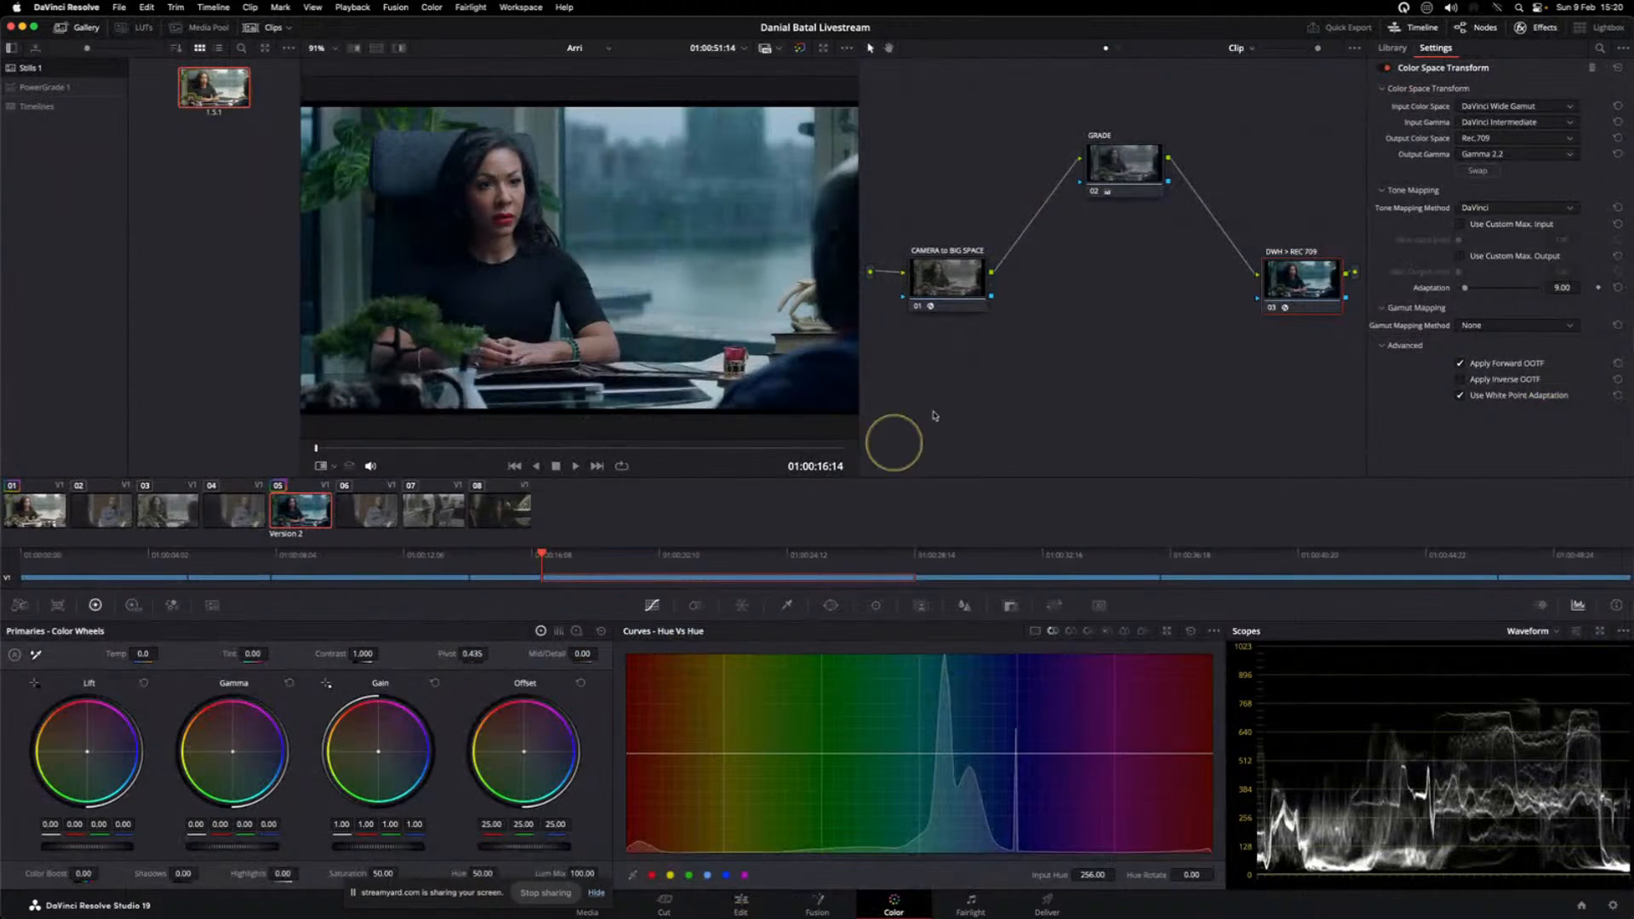
- Set the project's output color space to Rec.709 Gamma 2.4 in the color management settings and save
{"action": "left_click", "coordinate": [1613, 905]}
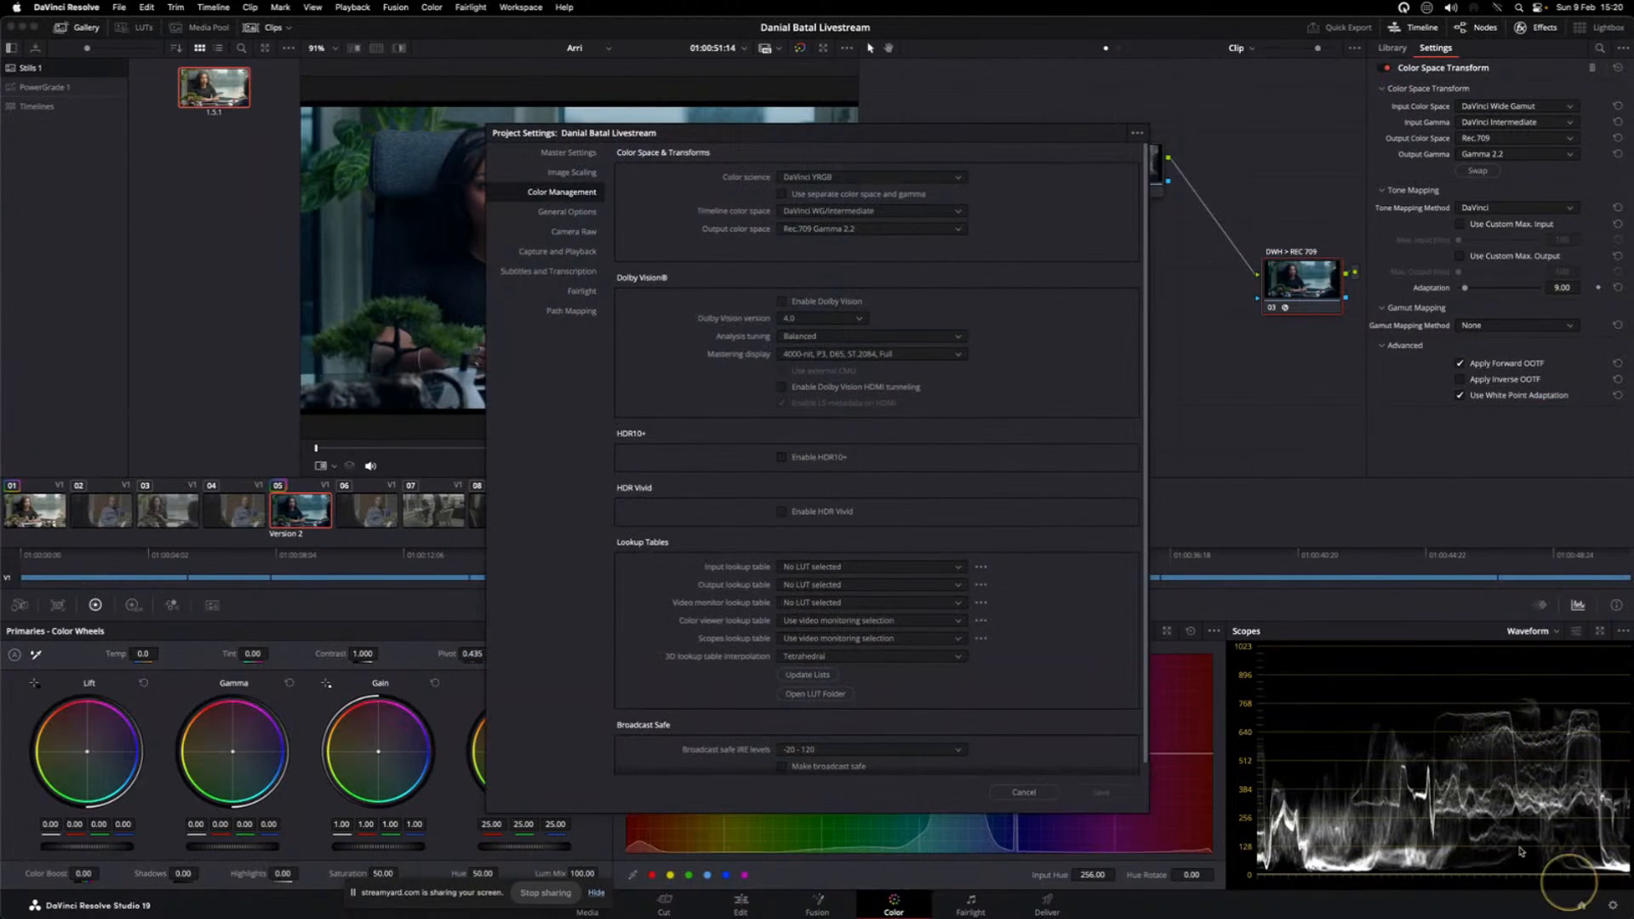
{"action": "left_click_drag", "start_coordinate": [1096, 238], "coordinate": [1287, 383]}
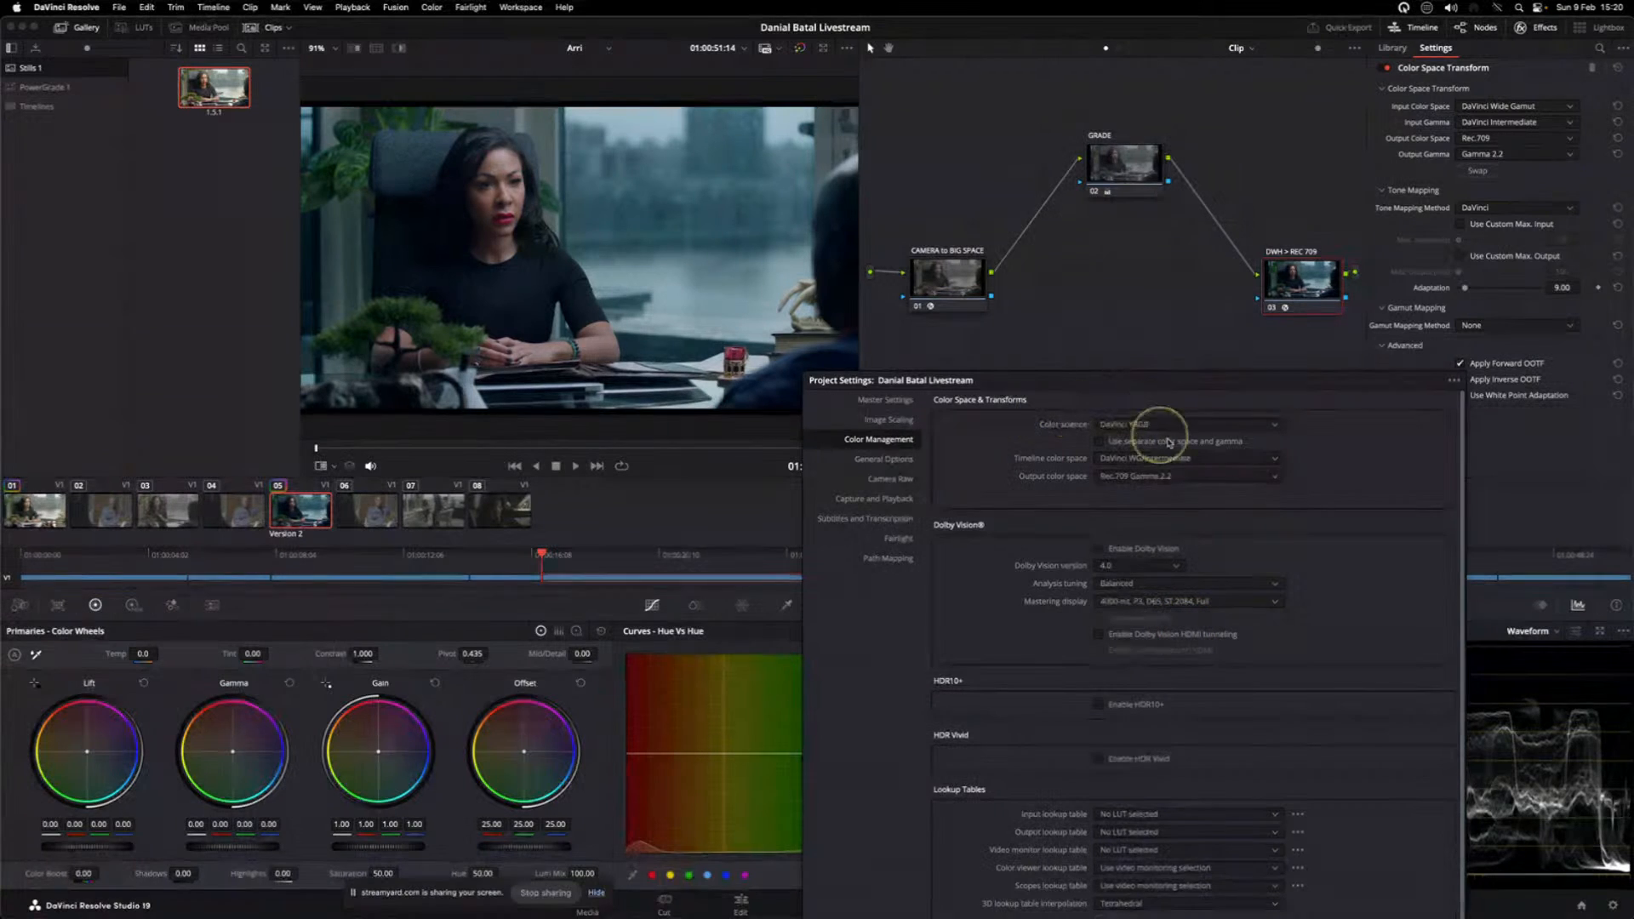
{"action": "left_click", "coordinate": [1192, 477]}
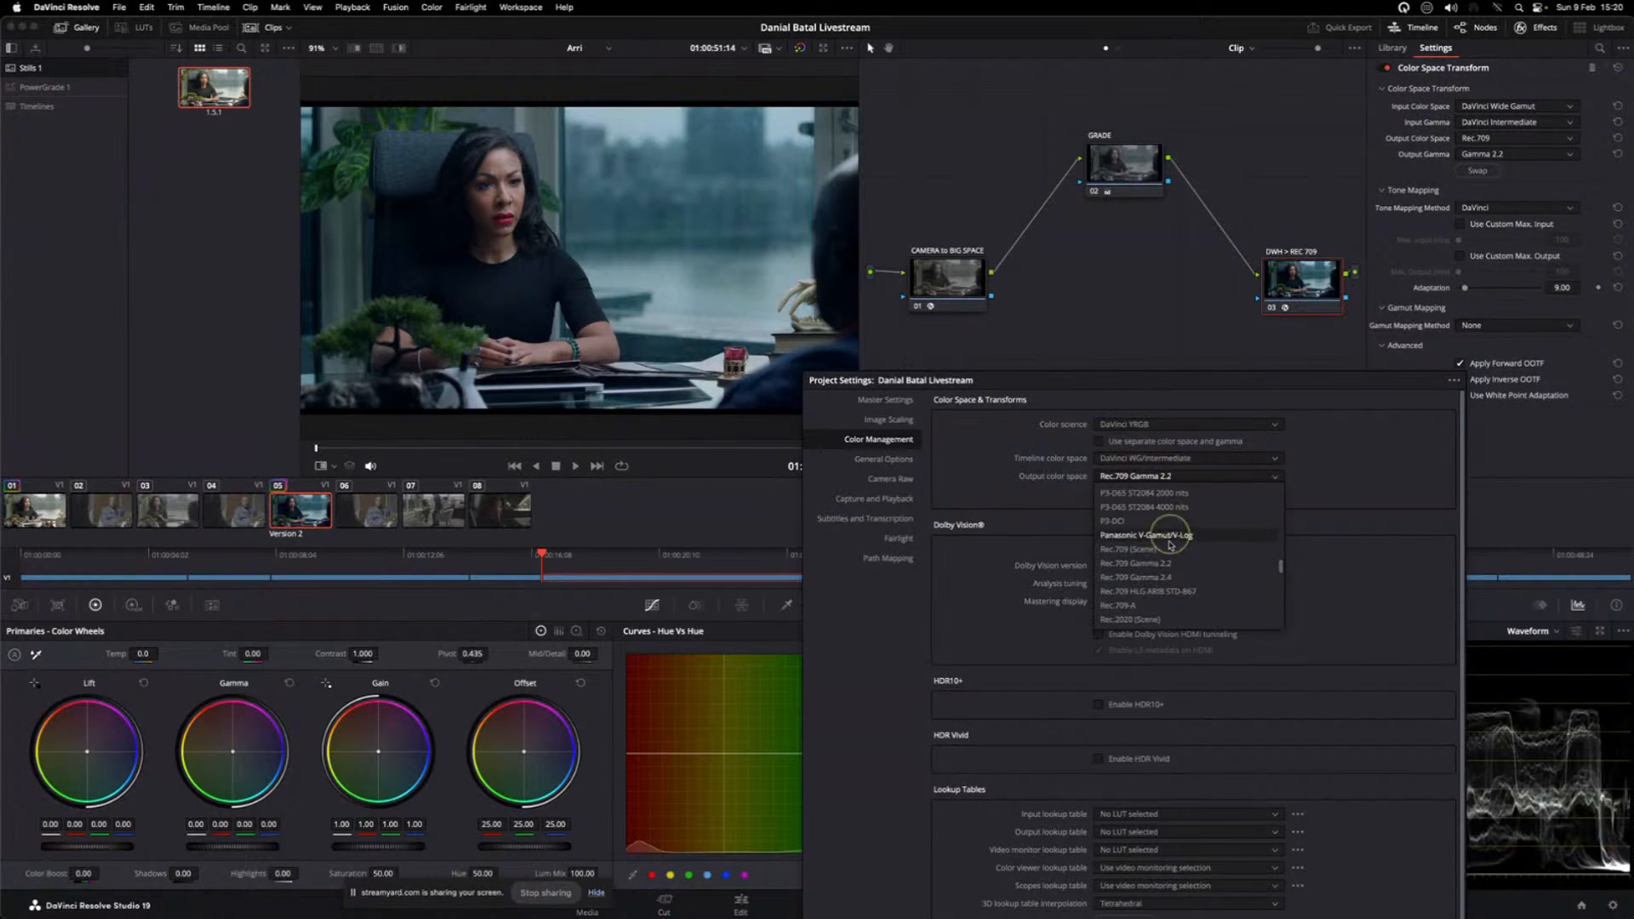
{"action": "left_click", "coordinate": [1162, 578]}
{"action": "left_click_drag", "start_coordinate": [1223, 389], "coordinate": [458, 176]}
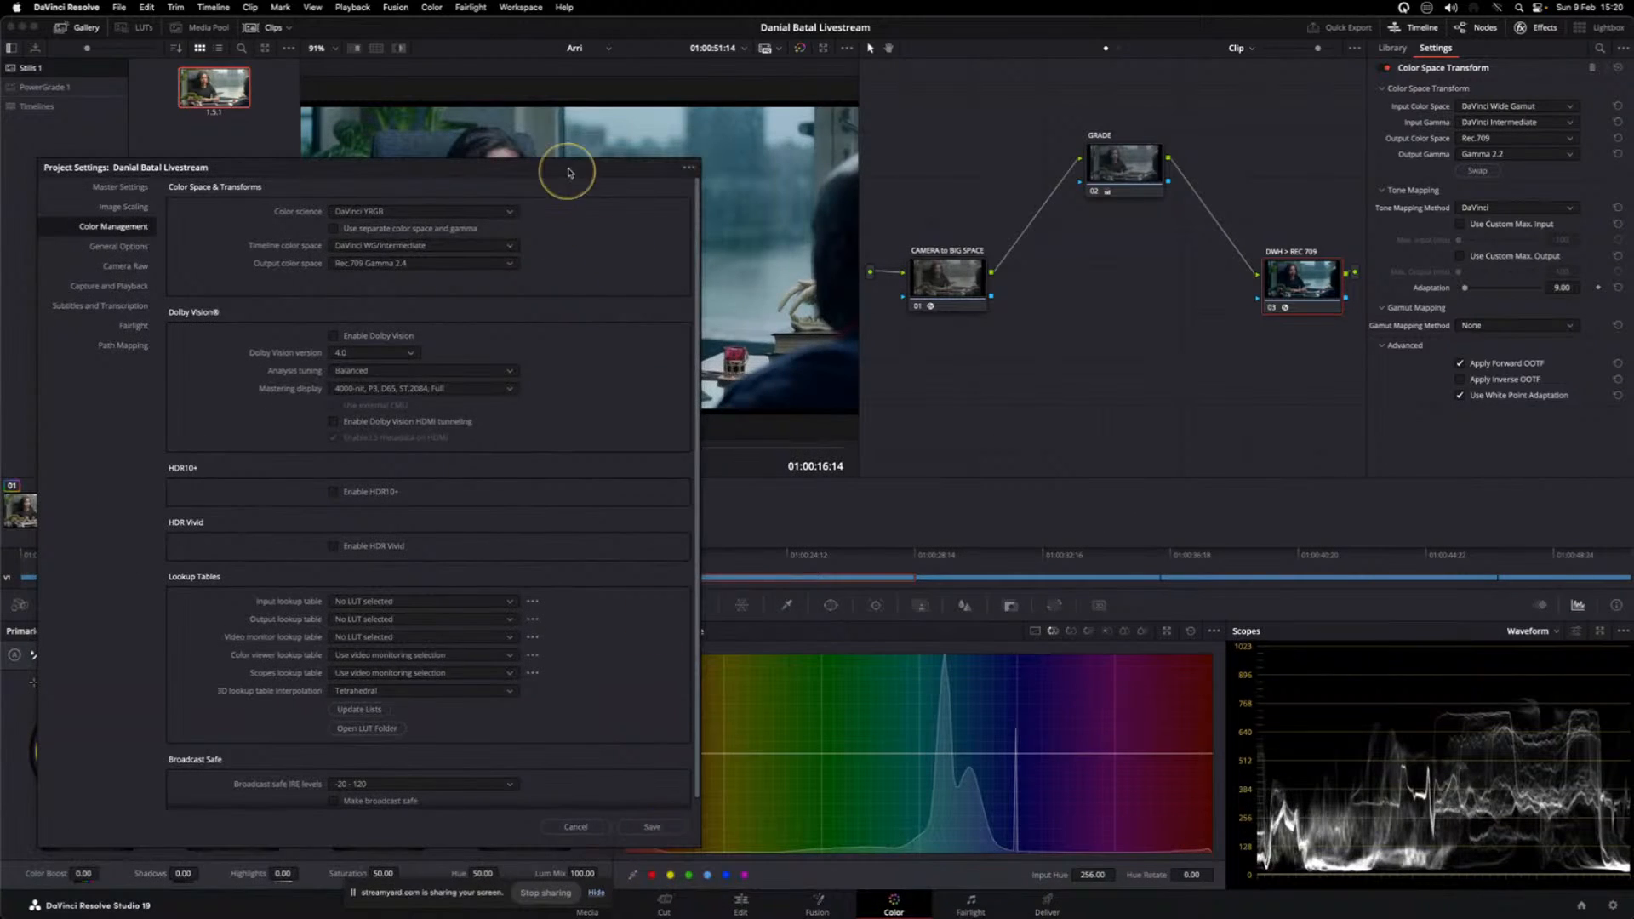
{"action": "left_click_drag", "start_coordinate": [567, 170], "coordinate": [310, 157]}
{"action": "left_click", "coordinate": [356, 810]}
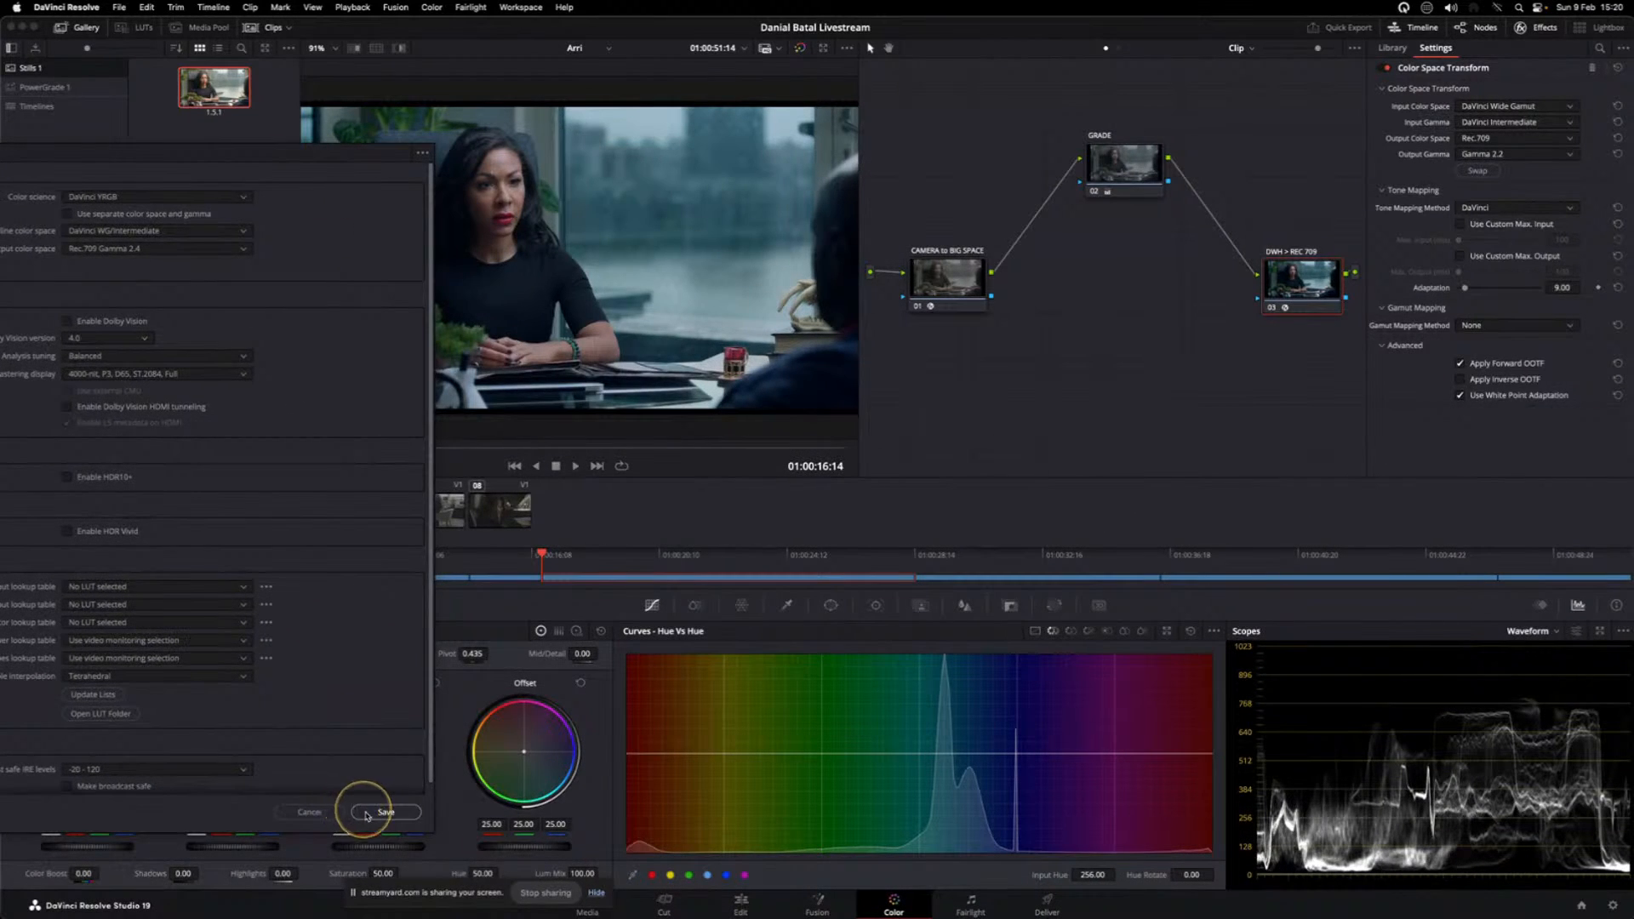
{"action": "left_click", "coordinate": [795, 430]}
{"action": "left_click", "coordinate": [1566, 837]}
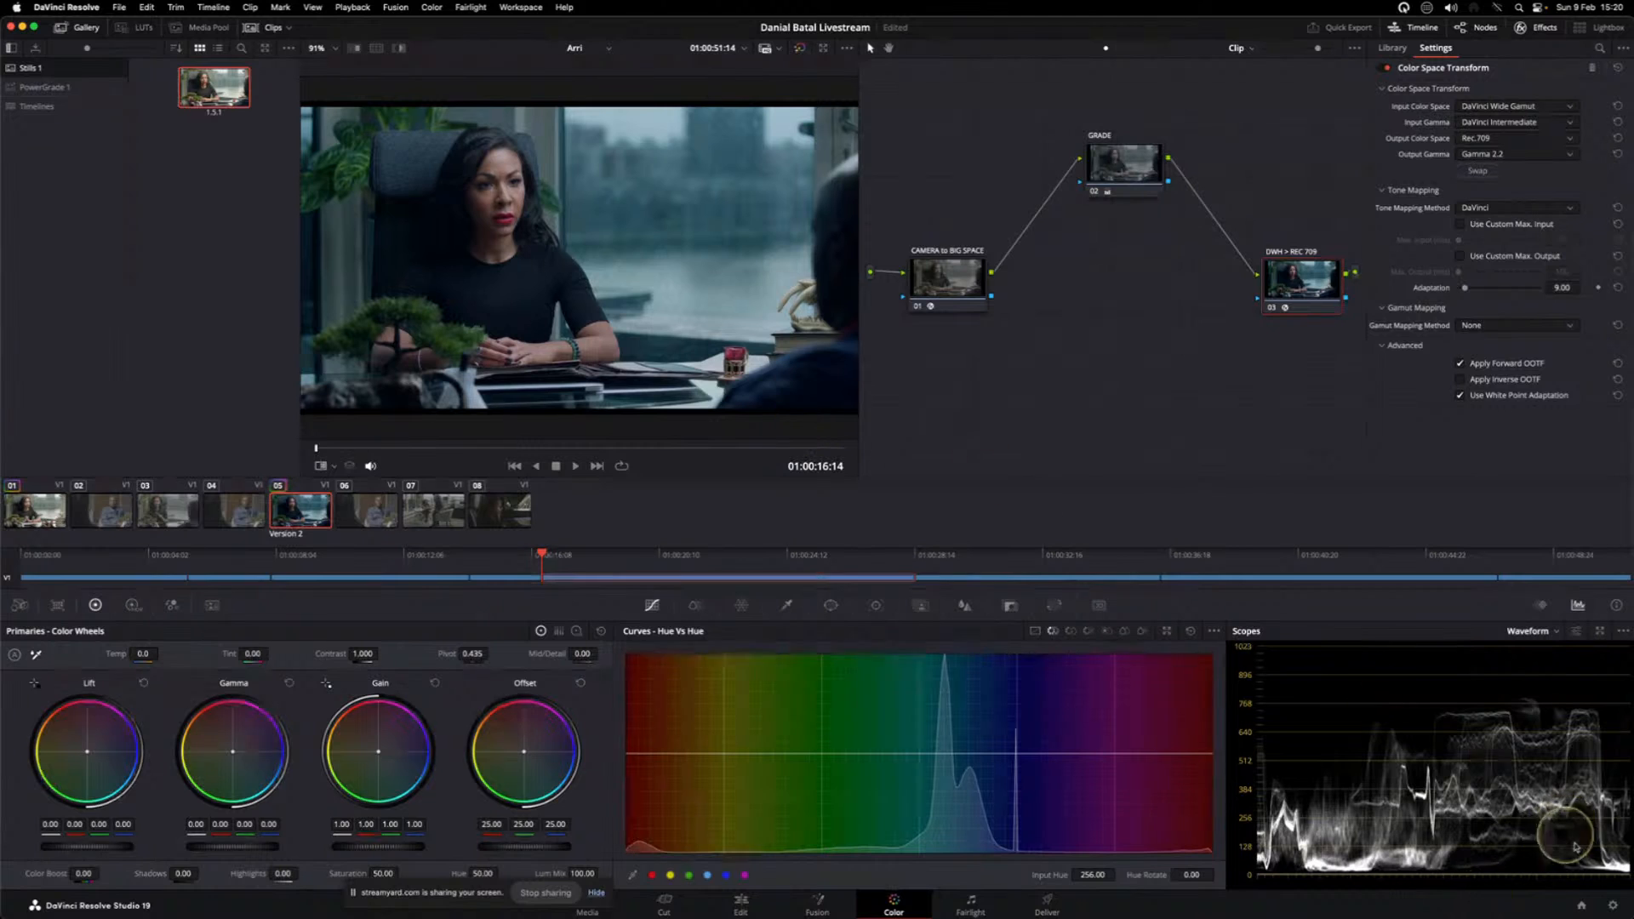
- Return the project's output color space to Rec.709 Gamma 2.2 in the color management settings and save
{"action": "left_click", "coordinate": [1613, 905]}
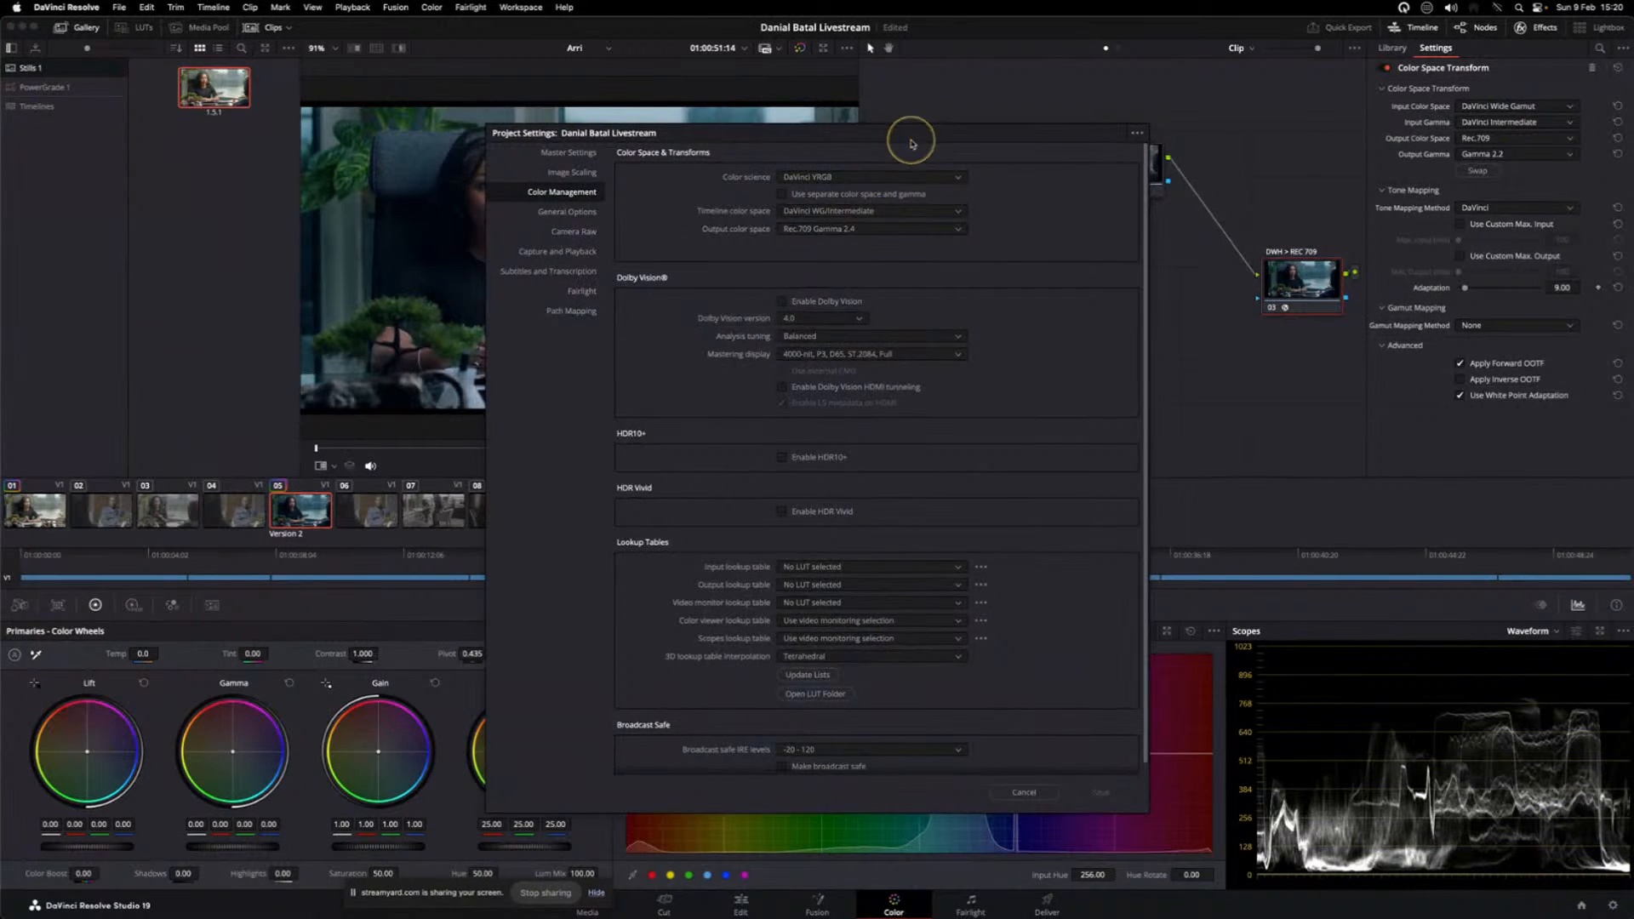
{"action": "left_click_drag", "start_coordinate": [888, 157], "coordinate": [1229, 260]}
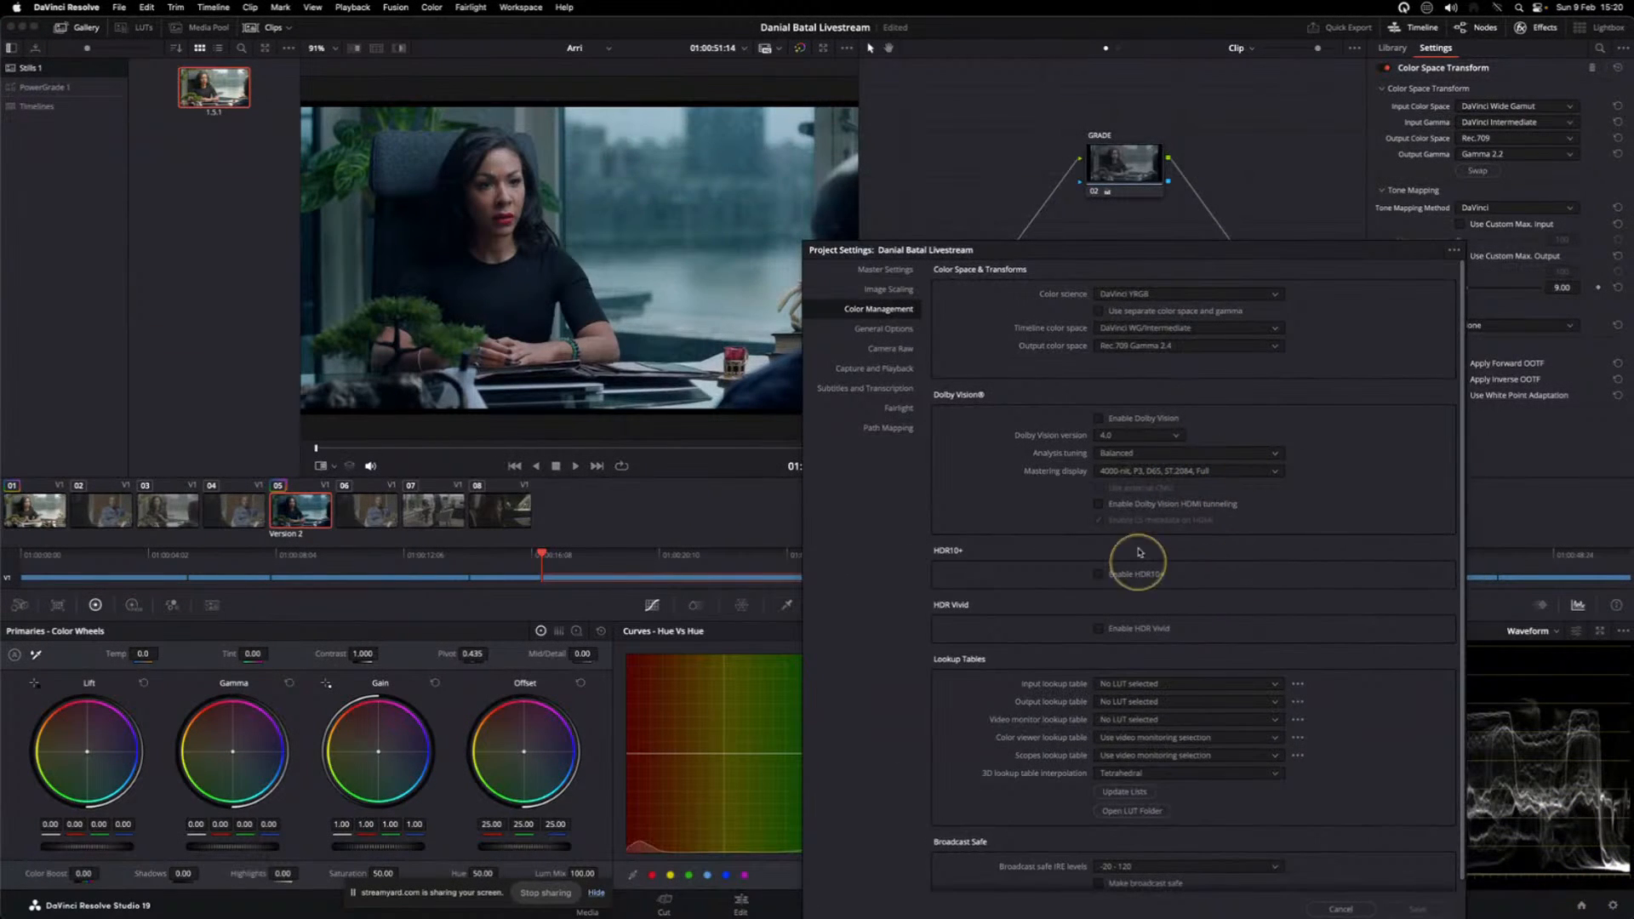
{"action": "left_click", "coordinate": [1209, 345]}
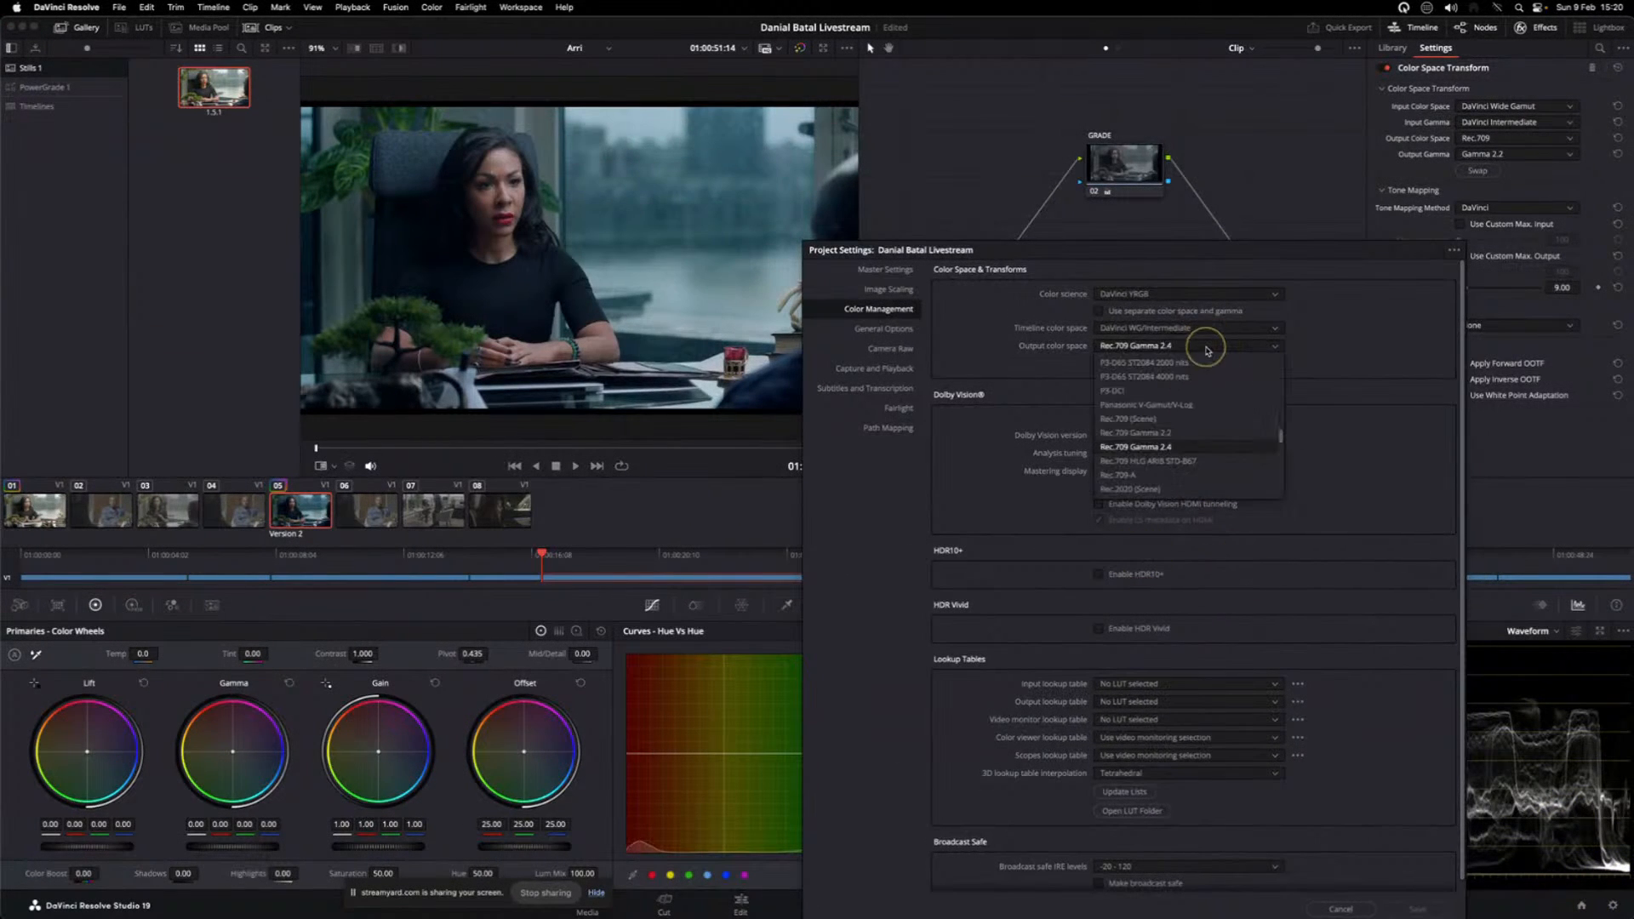
{"action": "left_click", "coordinate": [1149, 426]}
{"action": "left_click", "coordinate": [1409, 909]}
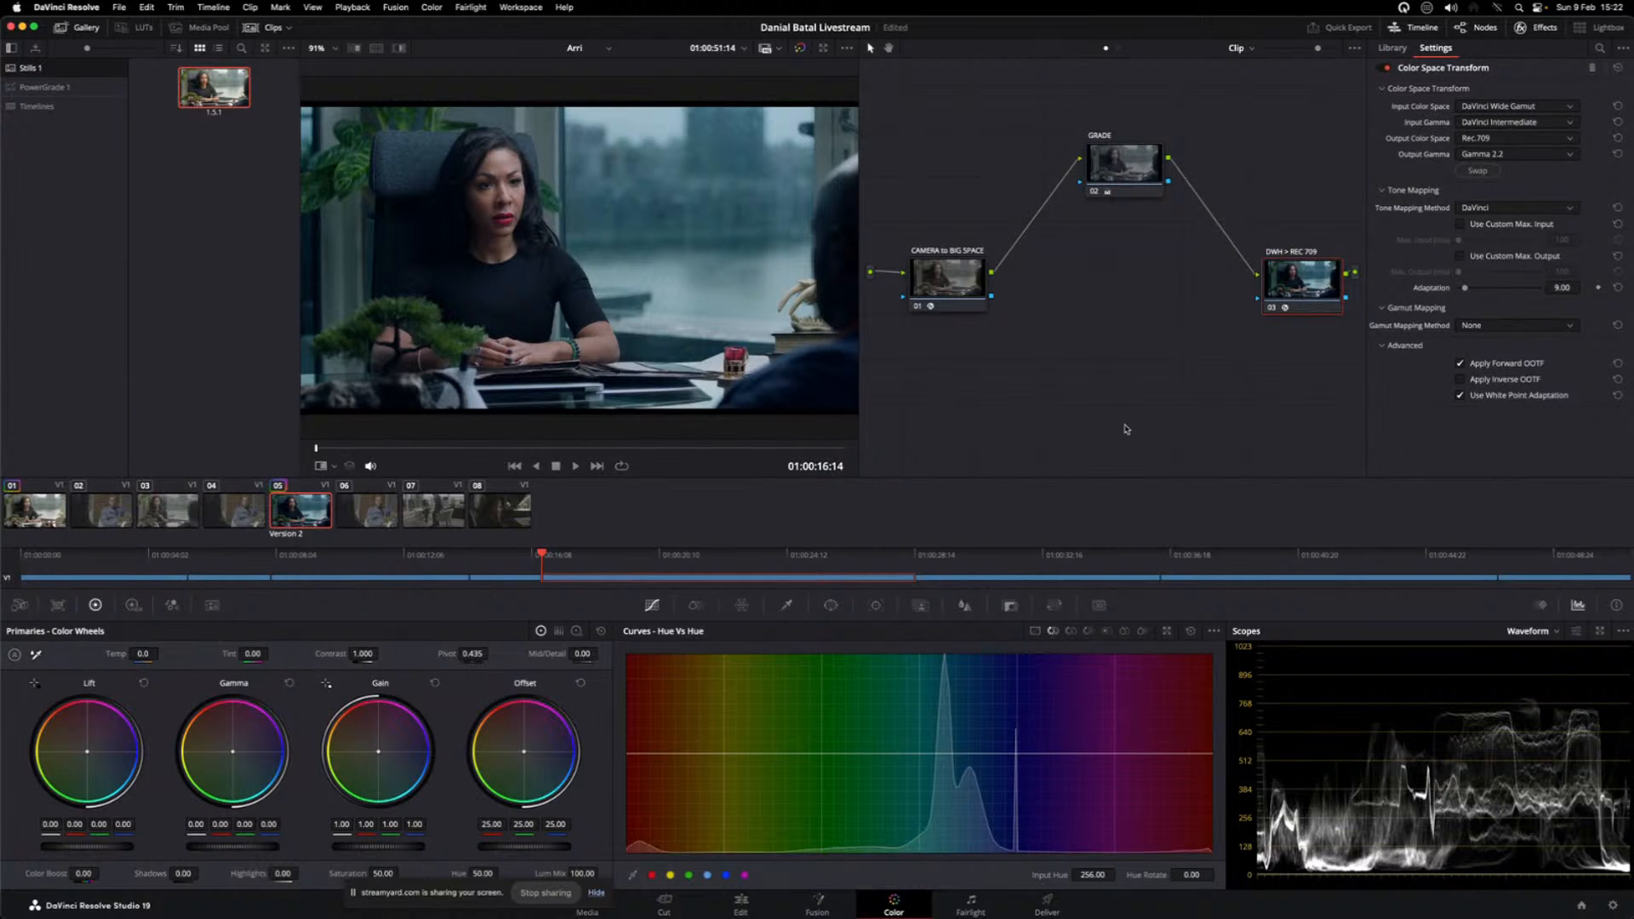
- Switch to the browser to check the livestream comments and return to DaVinci Resolve
{"action": "key", "text": "super+Tab"}
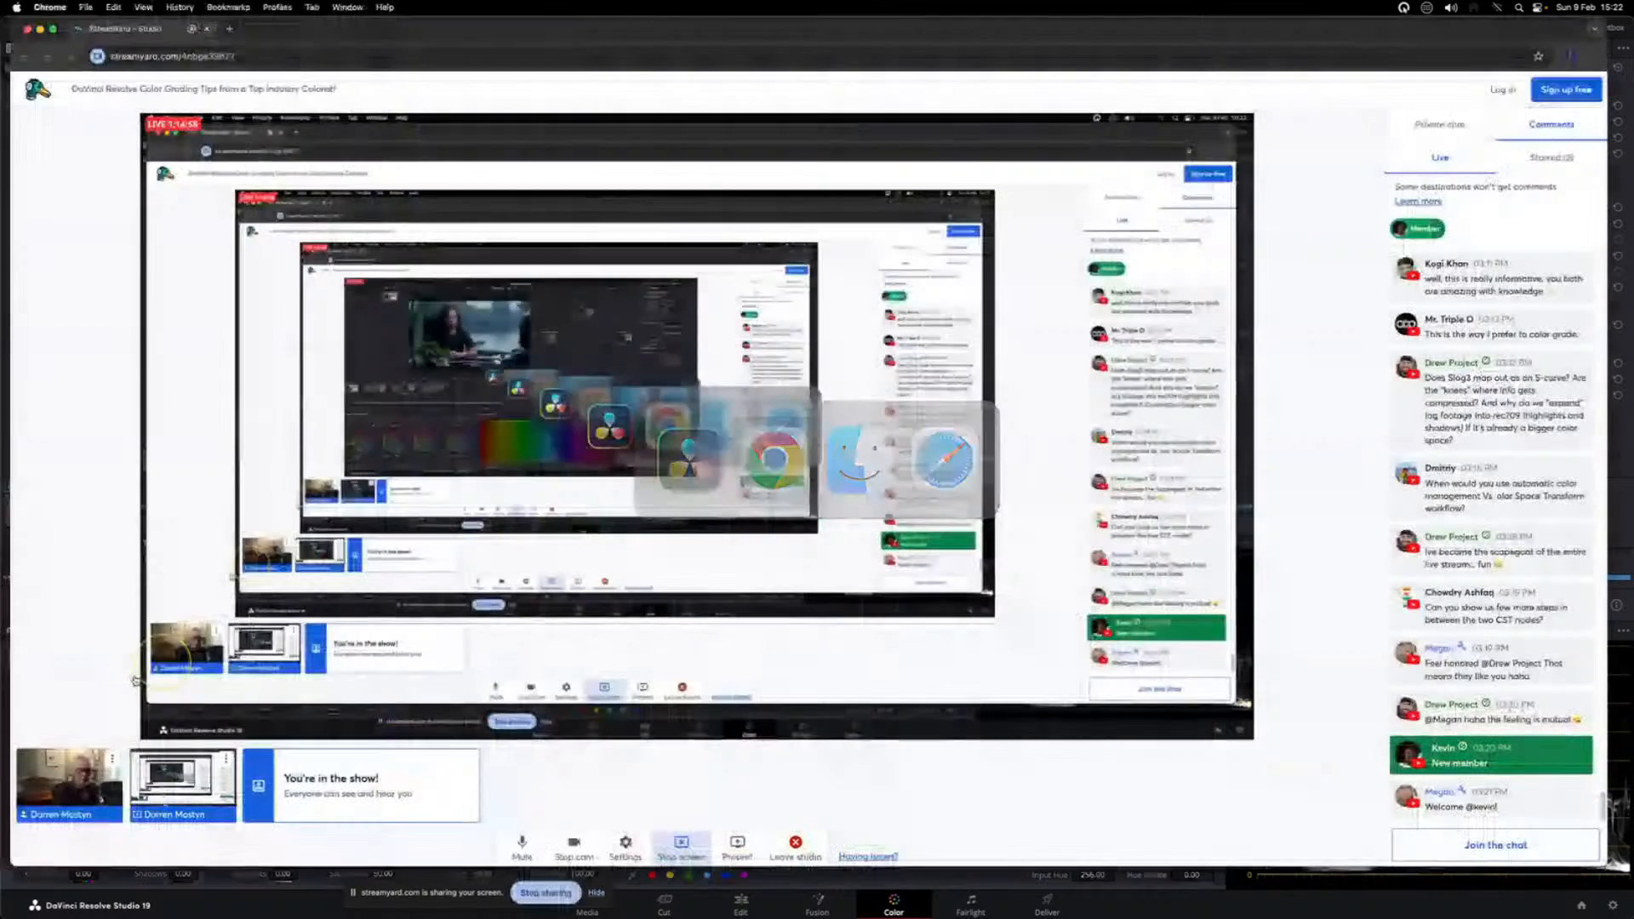
{"action": "key", "text": "super+Tab"}
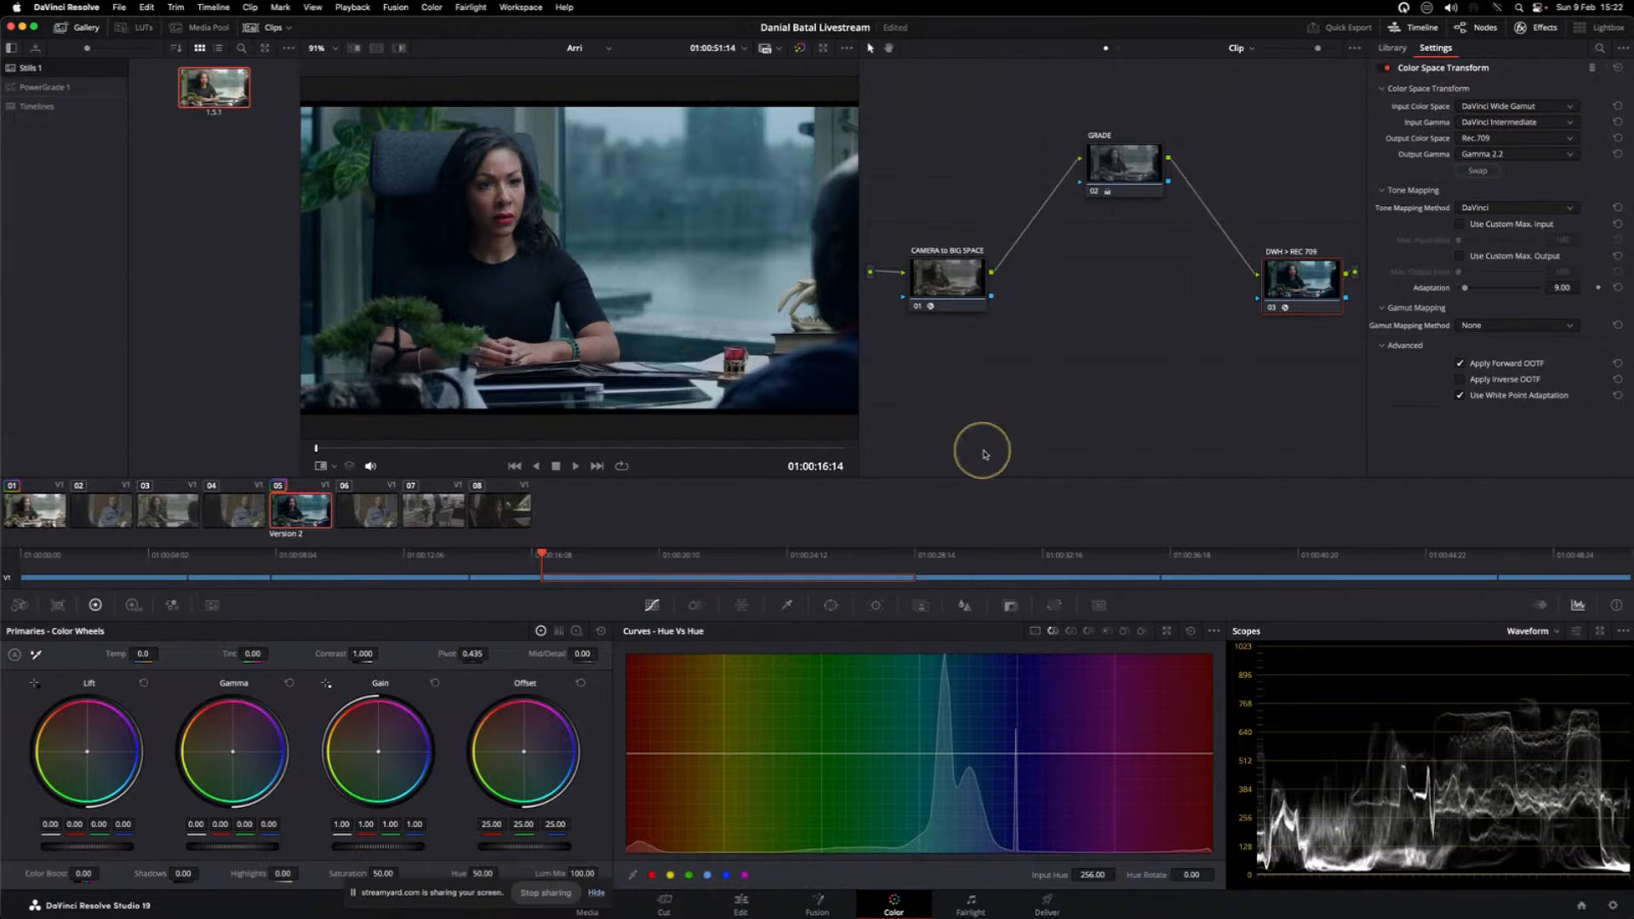
- Reset the GRADE node's correction and line the node up directly after the CAMERA to BIG SPACE node
{"action": "left_click_drag", "start_coordinate": [1125, 168], "coordinate": [1077, 283]}
{"action": "right_click", "coordinate": [1105, 176]}
{"action": "left_click", "coordinate": [1120, 298]}
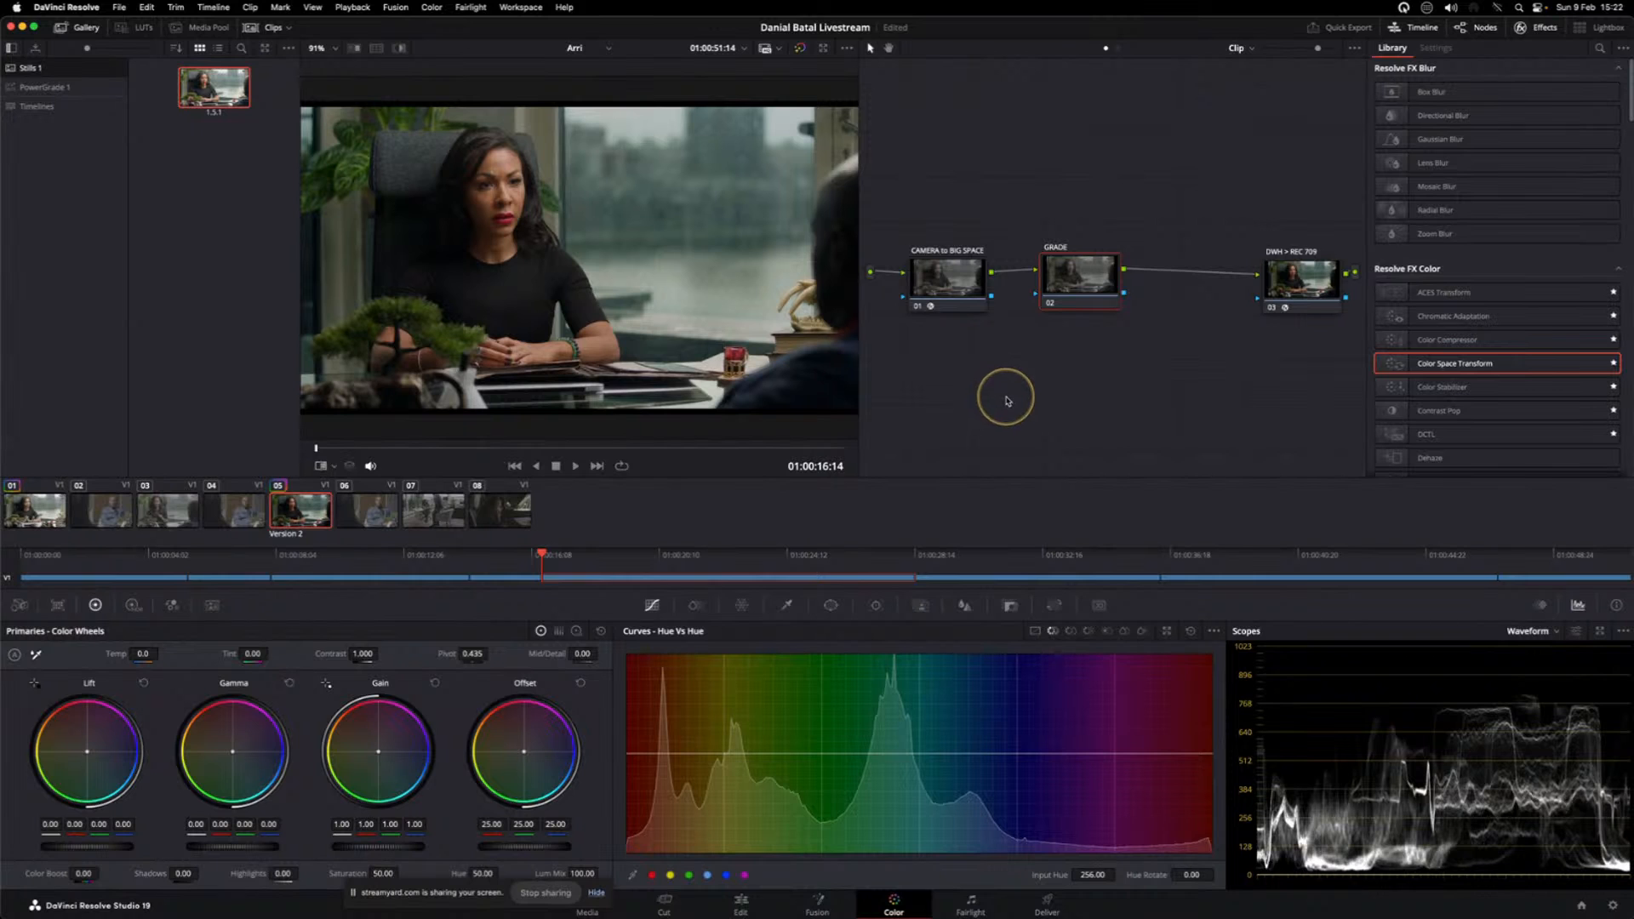
{"action": "left_click_drag", "start_coordinate": [1074, 270], "coordinate": [1086, 265]}
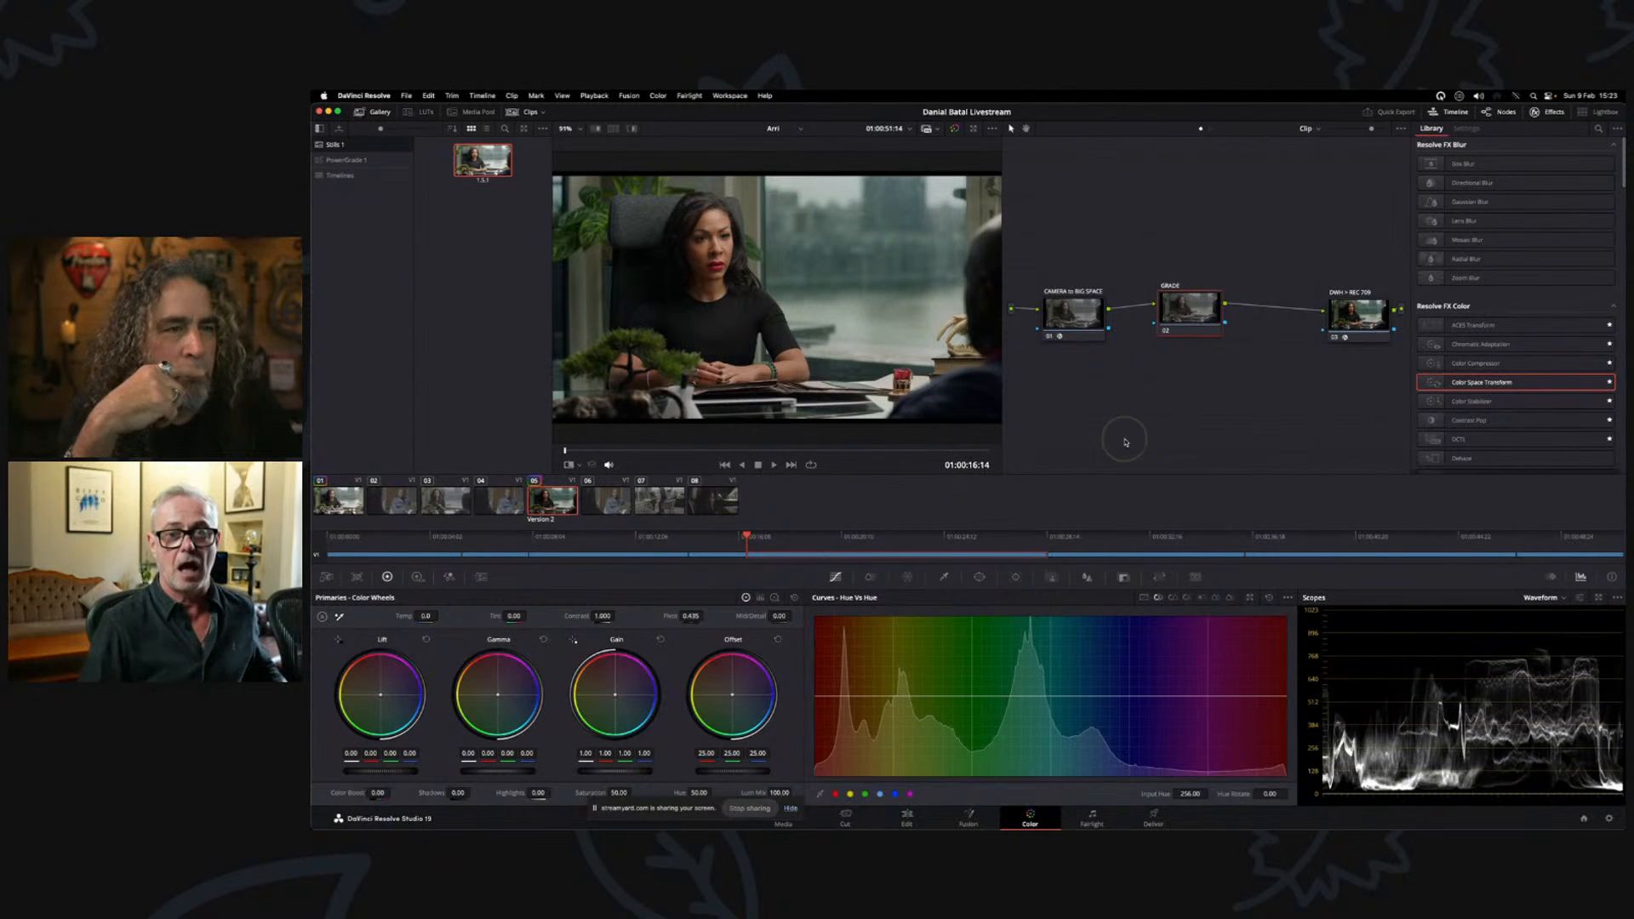
{"action": "left_click_drag", "start_coordinate": [1179, 299], "coordinate": [1156, 315]}
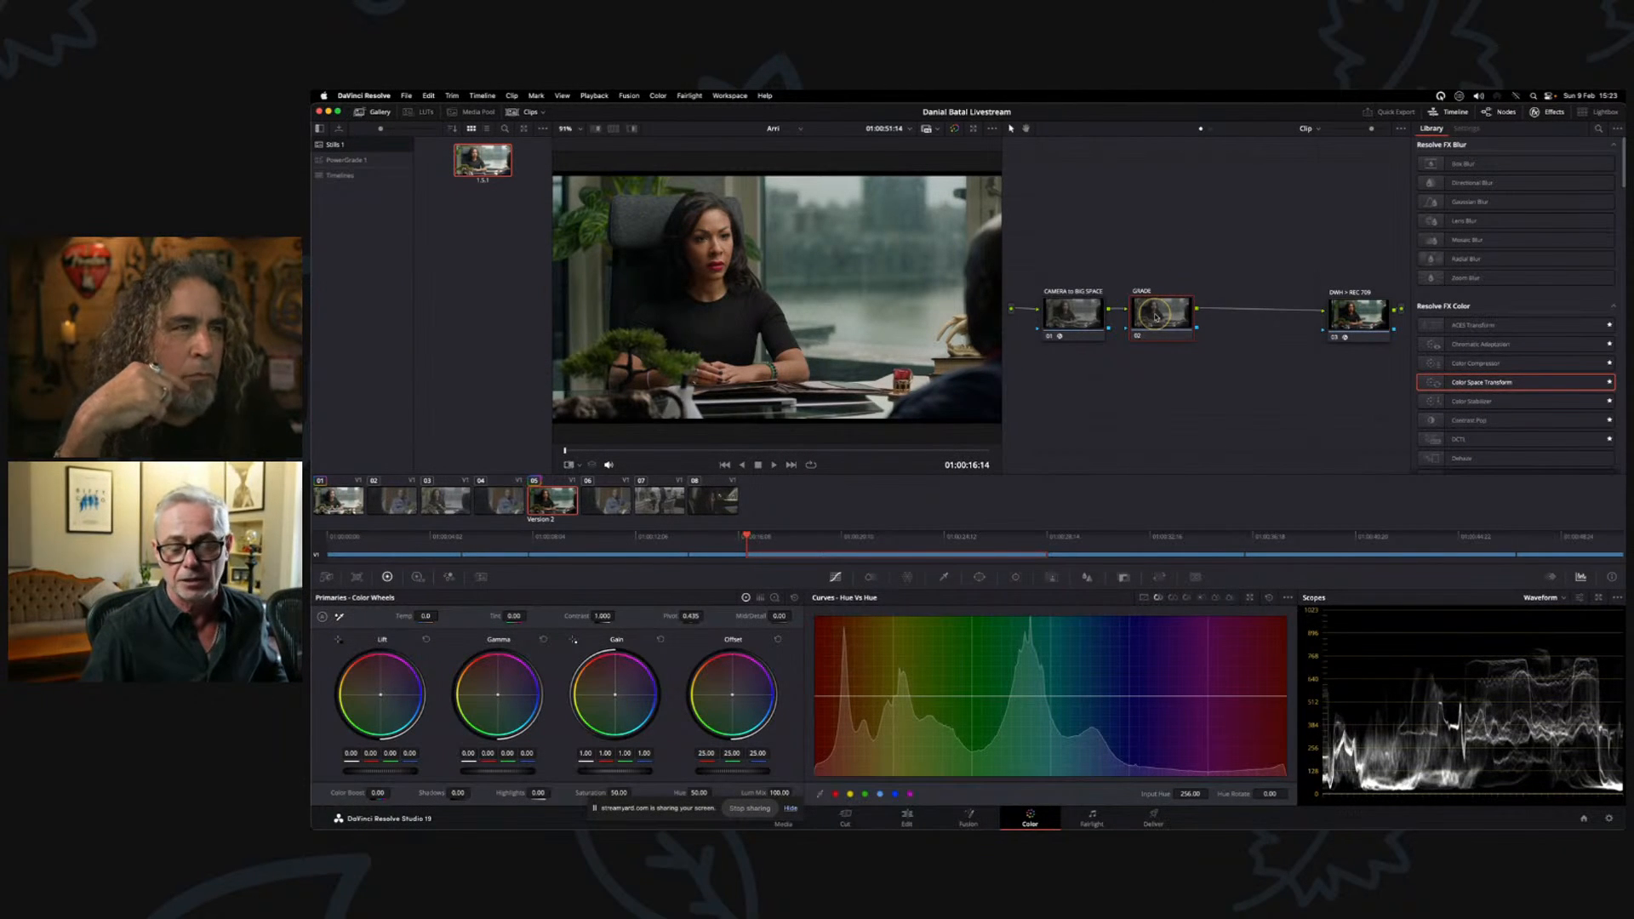
- Relabel the GRADE node for exposure and add a serial node labelled saturation after it
{"action": "left_click", "coordinate": [1117, 271]}
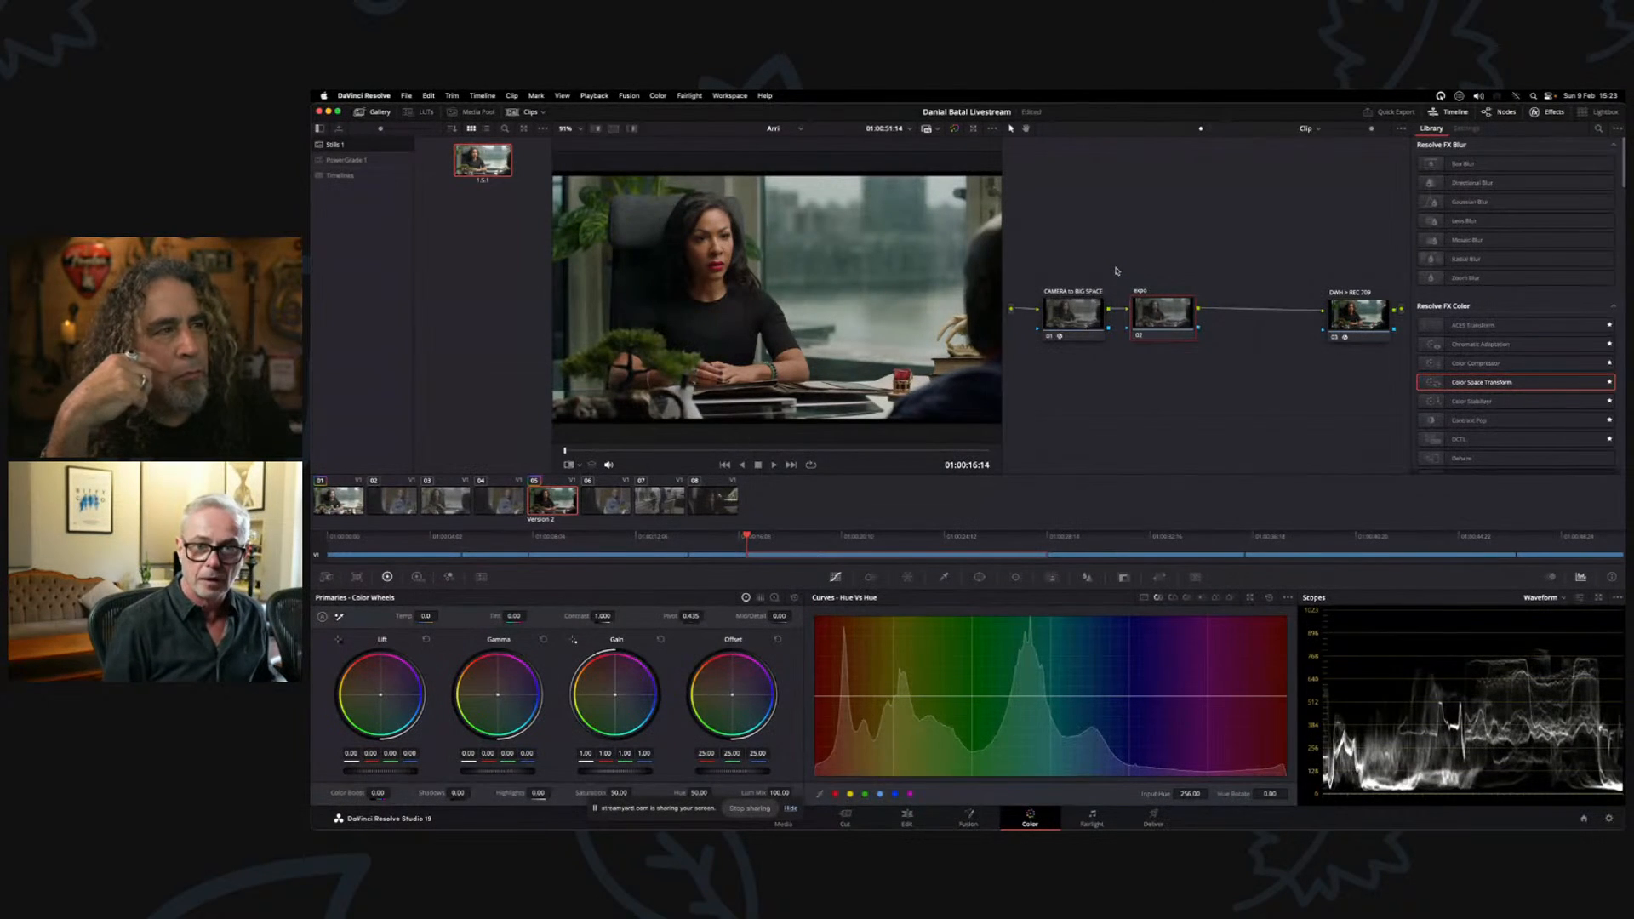
{"action": "right_click", "coordinate": [1168, 322]}
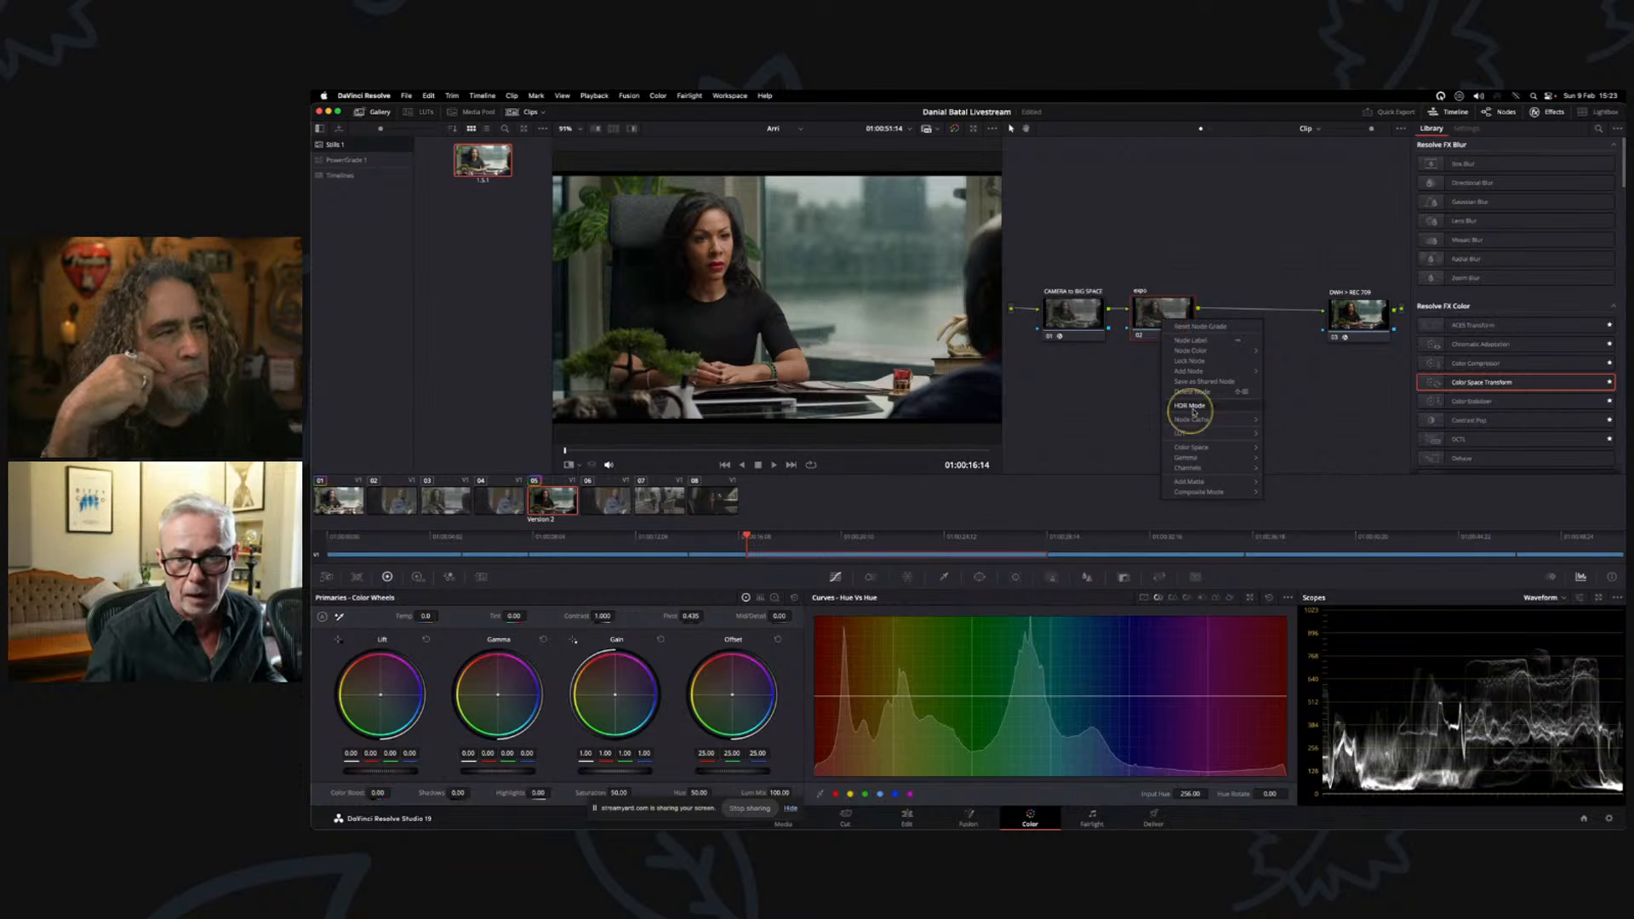
{"action": "mouse_move", "coordinate": [1222, 376]}
{"action": "left_click", "coordinate": [1284, 372]}
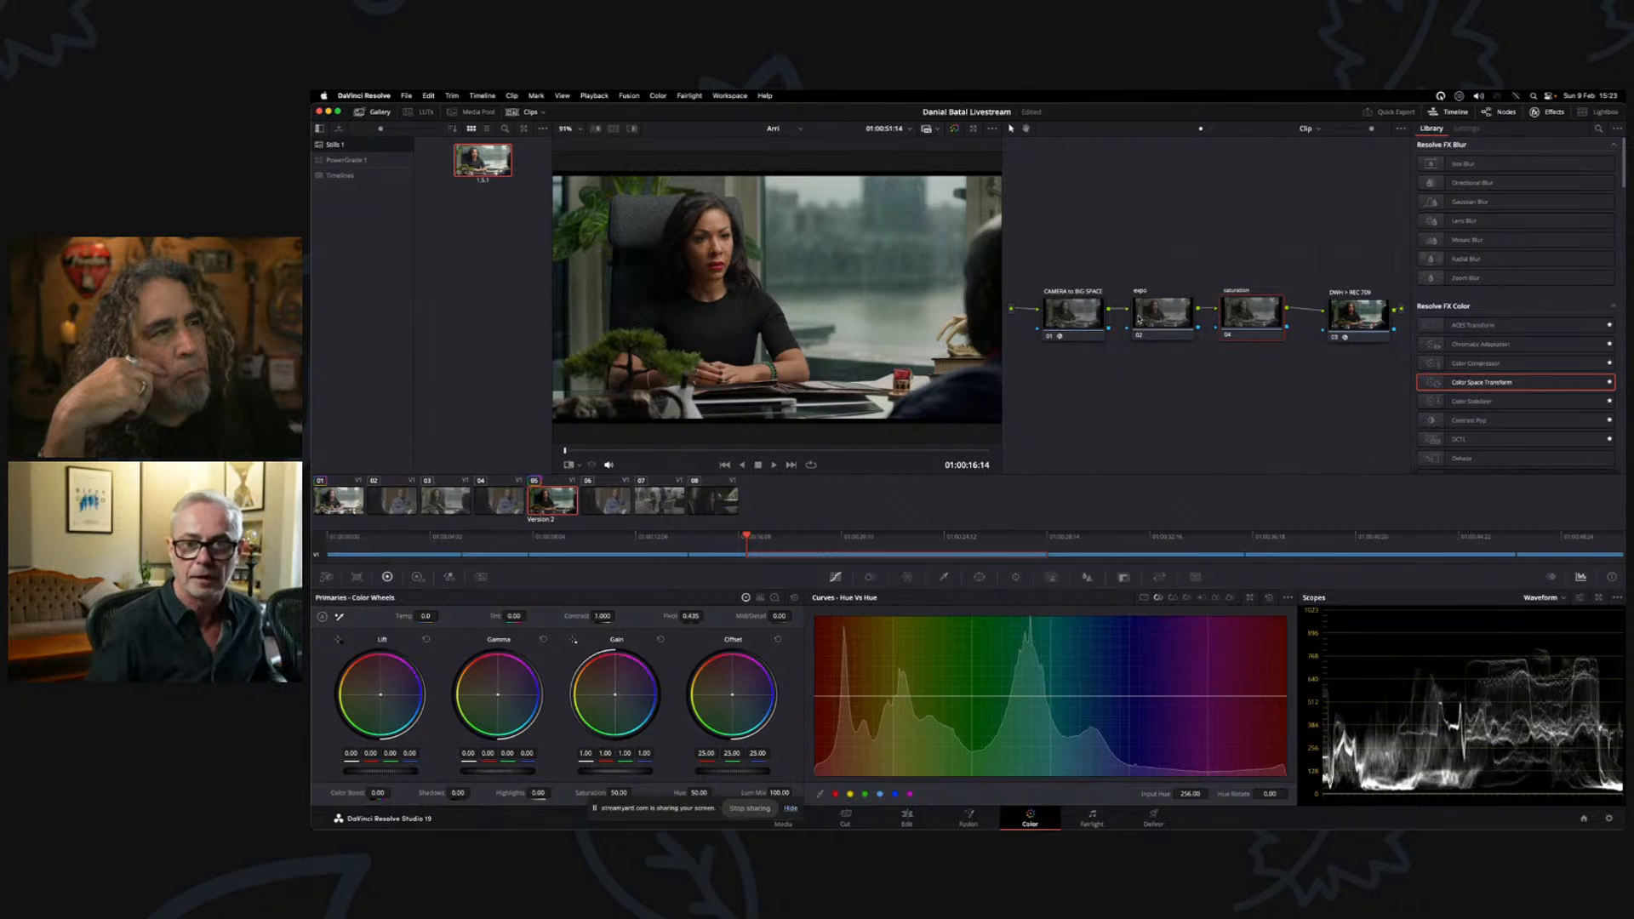
{"action": "left_click", "coordinate": [1154, 317]}
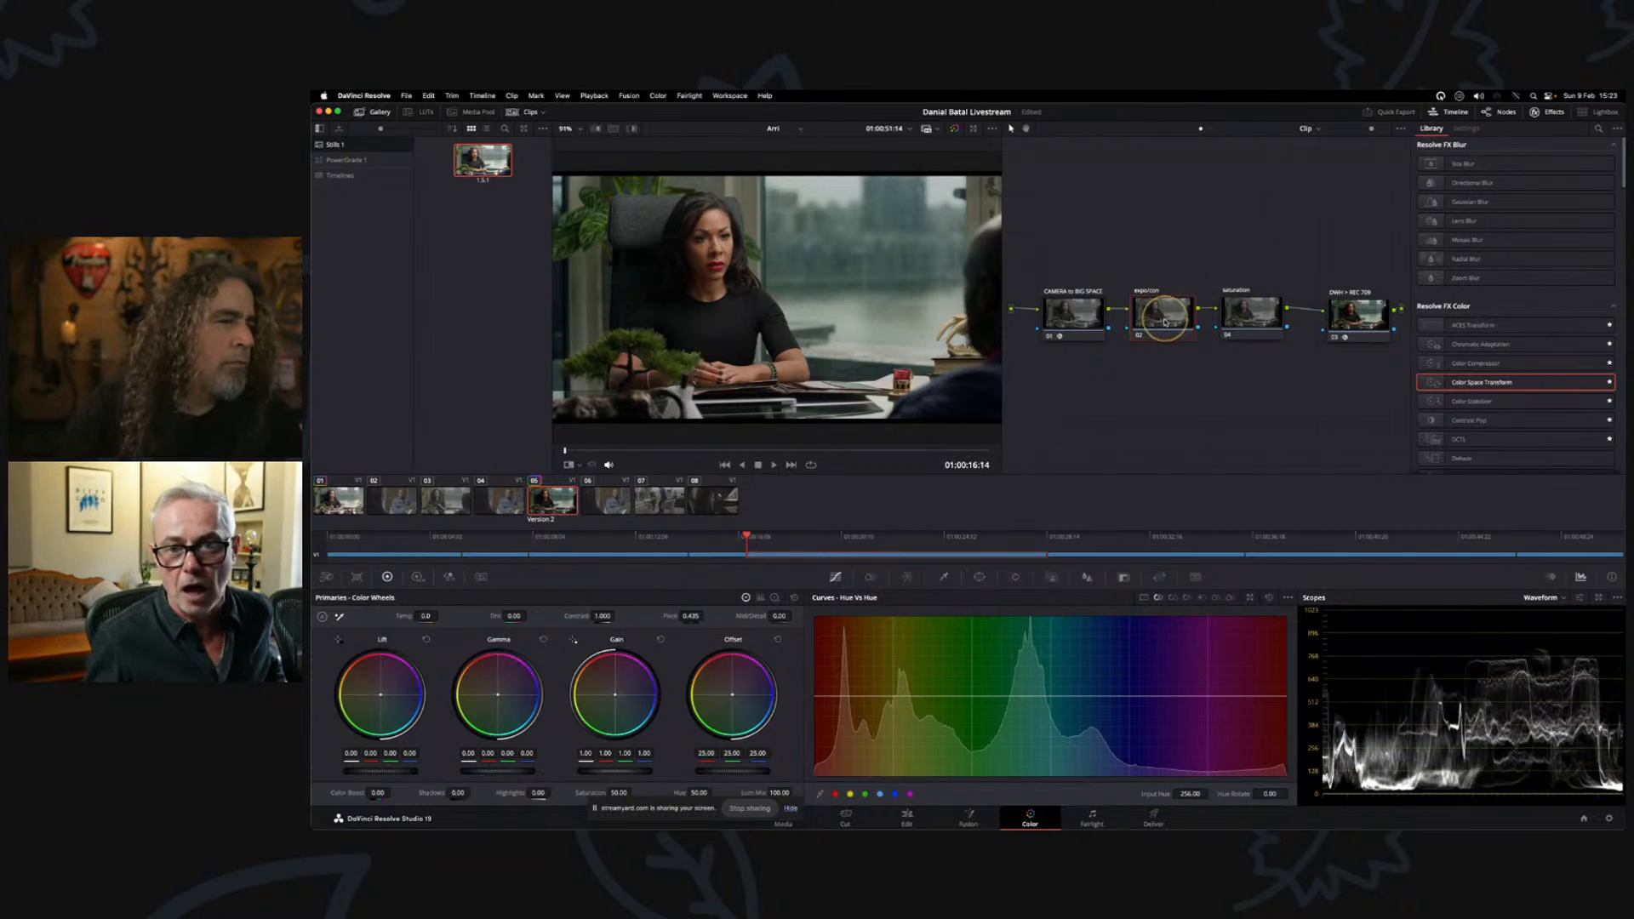
- Arrange the node graph with the expo/con and saturation nodes raised above the two Color Space Transform nodes
{"action": "left_click_drag", "start_coordinate": [1162, 317], "coordinate": [1159, 315]}
{"action": "left_click", "coordinate": [1251, 312]}
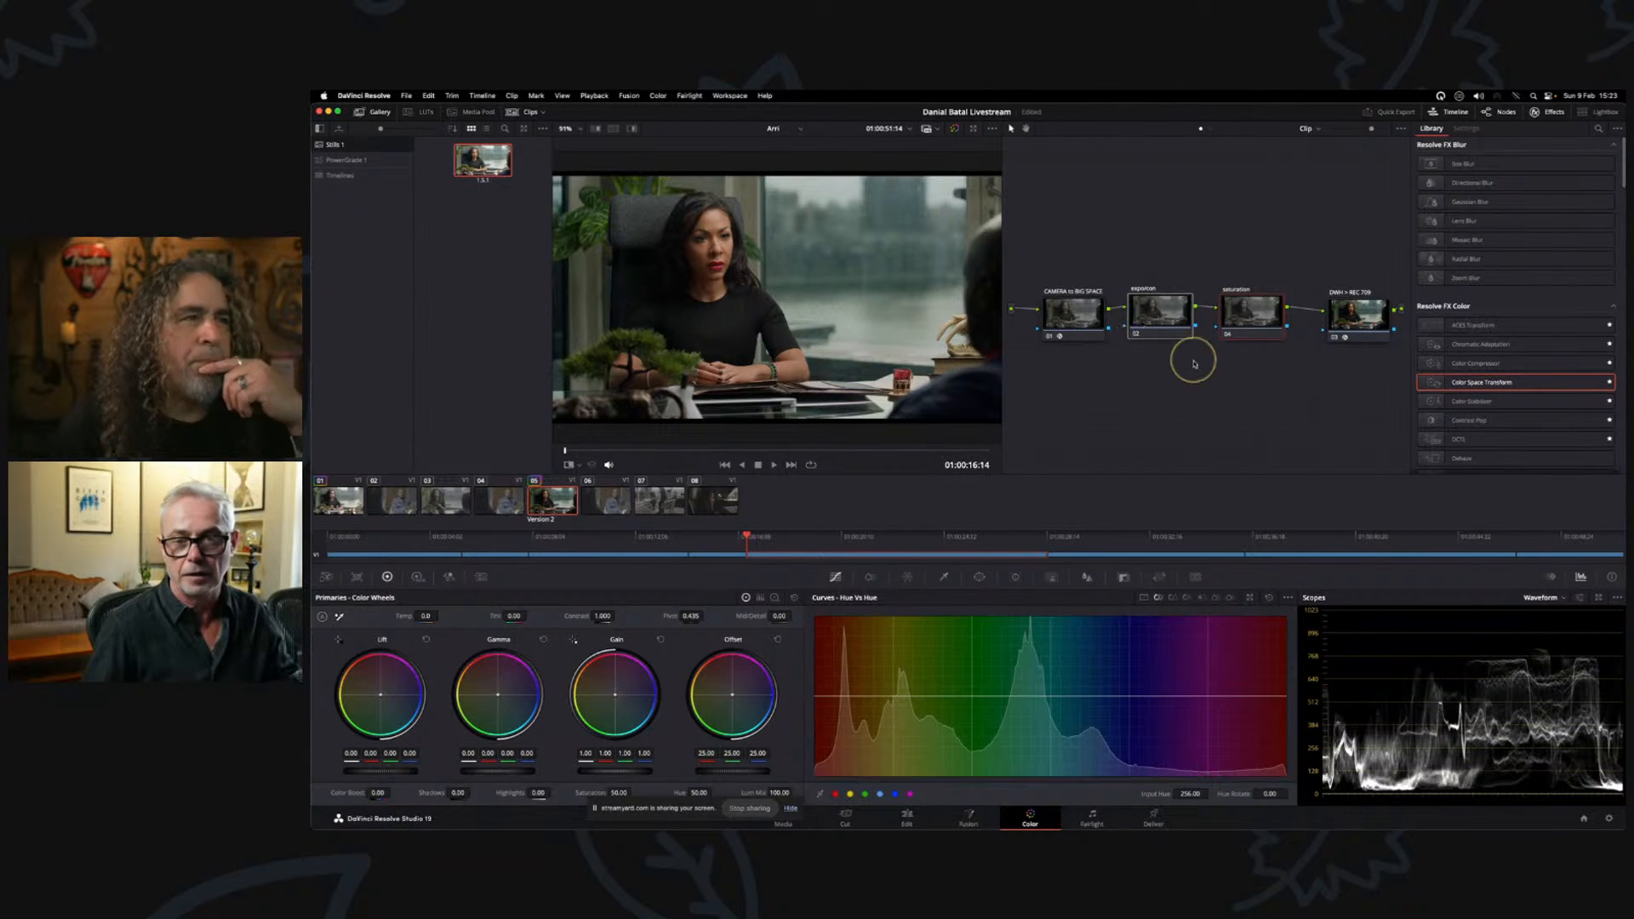
{"action": "left_click", "coordinate": [1159, 318]}
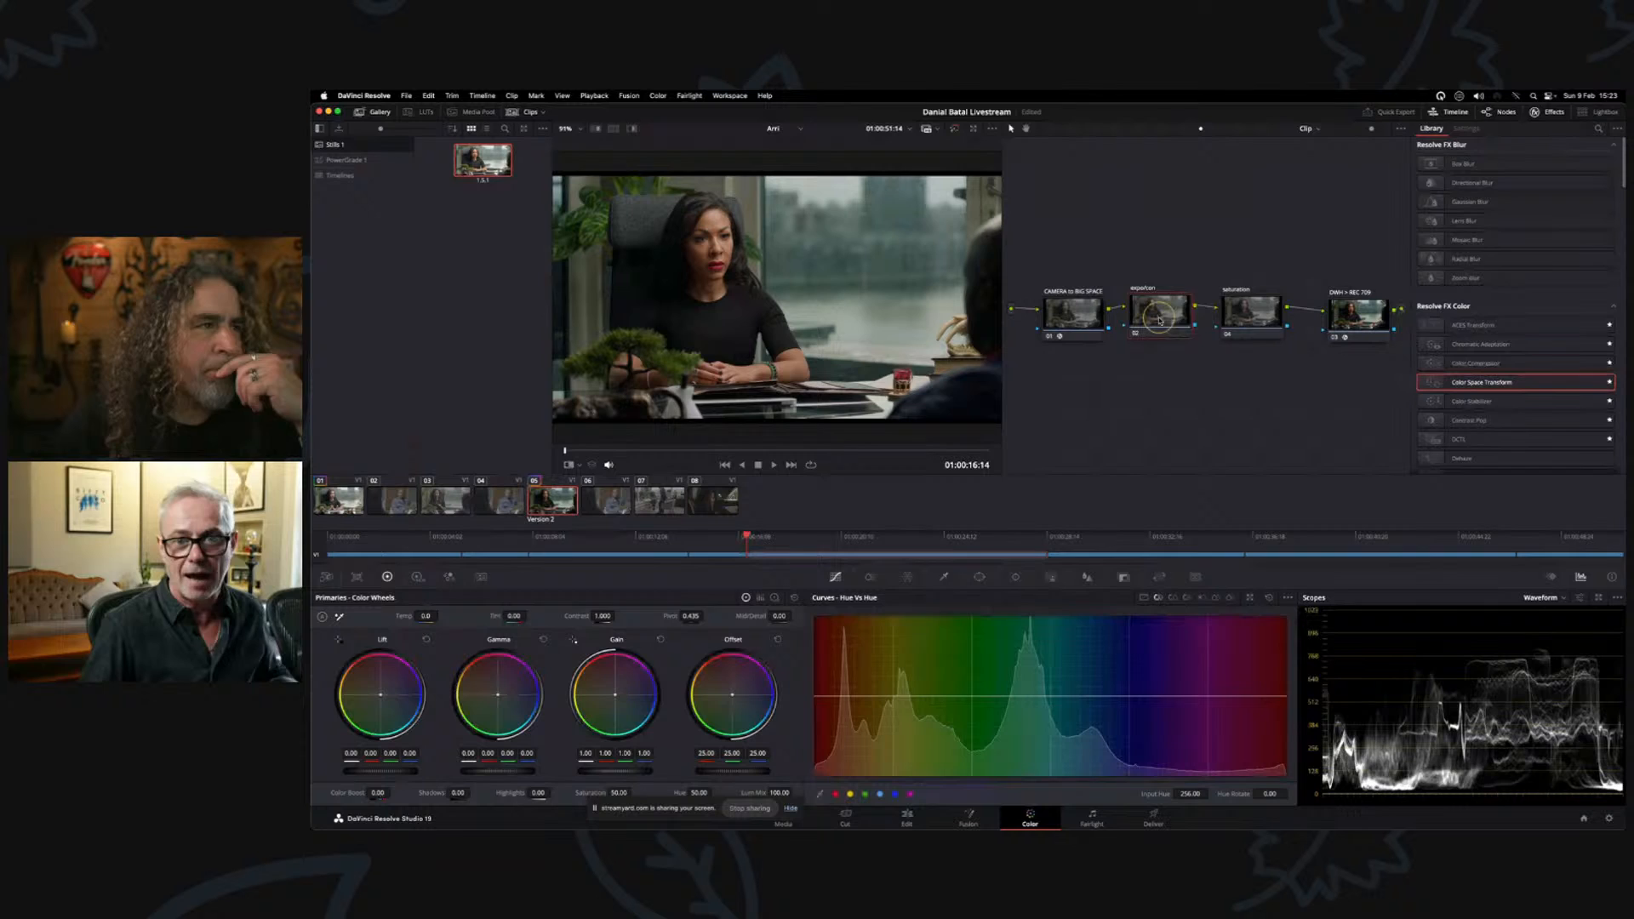
{"action": "left_click", "coordinate": [1249, 320]}
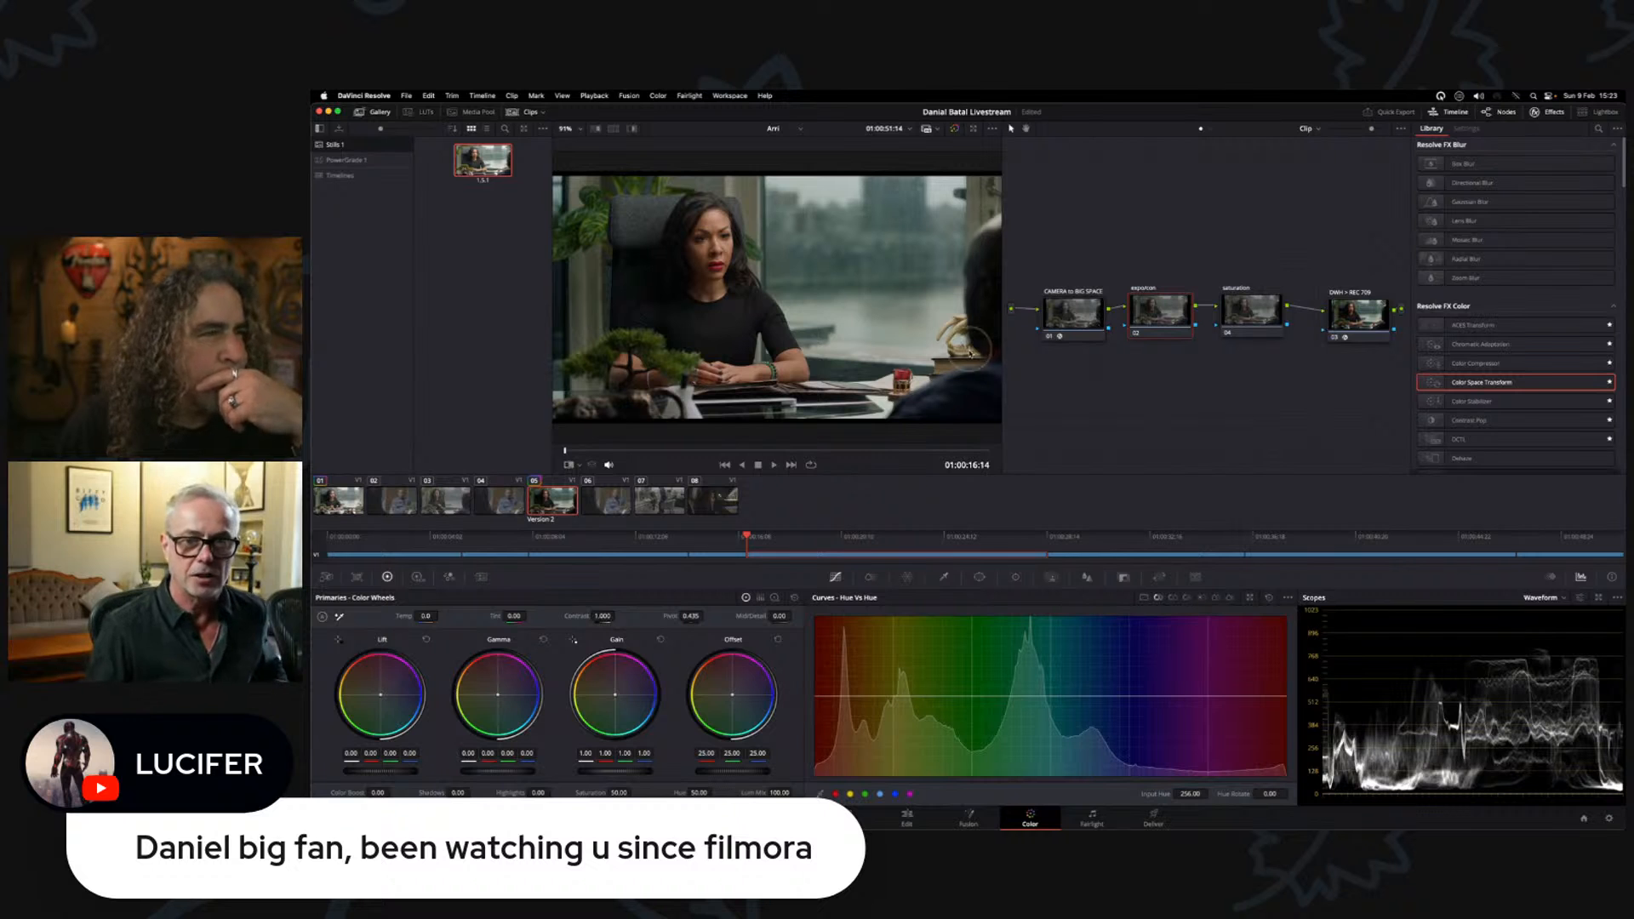
{"action": "left_click_drag", "start_coordinate": [1117, 306], "coordinate": [1056, 380]}
{"action": "left_click_drag", "start_coordinate": [1360, 316], "coordinate": [1374, 392]}
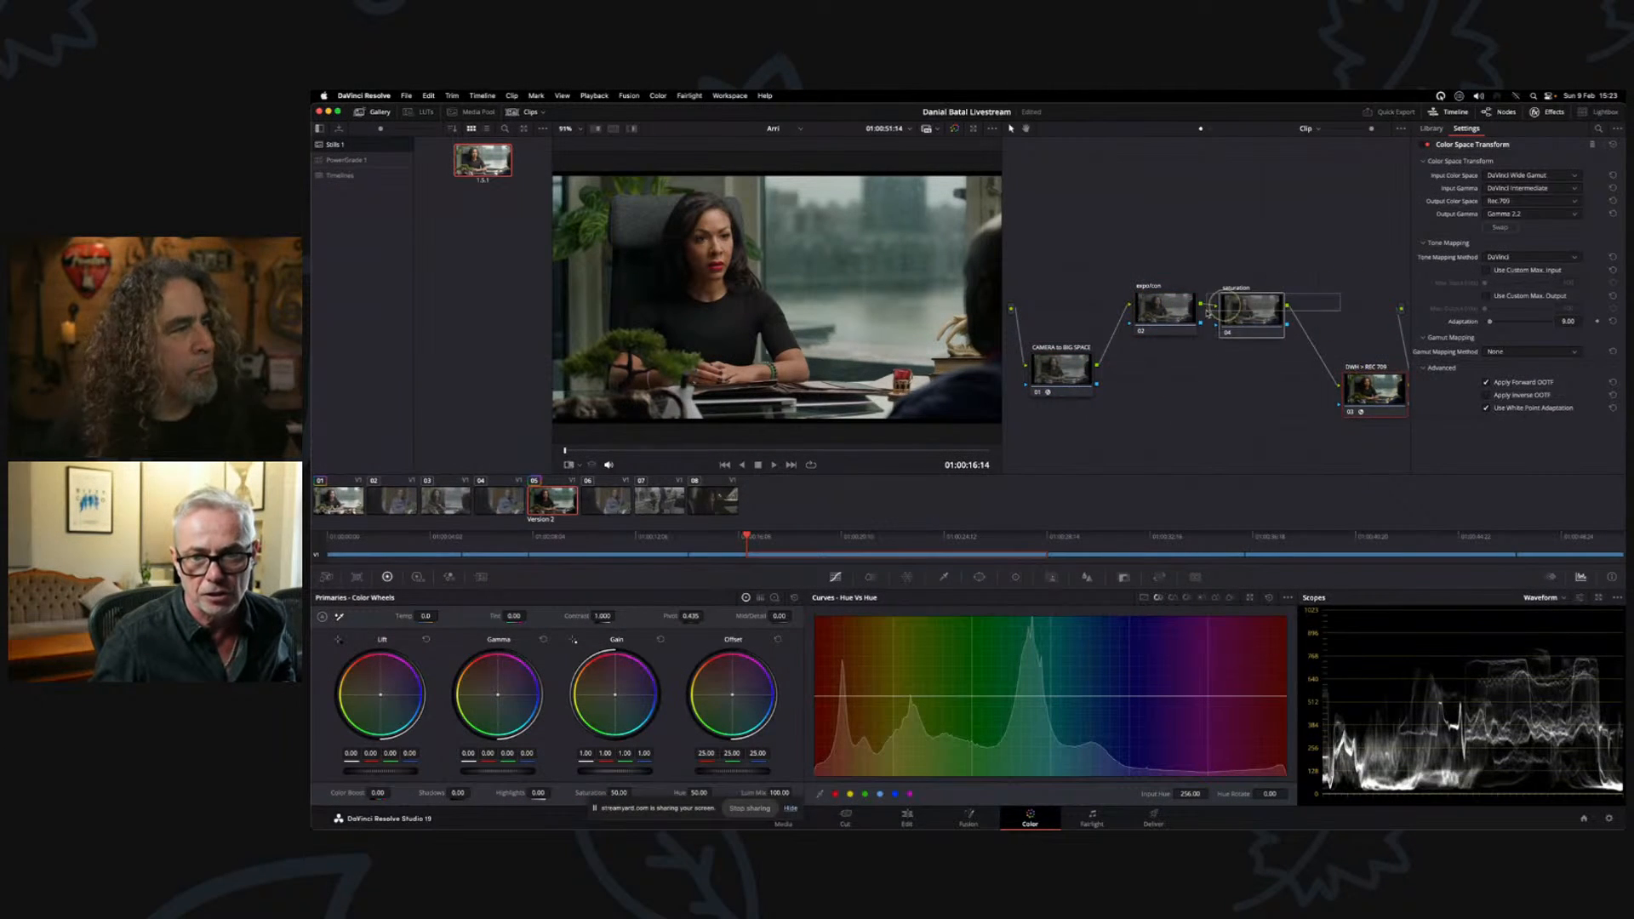
{"action": "left_click_drag", "start_coordinate": [1209, 311], "coordinate": [1158, 227]}
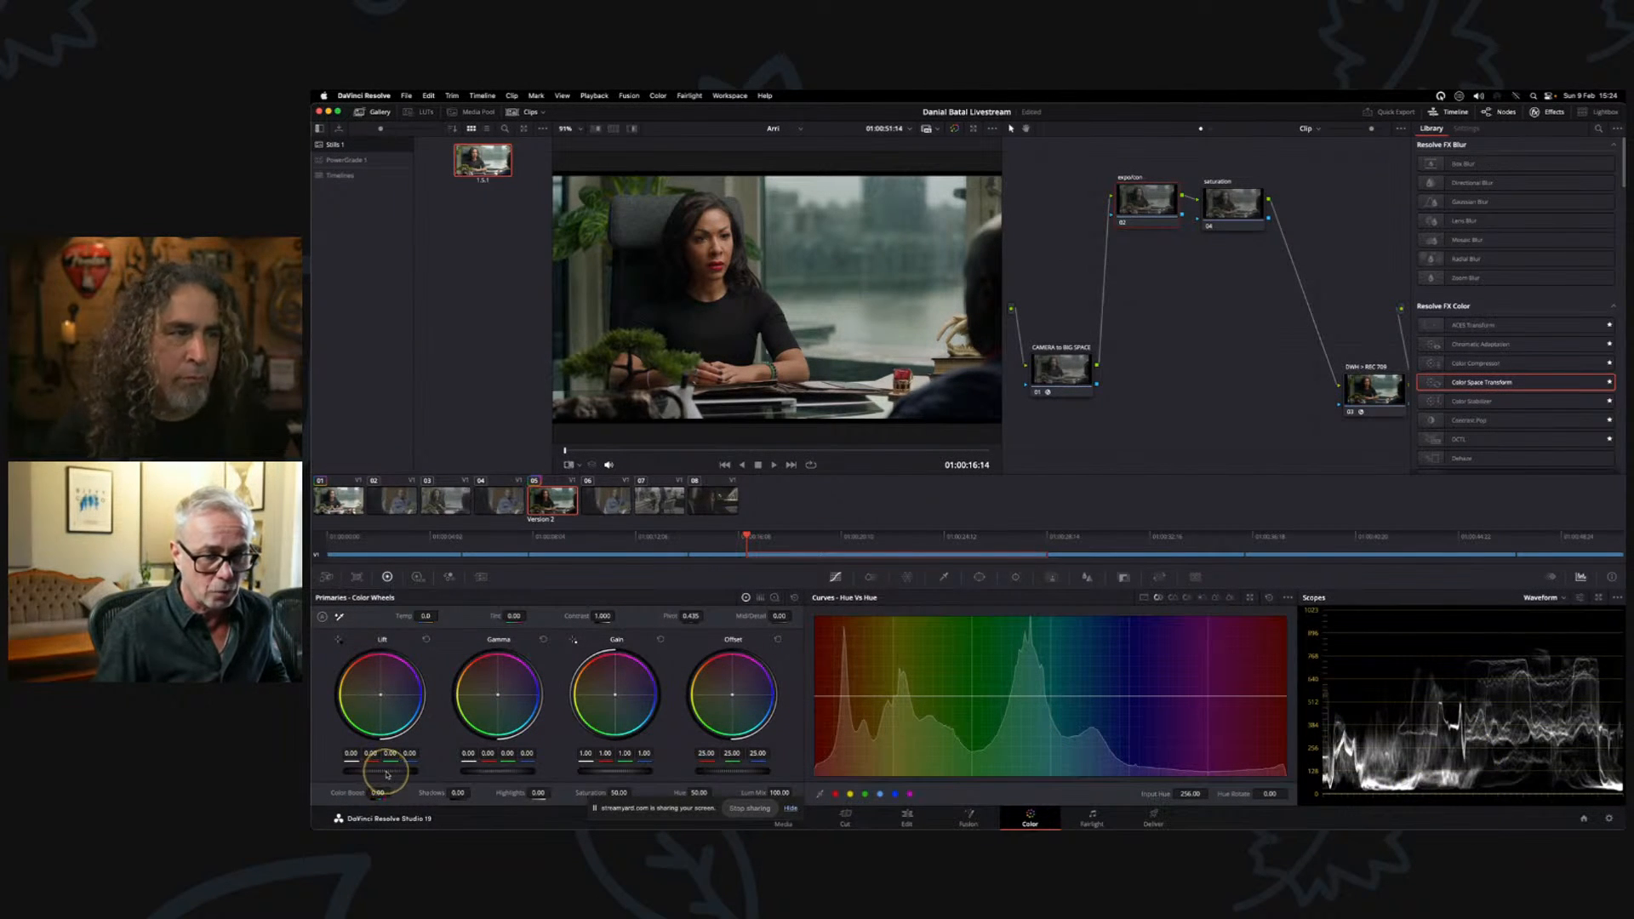
- On the expo/con node, try a lower lift, reset it, and raise the gain to about 1.1
{"action": "left_click_drag", "start_coordinate": [371, 773], "coordinate": [317, 778]}
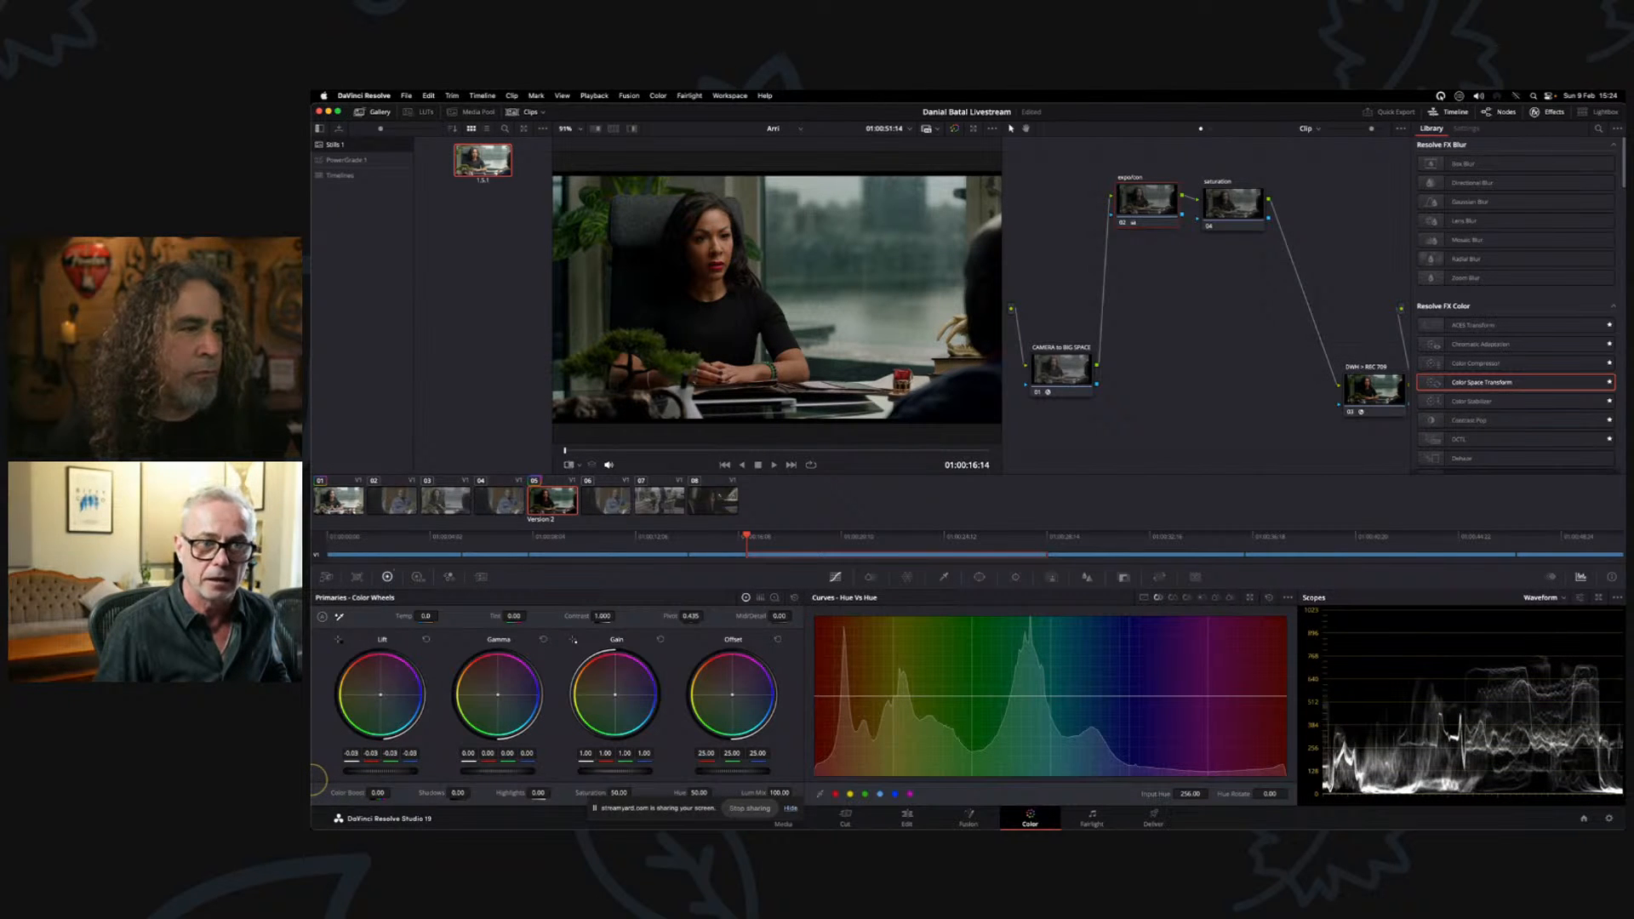
{"action": "left_click", "coordinate": [425, 640]}
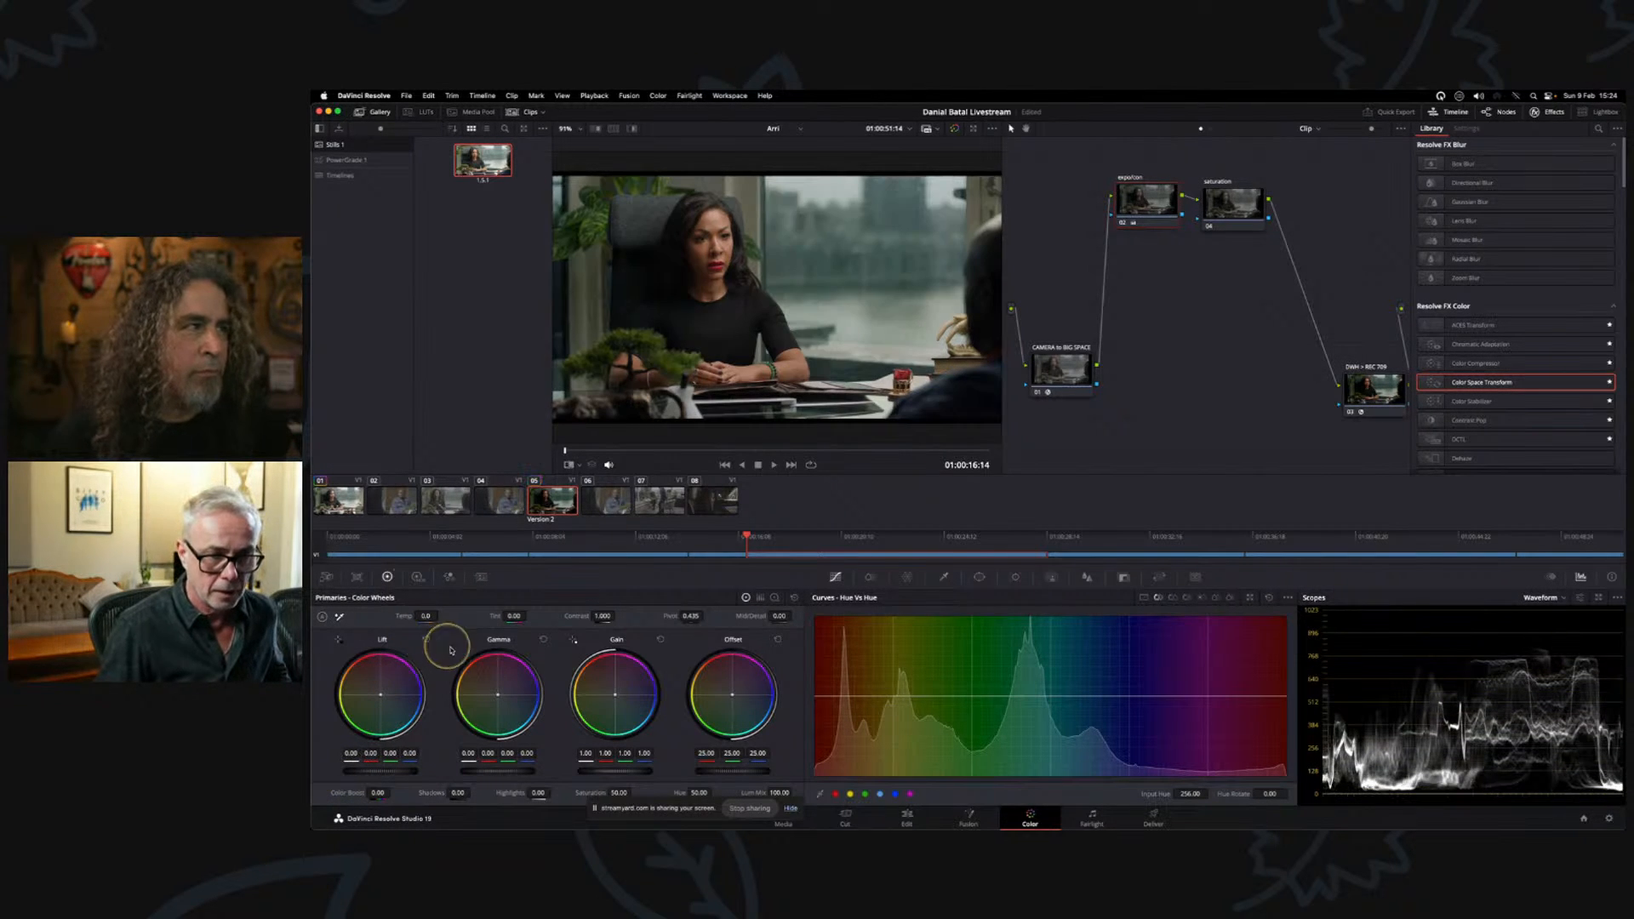
{"action": "left_click_drag", "start_coordinate": [613, 771], "coordinate": [665, 769]}
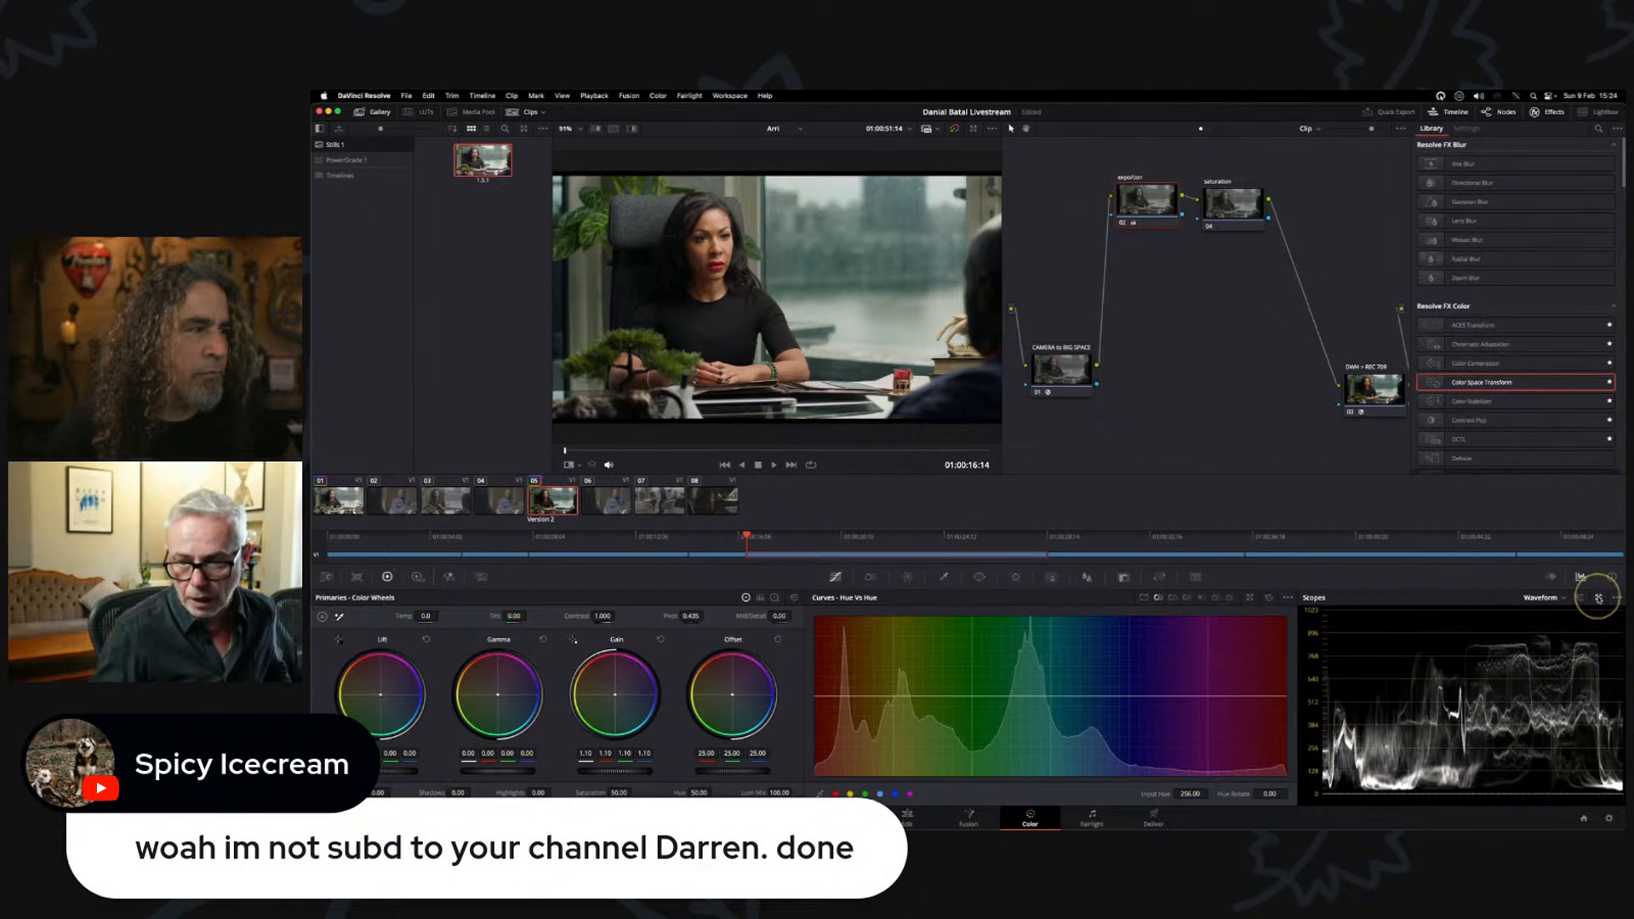
- Open the scopes in a floating window showing the waveform and the vectorscope
{"action": "left_click", "coordinate": [1600, 598]}
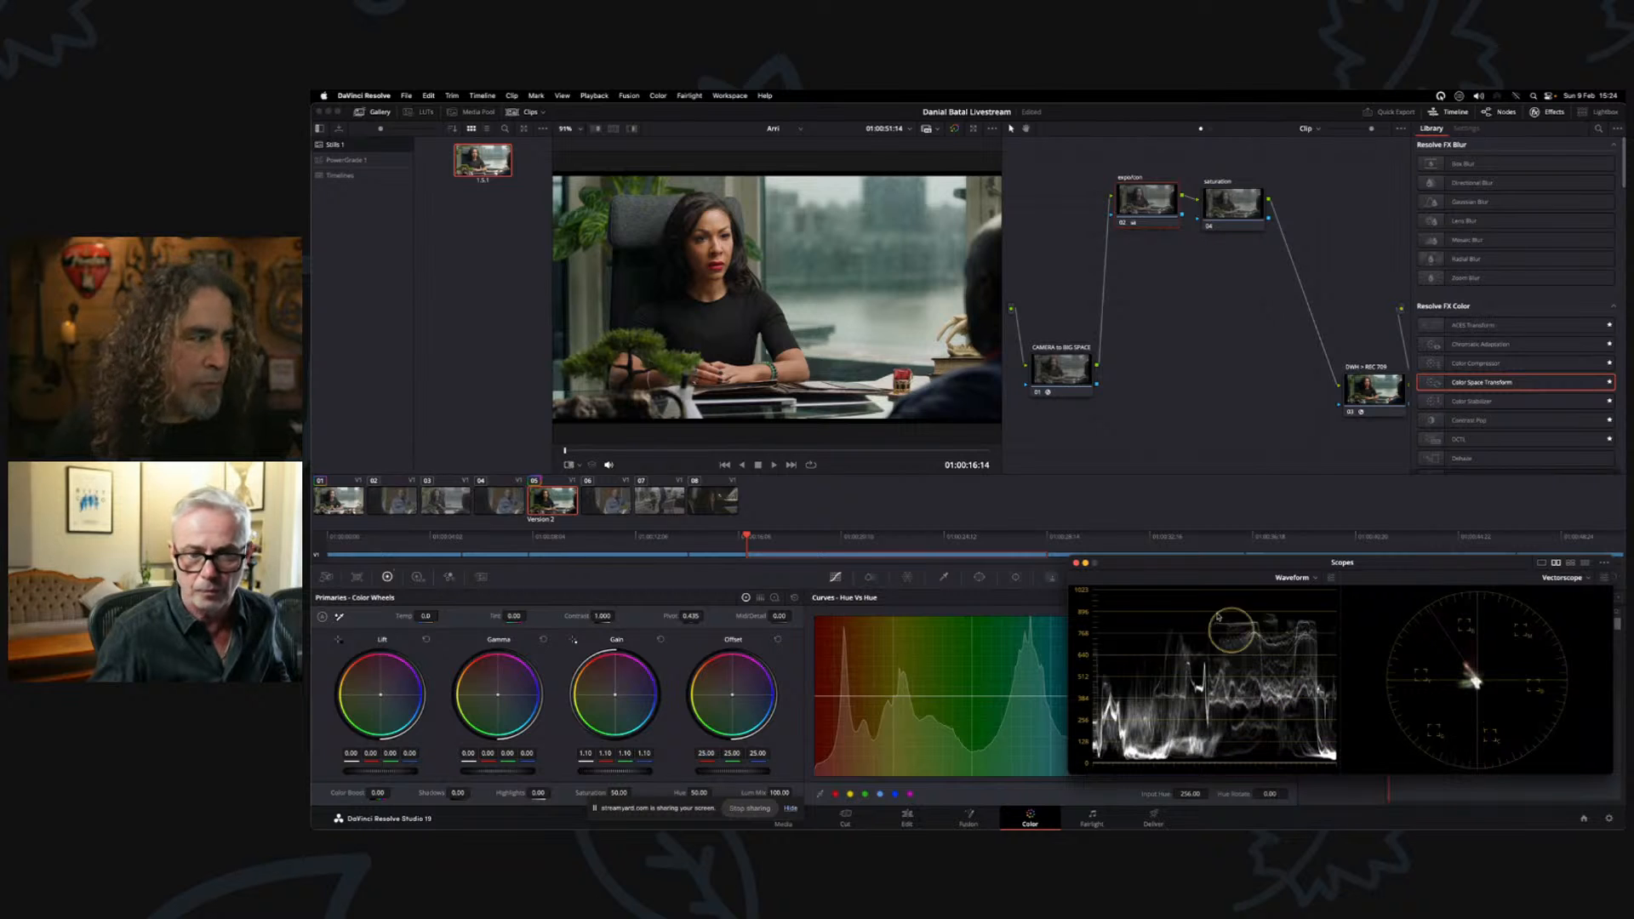
{"action": "left_click_drag", "start_coordinate": [1195, 563], "coordinate": [1199, 566]}
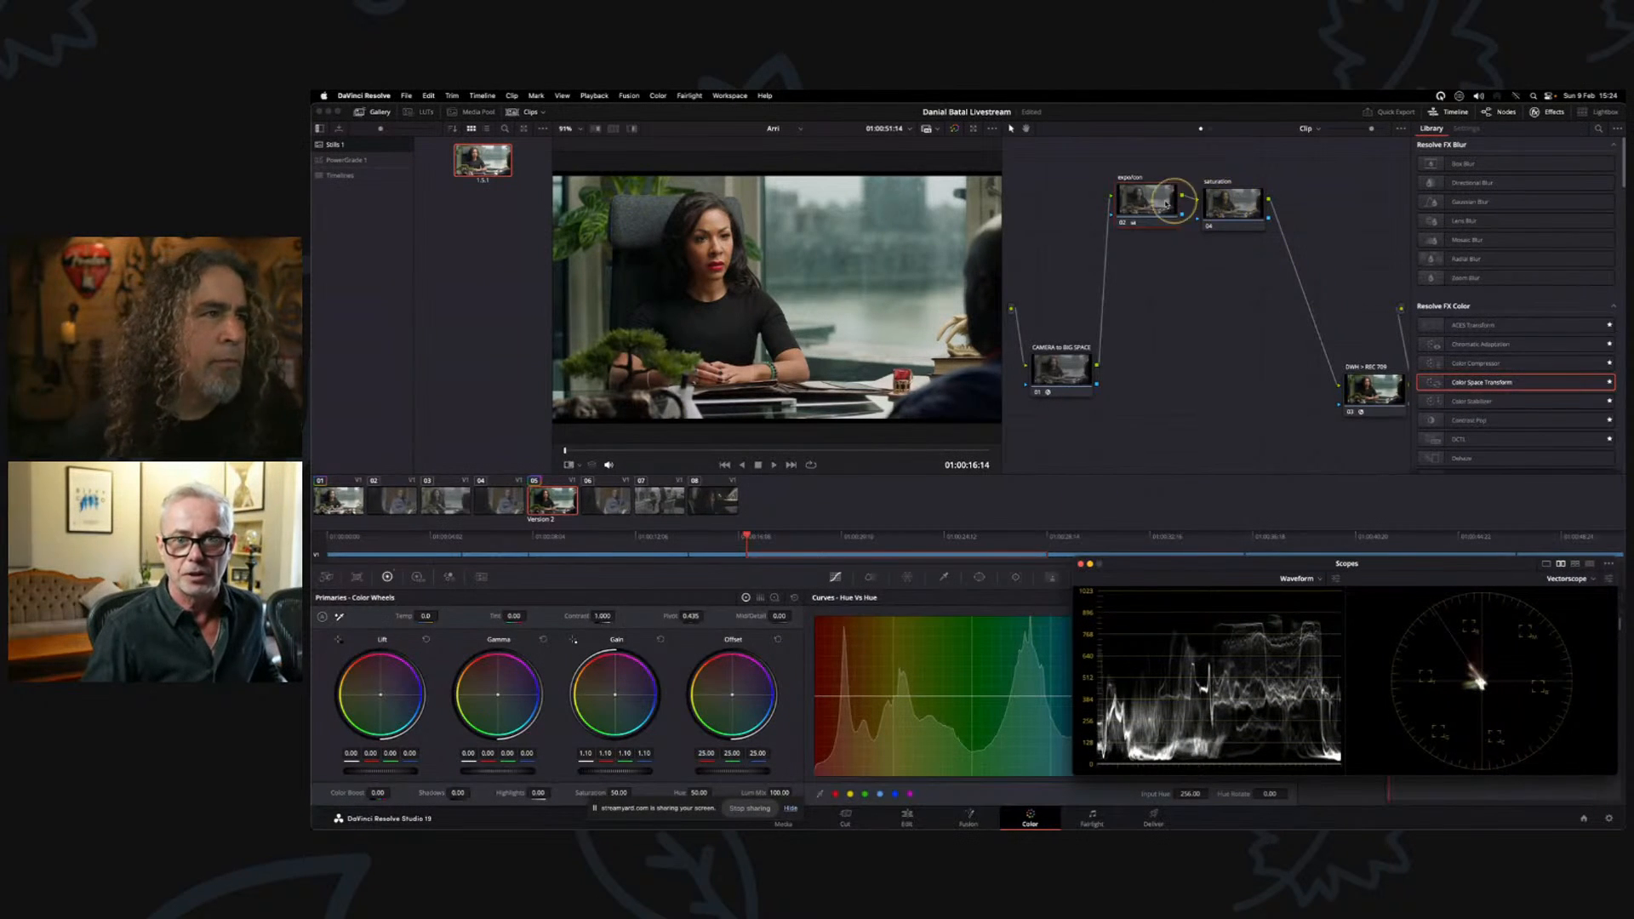
- On the saturation node, try a saturation of 75.20, inspect the picture and vectorscope, and lower it to 53.20
{"action": "left_click", "coordinate": [1233, 202]}
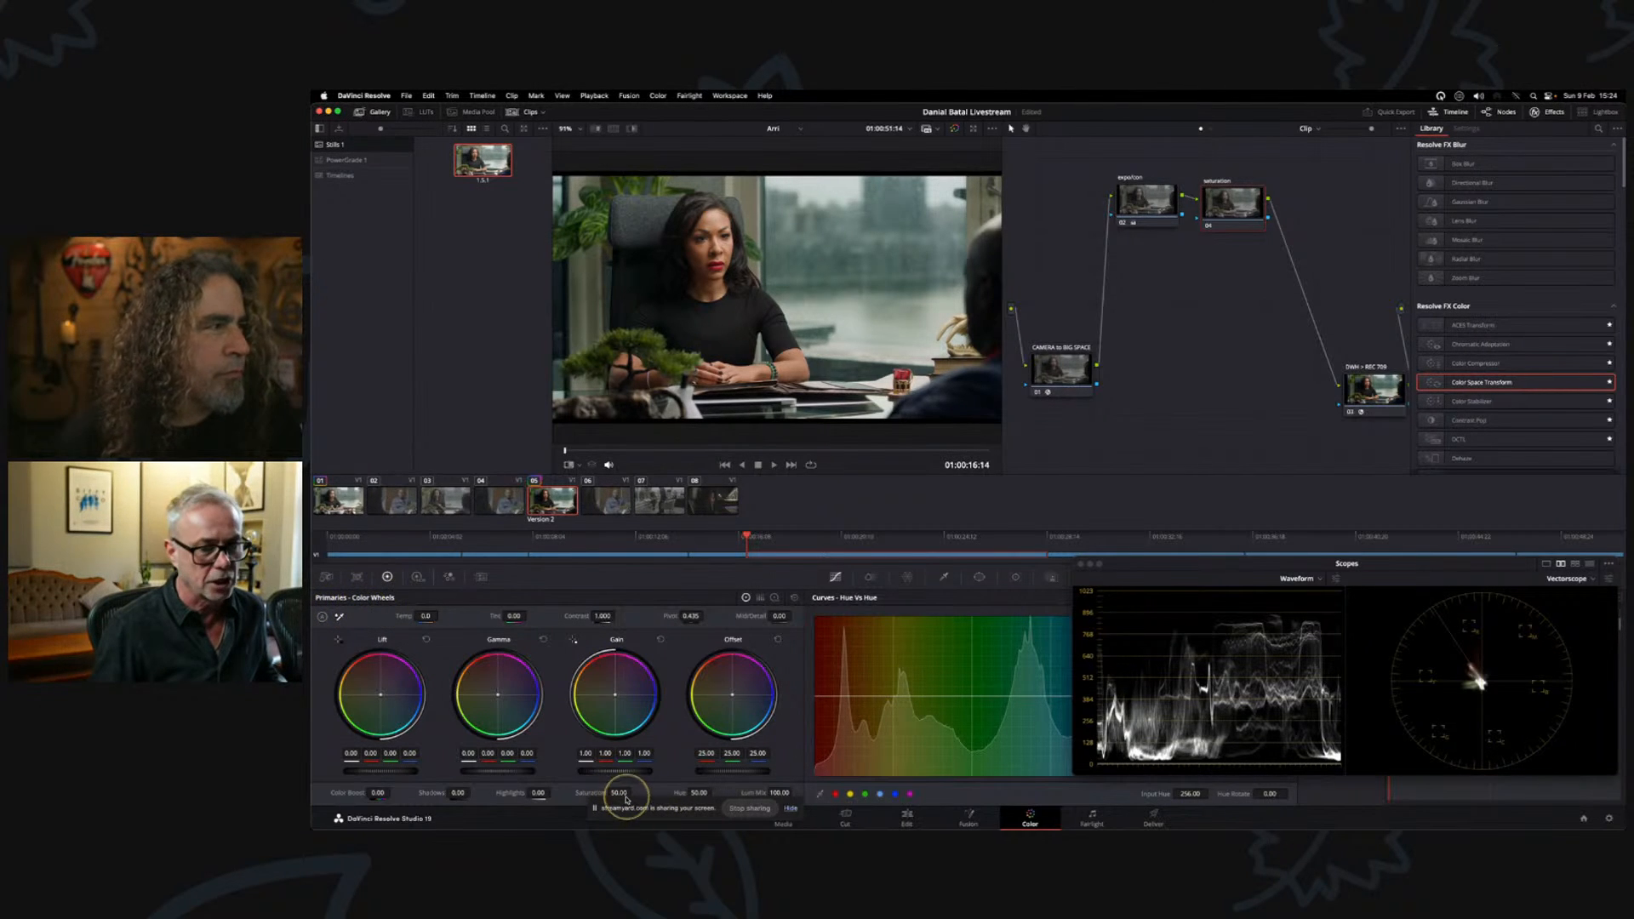
{"action": "left_click_drag", "start_coordinate": [643, 796], "coordinate": [681, 796]}
{"action": "mouse_move", "coordinate": [816, 813]}
{"action": "left_mouse_down"}
{"action": "mouse_move", "coordinate": [649, 808]}
{"action": "mouse_move", "coordinate": [746, 826]}
{"action": "left_mouse_up"}
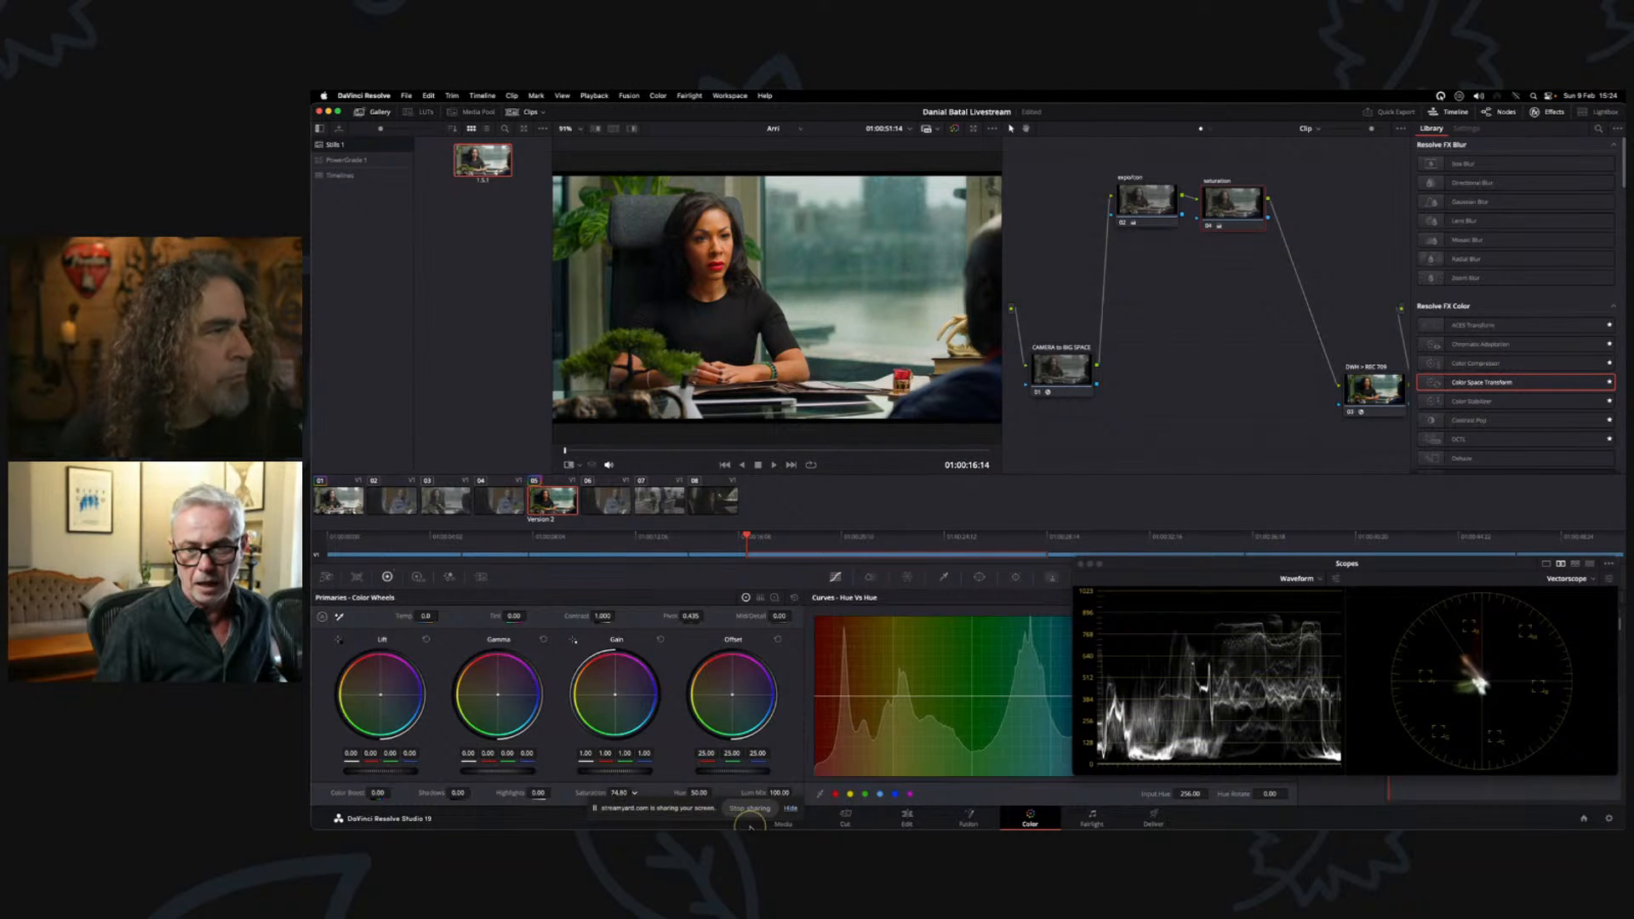
{"action": "key", "text": "ctrl"}
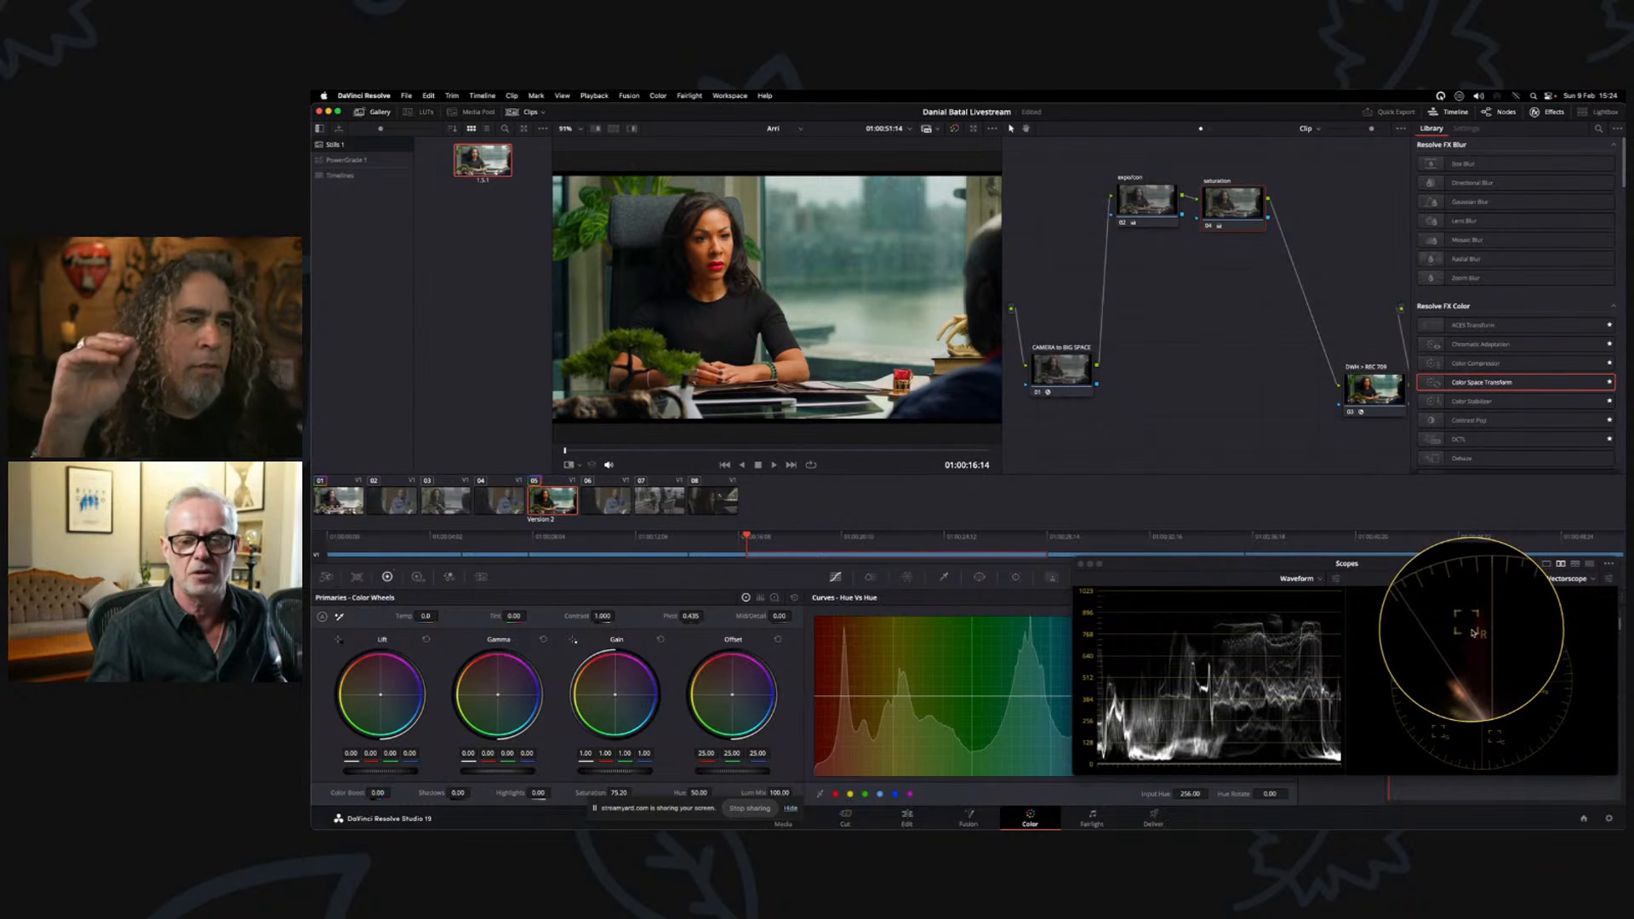
{"action": "key", "text": "ctrl"}
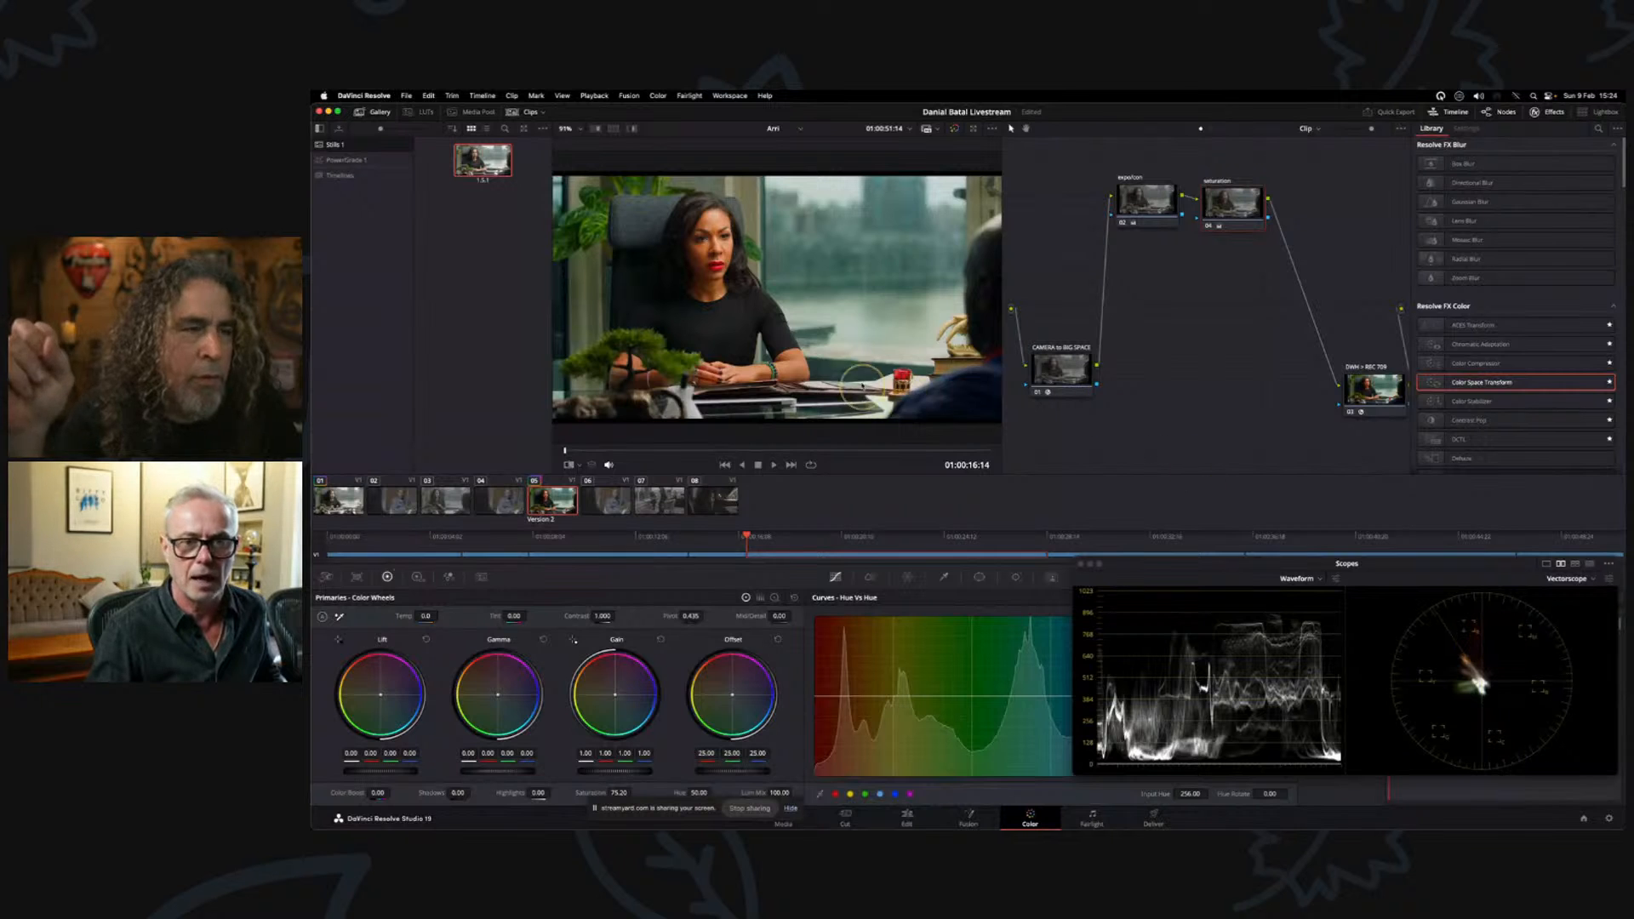
{"action": "key", "text": "ctrl"}
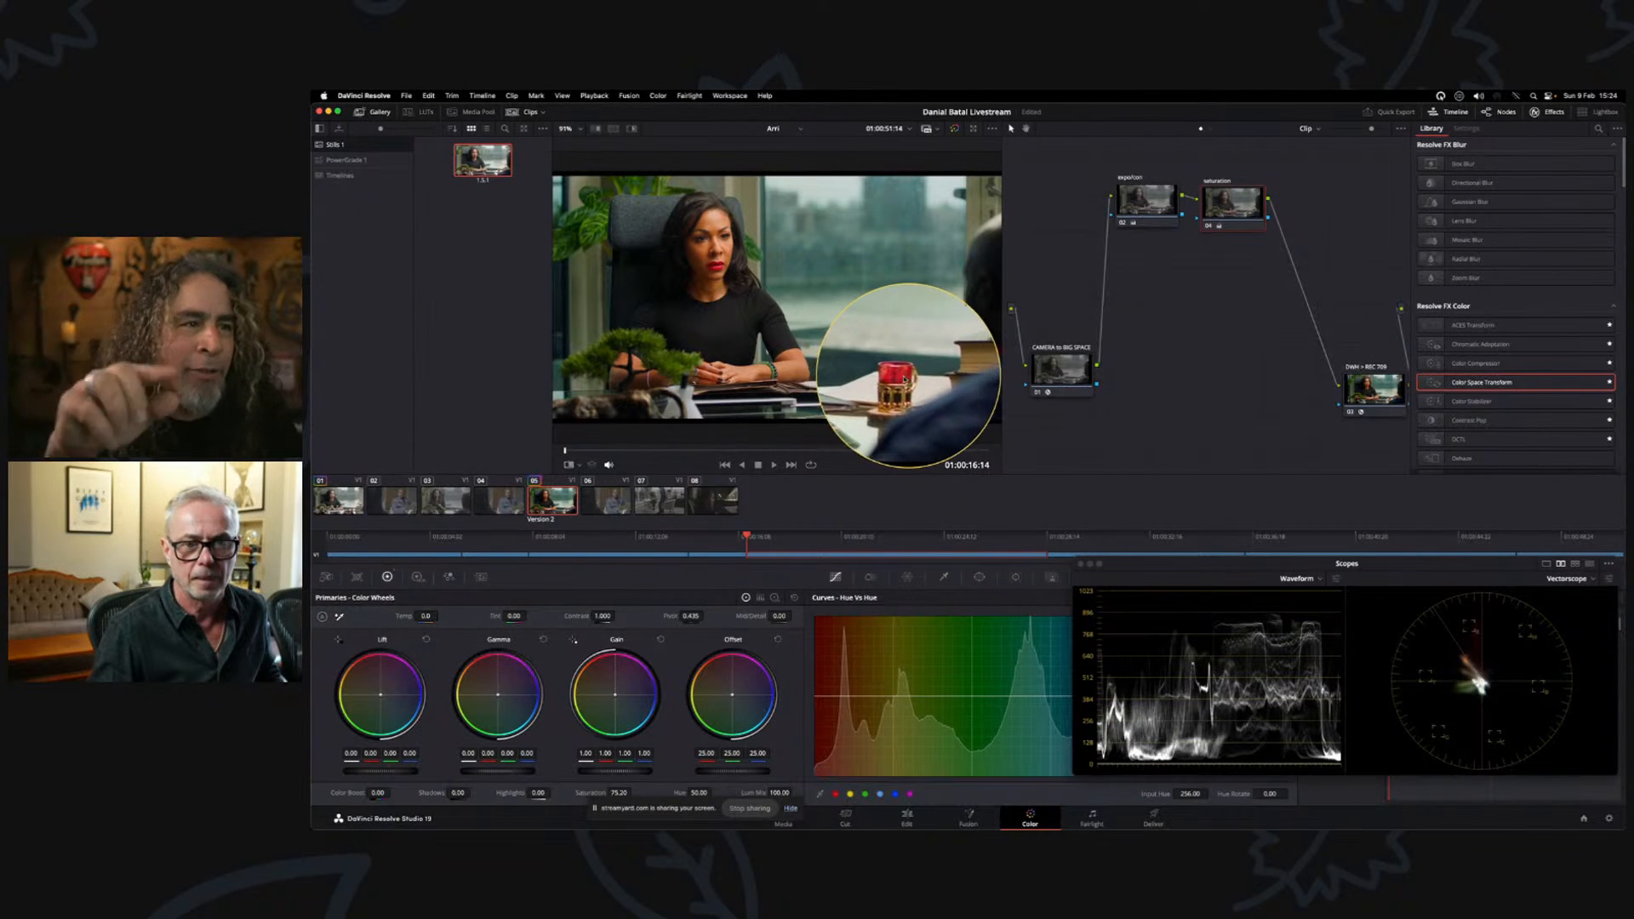
{"action": "key", "text": "ctrl"}
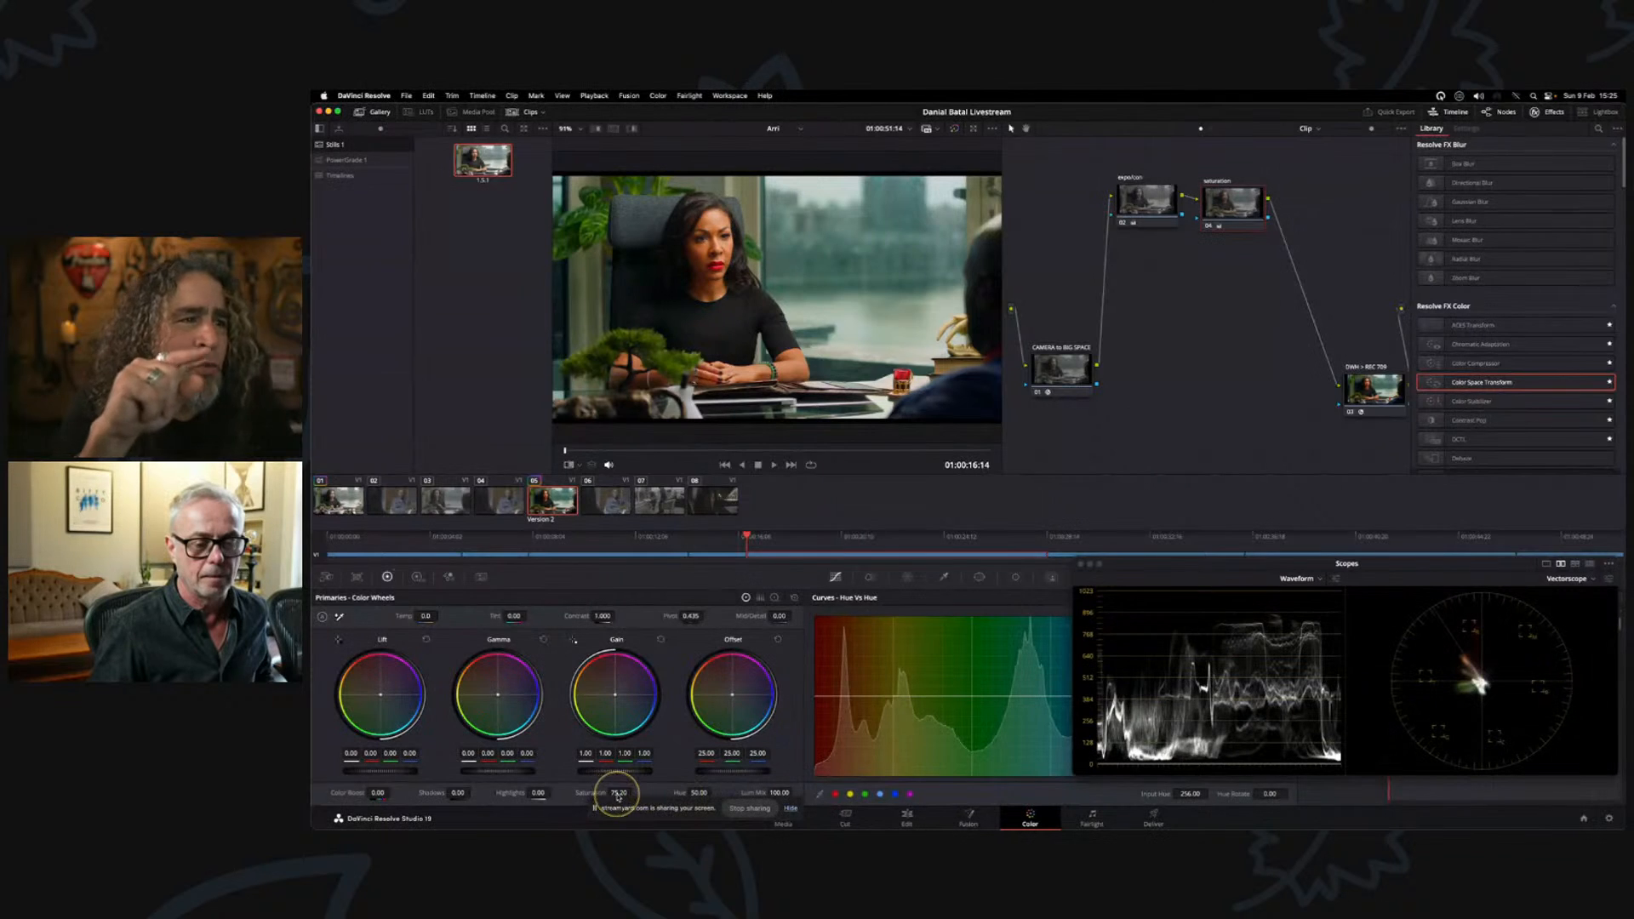
{"action": "left_click_drag", "start_coordinate": [597, 797], "coordinate": [537, 804]}
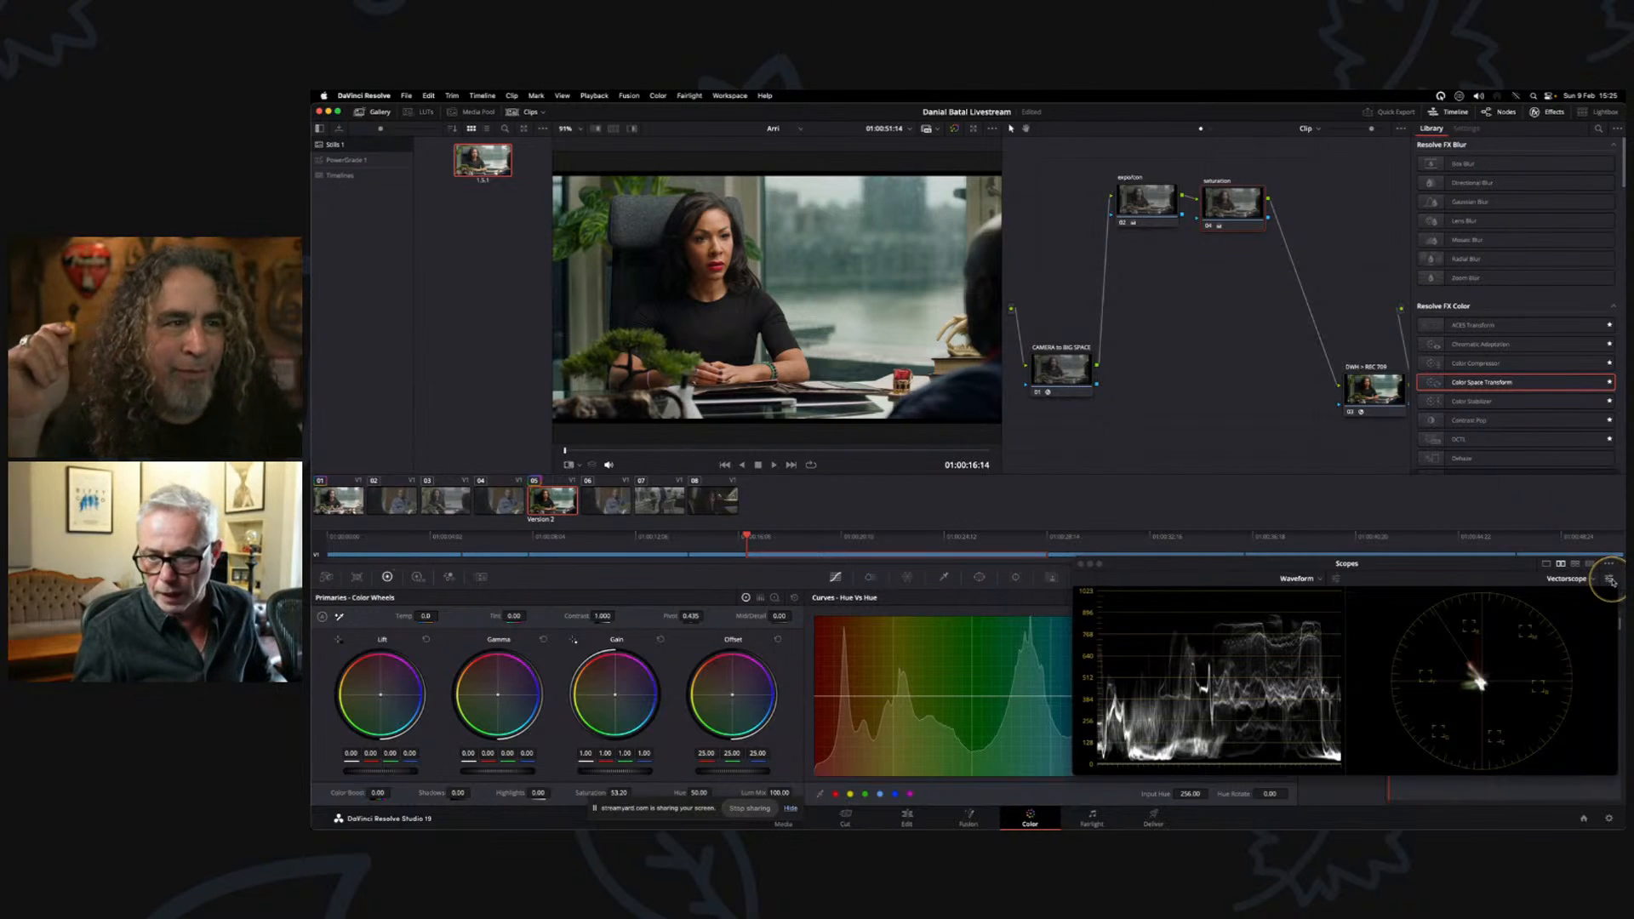
- Brighten the graticule in the vectorscope's display settings, keeping the skin tone indicator shown
{"action": "left_click", "coordinate": [1610, 580]}
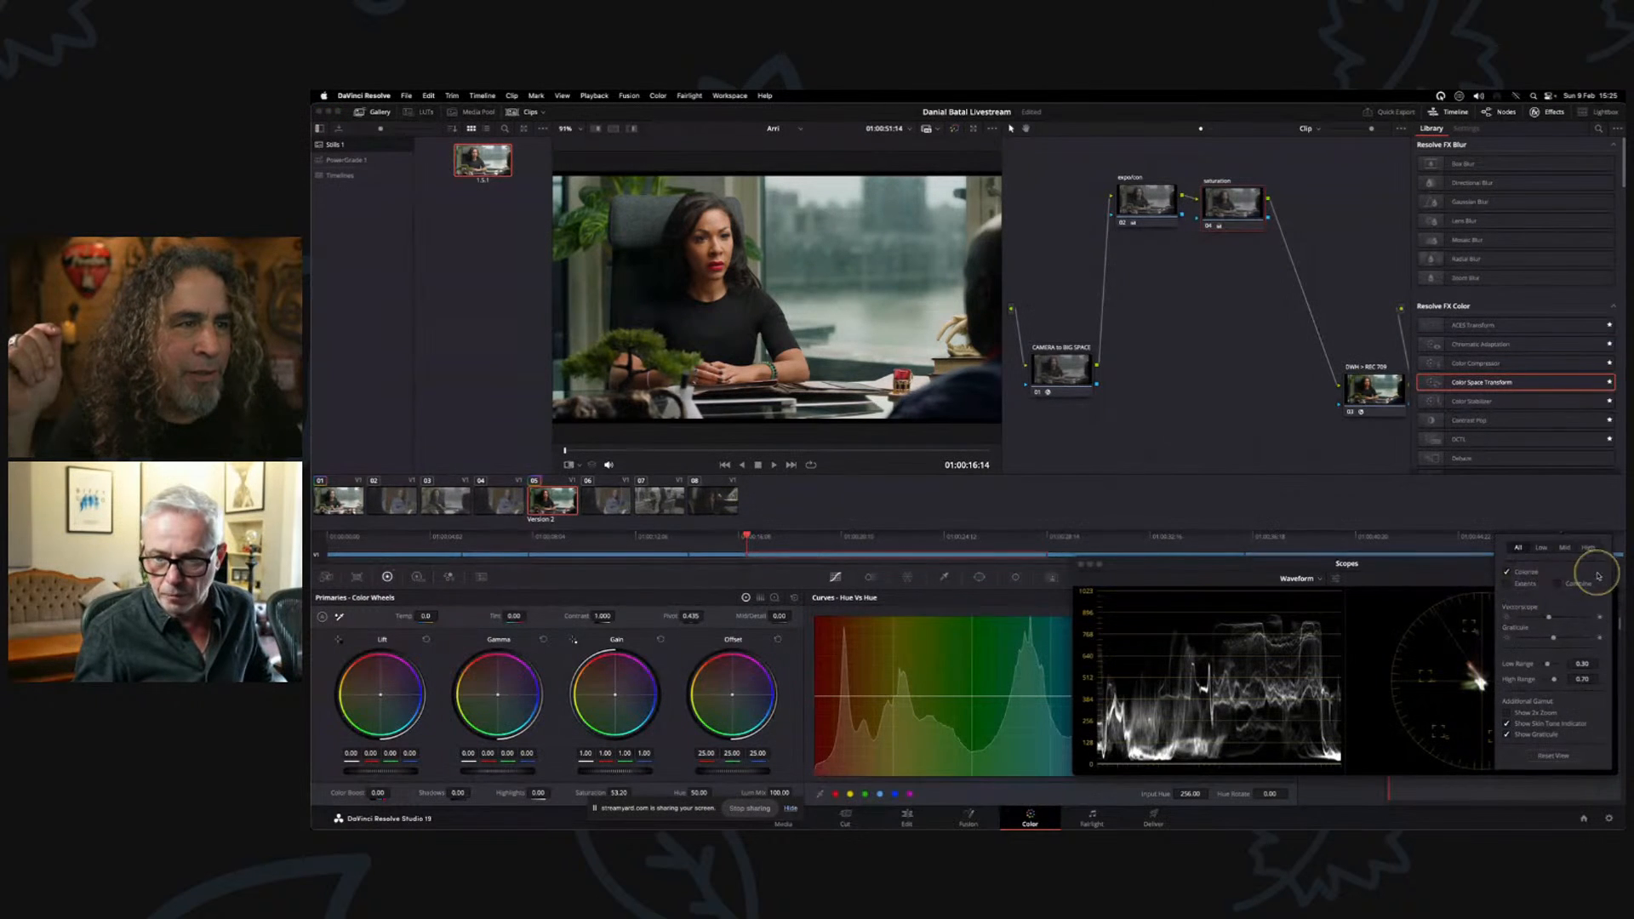
{"action": "left_click", "coordinate": [1464, 554]}
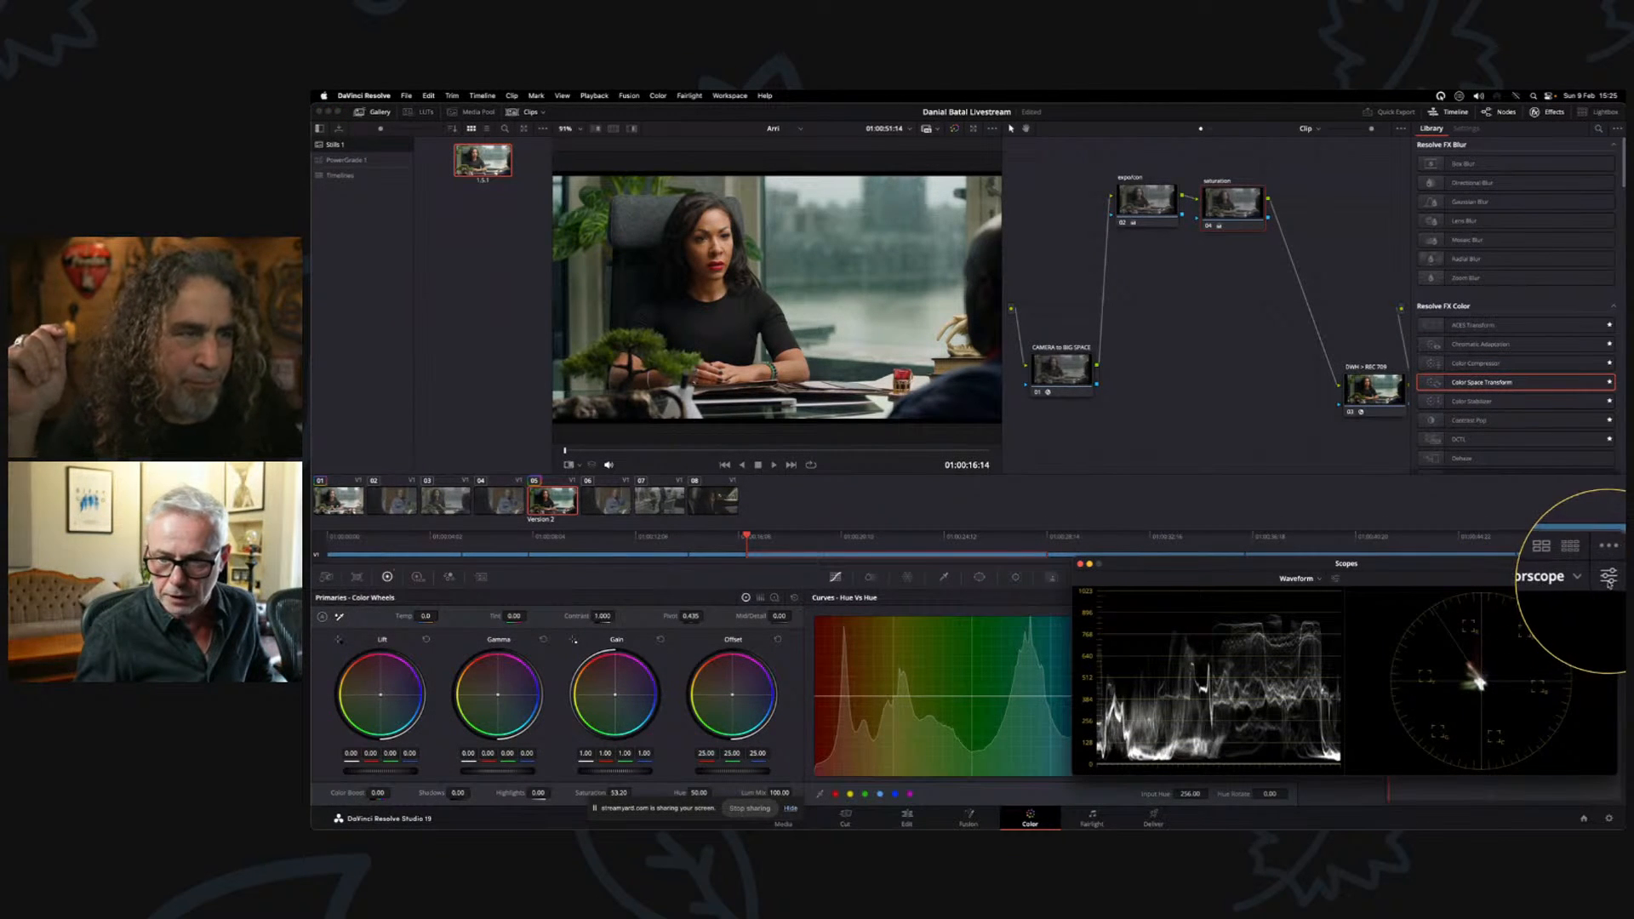
{"action": "left_click", "coordinate": [1610, 580]}
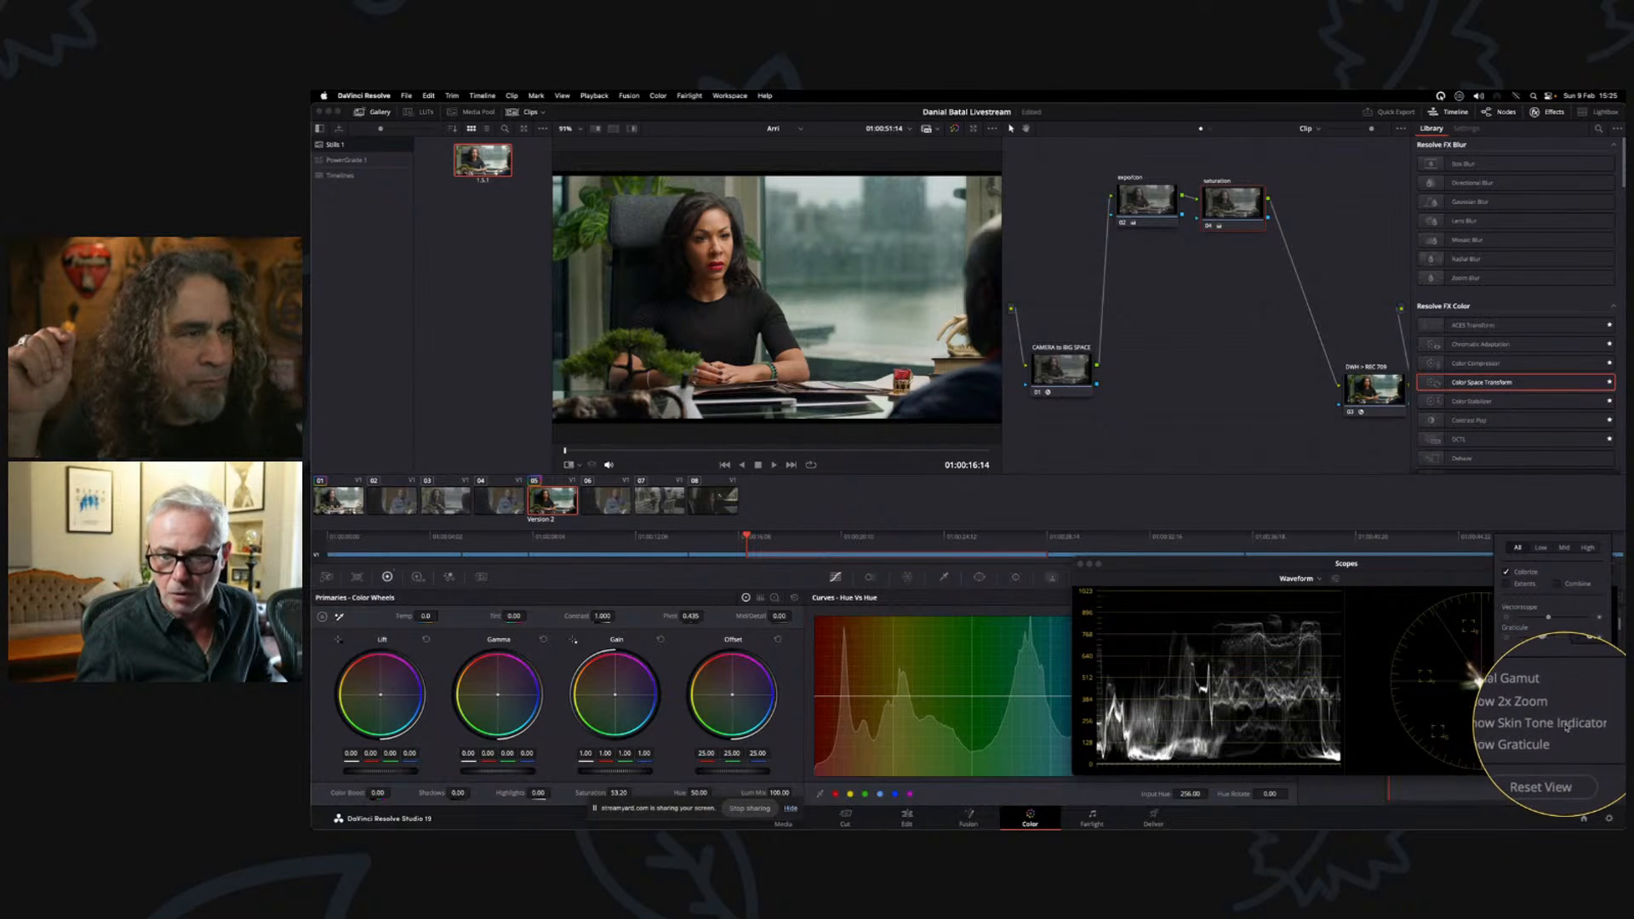
{"action": "left_click", "coordinate": [1527, 500]}
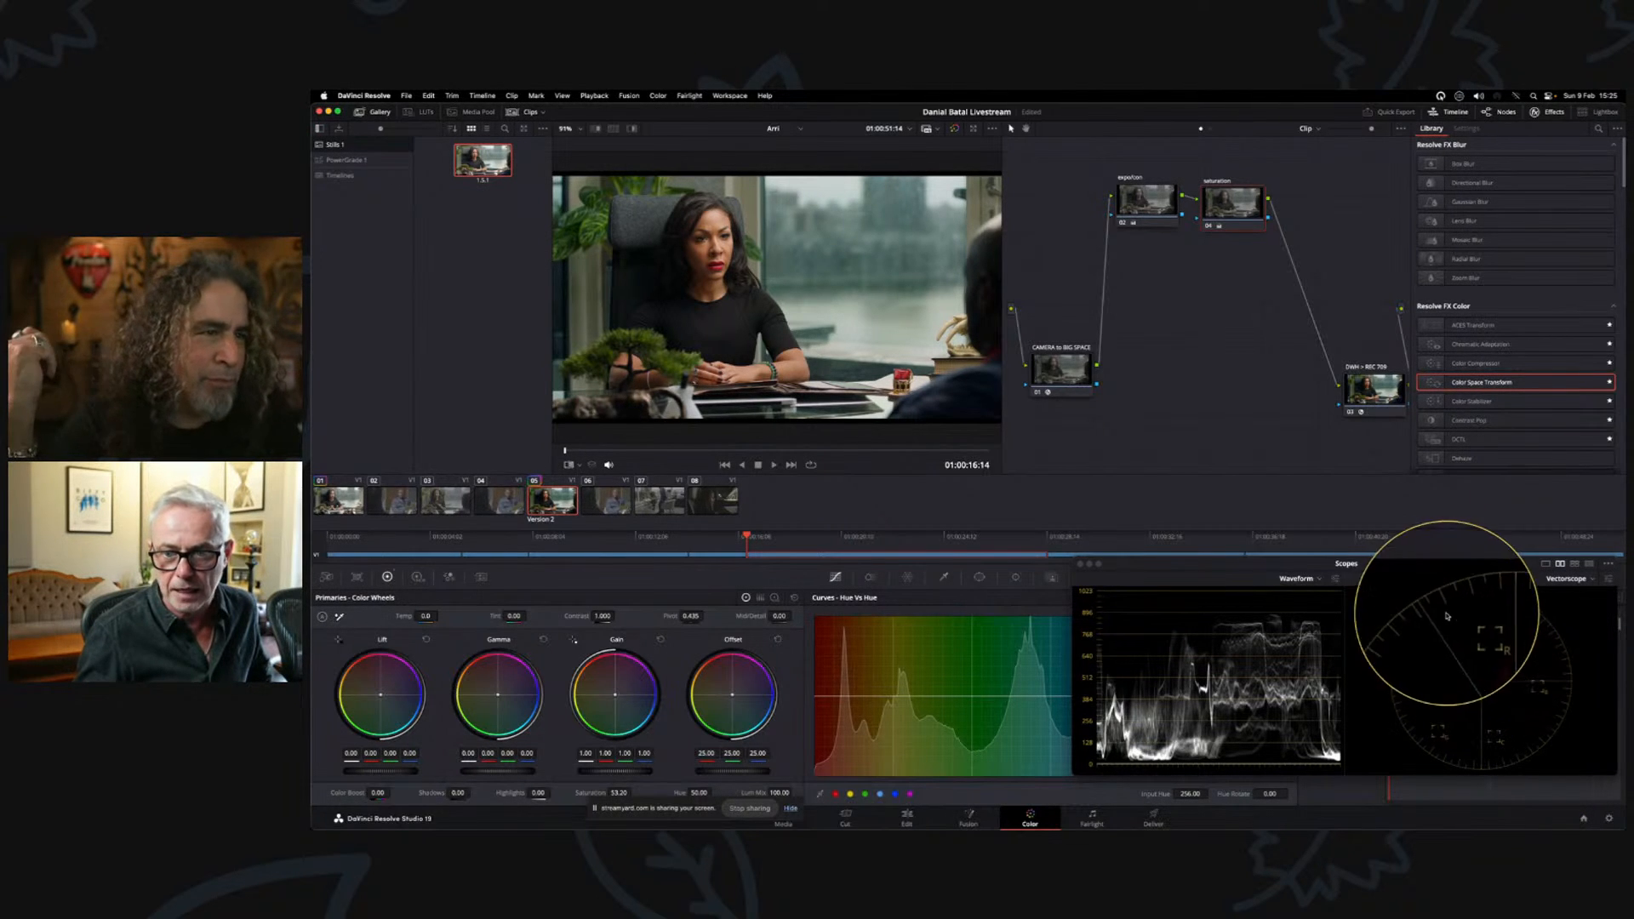
{"action": "left_click", "coordinate": [1610, 580]}
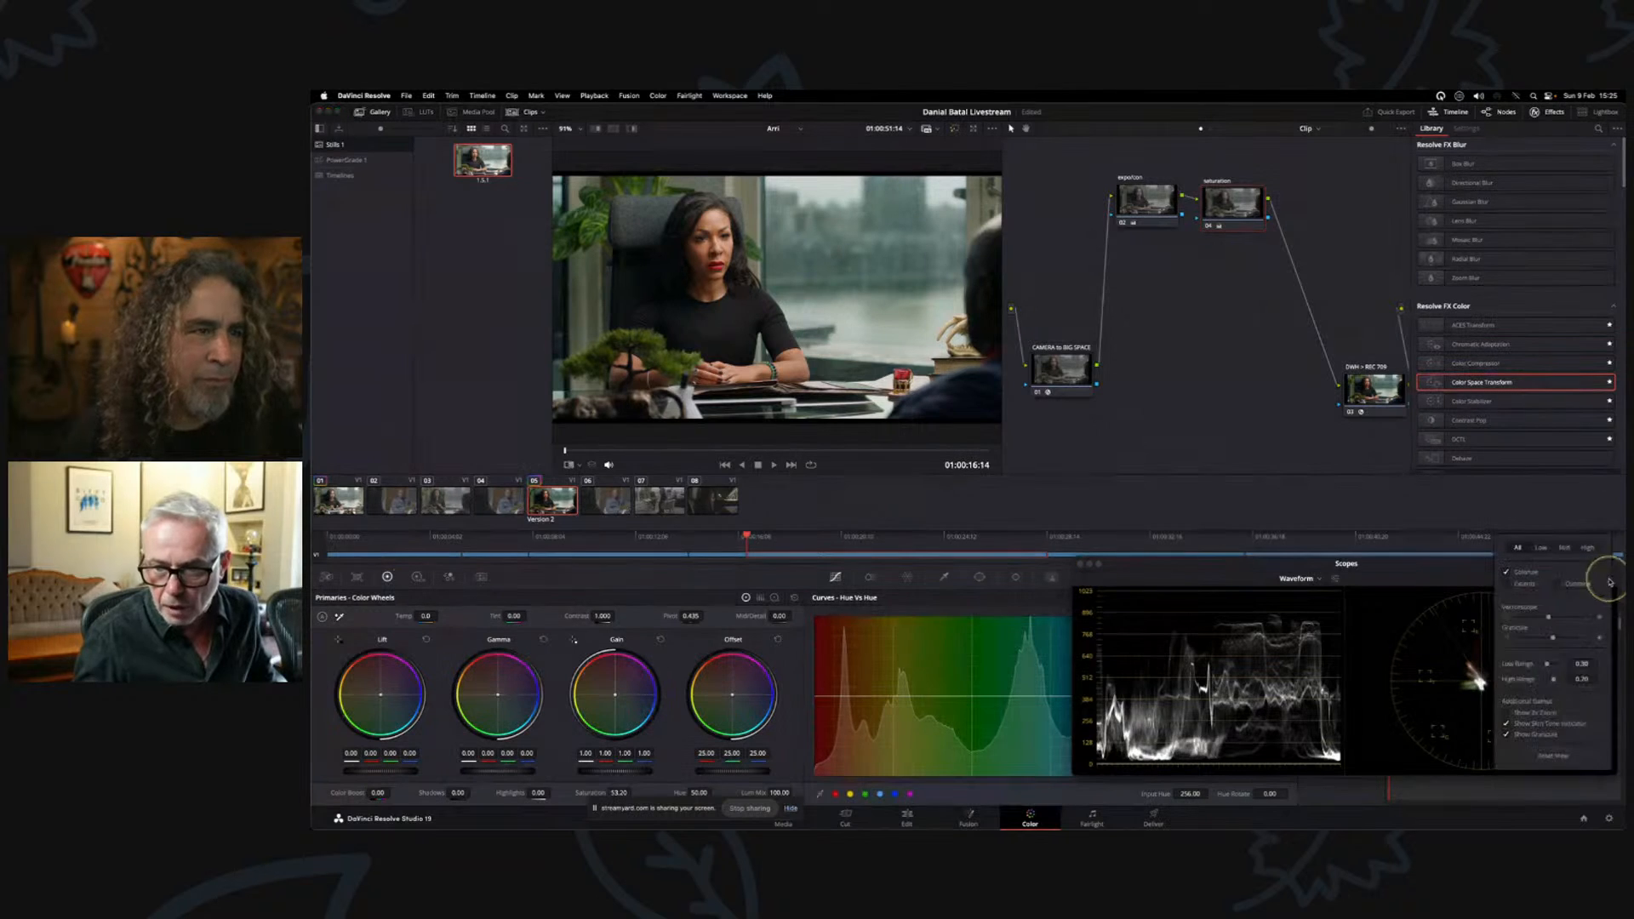
{"action": "left_click_drag", "start_coordinate": [1569, 640], "coordinate": [1566, 619]}
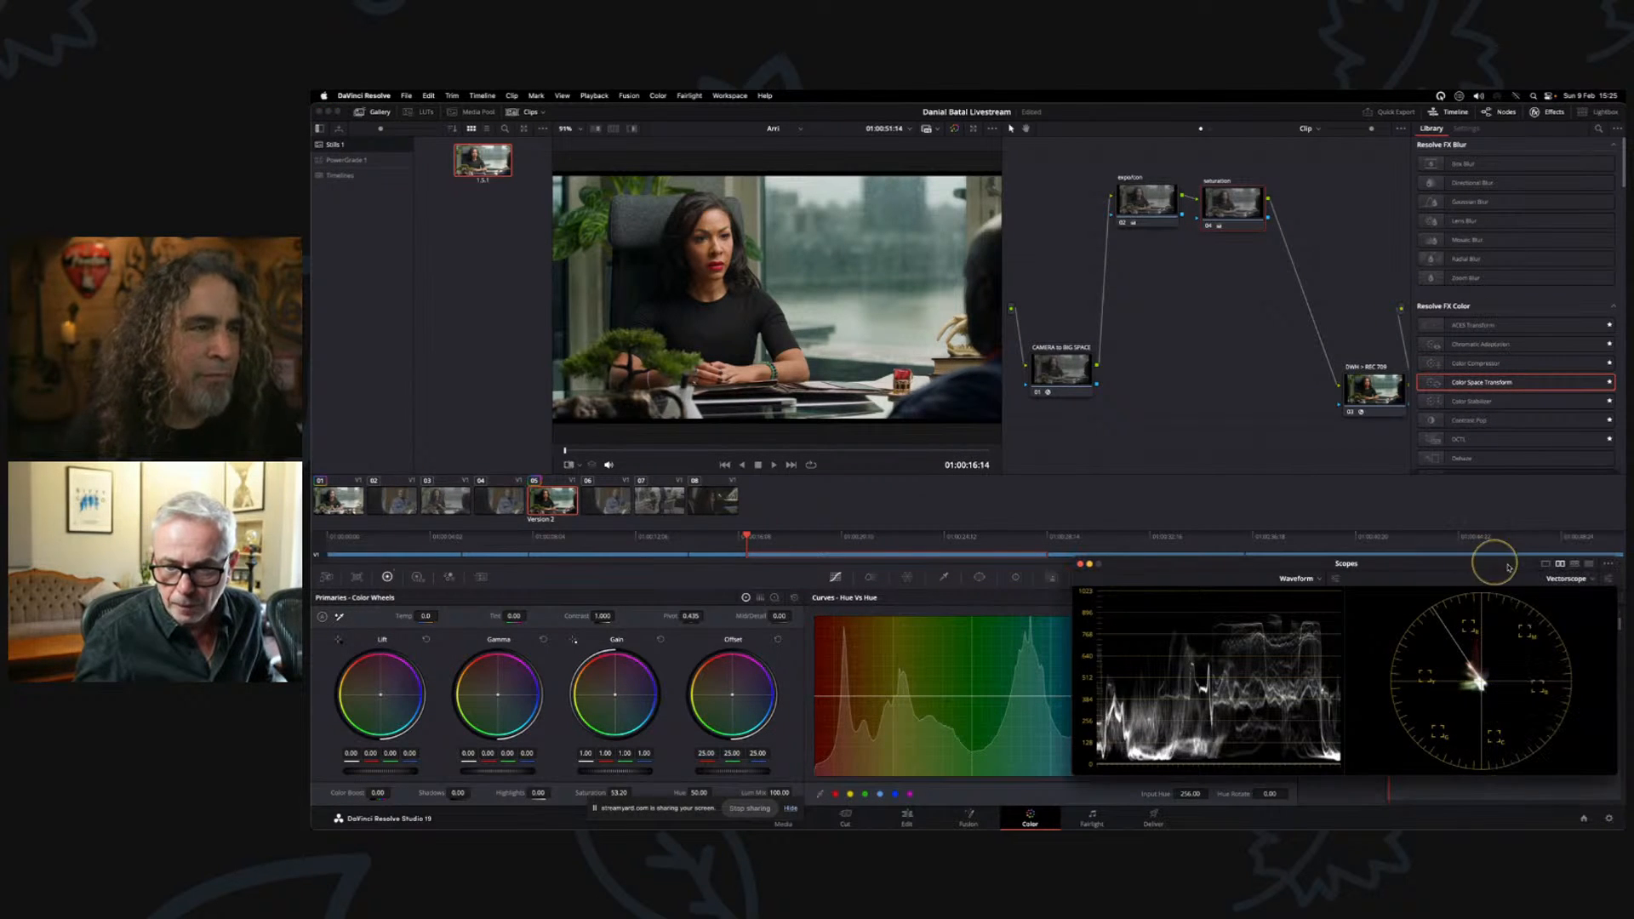
{"action": "left_click", "coordinate": [1492, 555]}
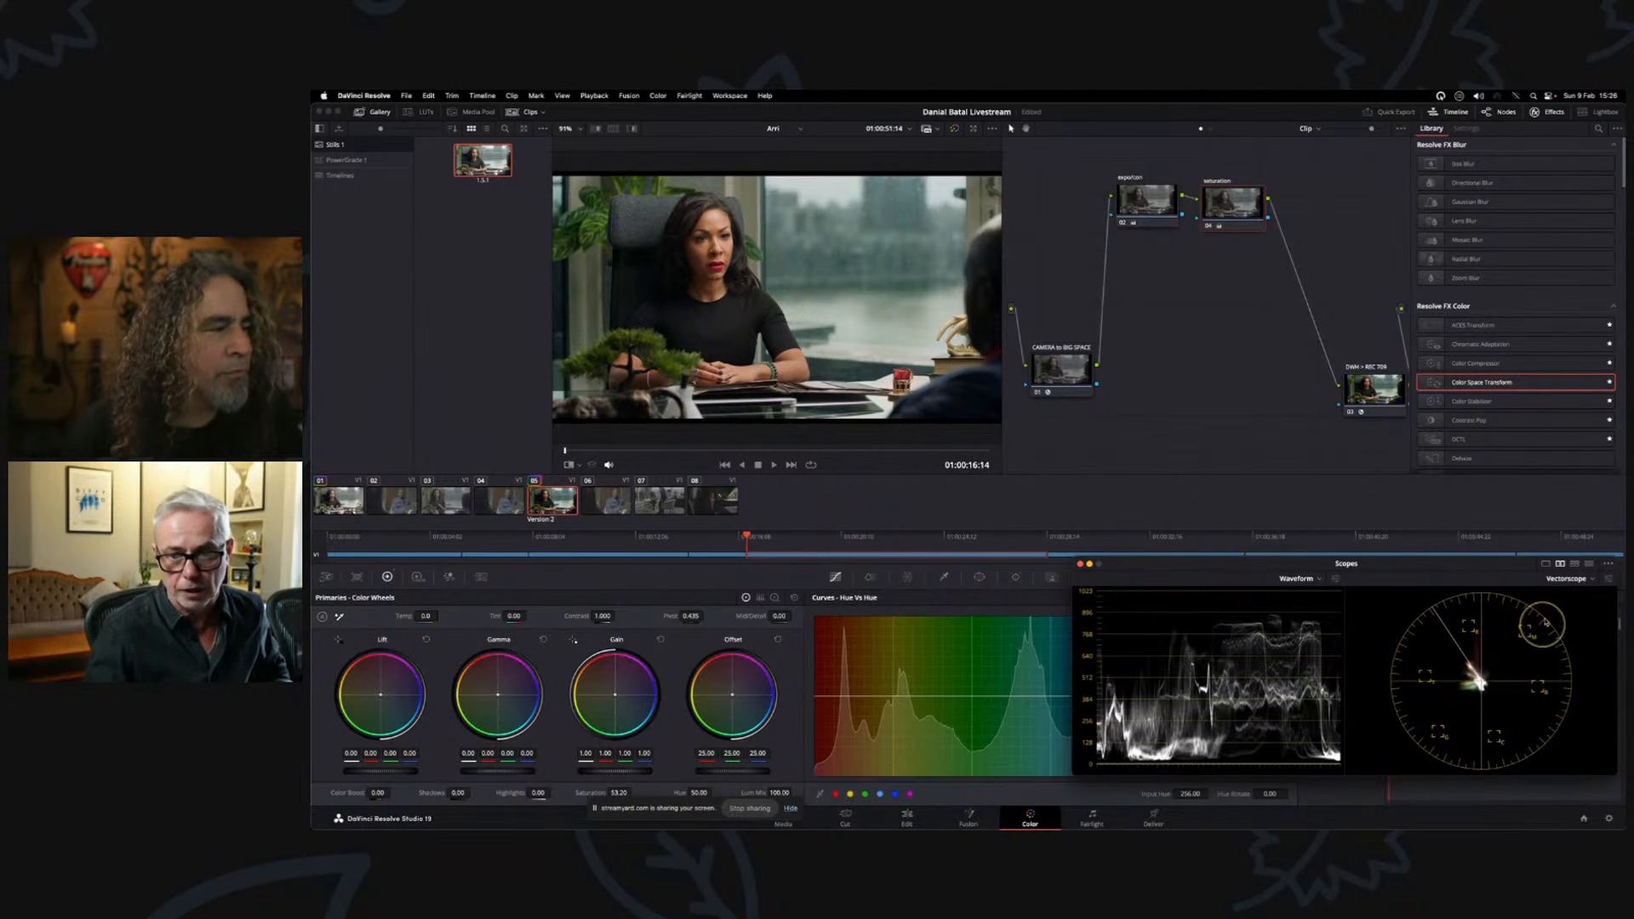
{"action": "left_click", "coordinate": [1610, 586]}
{"action": "left_click", "coordinate": [1460, 568]}
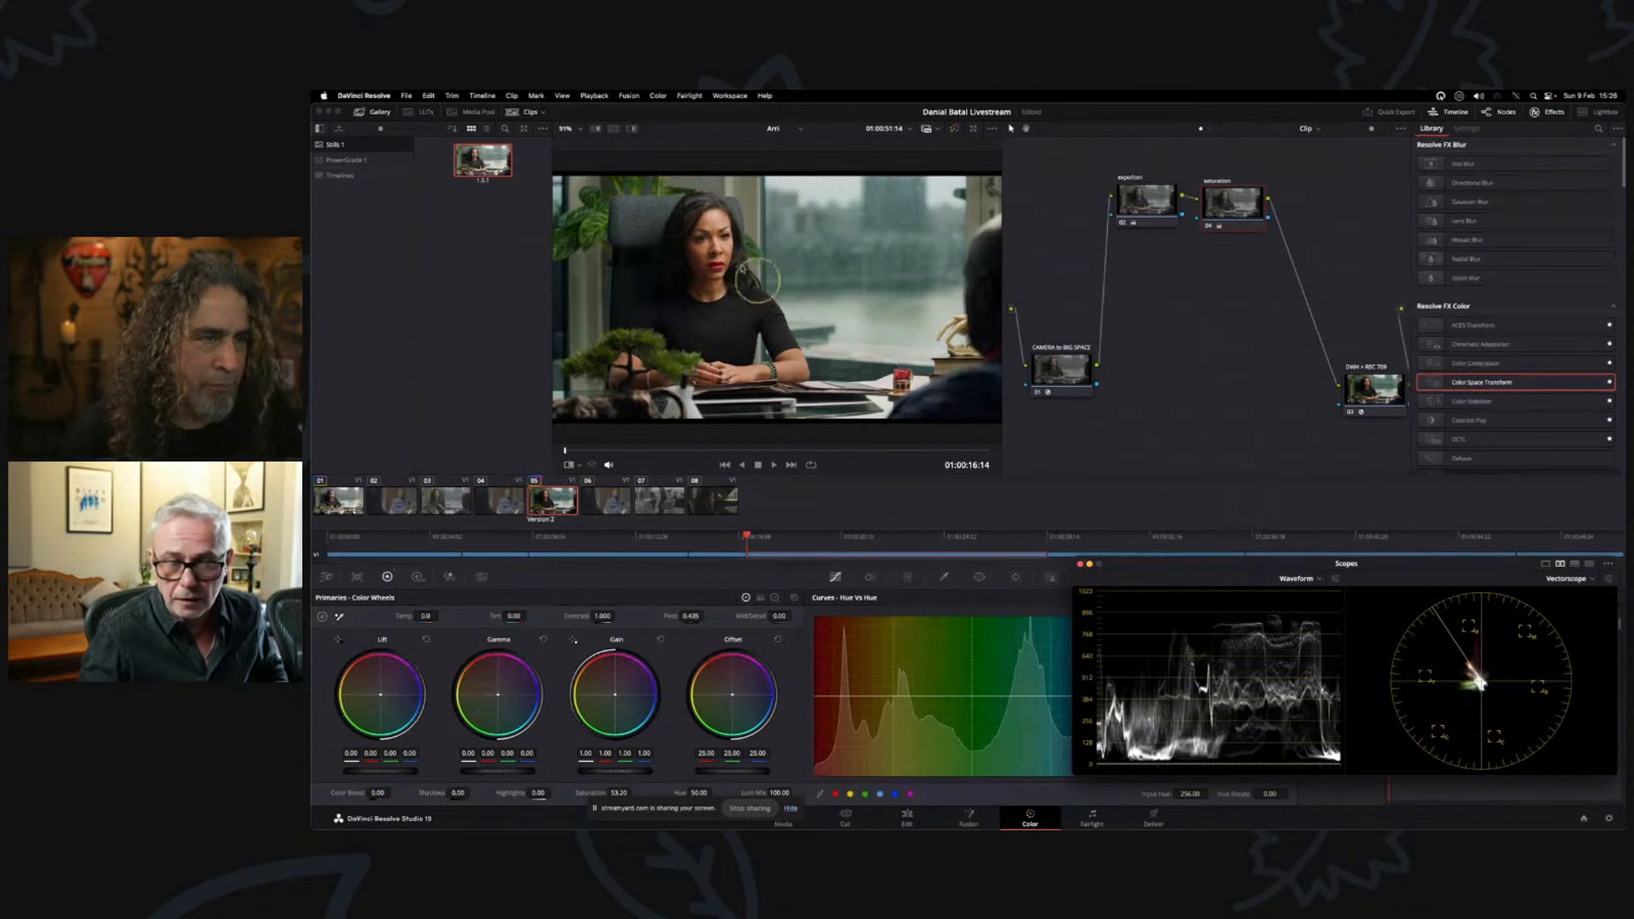
- Switch the viewer's on-screen control to the Qualifier
{"action": "left_click", "coordinate": [579, 465]}
{"action": "left_click", "coordinate": [596, 502]}
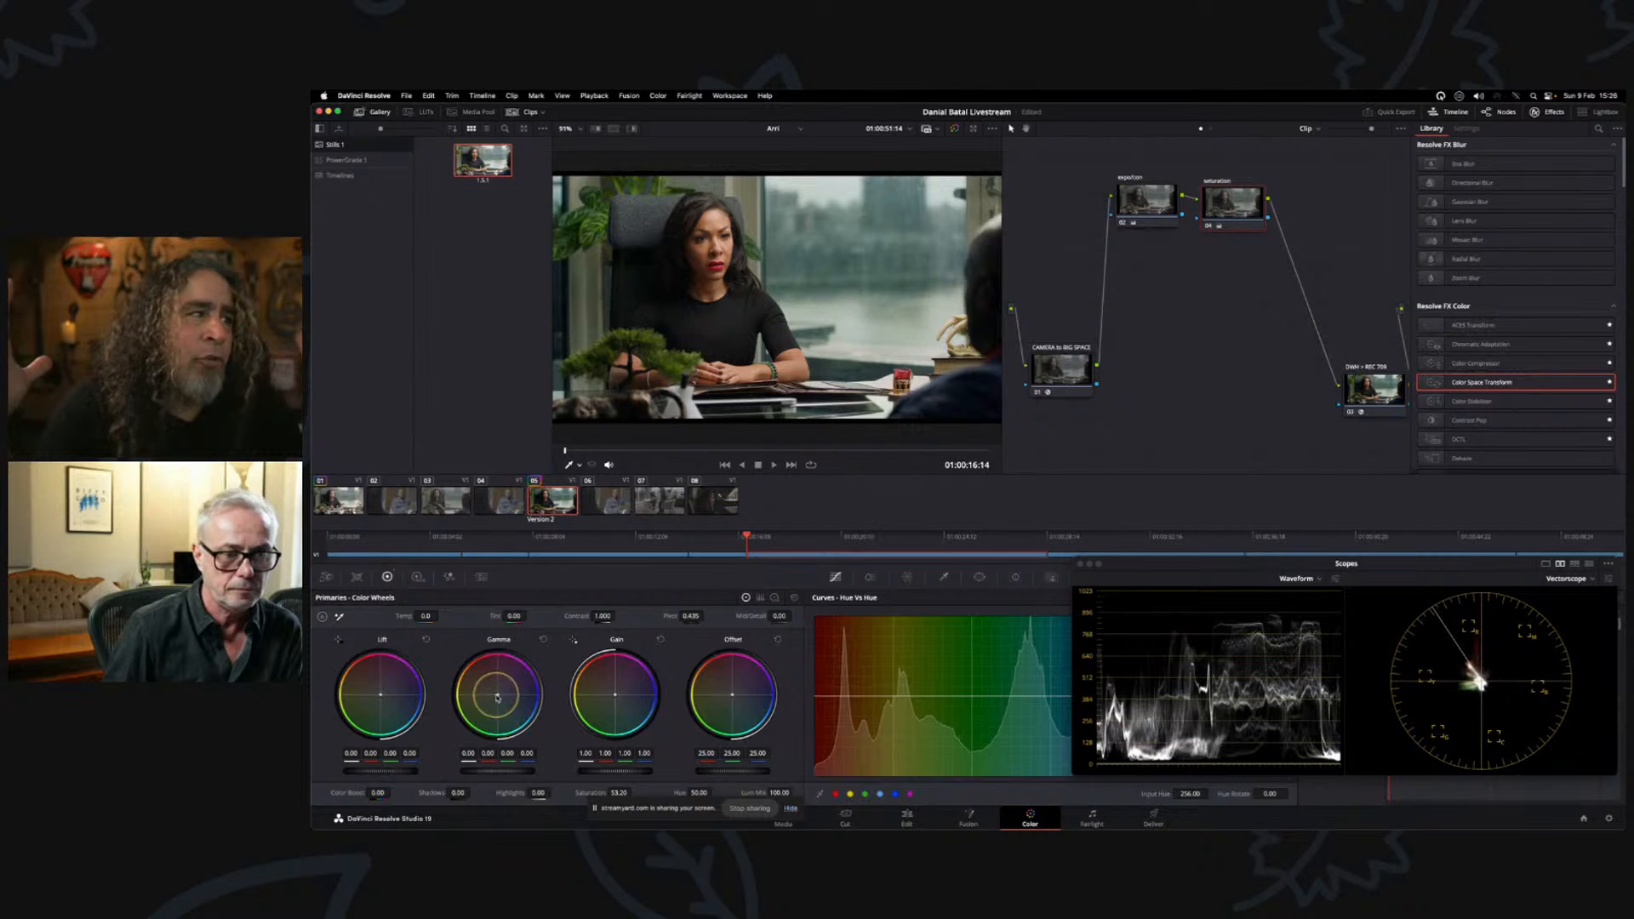
- Try pushing the saturation node's gamma toward green and its offset toward blue, resetting each wheel
{"action": "mouse_move", "coordinate": [498, 696]}
{"action": "left_mouse_down"}
{"action": "mouse_move", "coordinate": [506, 718]}
{"action": "mouse_move", "coordinate": [488, 723]}
{"action": "mouse_move", "coordinate": [493, 703]}
{"action": "left_mouse_up"}
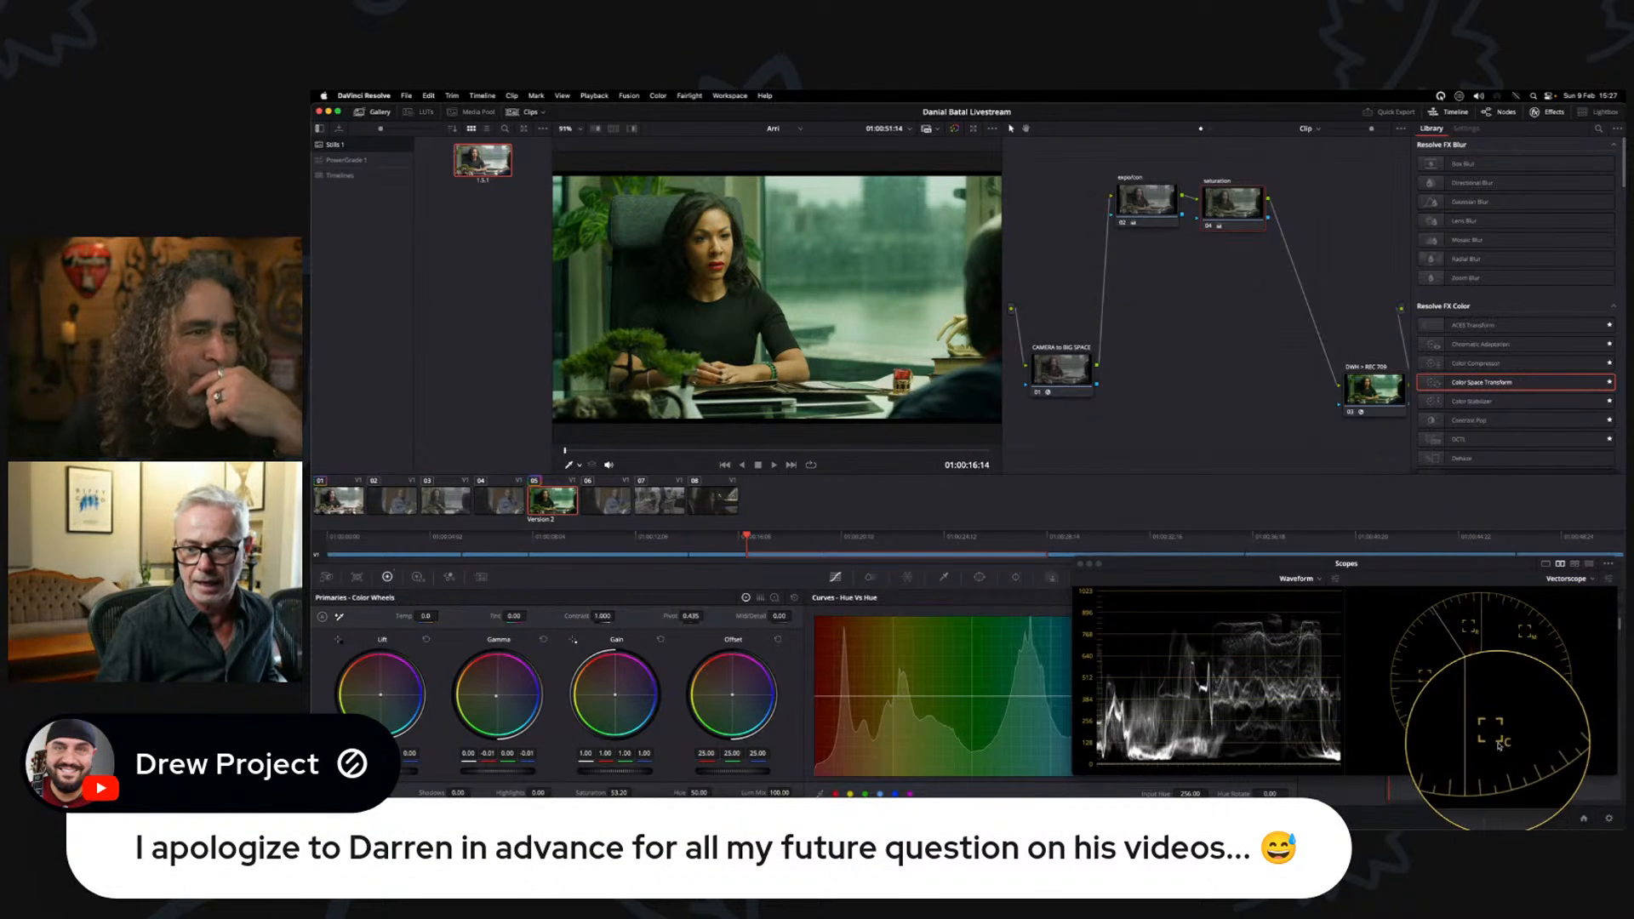
{"action": "left_click", "coordinate": [545, 641]}
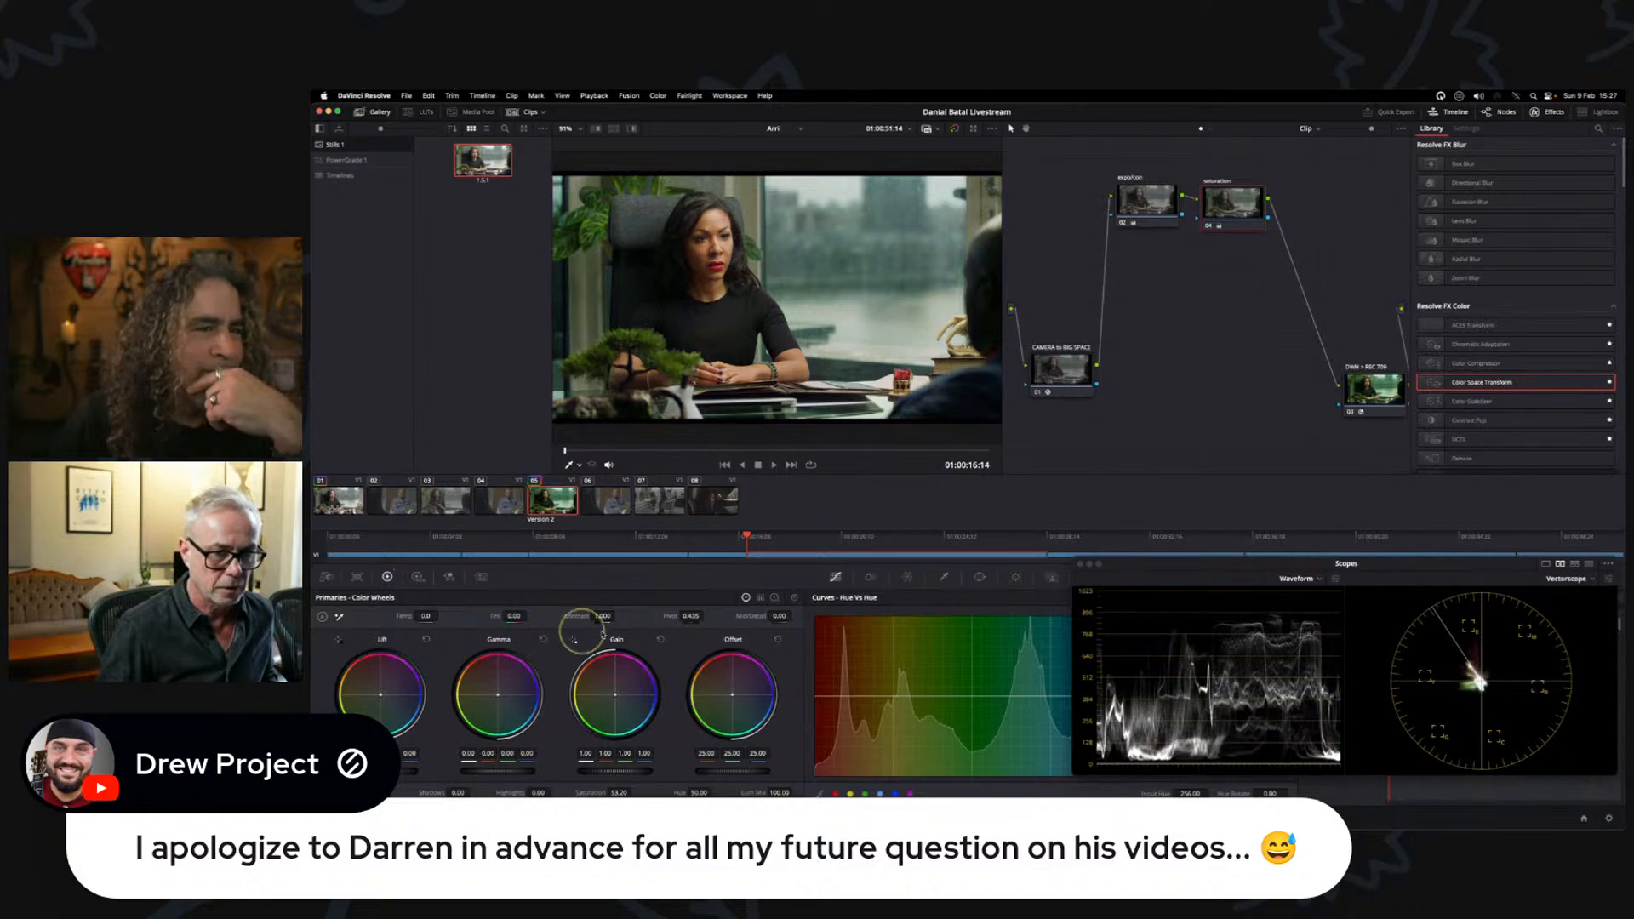
{"action": "left_click_drag", "start_coordinate": [732, 694], "coordinate": [740, 702]}
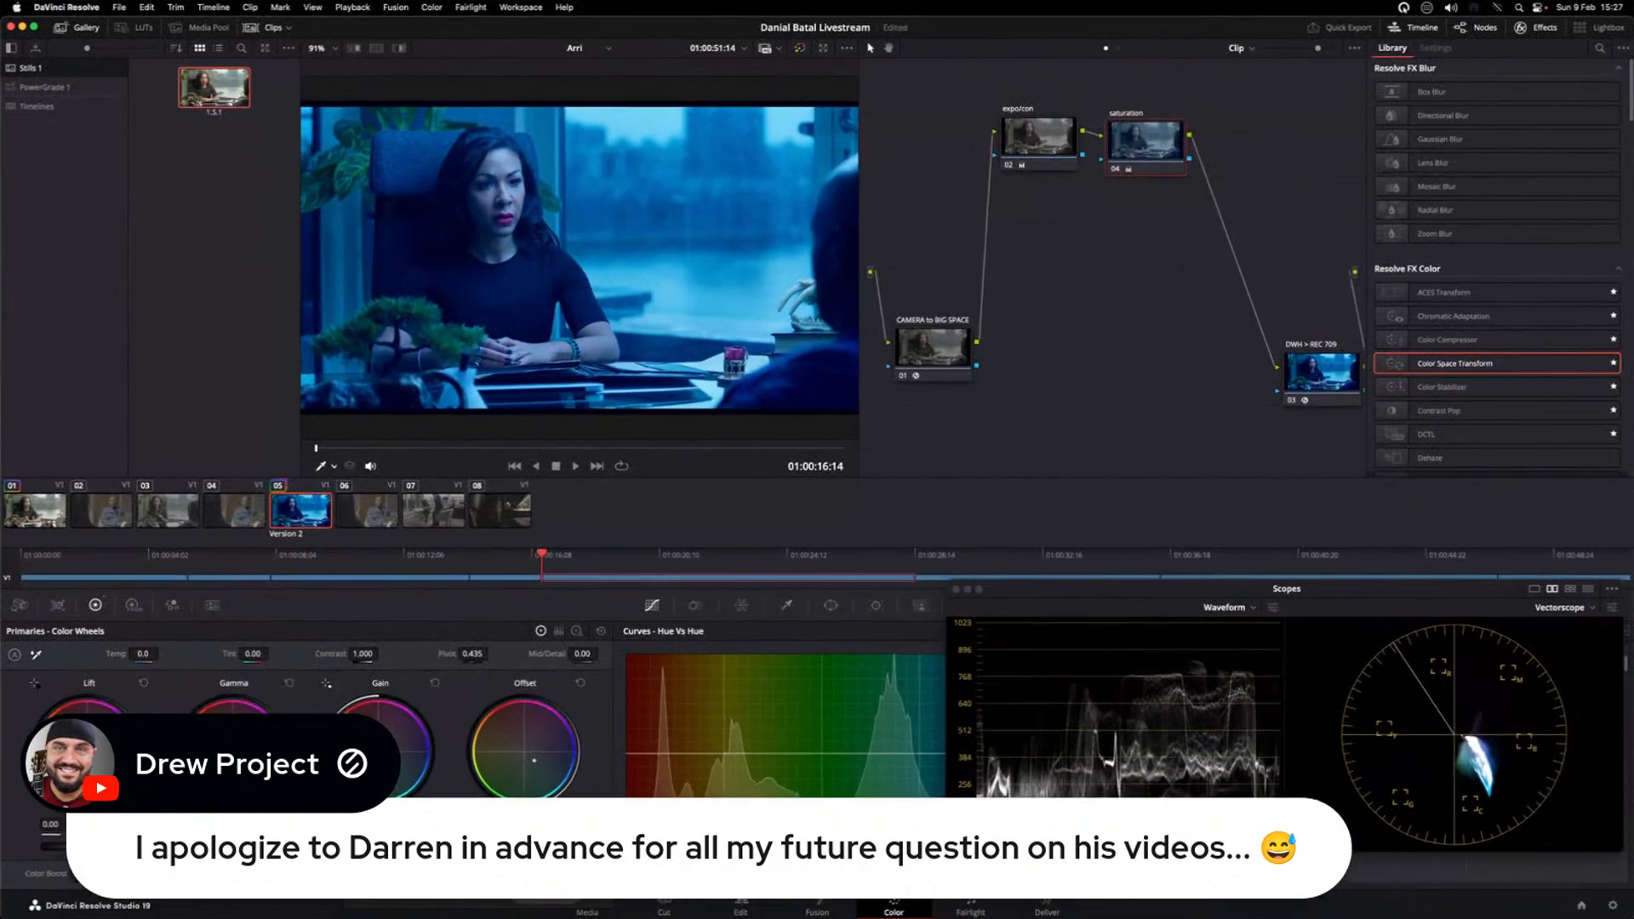
{"action": "left_click_drag", "start_coordinate": [631, 854], "coordinate": [515, 747]}
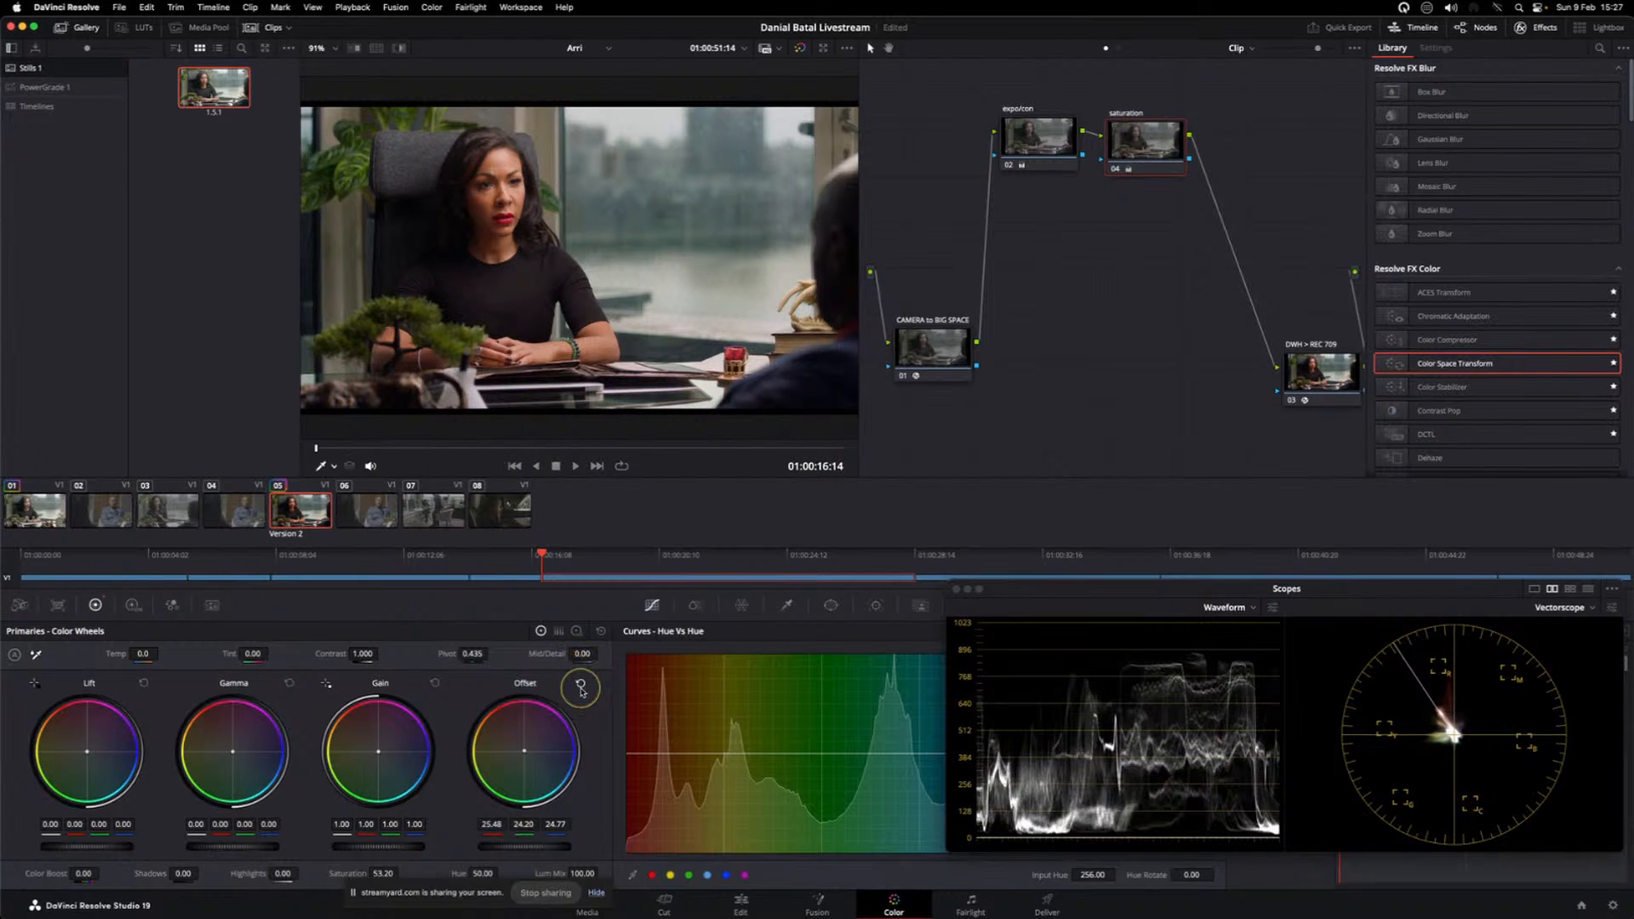
{"action": "left_click", "coordinate": [581, 686]}
- Shift the saturation node's offset slightly toward blue, to 24.66 red, 24.60 green and 26.20 blue
{"action": "left_click", "coordinate": [517, 768]}
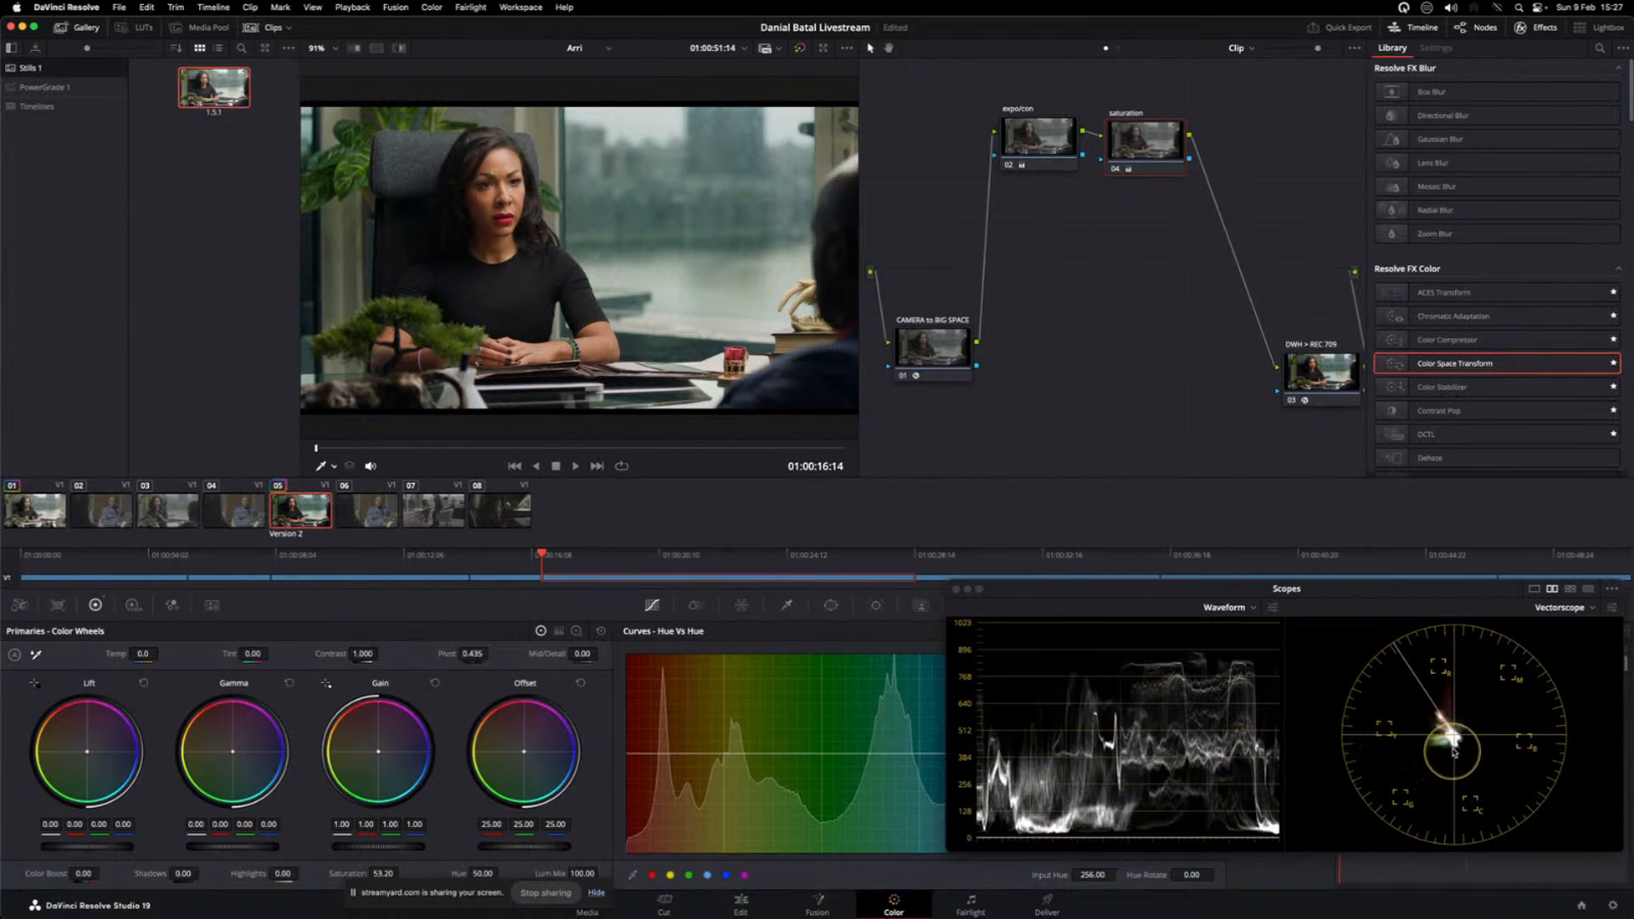
{"action": "scroll", "coordinate": [1396, 758], "scroll_direction": "up", "scroll_amount": 2}
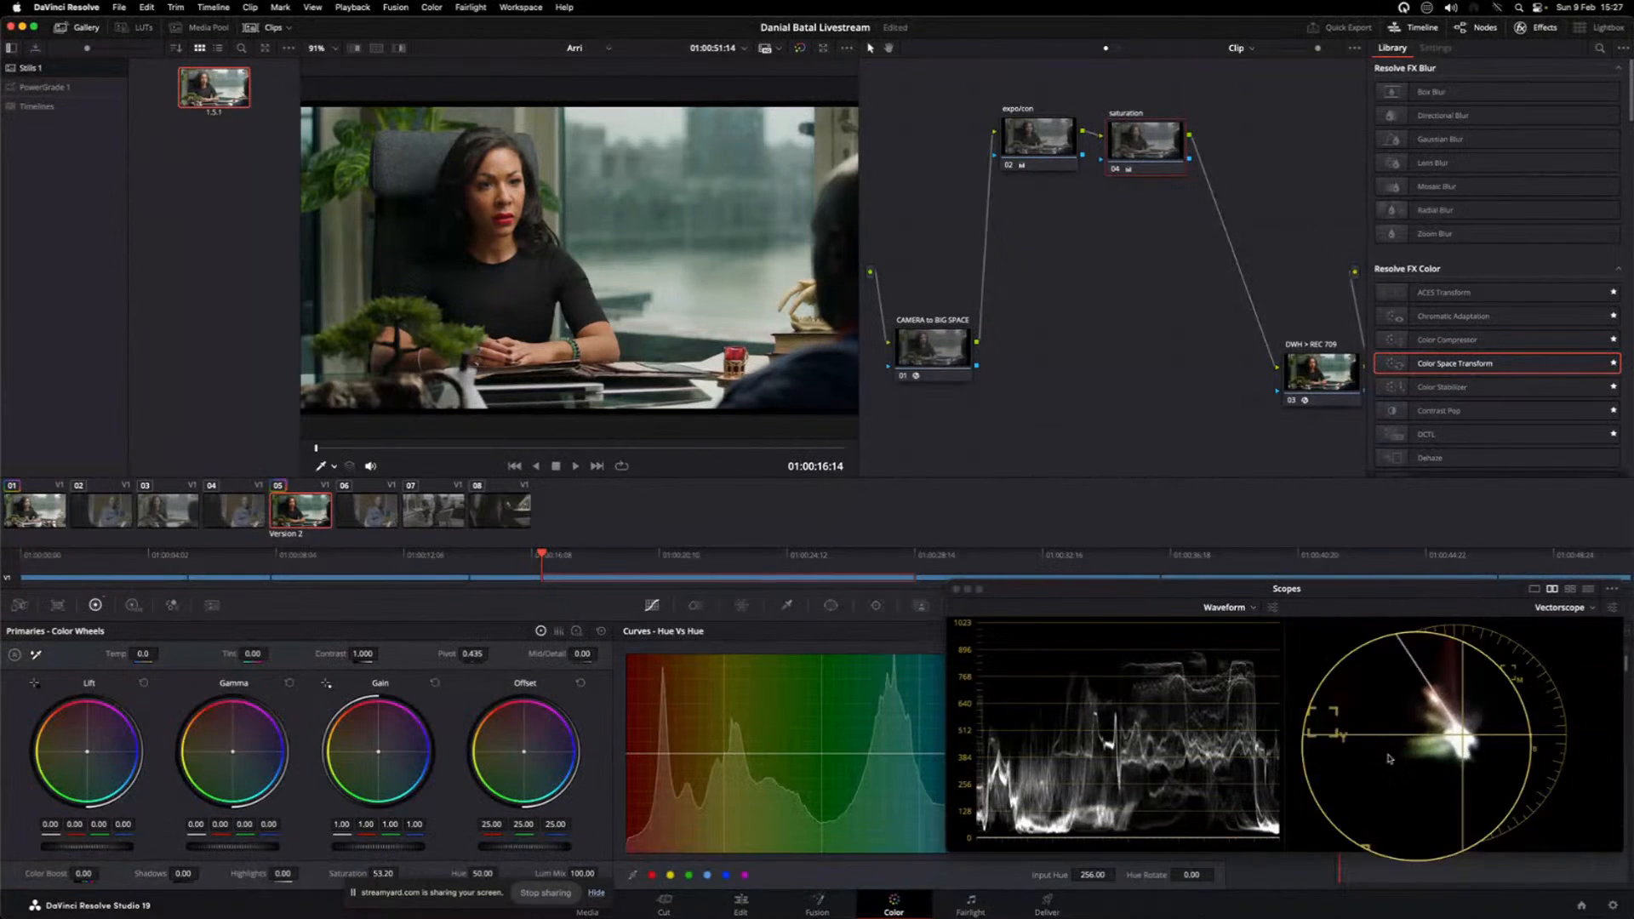
{"action": "scroll", "coordinate": [1390, 759], "scroll_direction": "down", "scroll_amount": 2}
{"action": "left_click", "coordinate": [540, 750]}
{"action": "left_click_drag", "start_coordinate": [522, 754], "coordinate": [526, 753]}
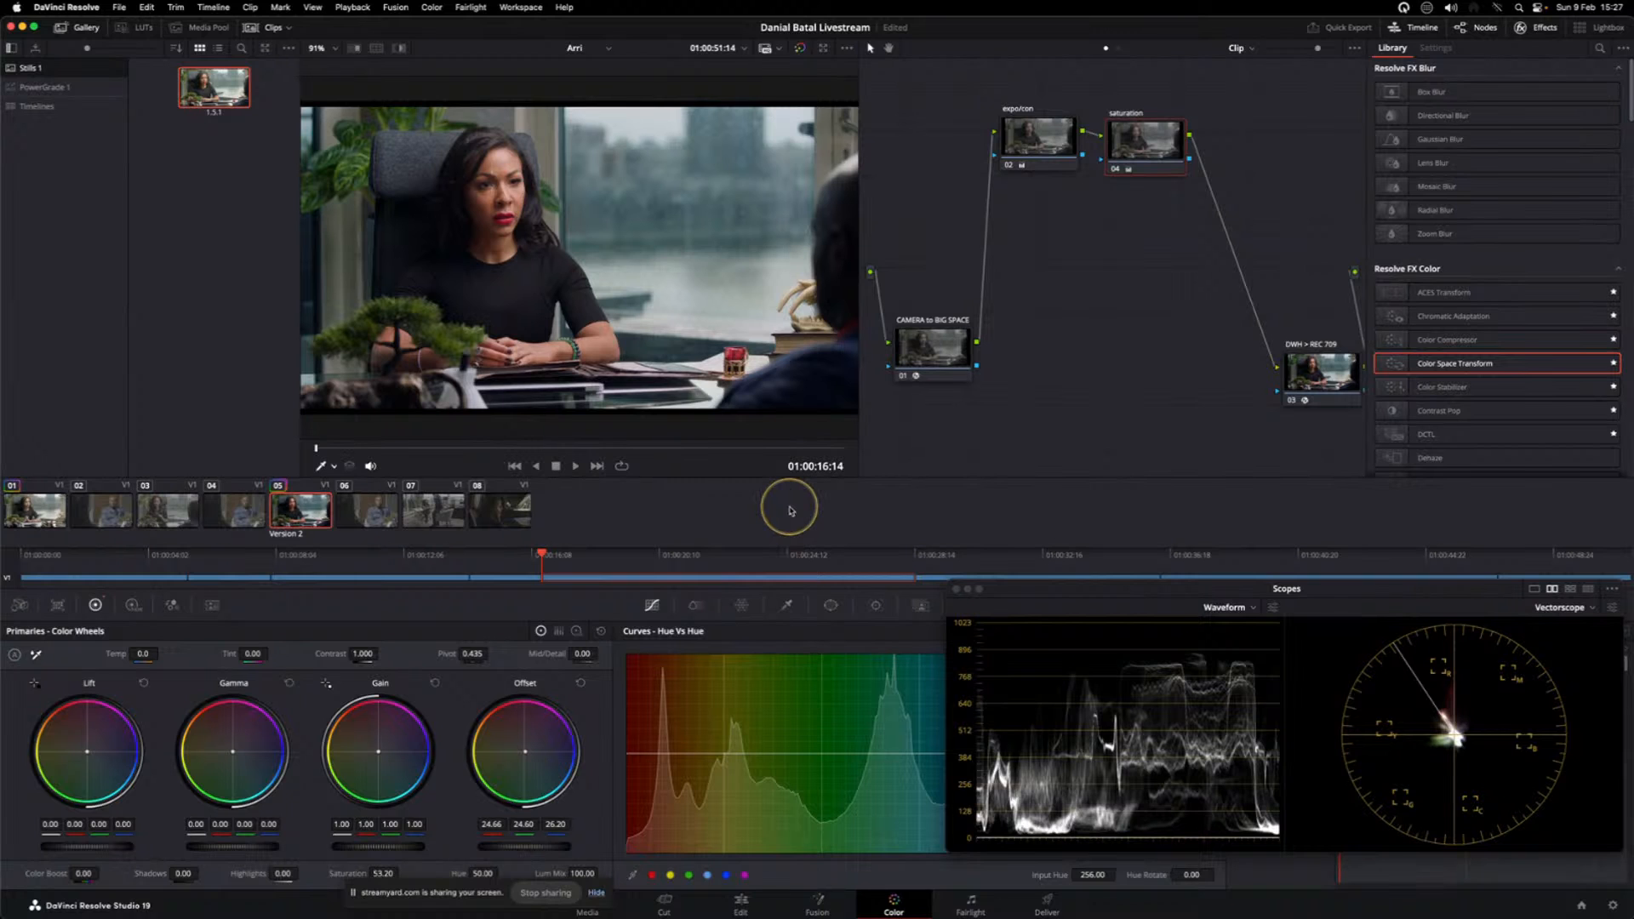
- Compare the picture with the saturation node disabled and re-enabled
{"action": "key", "text": "super+d"}
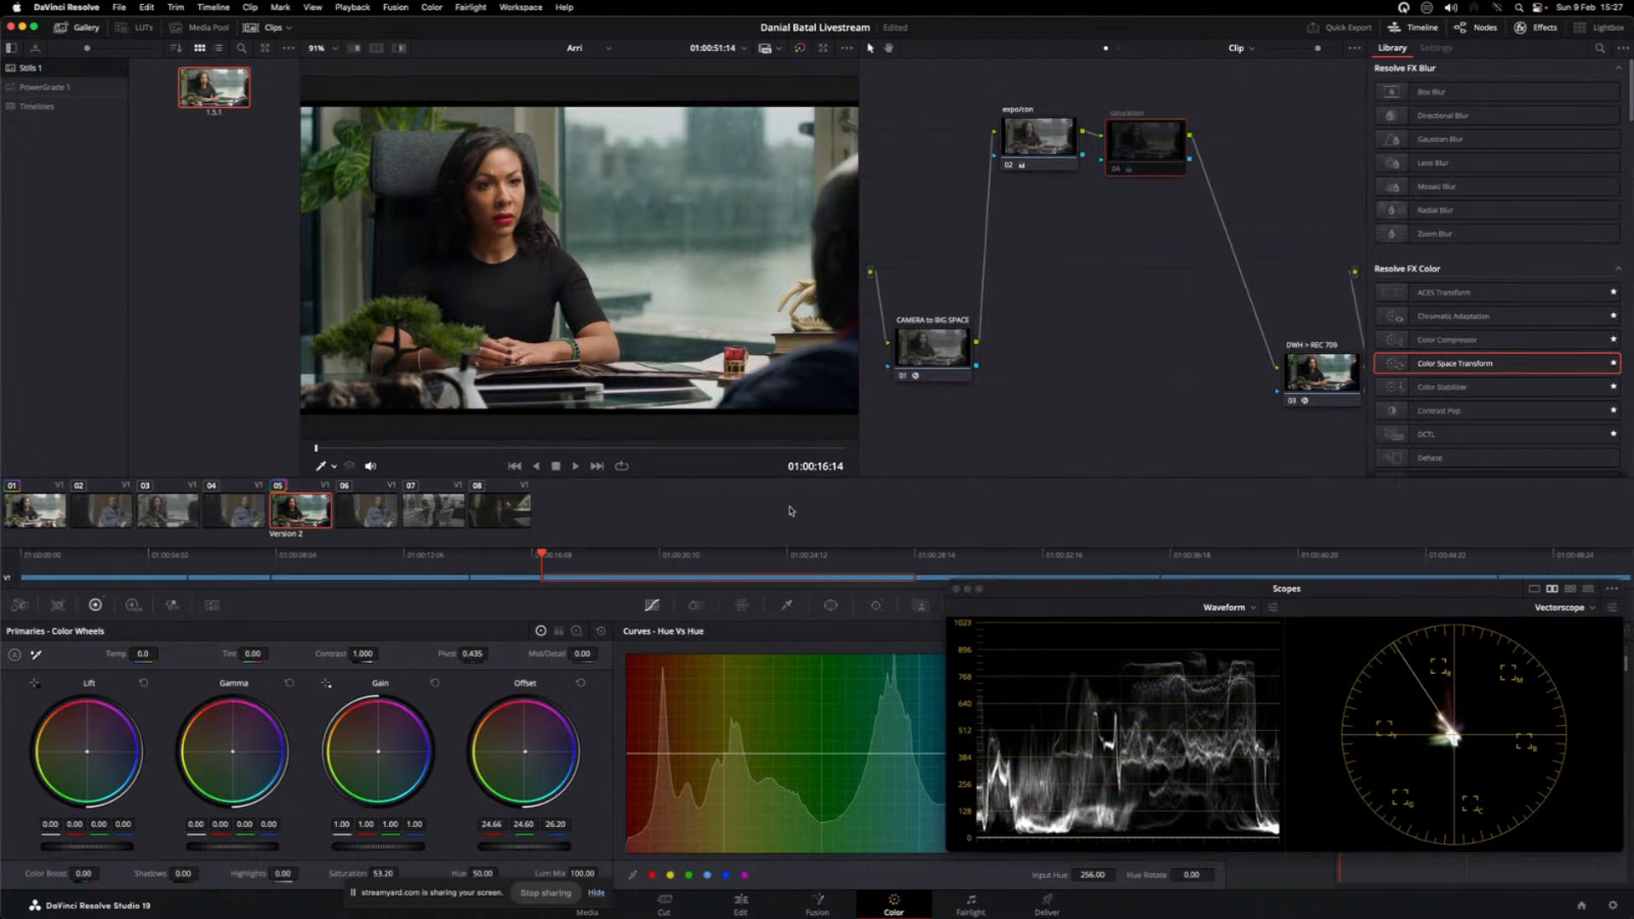
{"action": "key", "text": "super+d"}
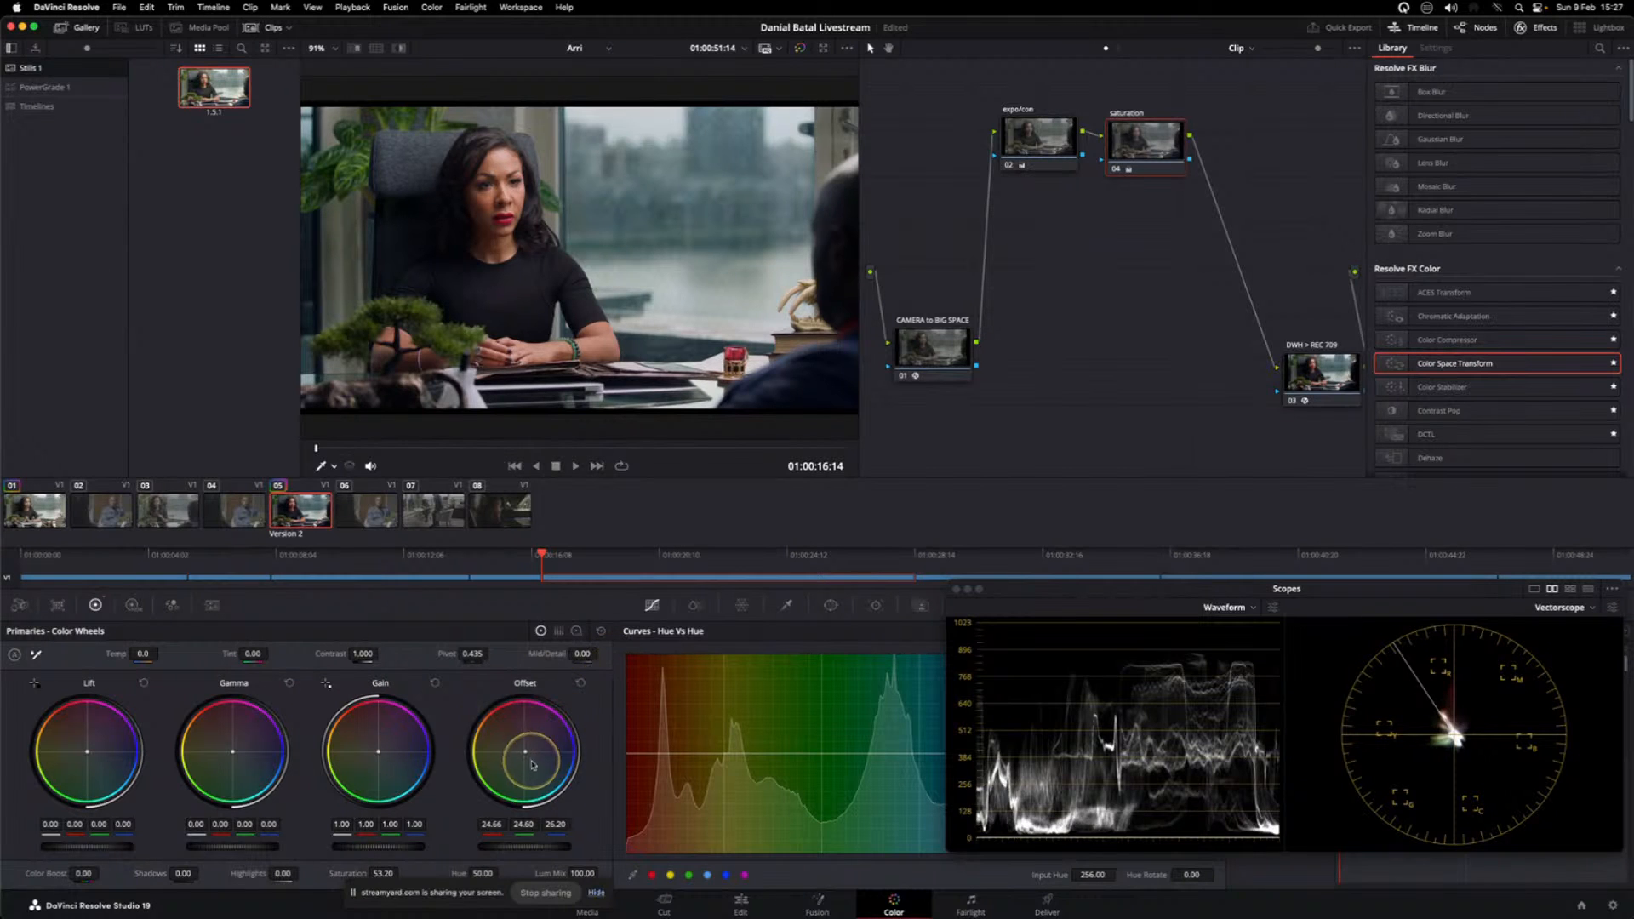
{"action": "mouse_move", "coordinate": [34, 904]}
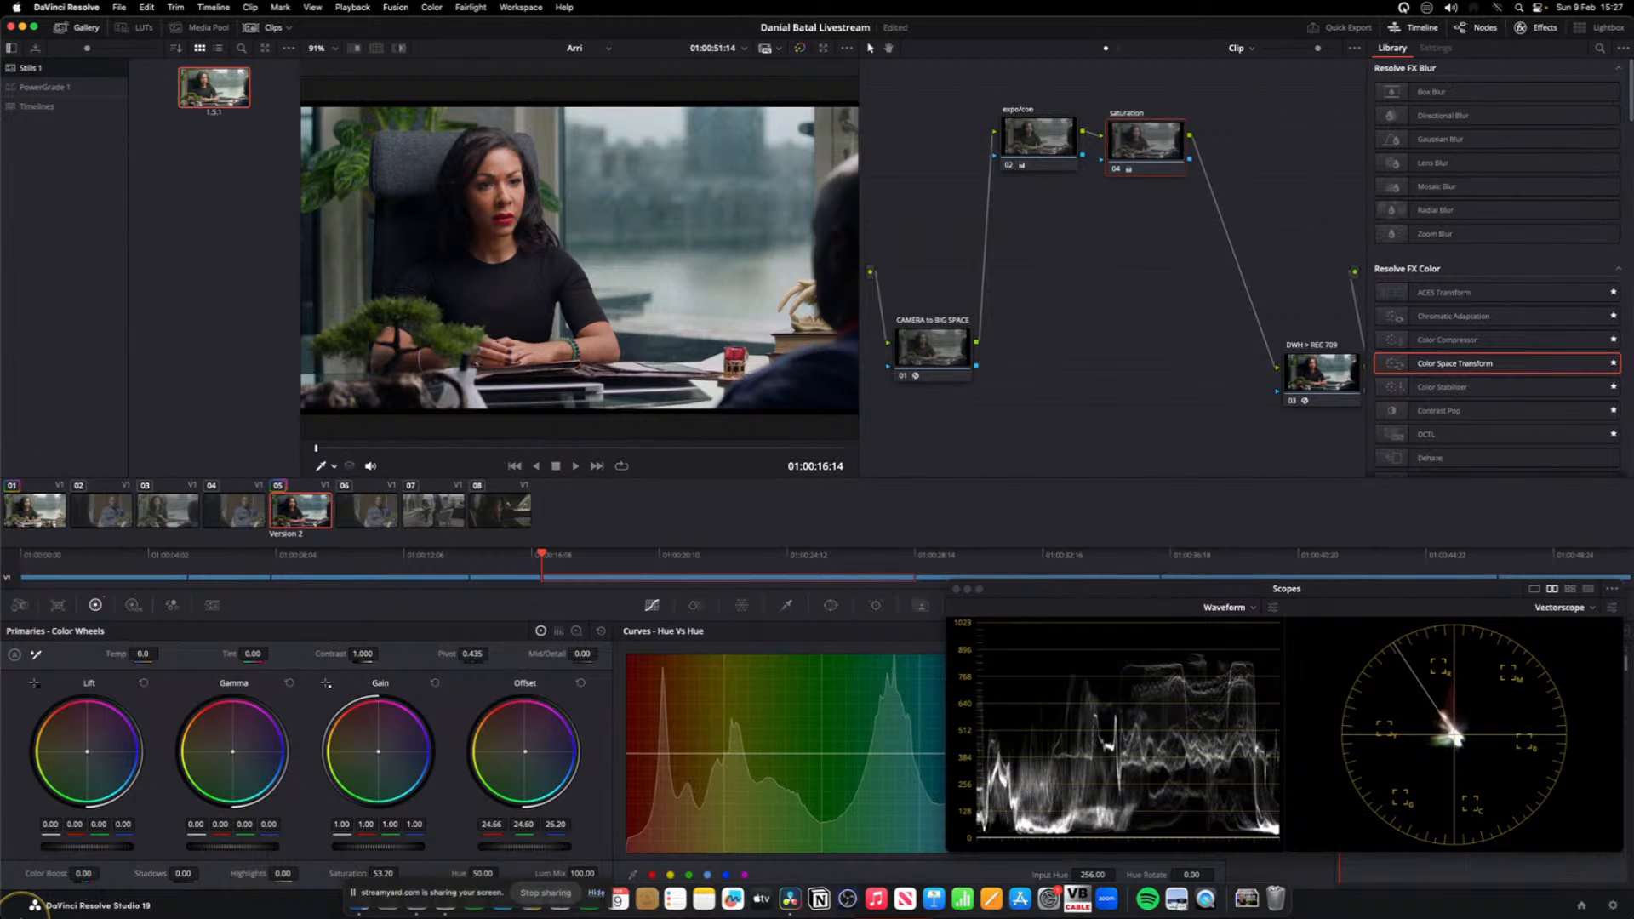